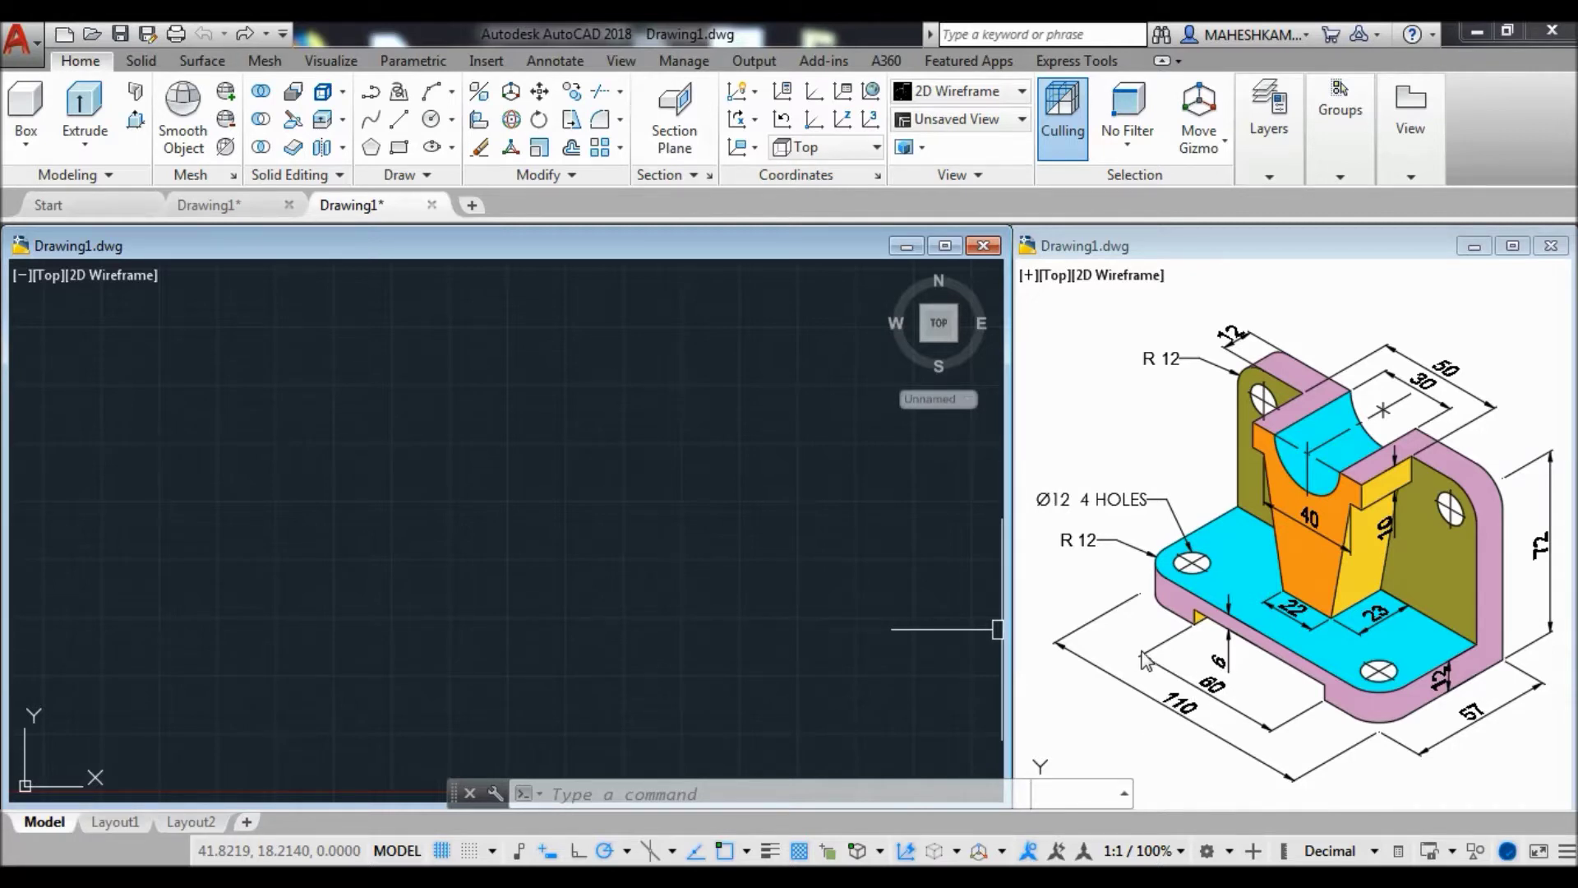
Switch the viewport to the Left view and pan so the origin sits bottom-left.
{"action": "left_click", "coordinate": [49, 276]}
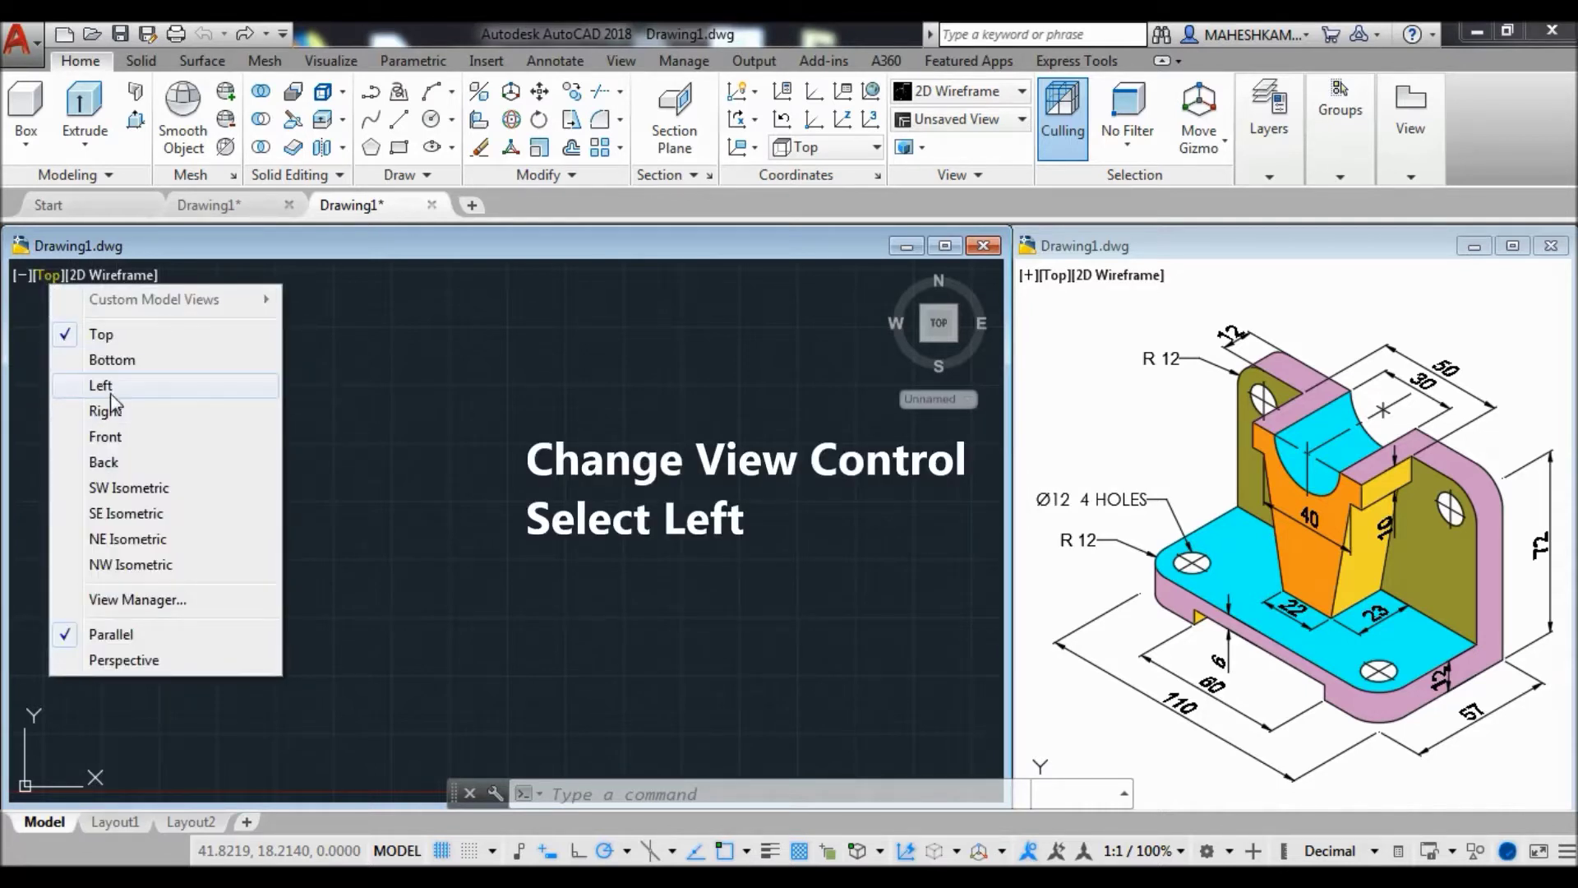
{"action": "left_click", "coordinate": [188, 384]}
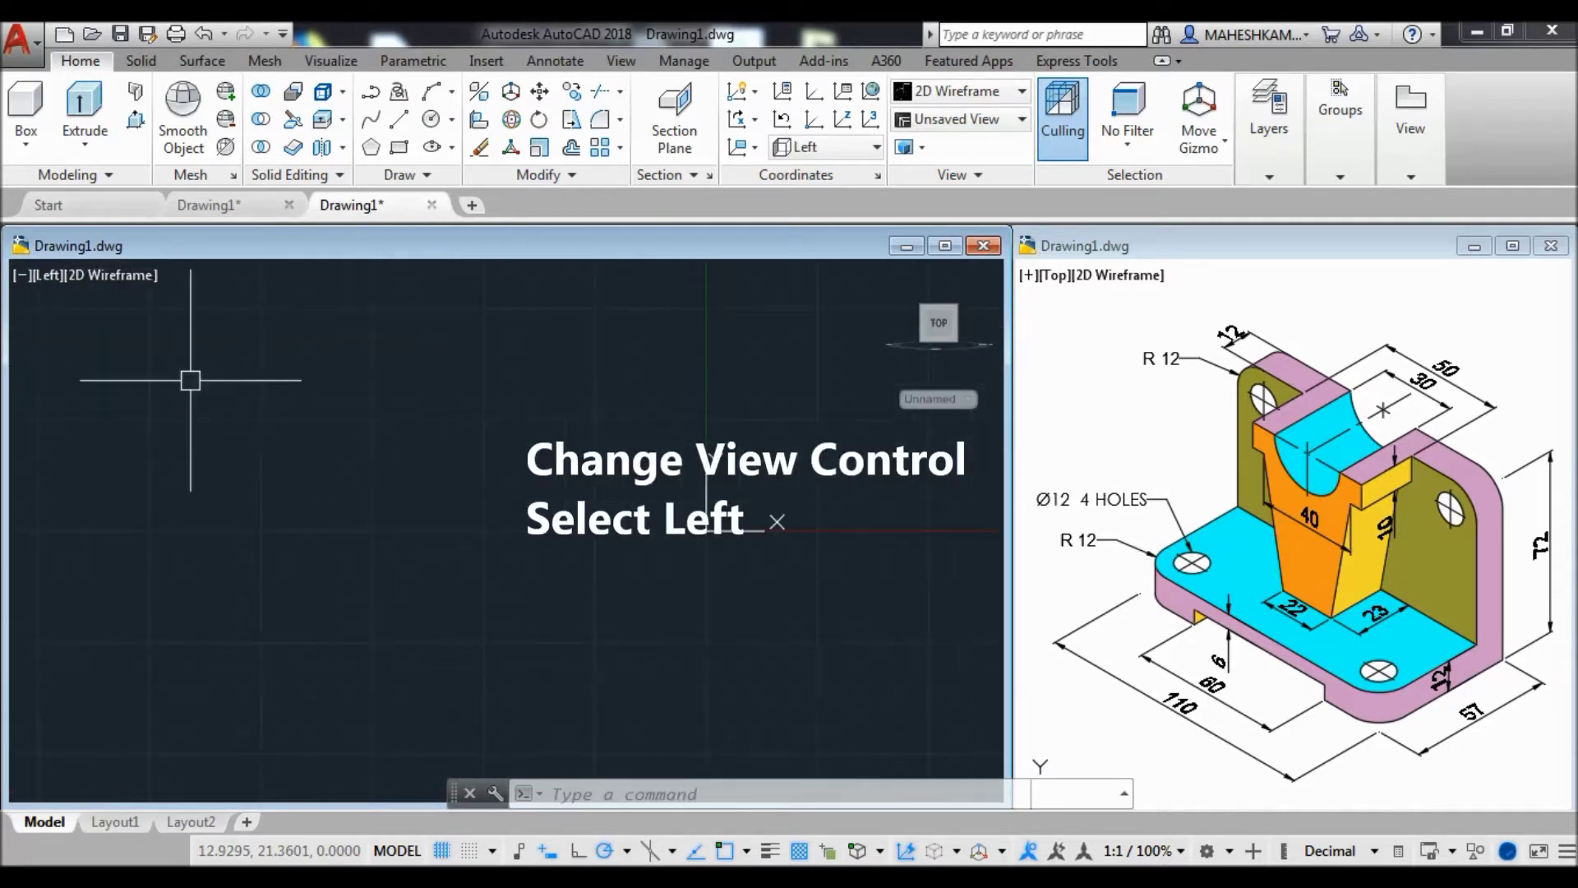
{"action": "middle_click_drag", "start_coordinate": [857, 475], "coordinate": [265, 701]}
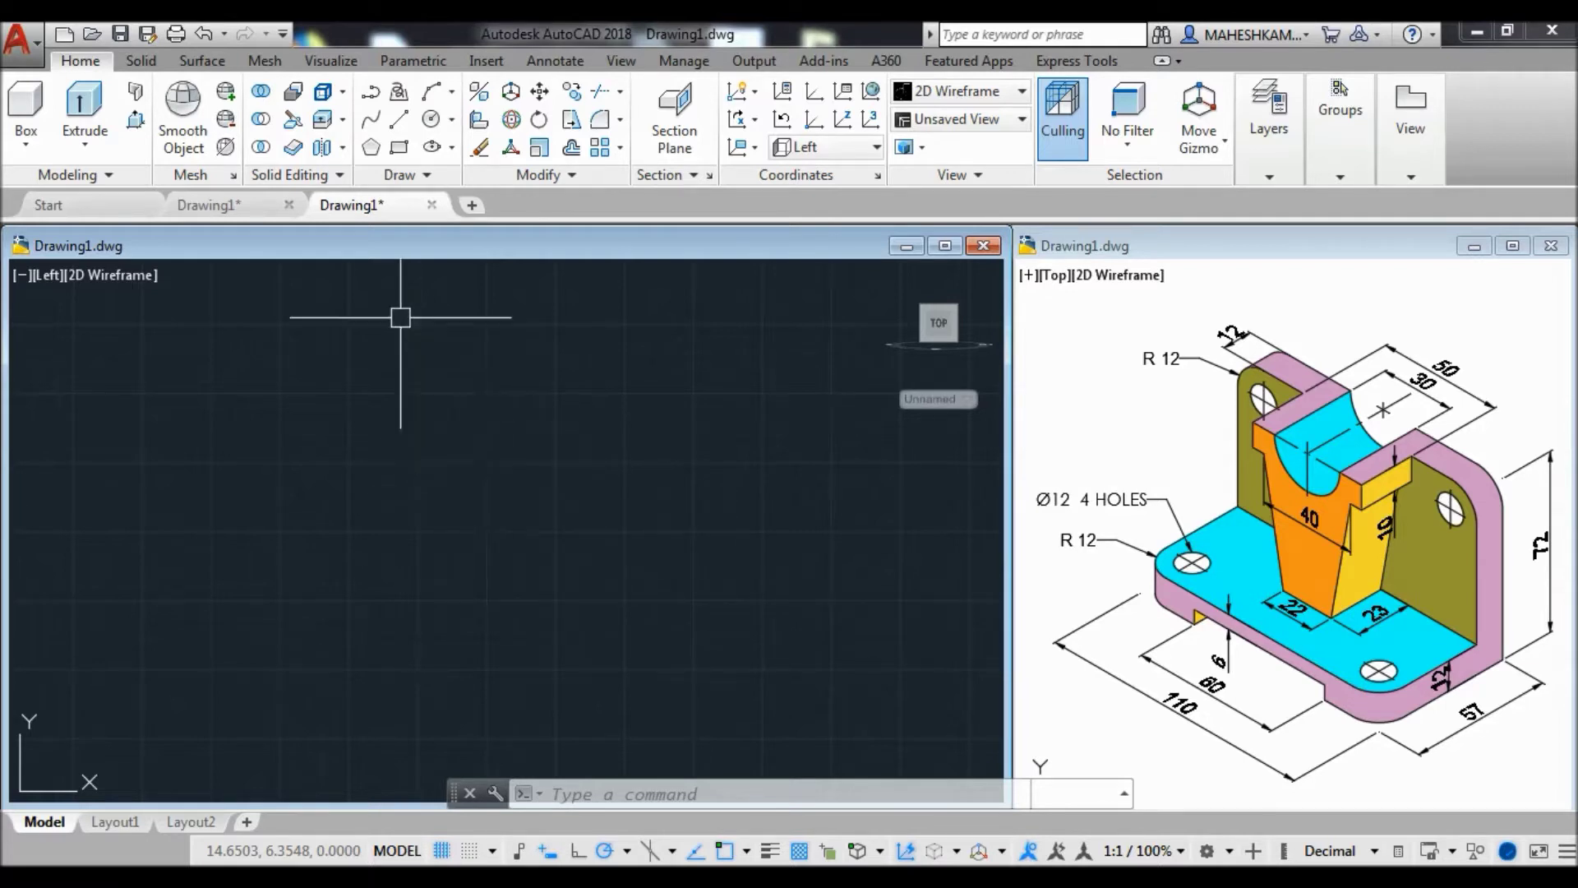
{"action": "left_click", "coordinate": [400, 149]}
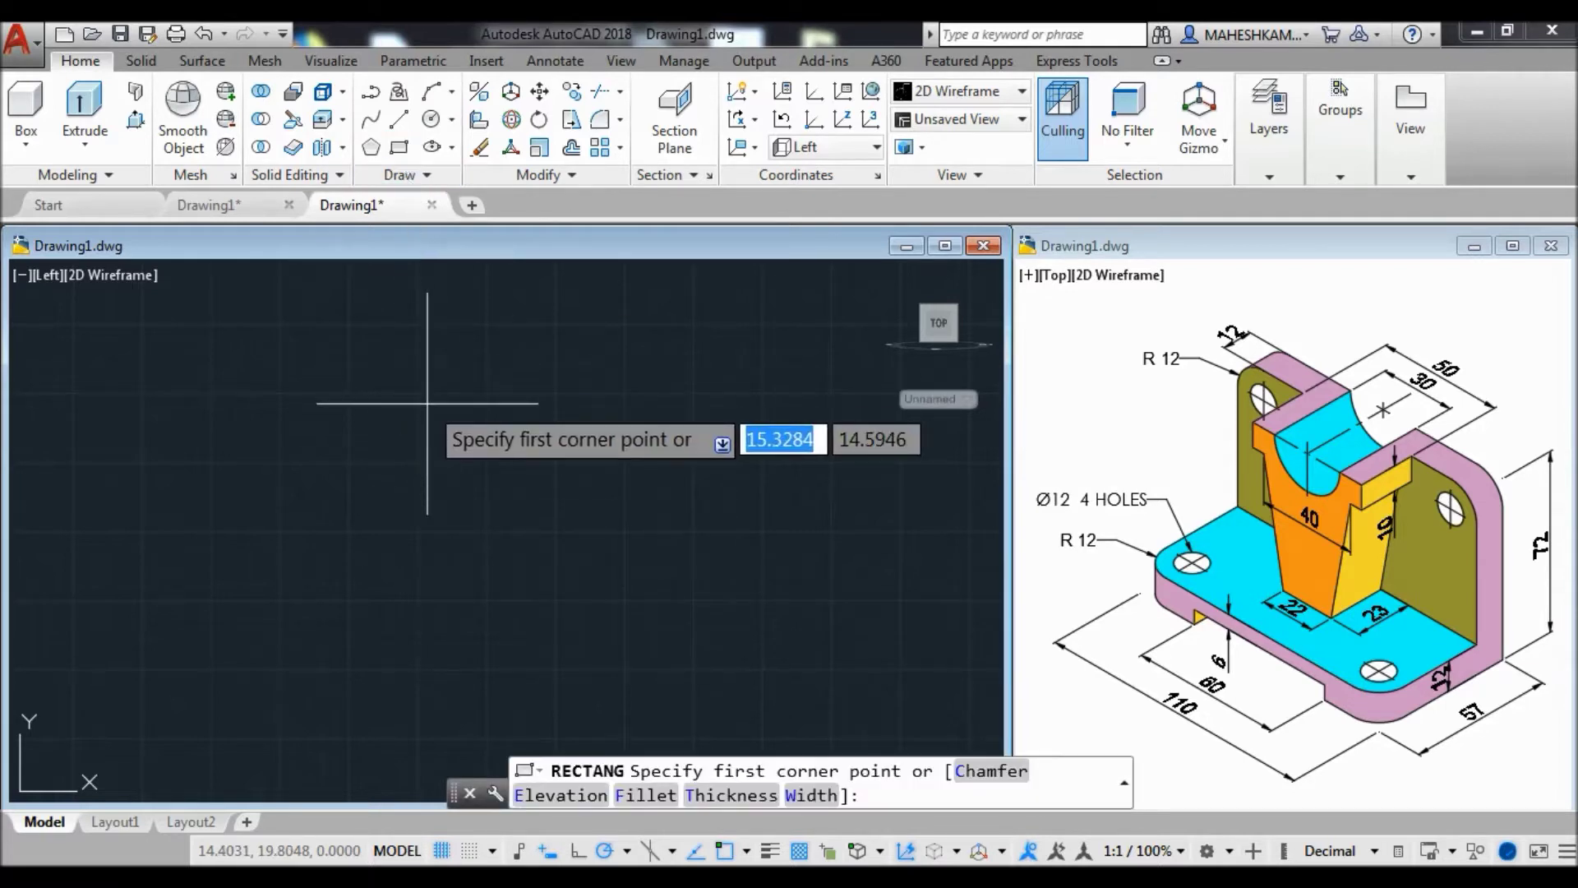
Draw a 110 by 72 rectangle from a picked first corner.
{"action": "left_click", "coordinate": [209, 370]}
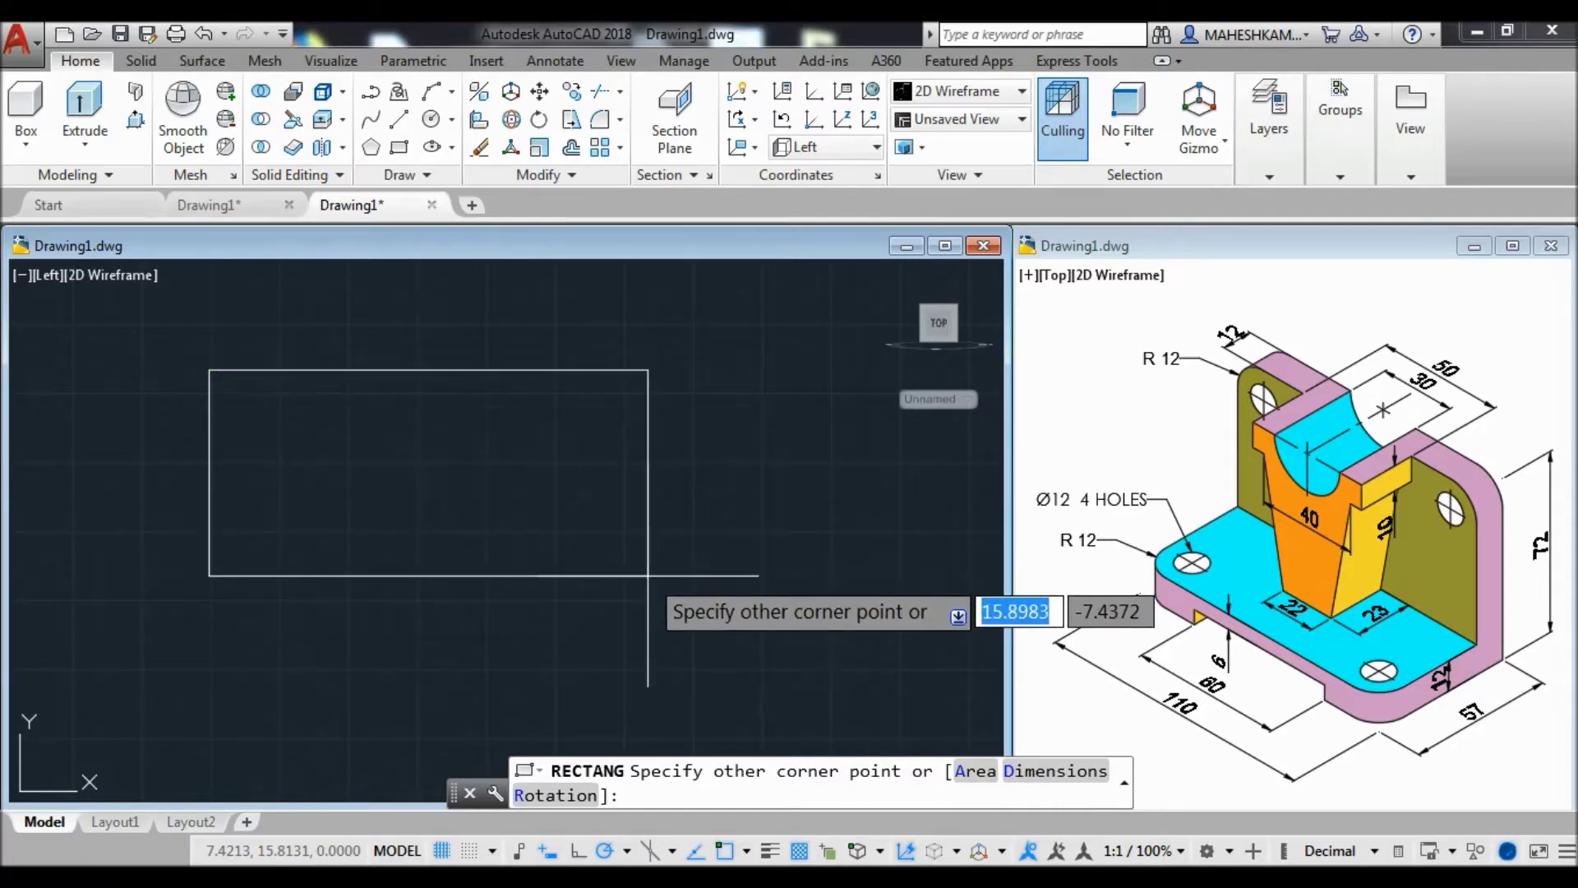
{"action": "type", "text": "d"}
{"action": "key", "text": "Return"}
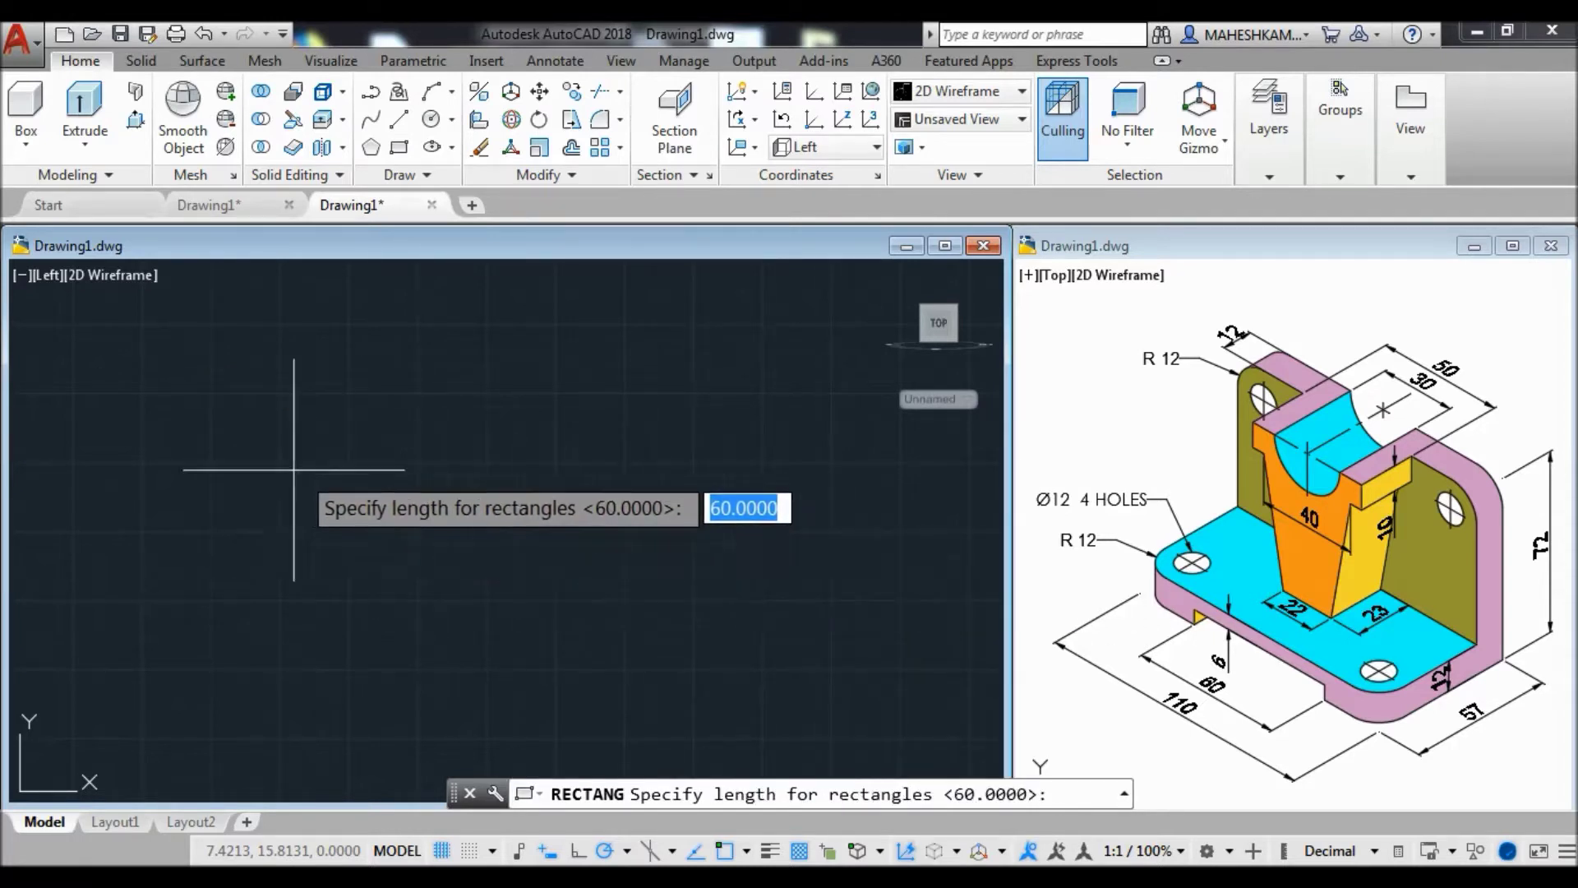
{"action": "type", "text": "110"}
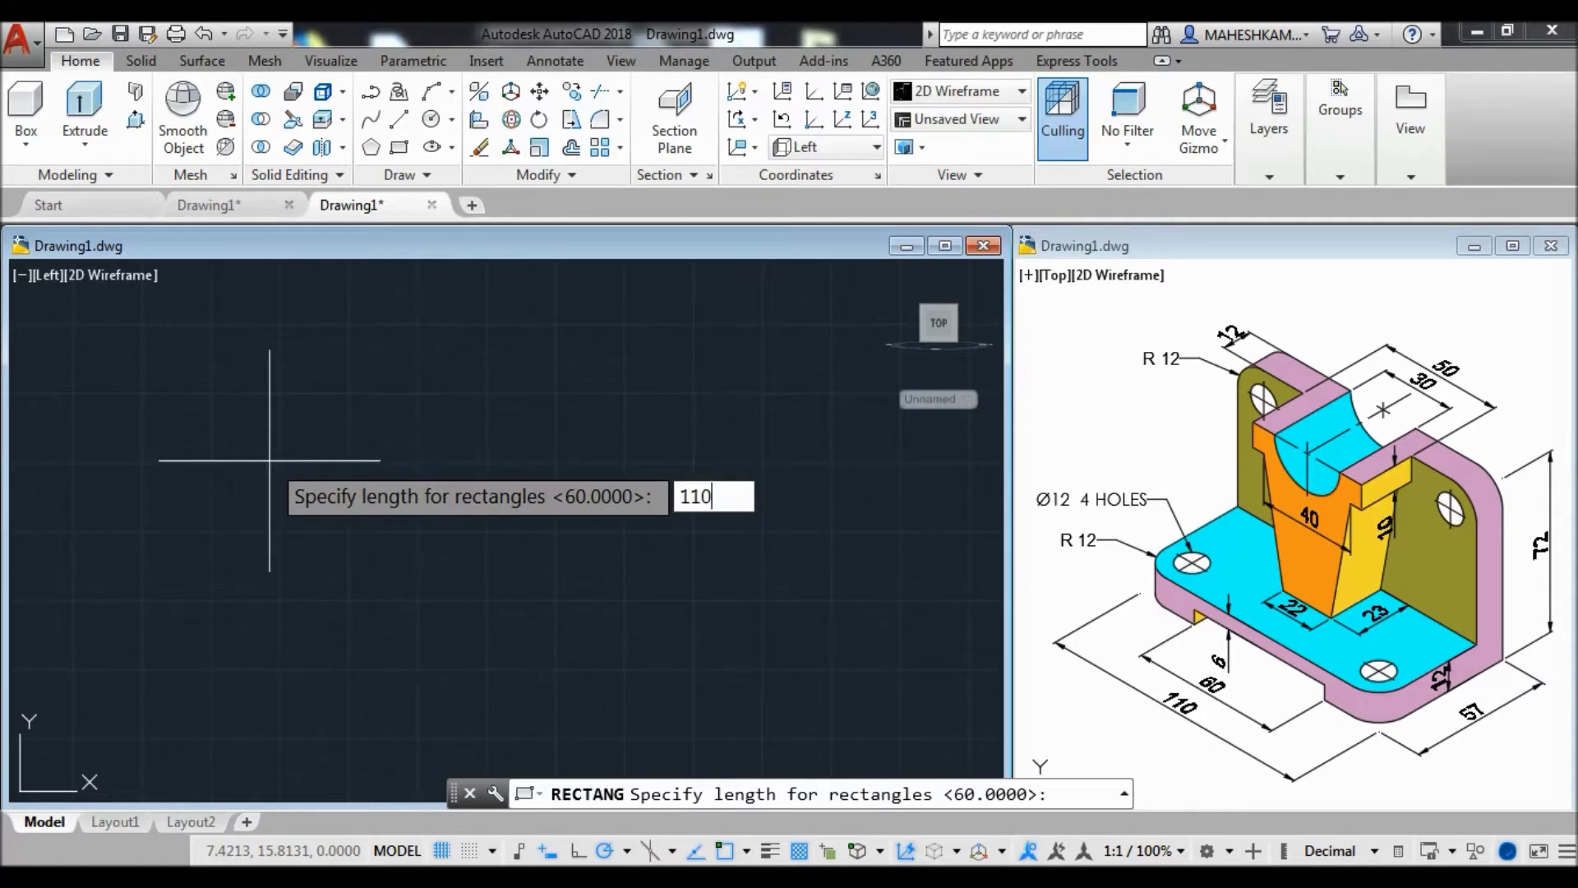
{"action": "key", "text": "Return"}
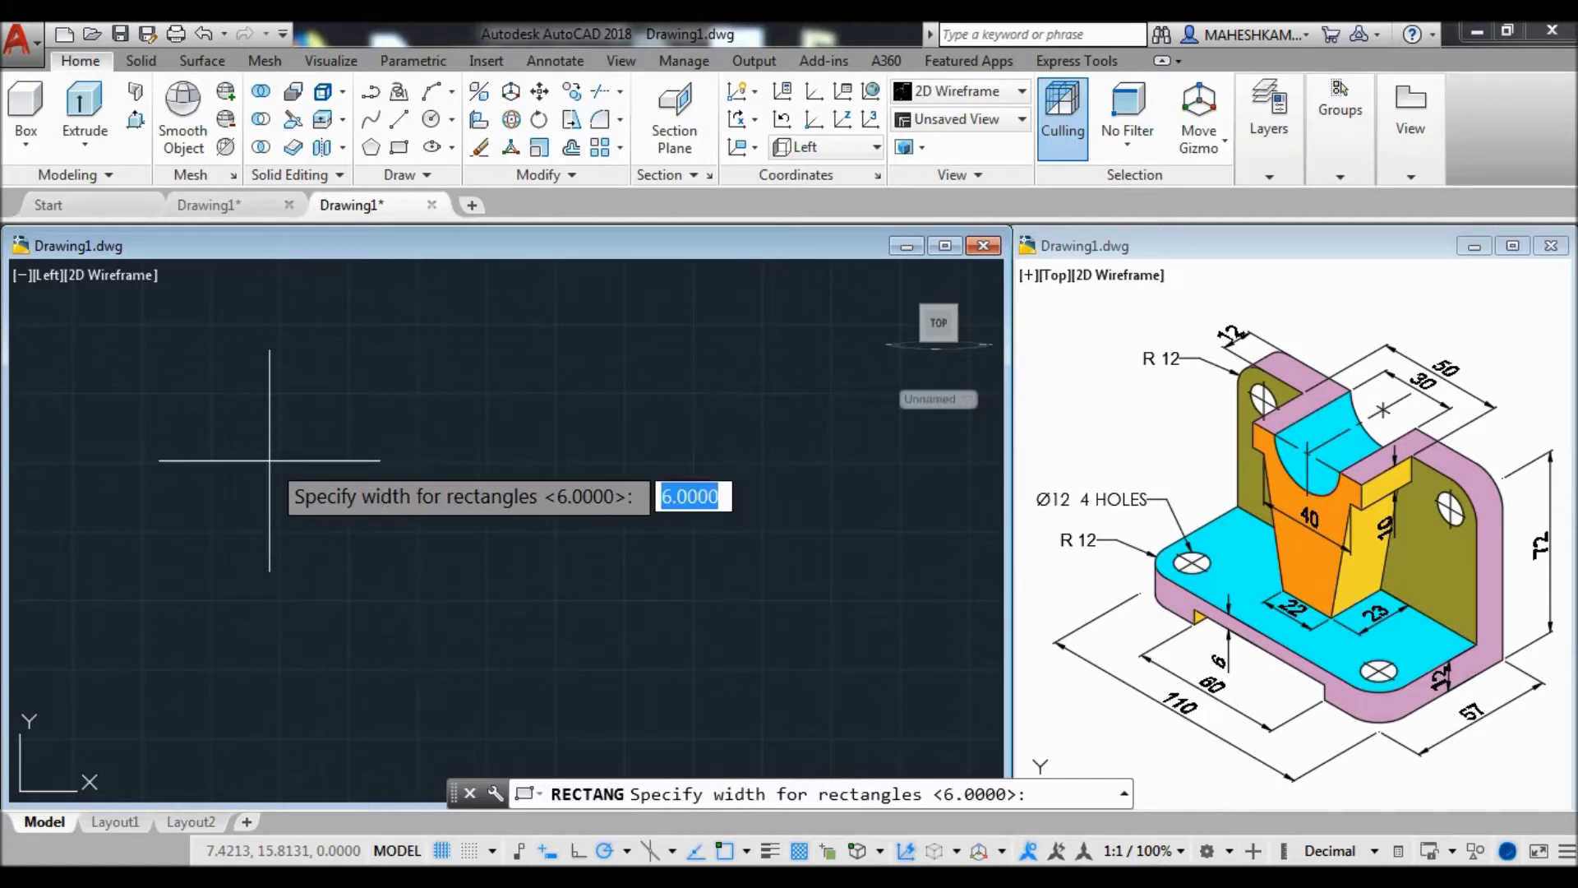
{"action": "type", "text": "72"}
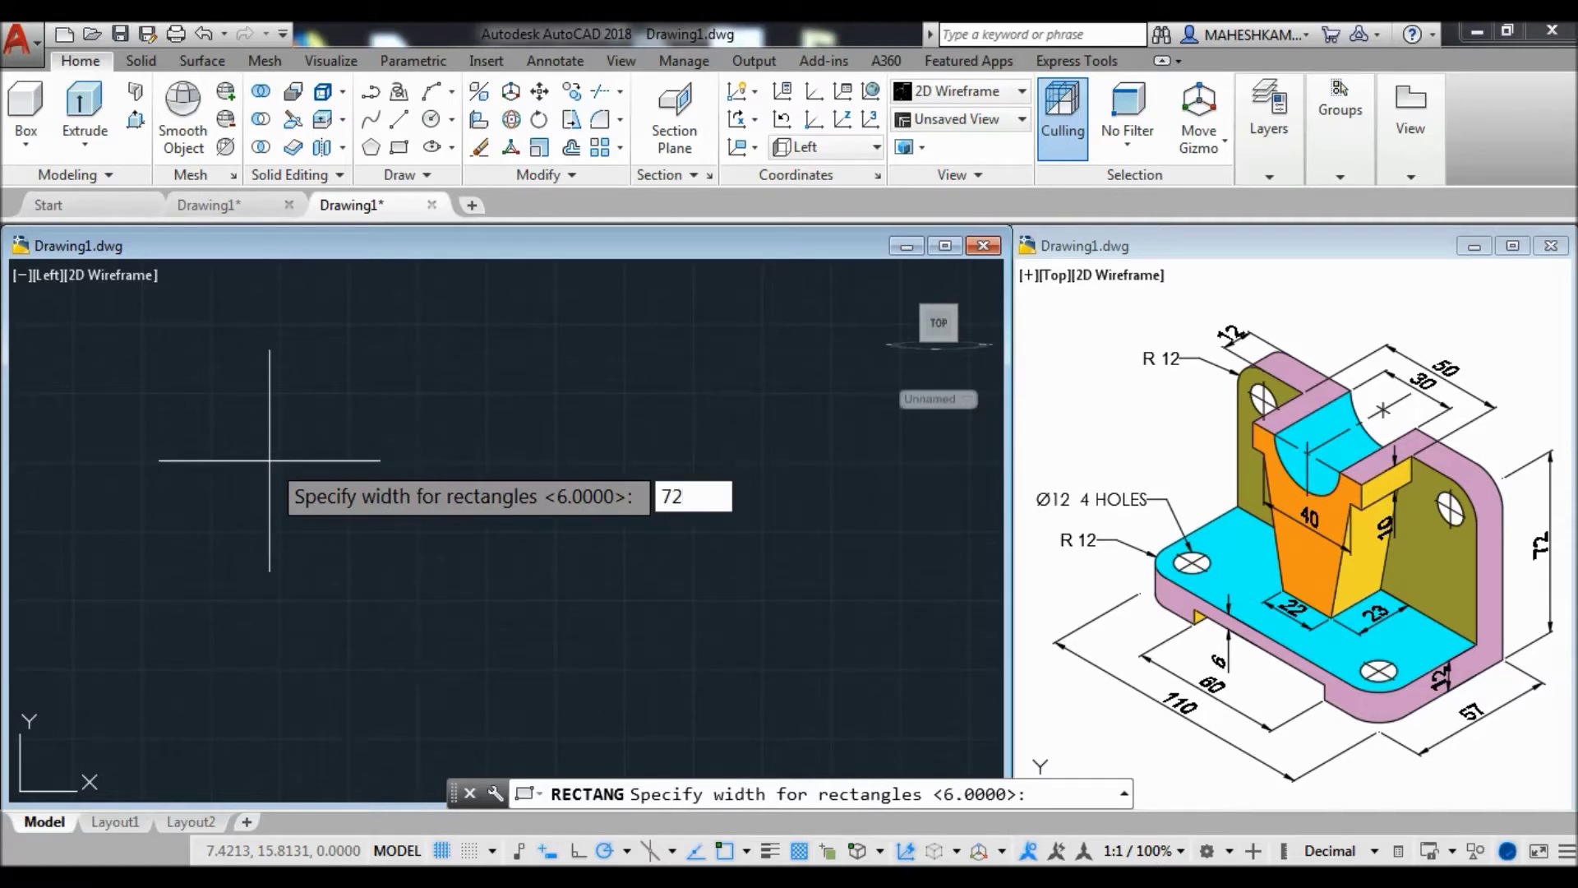
{"action": "key", "text": "Return"}
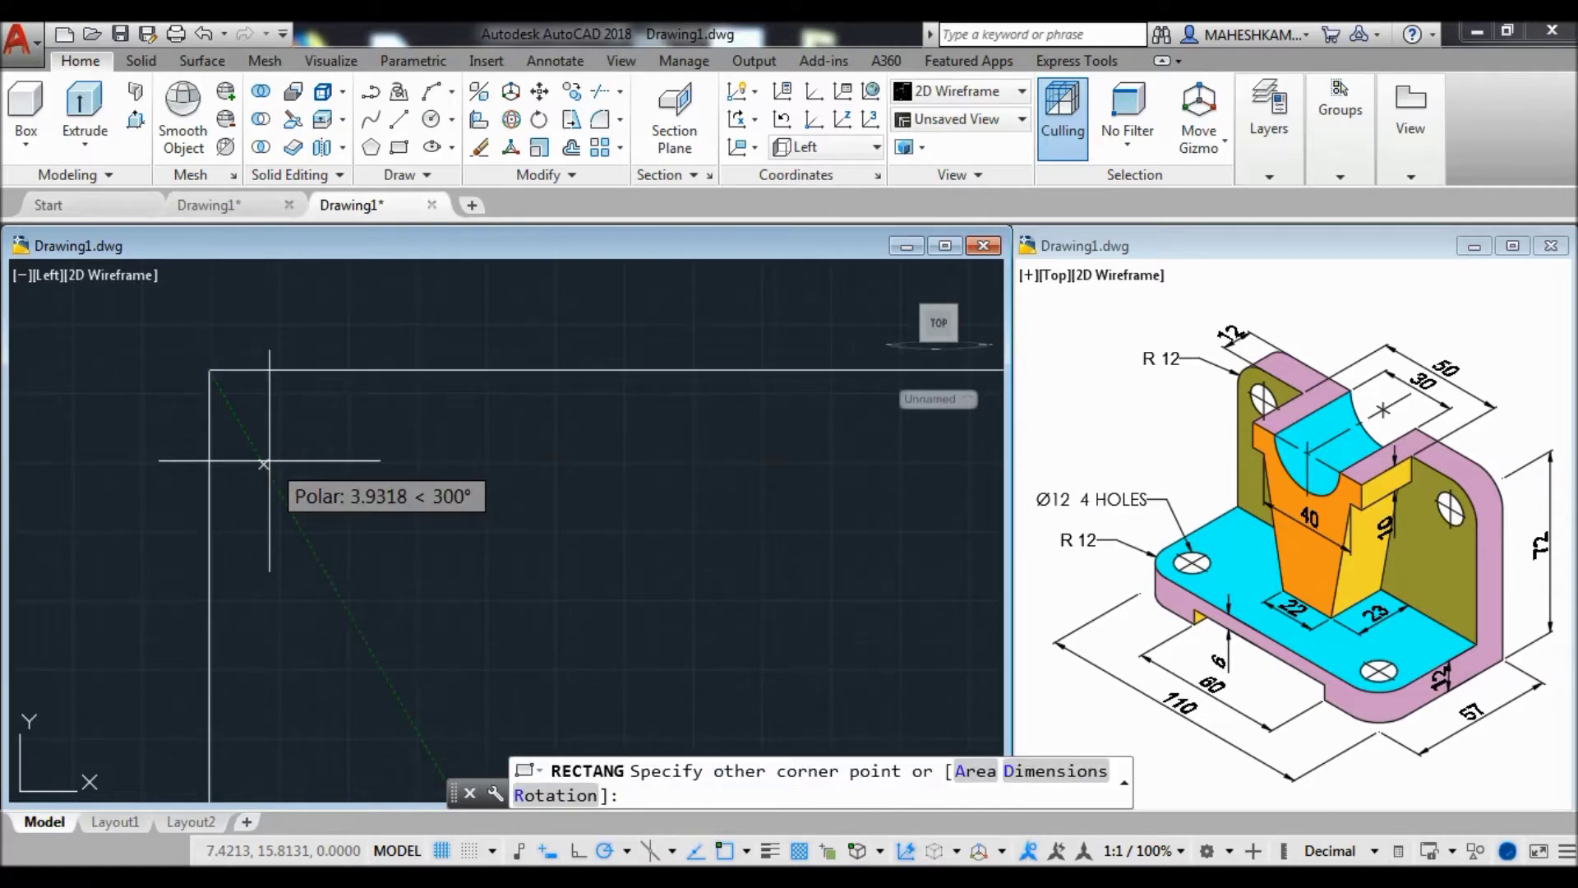
{"action": "left_click", "coordinate": [306, 447]}
Zoom and pan so the whole 110 by 72 rectangle fits in view.
{"action": "scroll", "coordinate": [306, 444], "scroll_direction": "down", "scroll_amount": 2}
{"action": "scroll", "coordinate": [427, 477], "scroll_direction": "down", "scroll_amount": 2}
{"action": "scroll", "coordinate": [491, 505], "scroll_direction": "down", "scroll_amount": 2}
{"action": "scroll", "coordinate": [585, 564], "scroll_direction": "down", "scroll_amount": 2}
{"action": "mouse_move", "coordinate": [640, 599]}
{"action": "middle_mouse_down"}
{"action": "mouse_move", "coordinate": [591, 517]}
{"action": "mouse_move", "coordinate": [540, 476]}
{"action": "mouse_move", "coordinate": [573, 485]}
{"action": "mouse_move", "coordinate": [556, 470]}
{"action": "middle_mouse_up"}
{"action": "scroll", "coordinate": [535, 475], "scroll_direction": "up", "scroll_amount": 1}
{"action": "scroll", "coordinate": [571, 475], "scroll_direction": "up", "scroll_amount": 1}
{"action": "scroll", "coordinate": [556, 470], "scroll_direction": "up", "scroll_amount": 1}
{"action": "scroll", "coordinate": [557, 474], "scroll_direction": "up", "scroll_amount": 1}
{"action": "scroll", "coordinate": [581, 485], "scroll_direction": "down", "scroll_amount": 1}
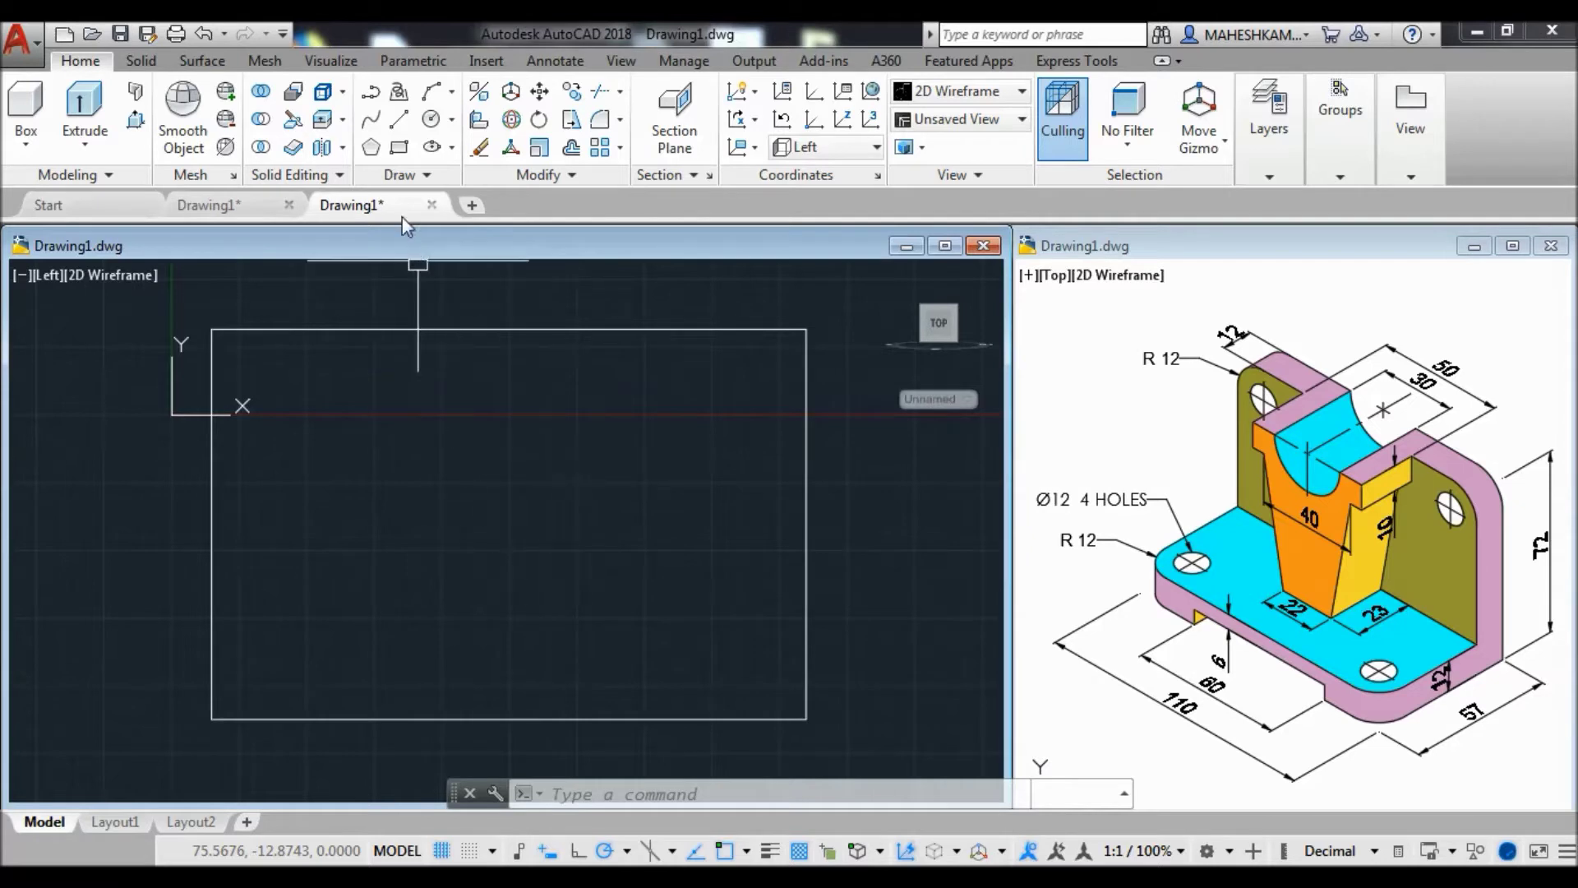
Draw a 110 by 12 rectangle anchored at the outline's lower-left corner.
{"action": "left_click", "coordinate": [399, 150]}
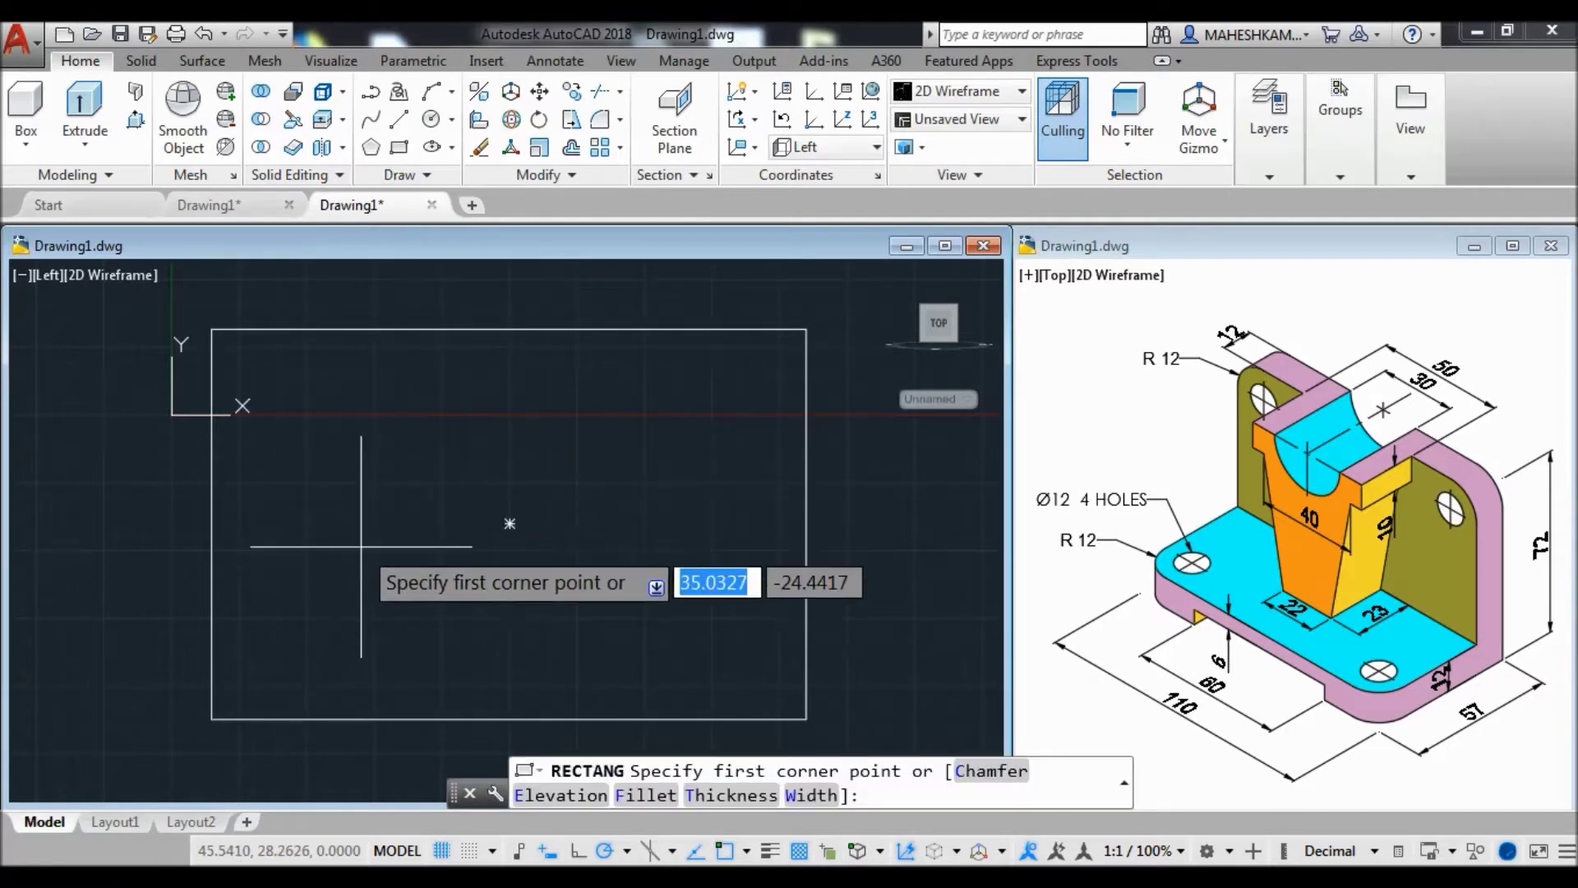
{"action": "left_click", "coordinate": [212, 718]}
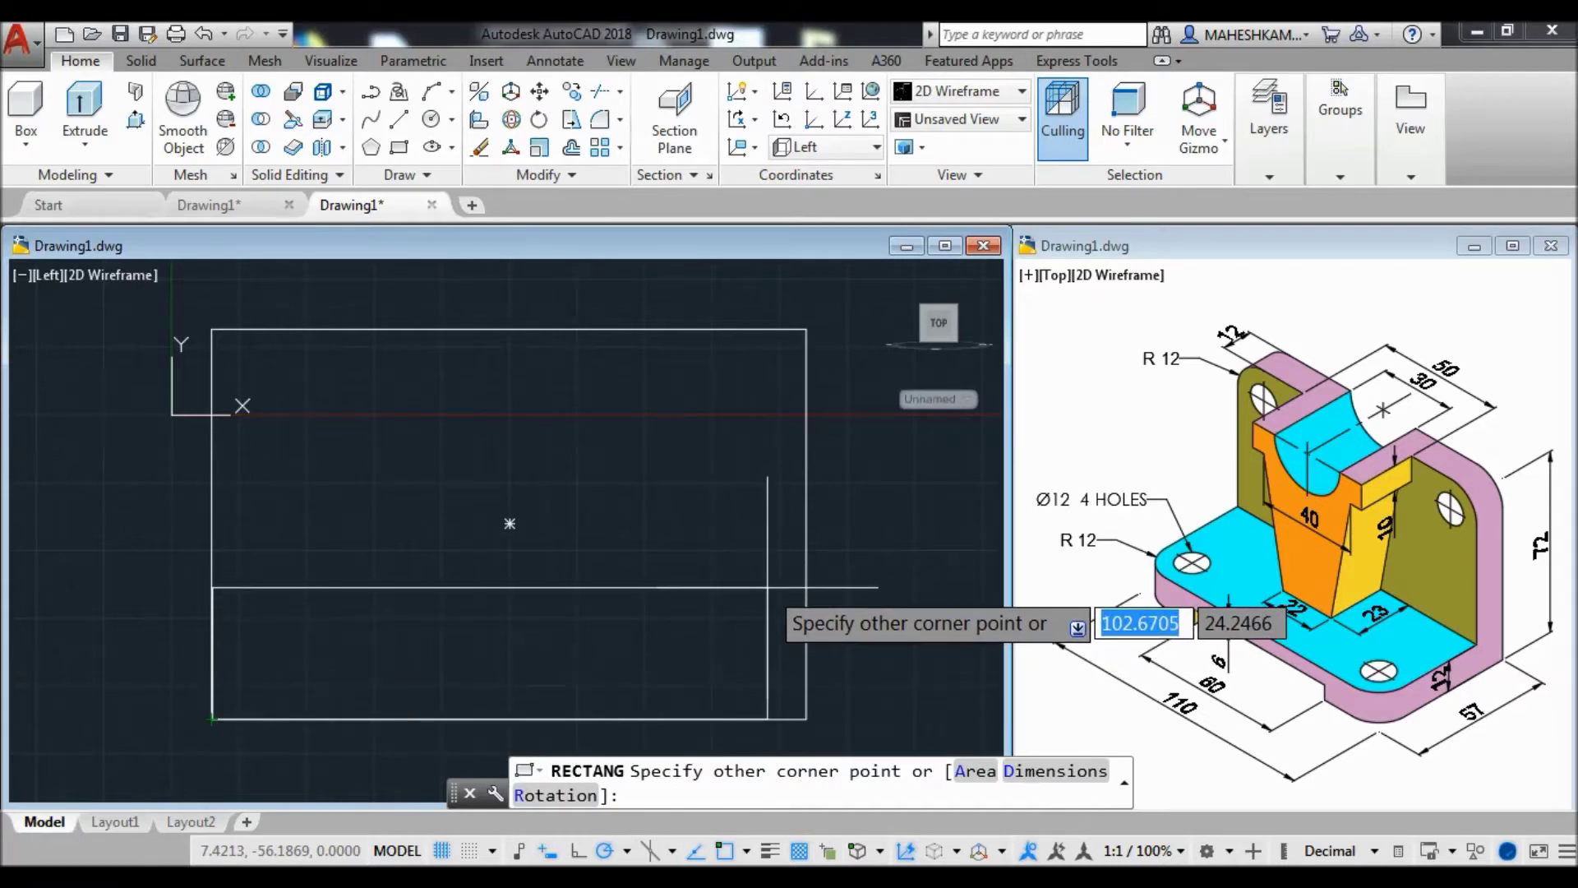
{"action": "type", "text": "d"}
{"action": "key", "text": "Return"}
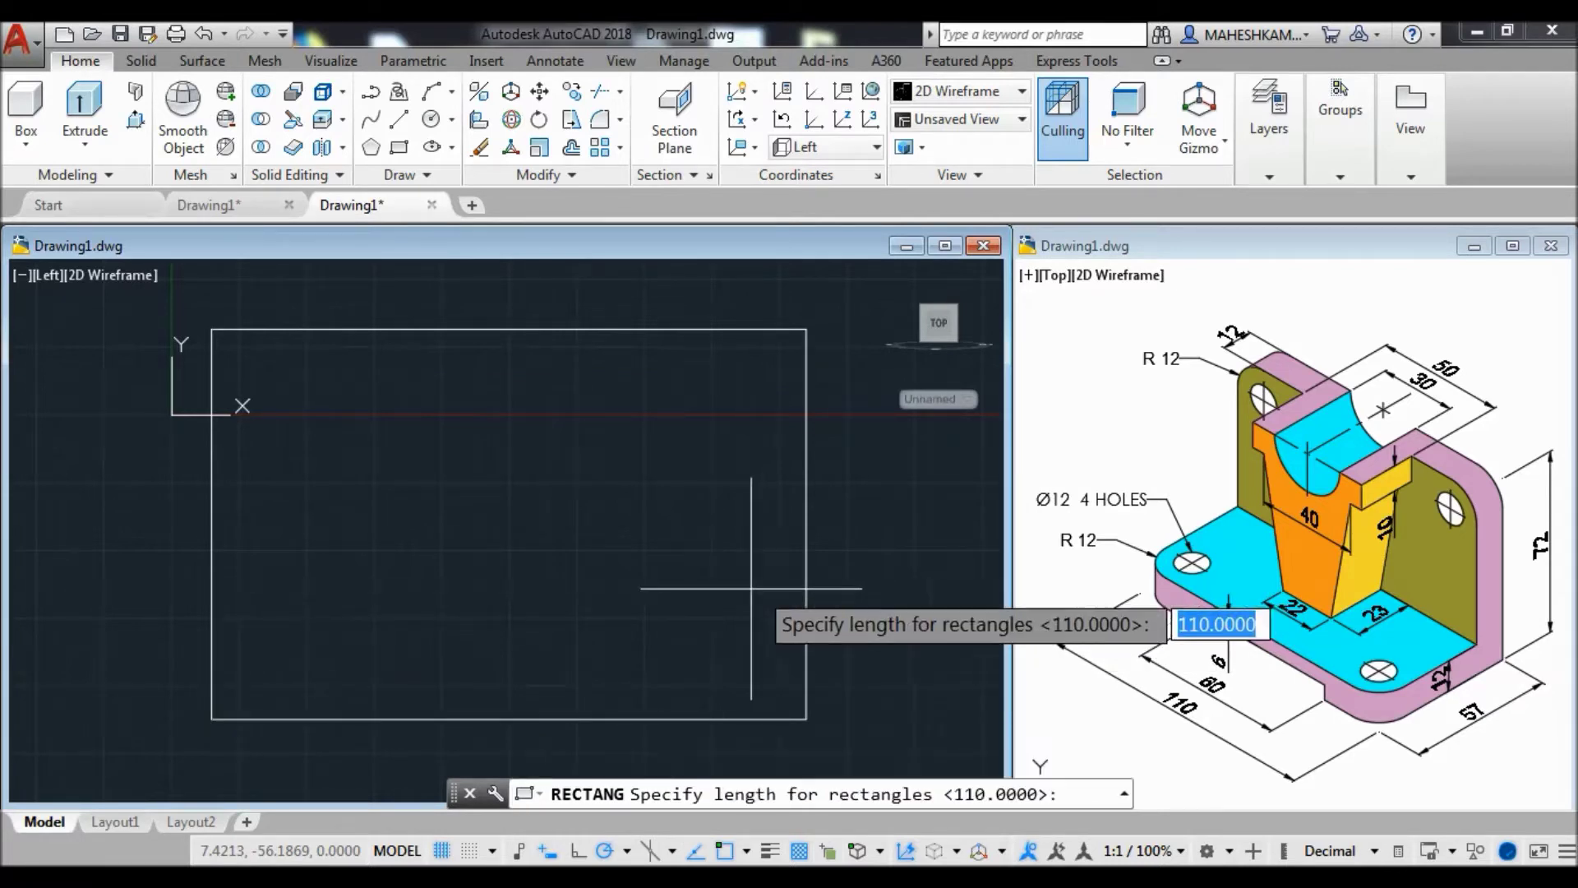
{"action": "type", "text": "110"}
{"action": "key", "text": "Return"}
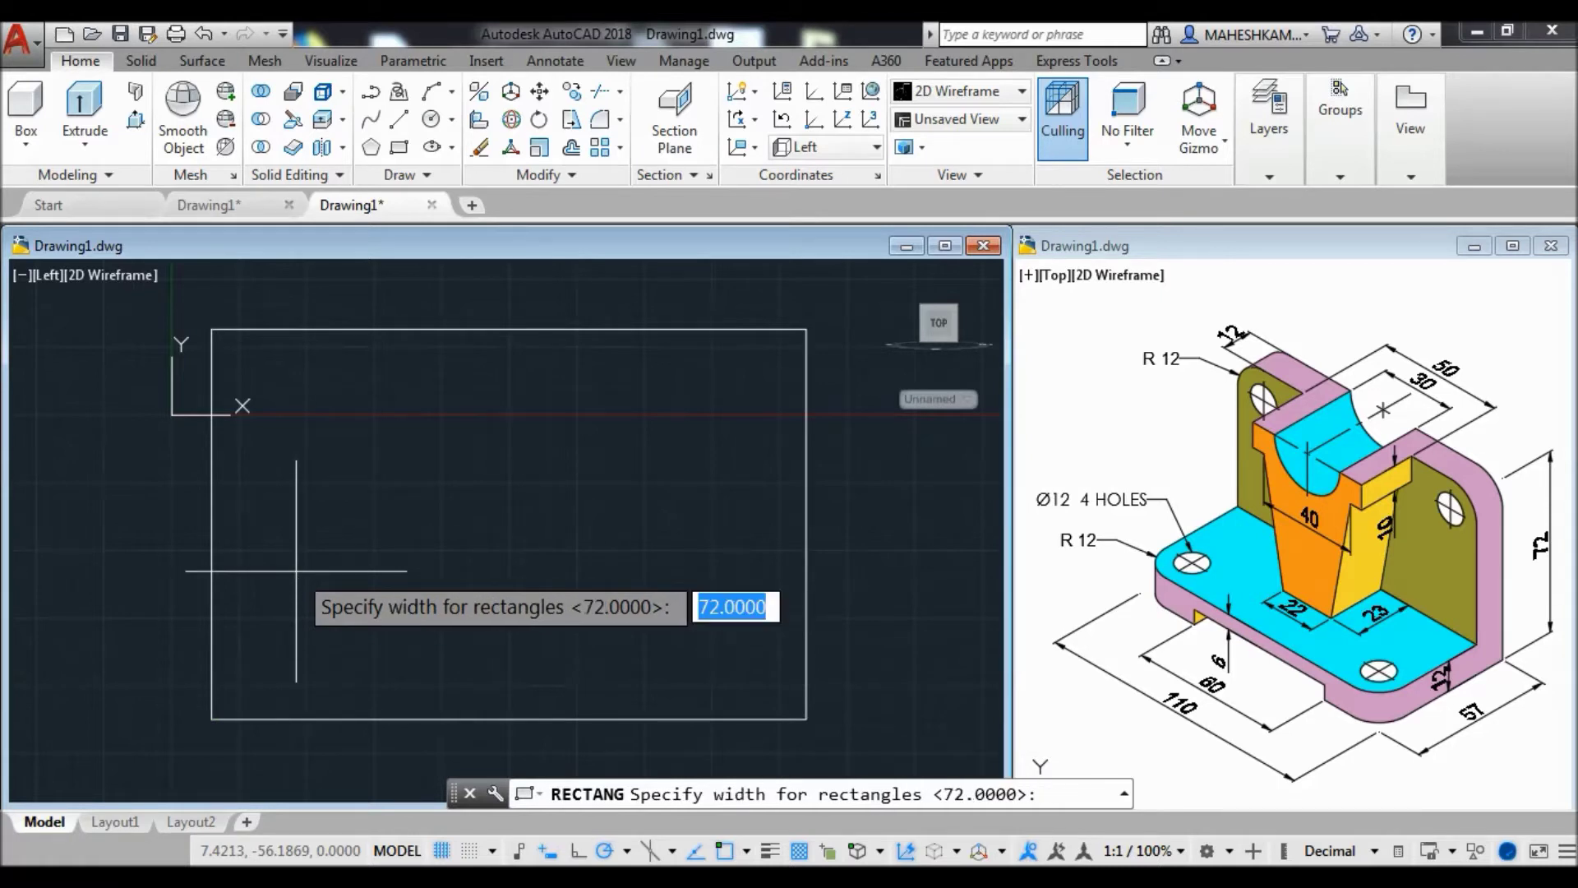
{"action": "type", "text": "12"}
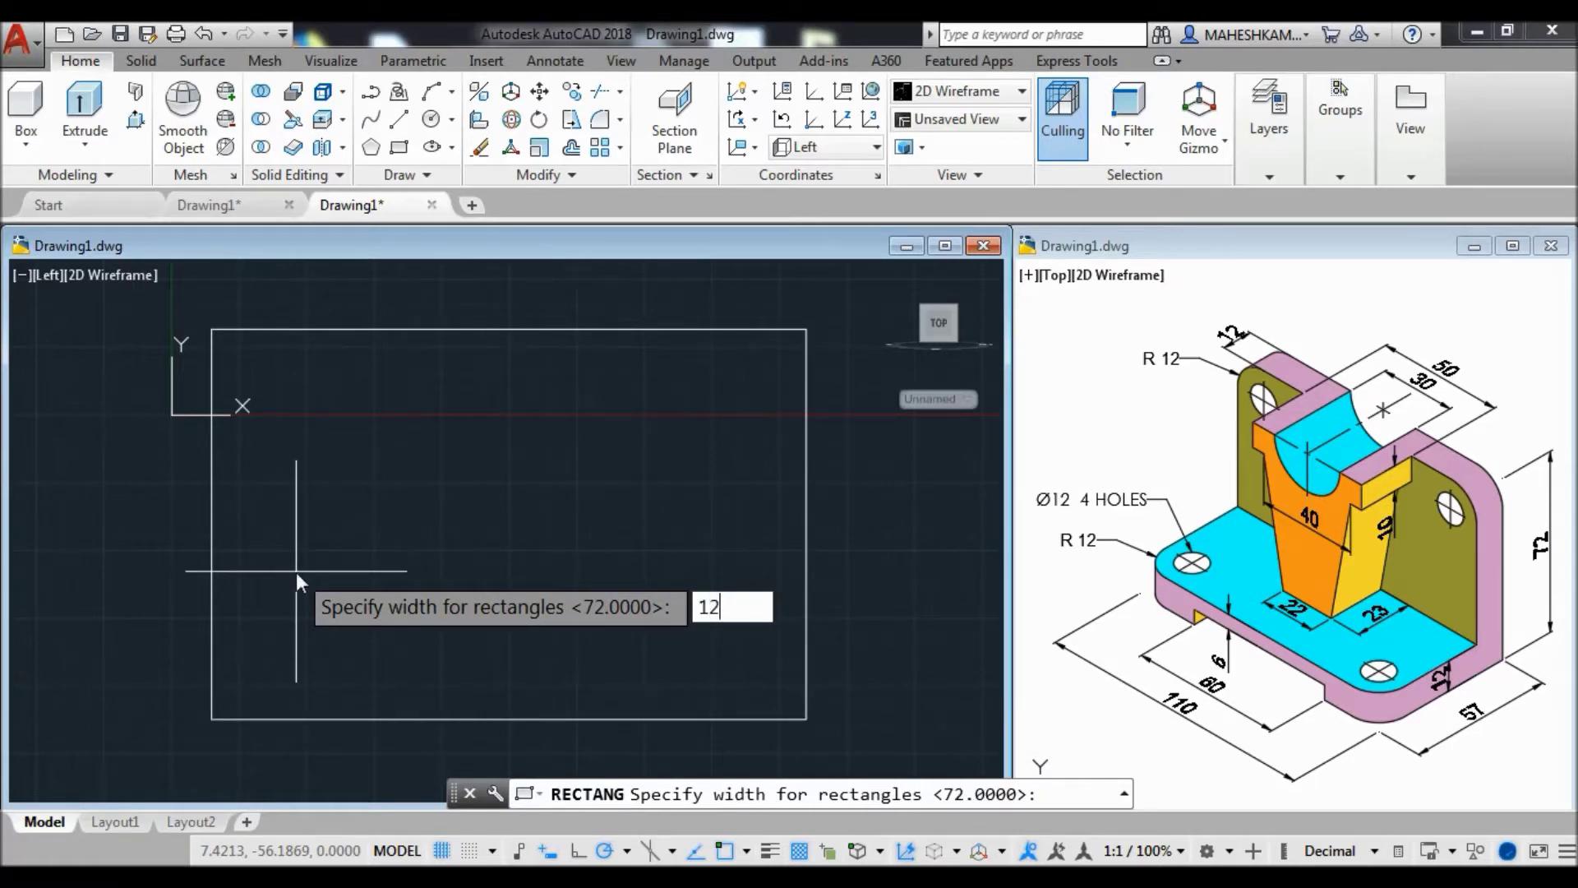
{"action": "key", "text": "Return"}
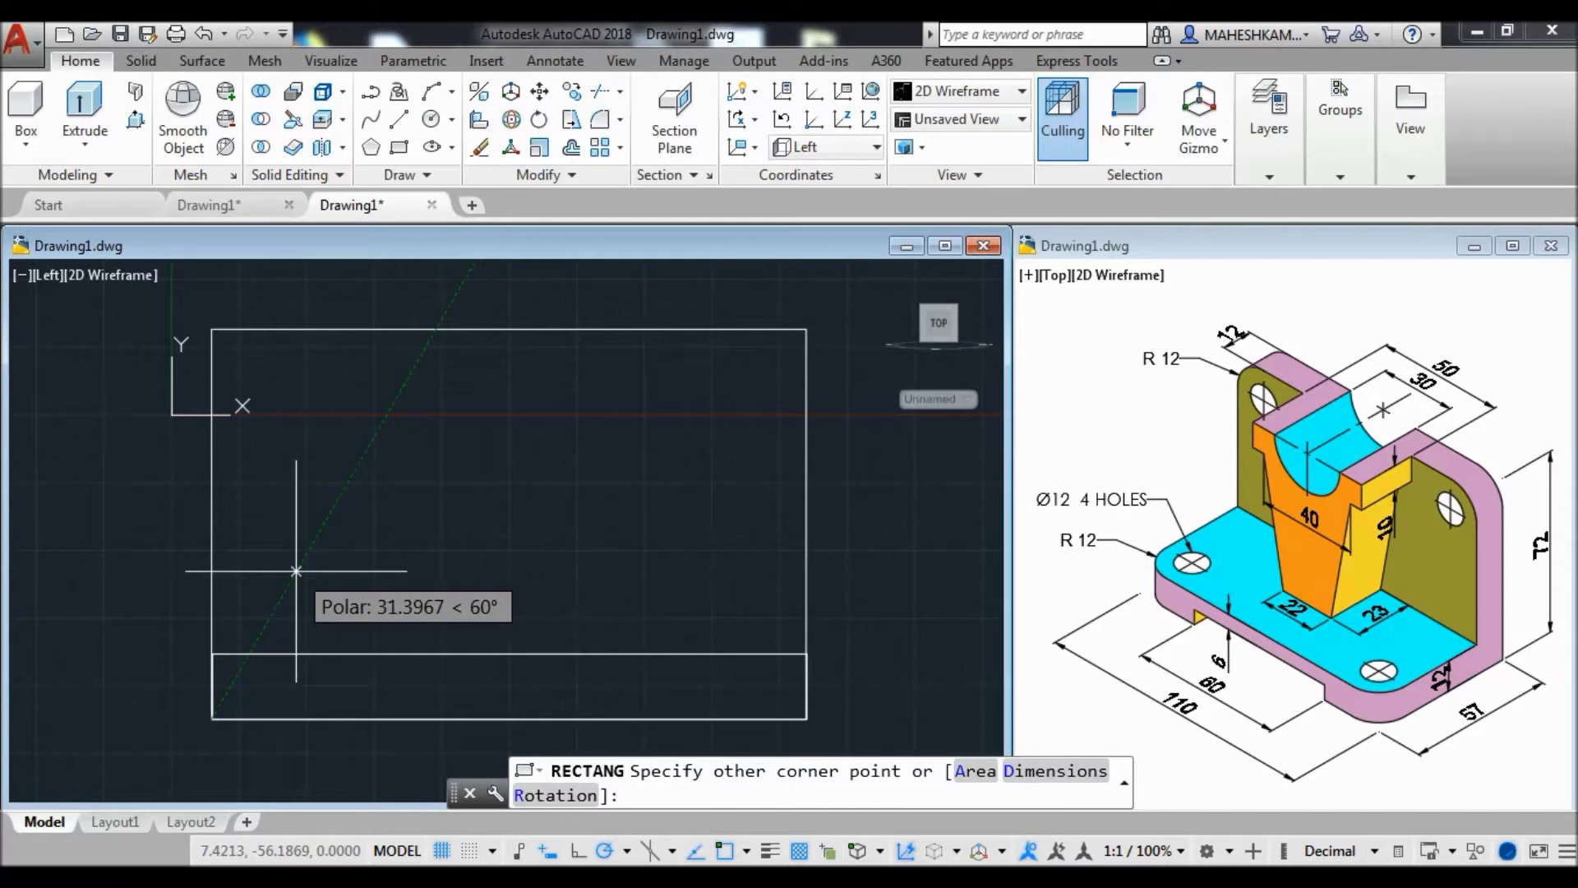
{"action": "left_click", "coordinate": [428, 561]}
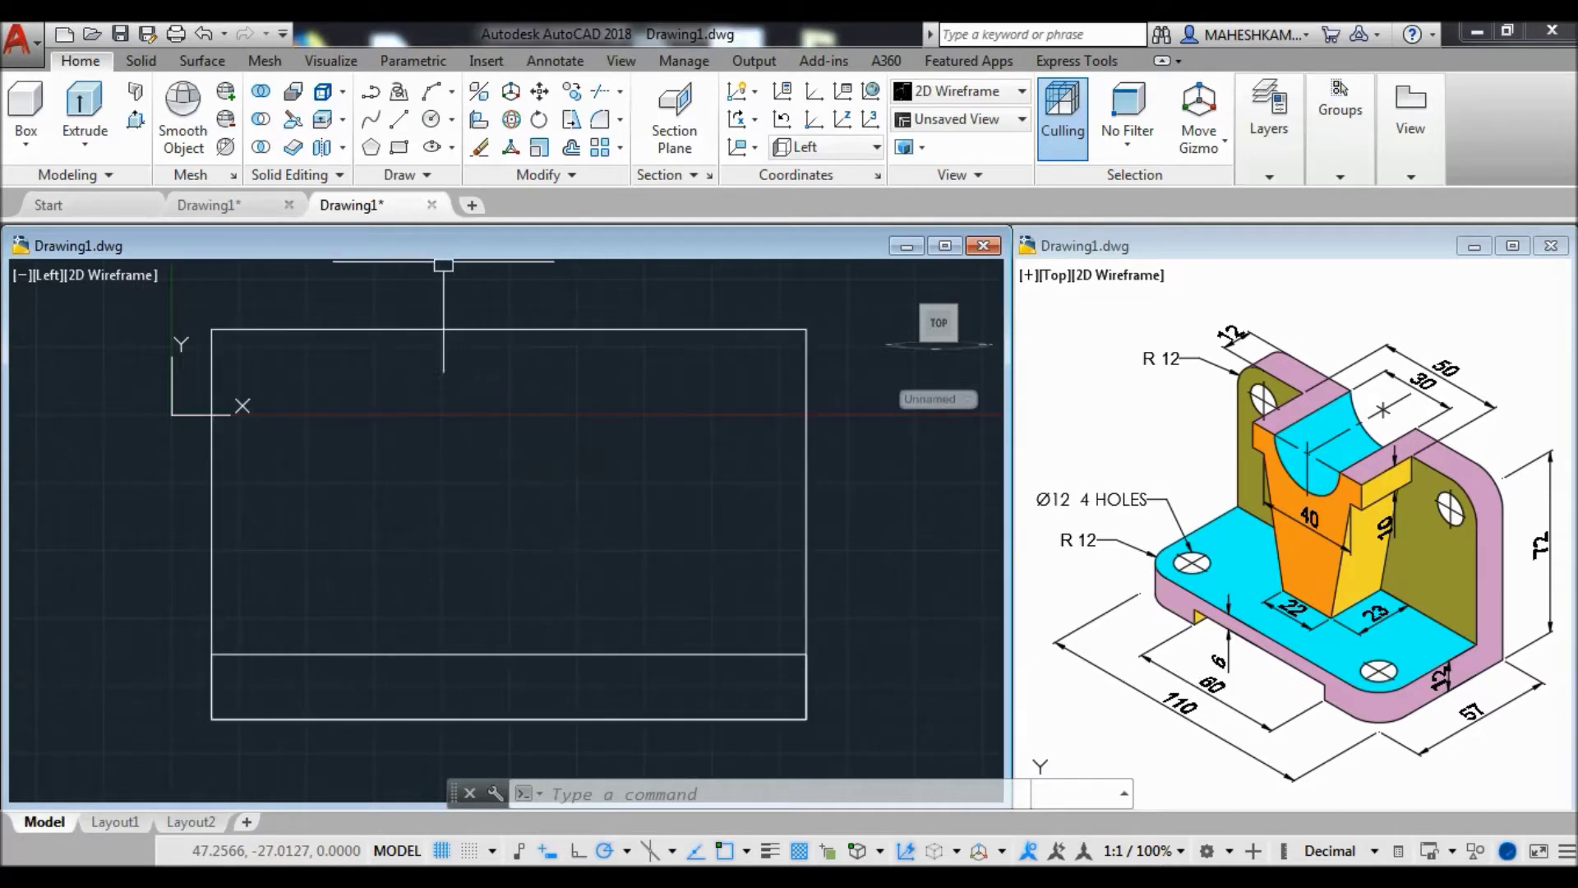
Draw a 60 by 6 rectangle inside the outline.
{"action": "left_click", "coordinate": [398, 147]}
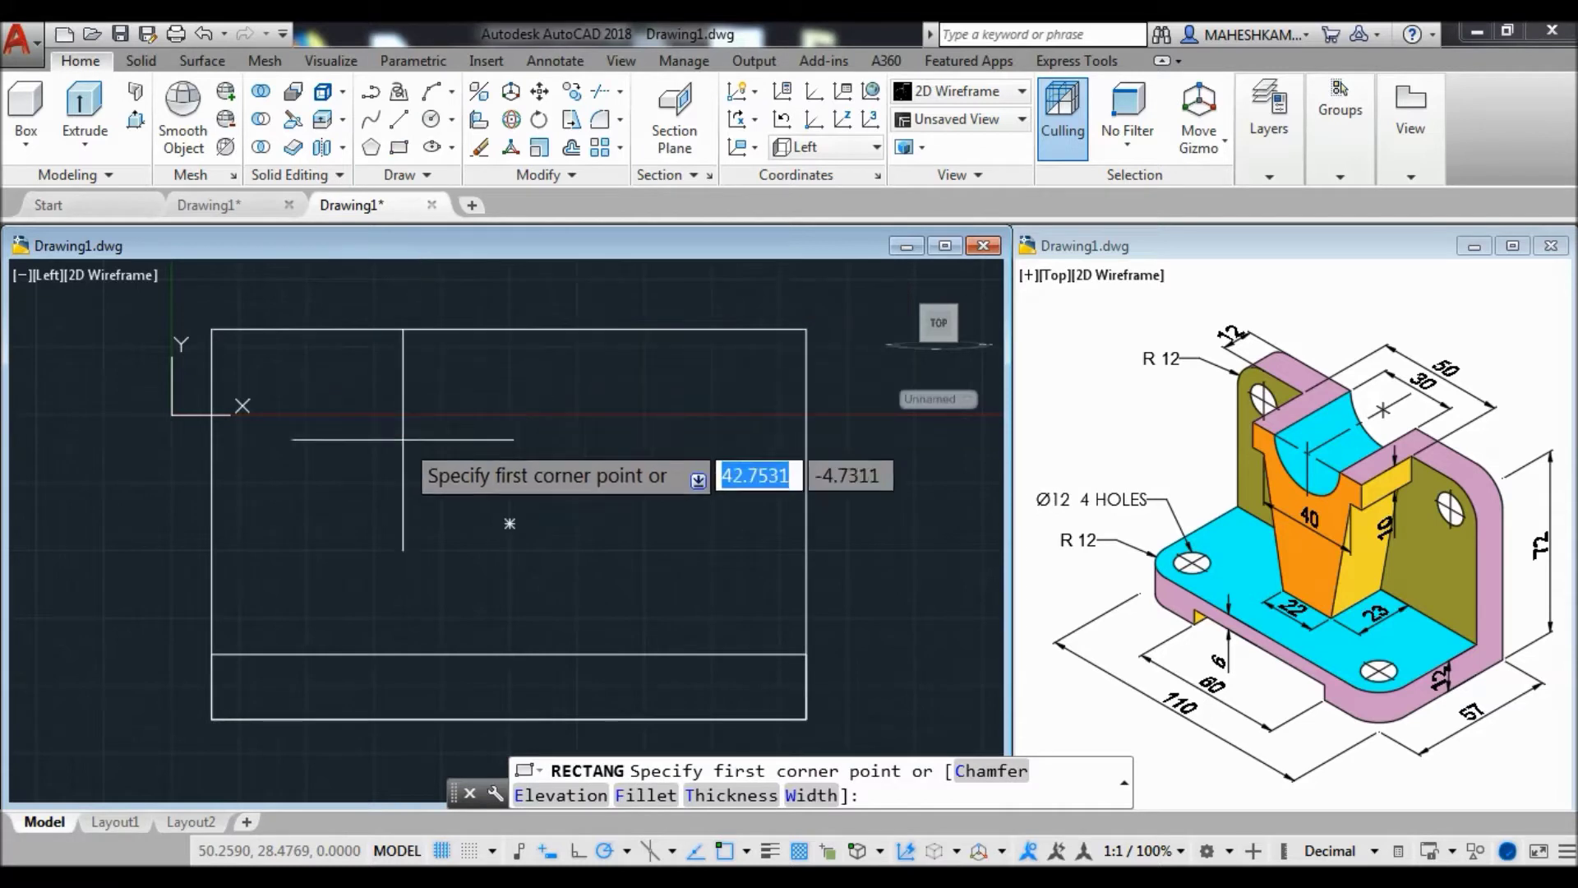
{"action": "left_click", "coordinate": [333, 452]}
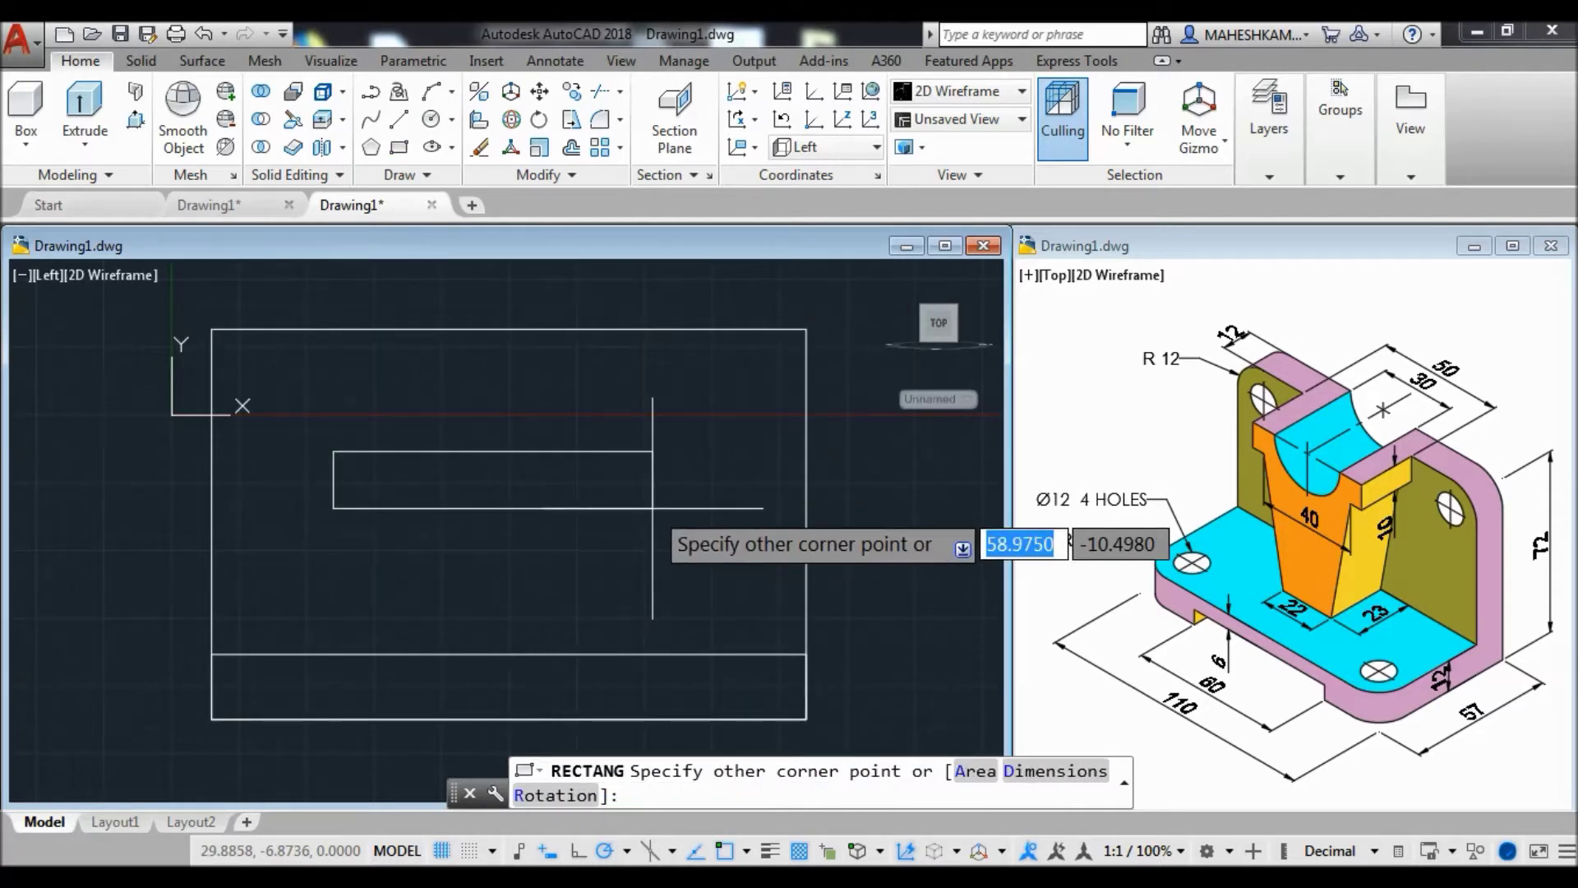
{"action": "type", "text": "d"}
{"action": "key", "text": "Return"}
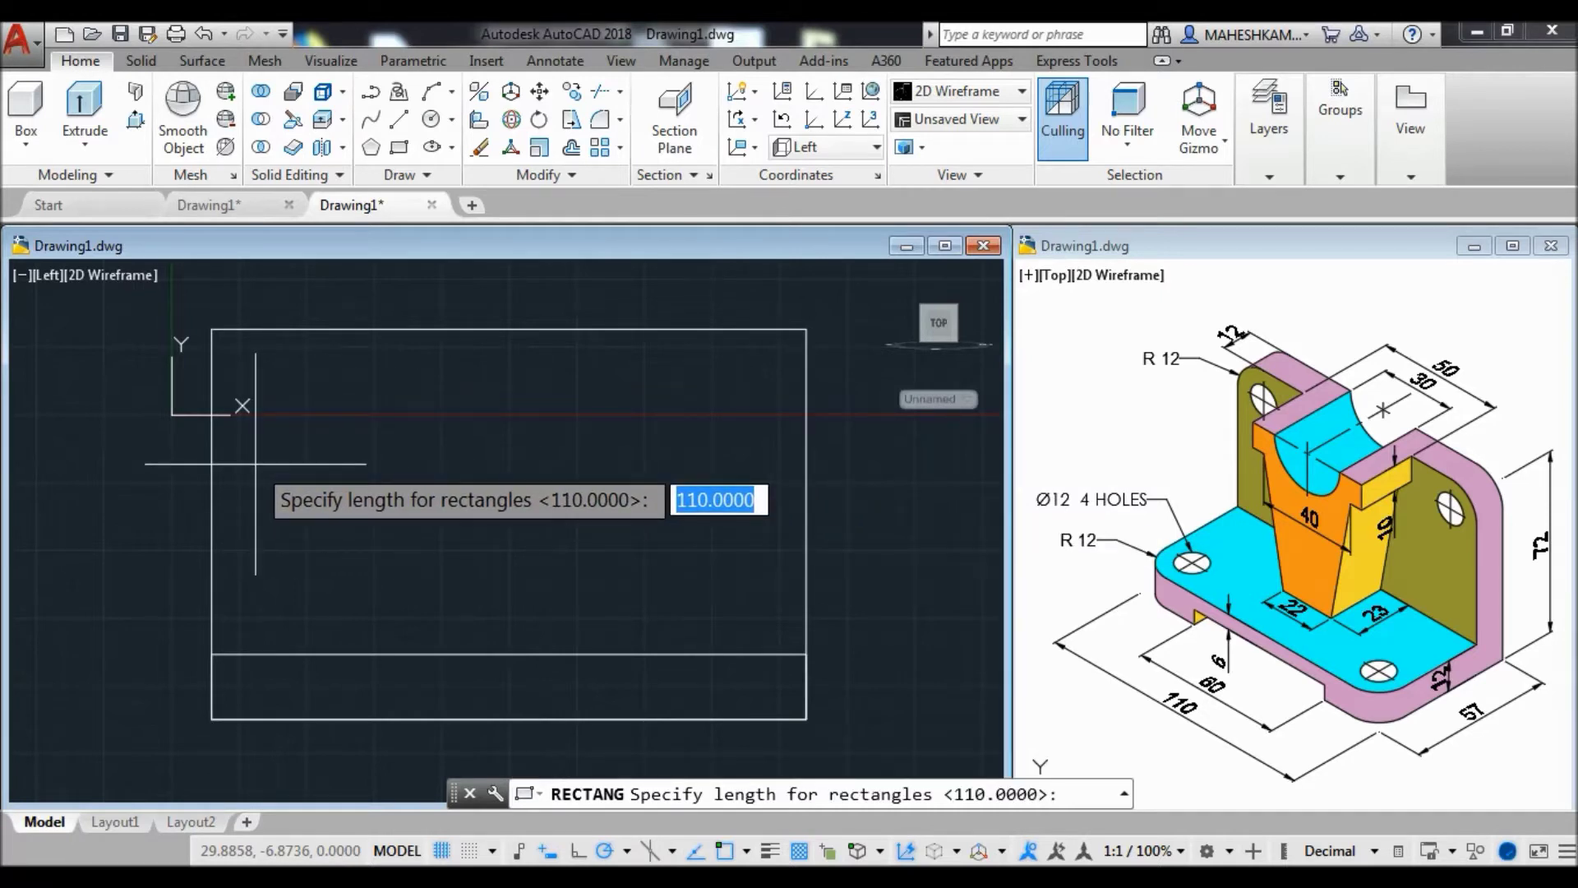
{"action": "type", "text": "60"}
{"action": "key", "text": "Return"}
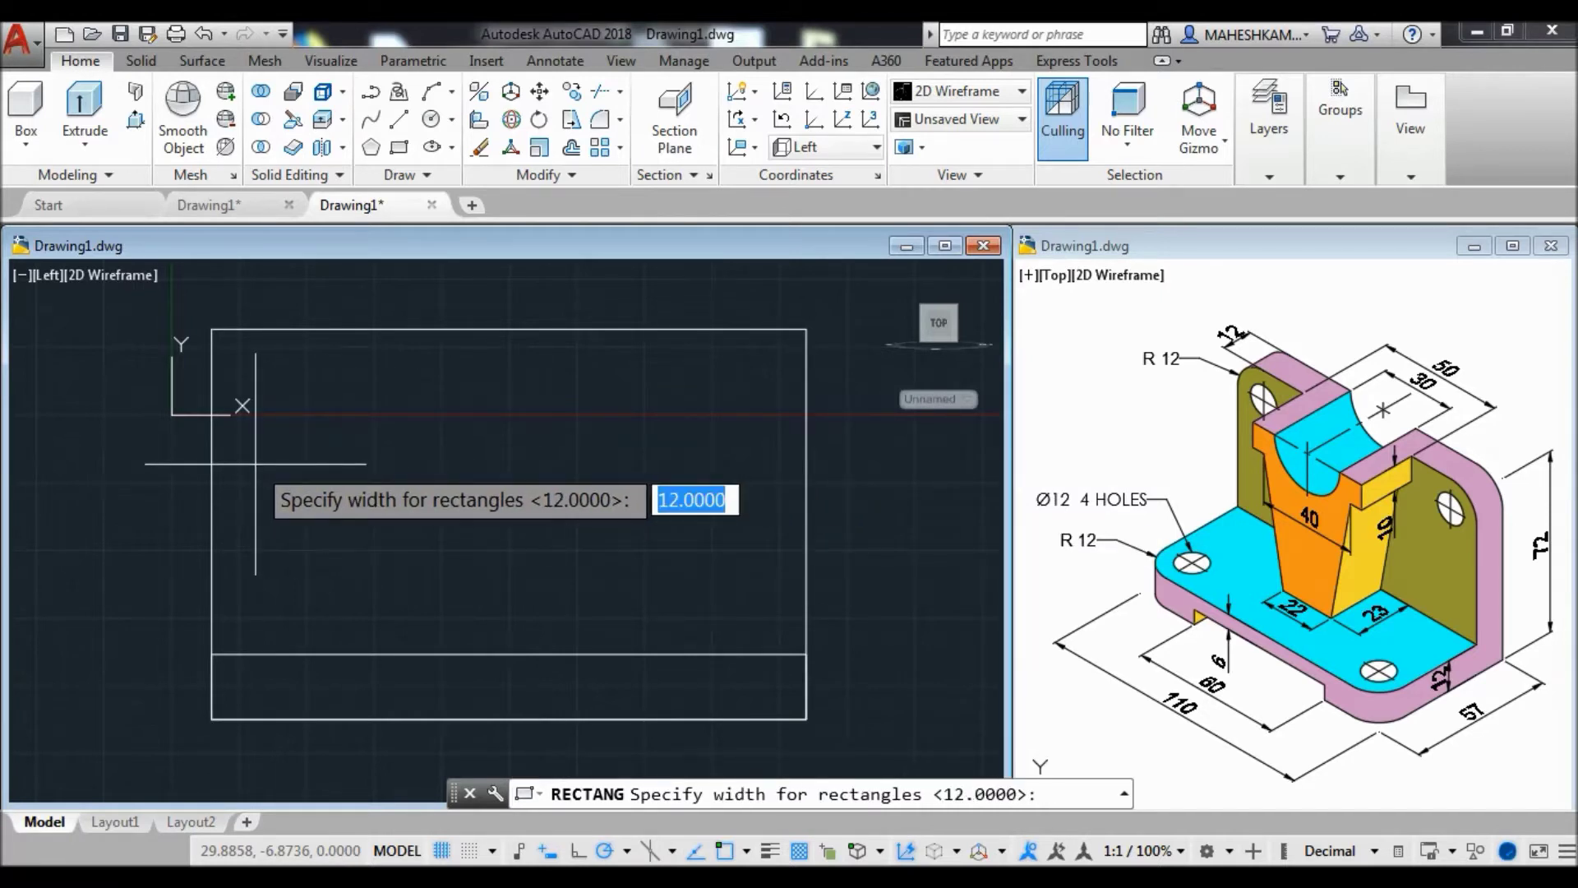
{"action": "type", "text": "6"}
{"action": "key", "text": "Return"}
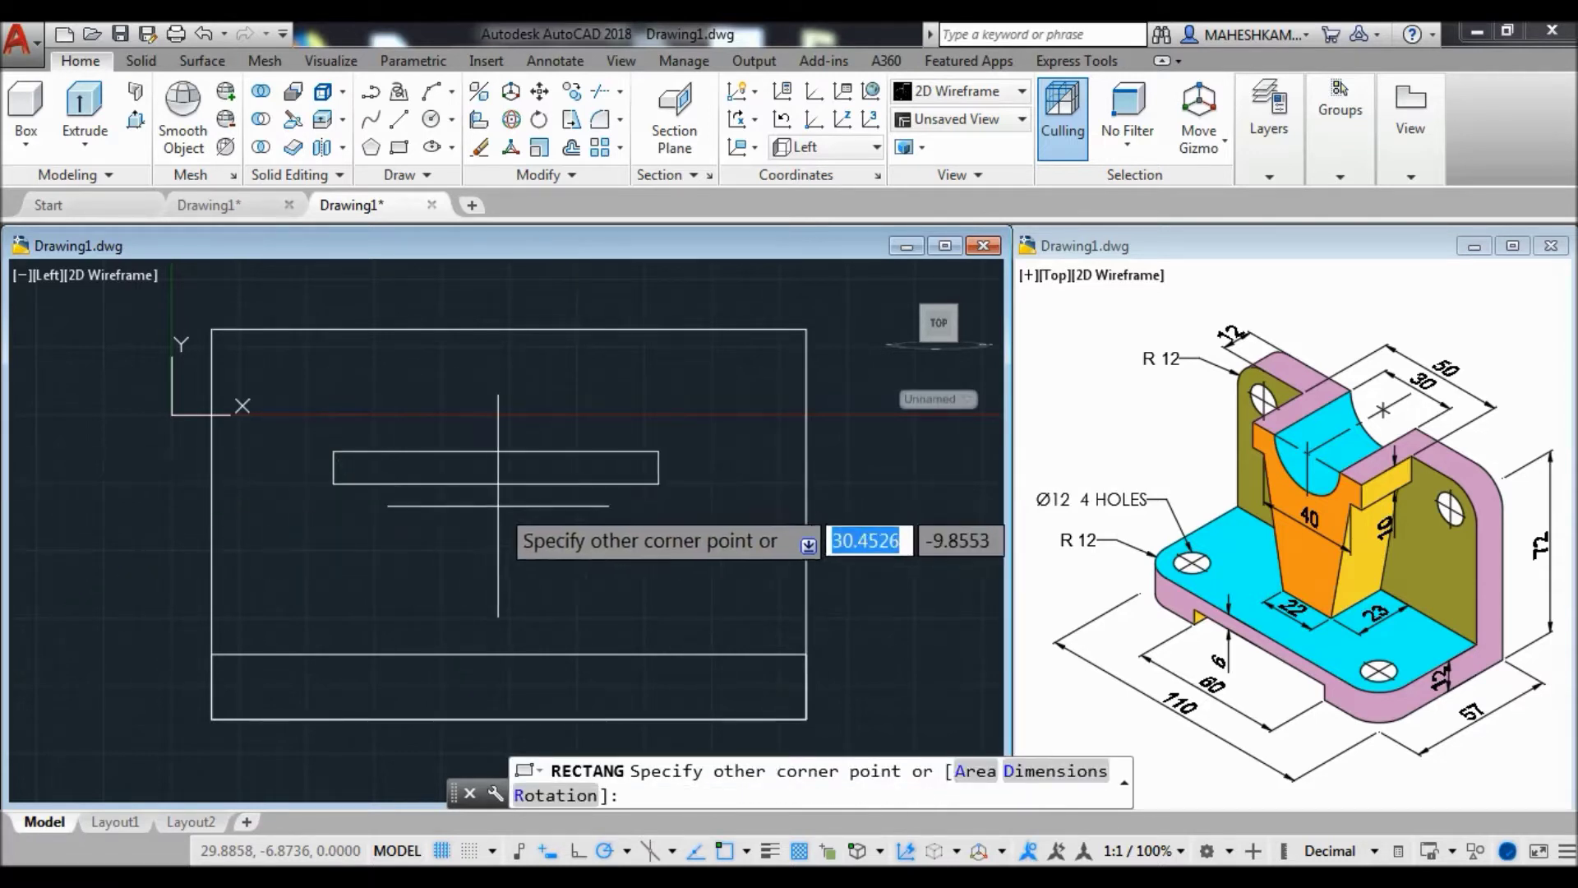
{"action": "left_click", "coordinate": [500, 508]}
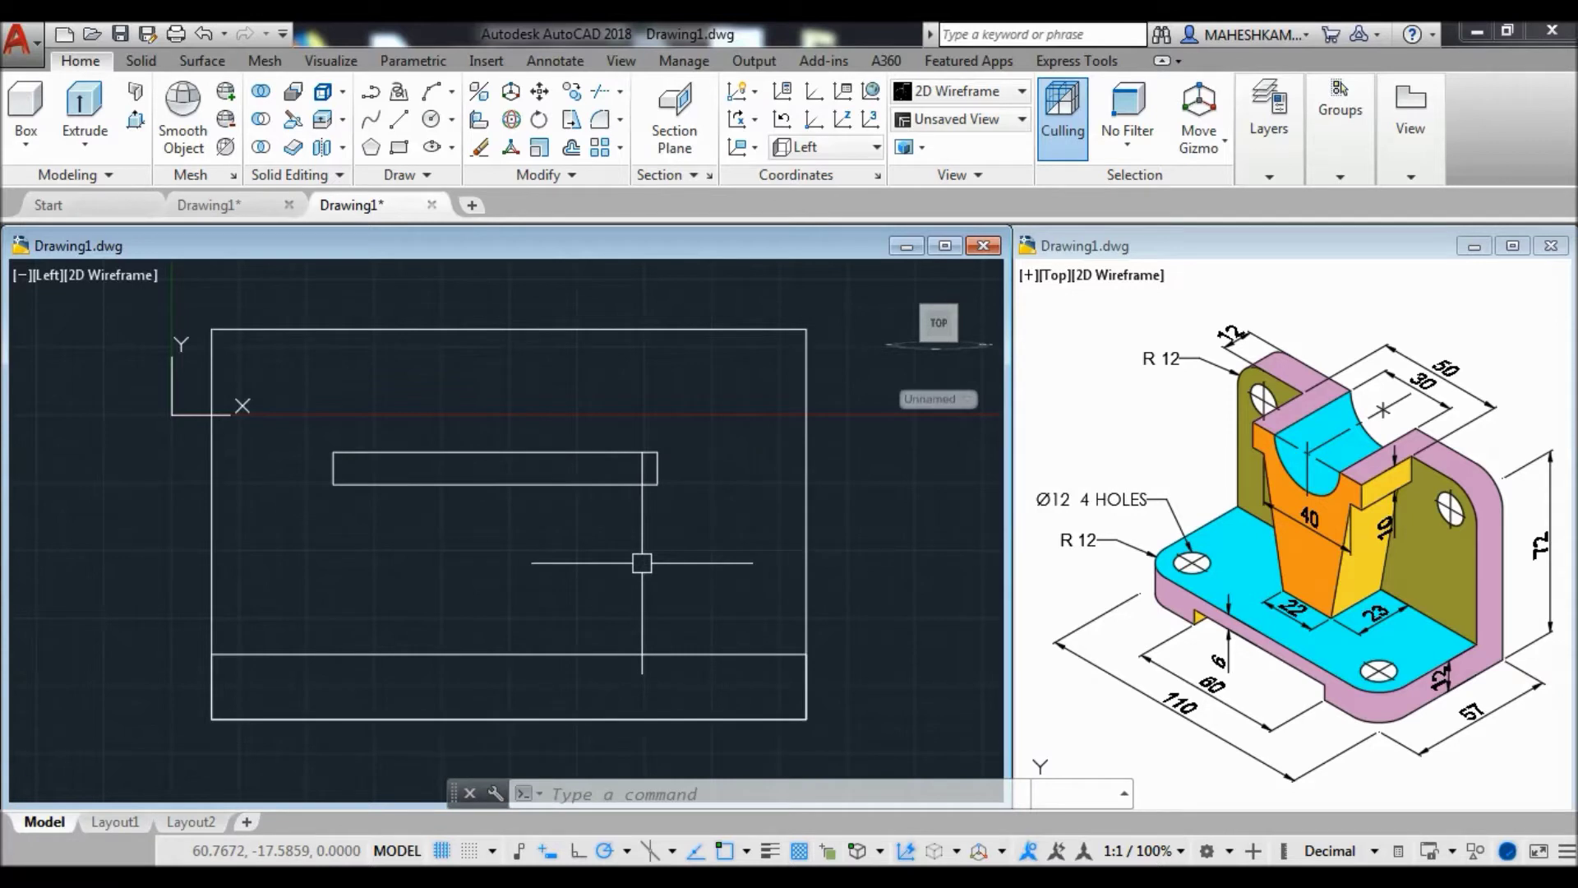
Move the 60 by 6 rectangle so it sits centred on the bottom edge.
{"action": "left_click", "coordinate": [642, 485]}
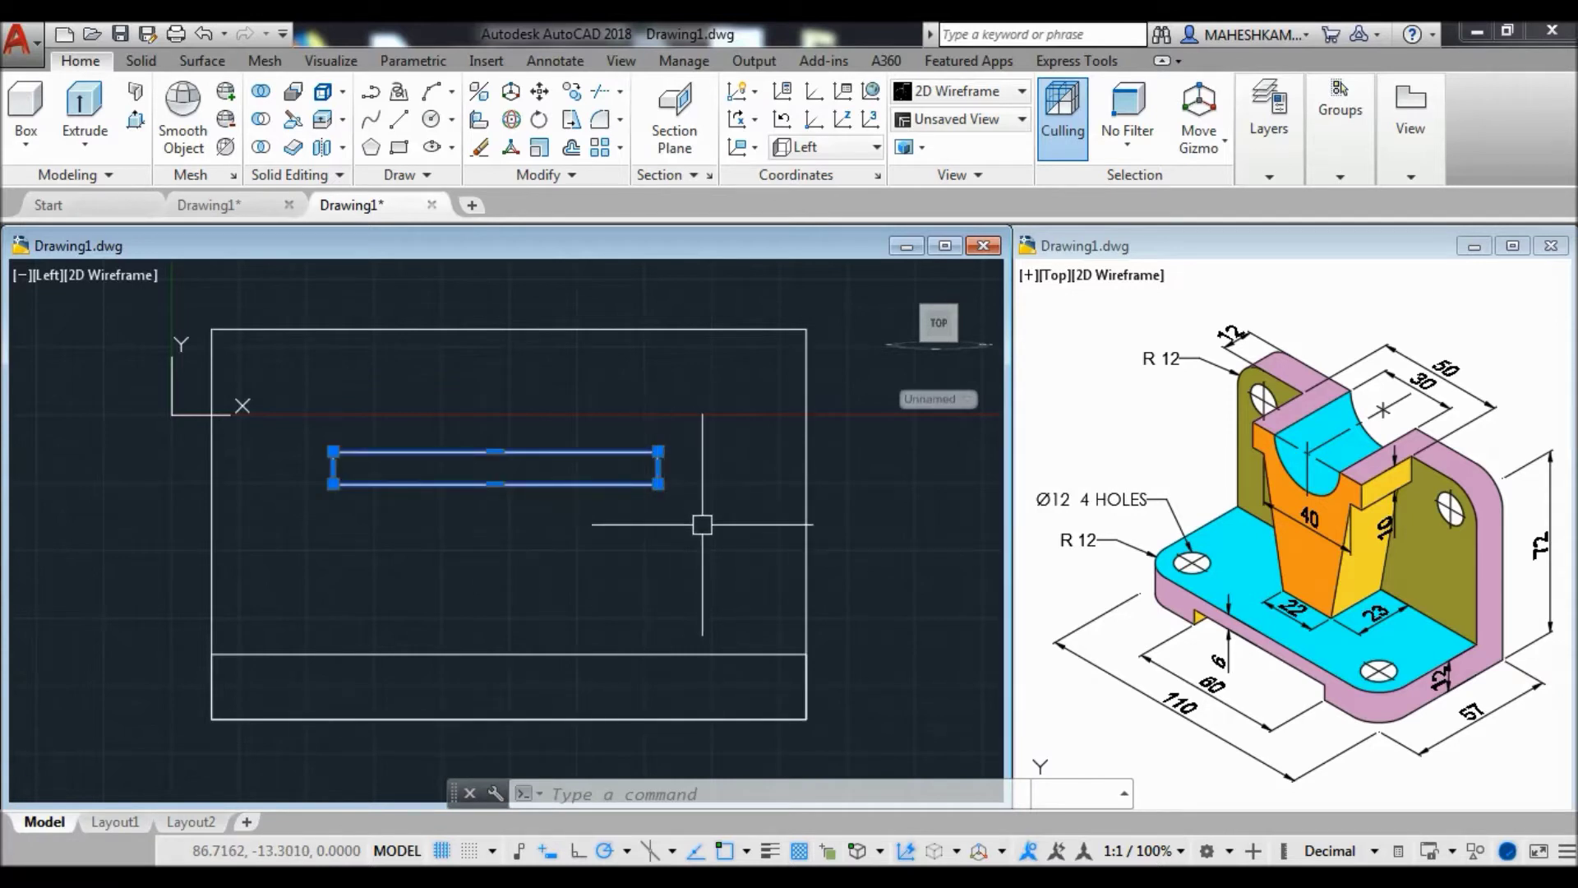
{"action": "type", "text": "M"}
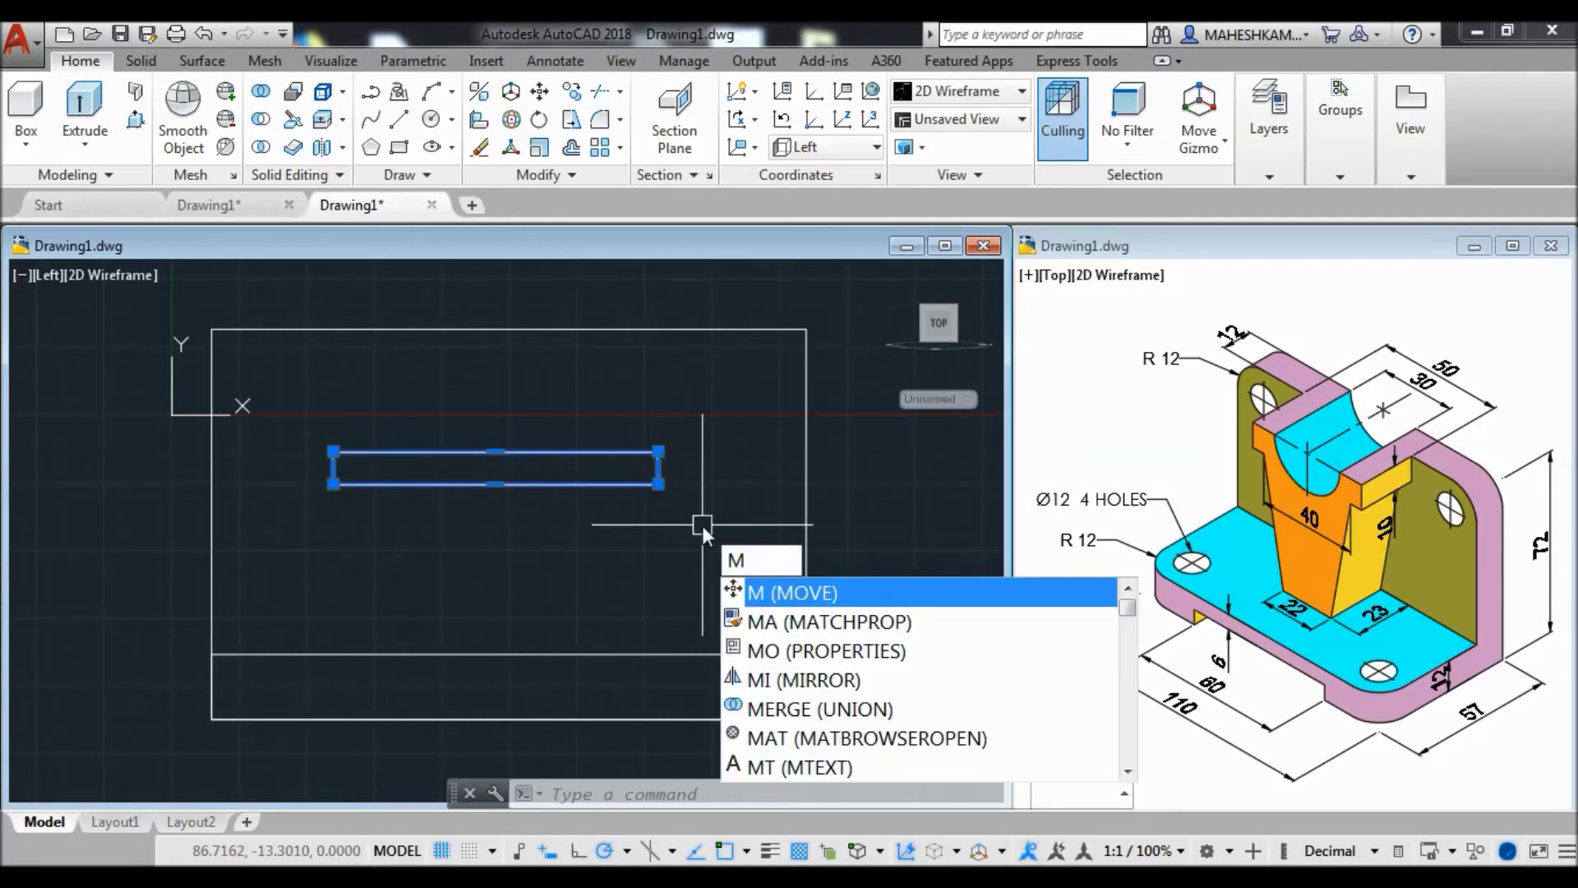
{"action": "key", "text": "Return"}
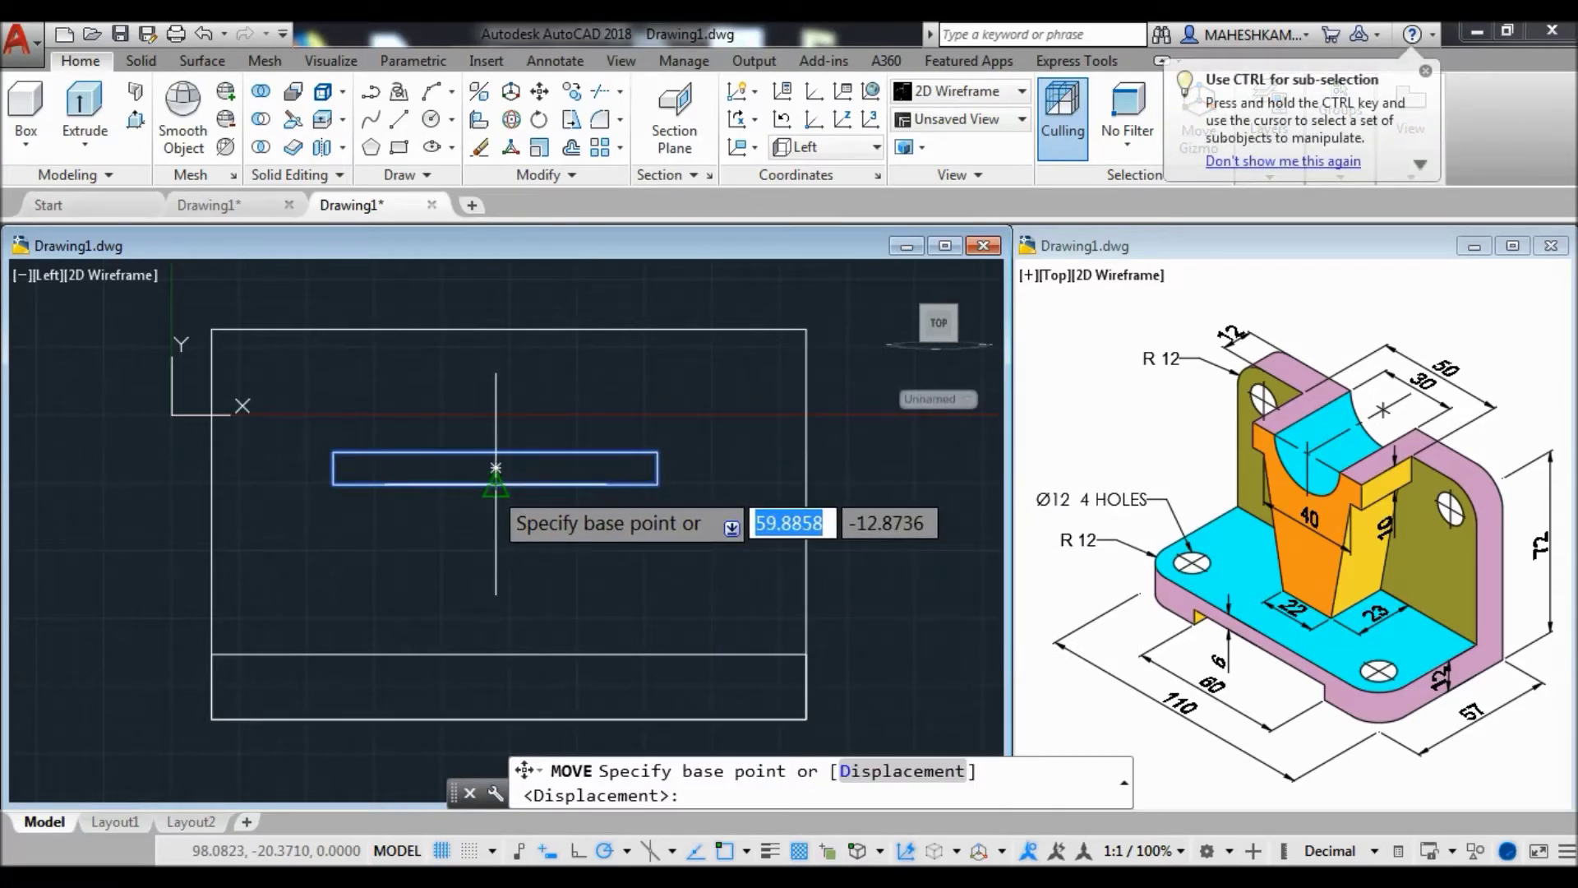
{"action": "left_click", "coordinate": [496, 468]}
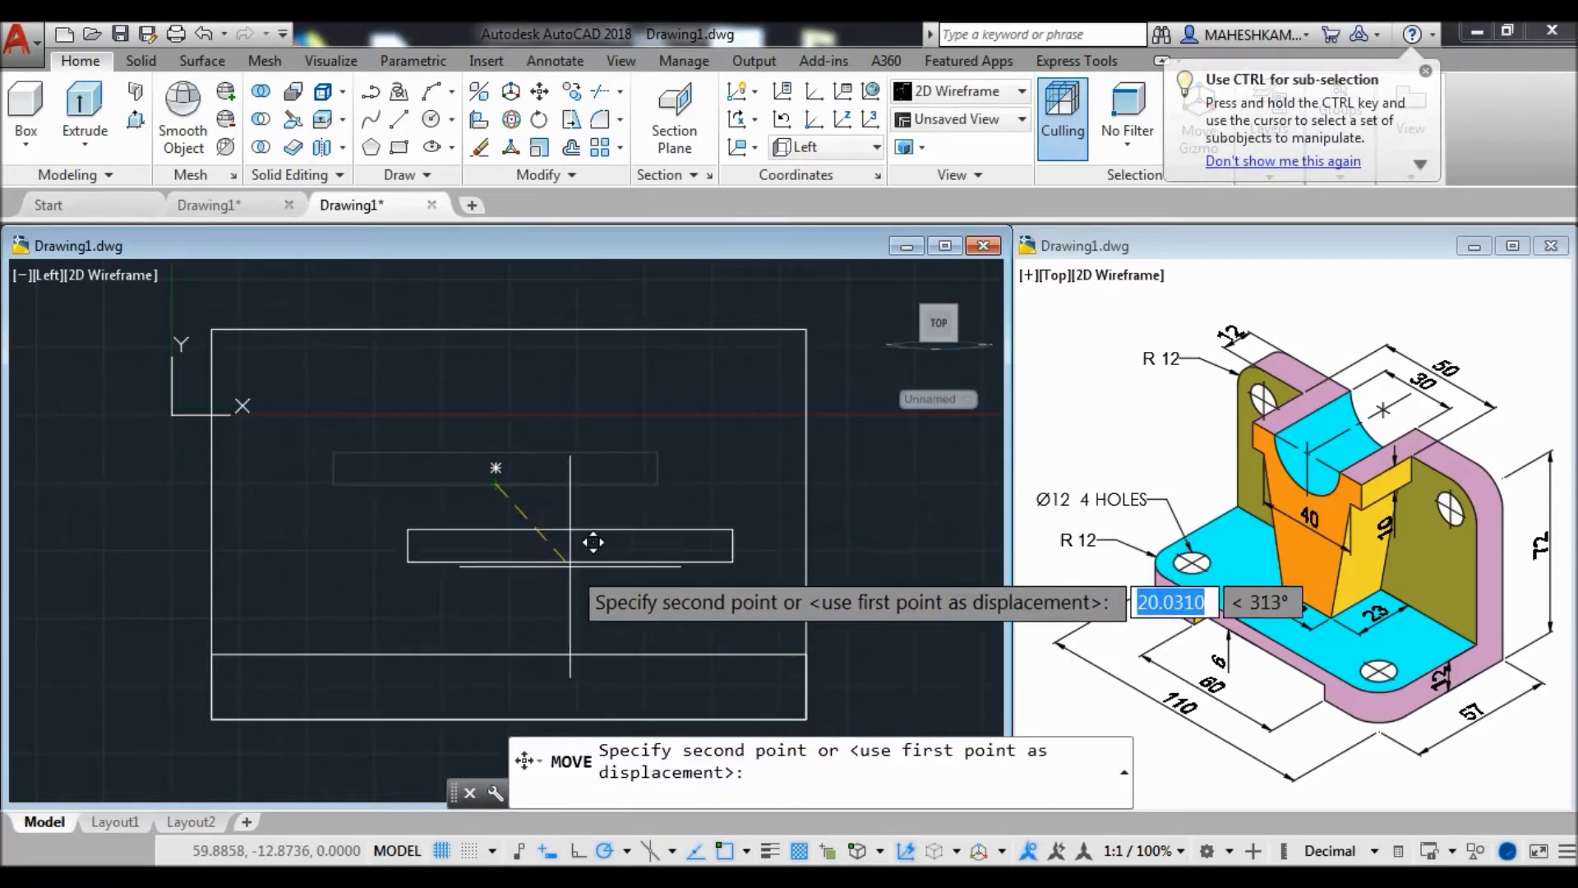
{"action": "left_click", "coordinate": [510, 704]}
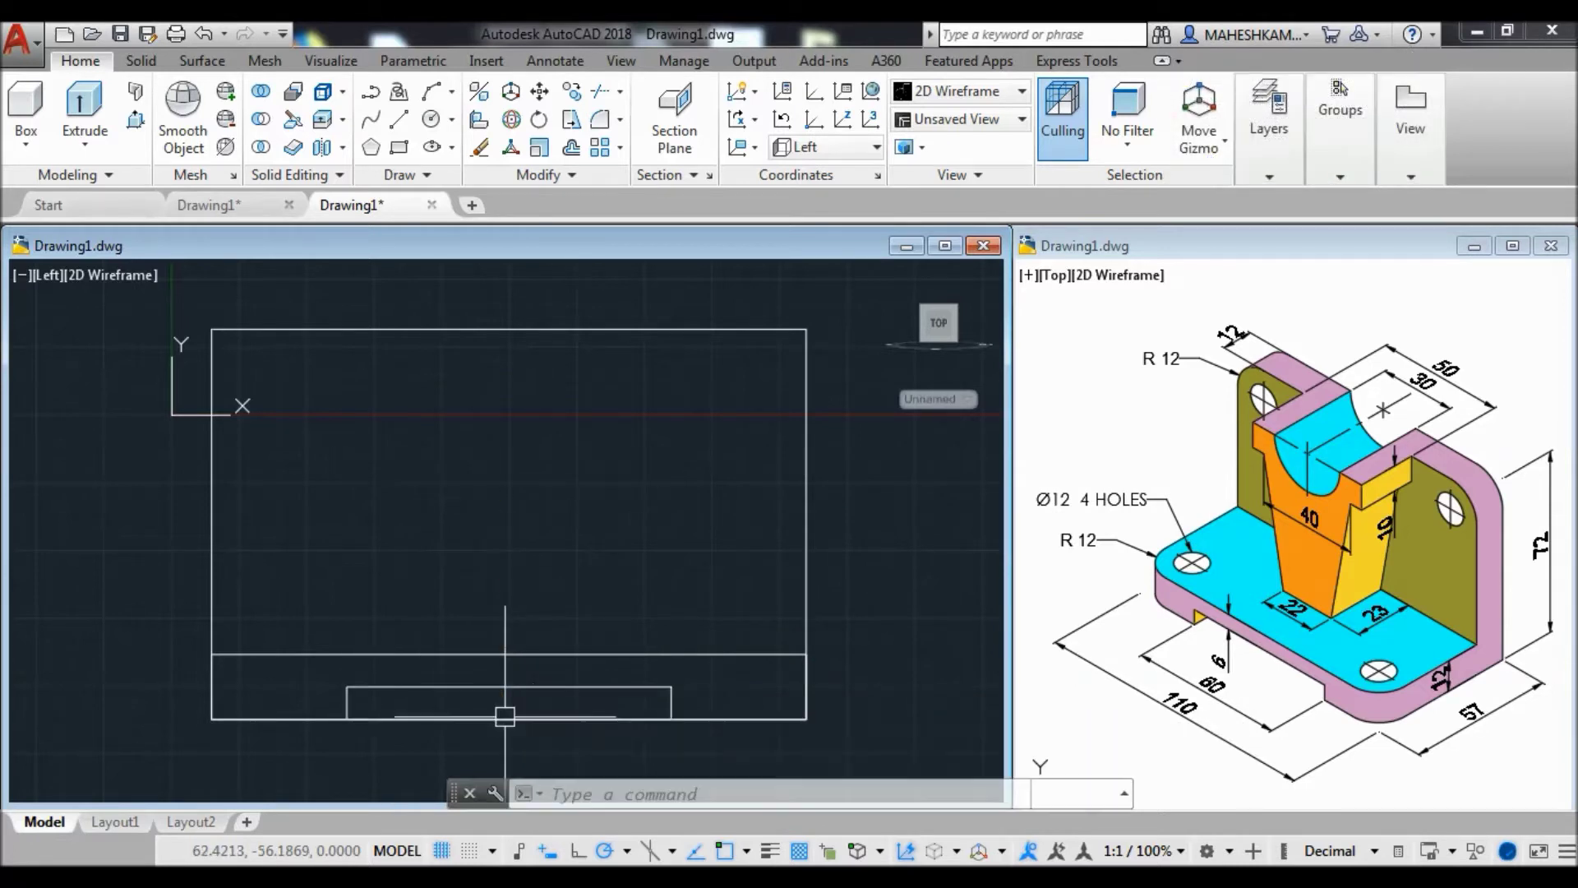
{"action": "middle_click_drag", "start_coordinate": [645, 529], "coordinate": [626, 503]}
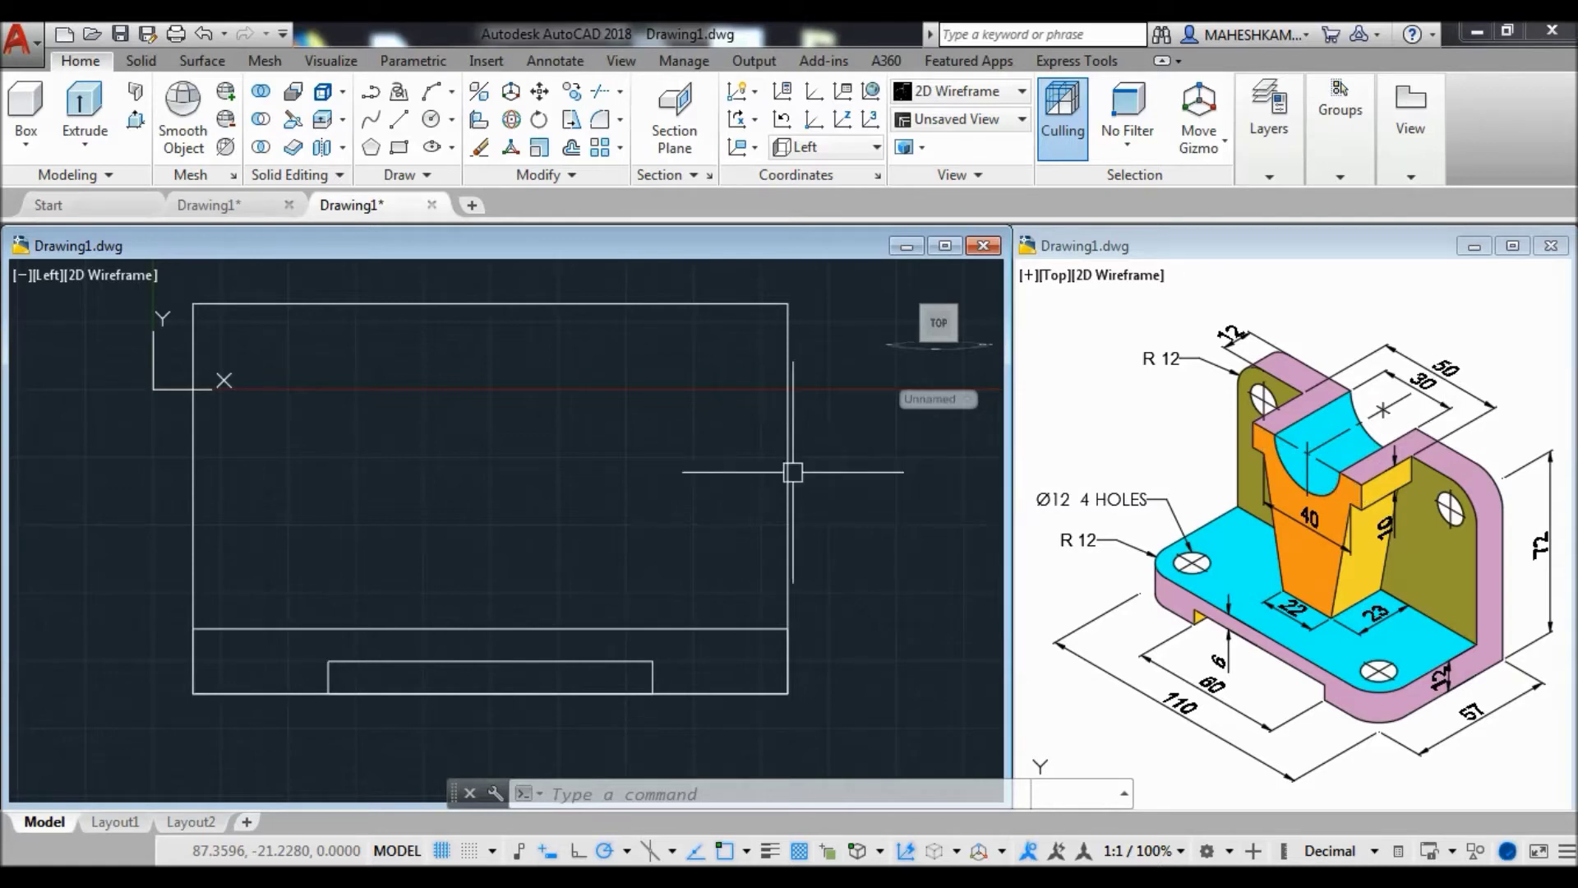
Draw a 50-unit horizontal line and grip-move its midpoint onto the top edge's midpoint.
{"action": "middle_click_drag", "start_coordinate": [659, 444], "coordinate": [659, 485]}
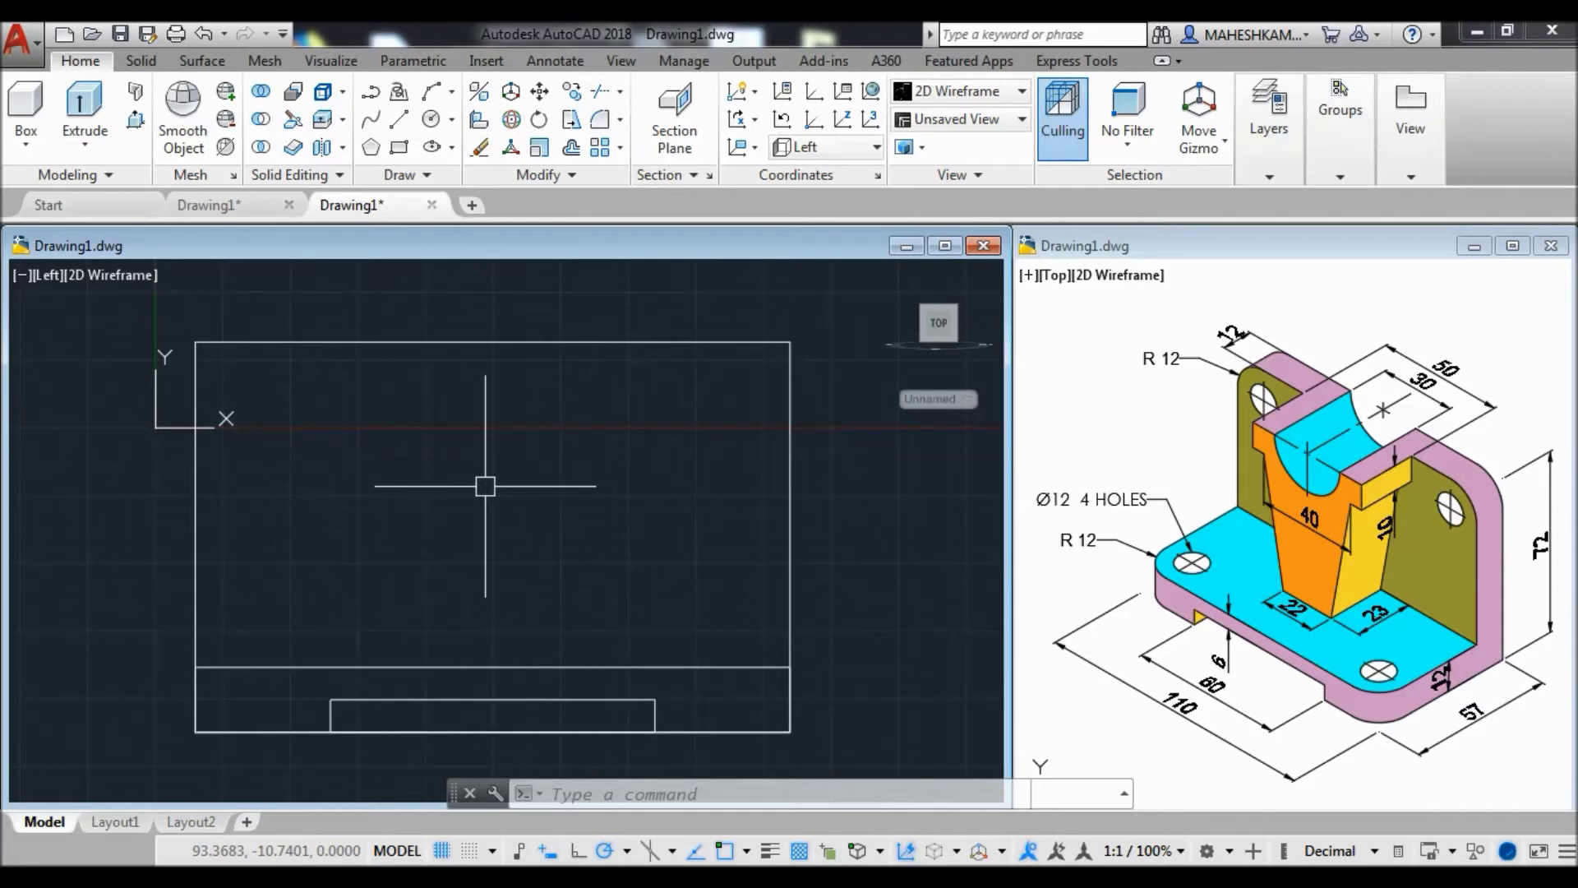
{"action": "type", "text": "l"}
{"action": "key", "text": "Return"}
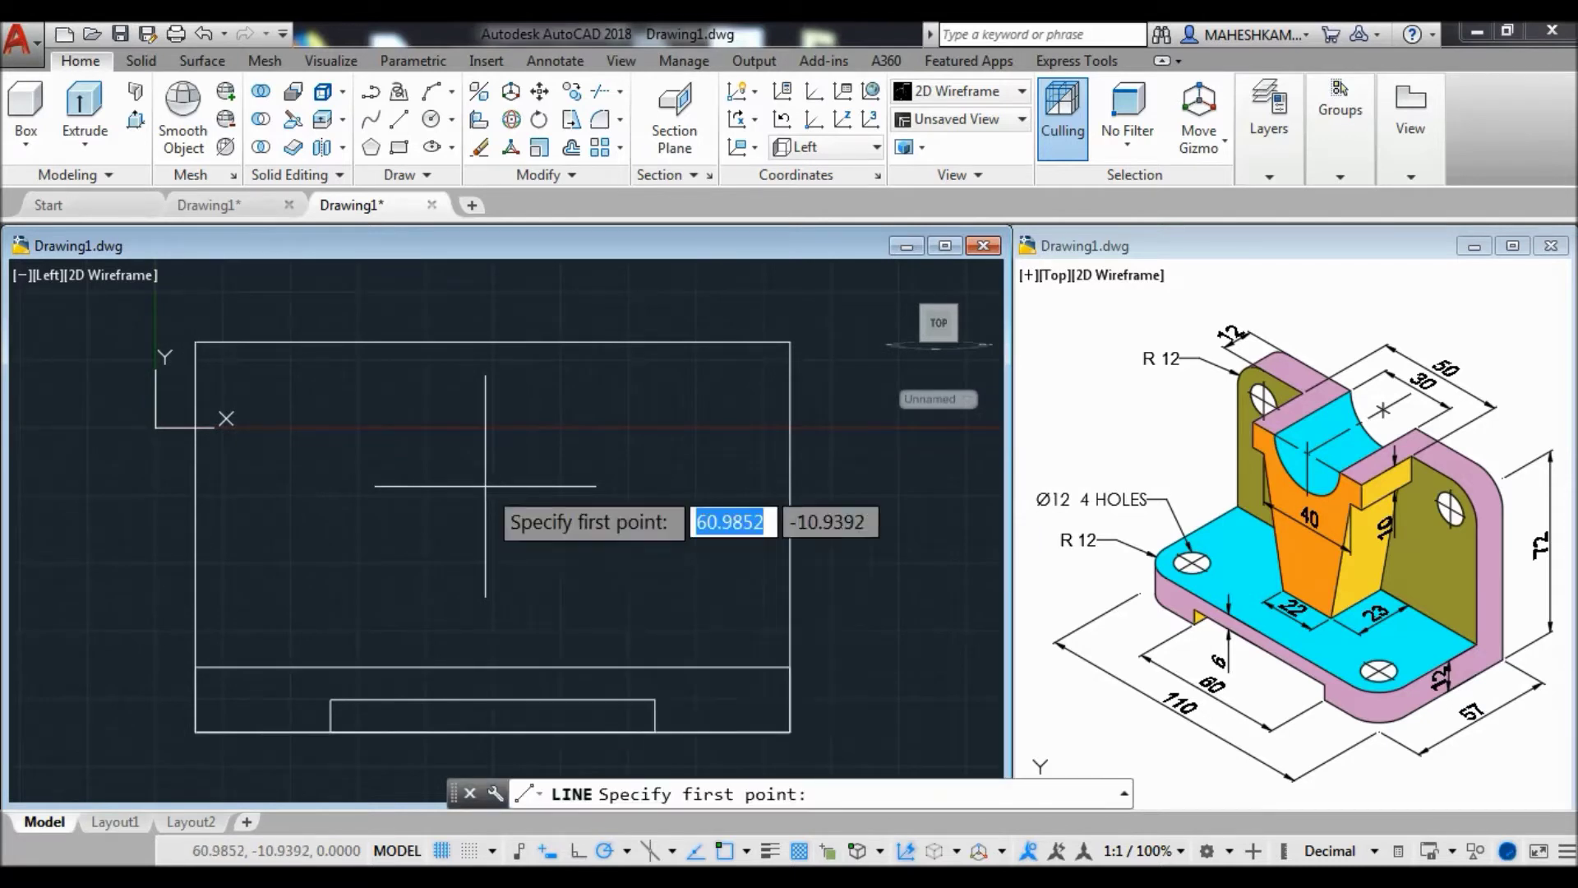
{"action": "left_click", "coordinate": [374, 435]}
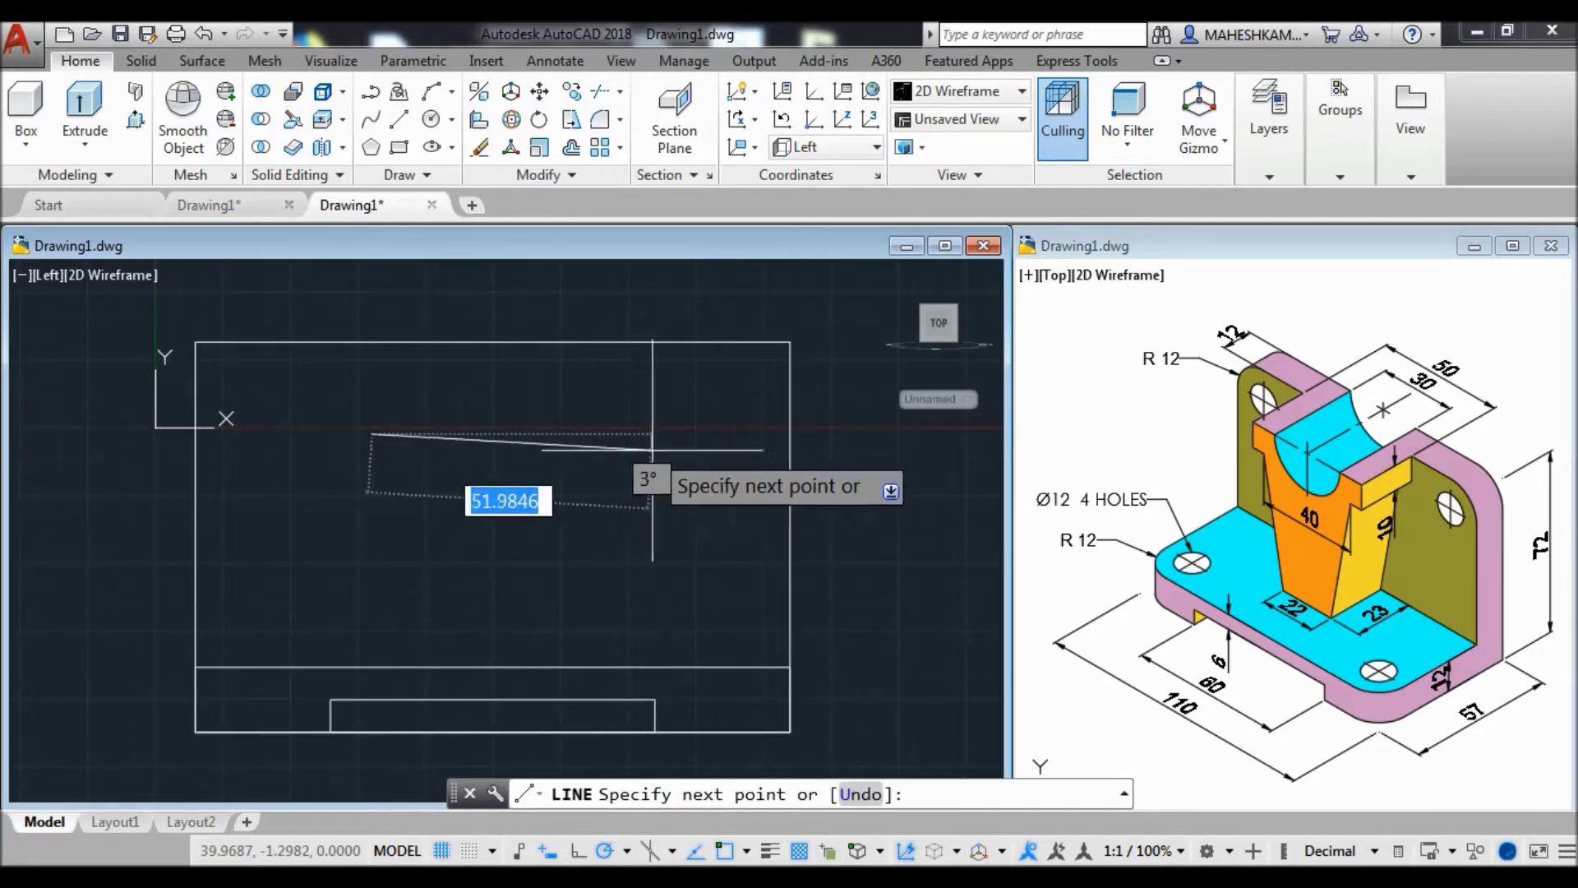
{"action": "type", "text": "50"}
{"action": "key", "text": "Return"}
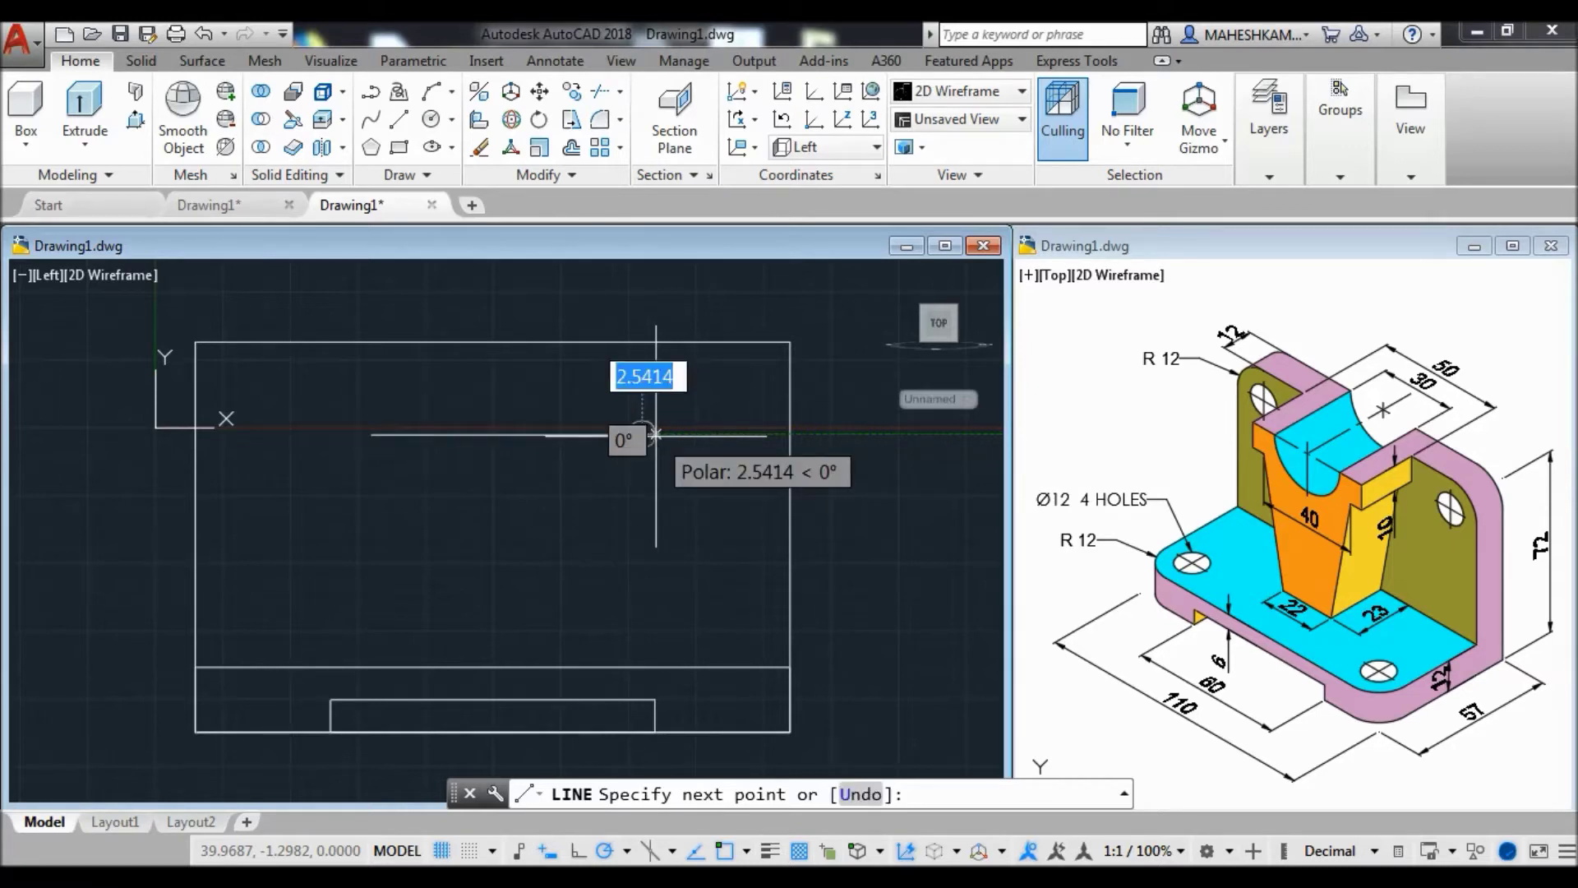
{"action": "key", "text": "Return"}
{"action": "left_click", "coordinate": [581, 435]}
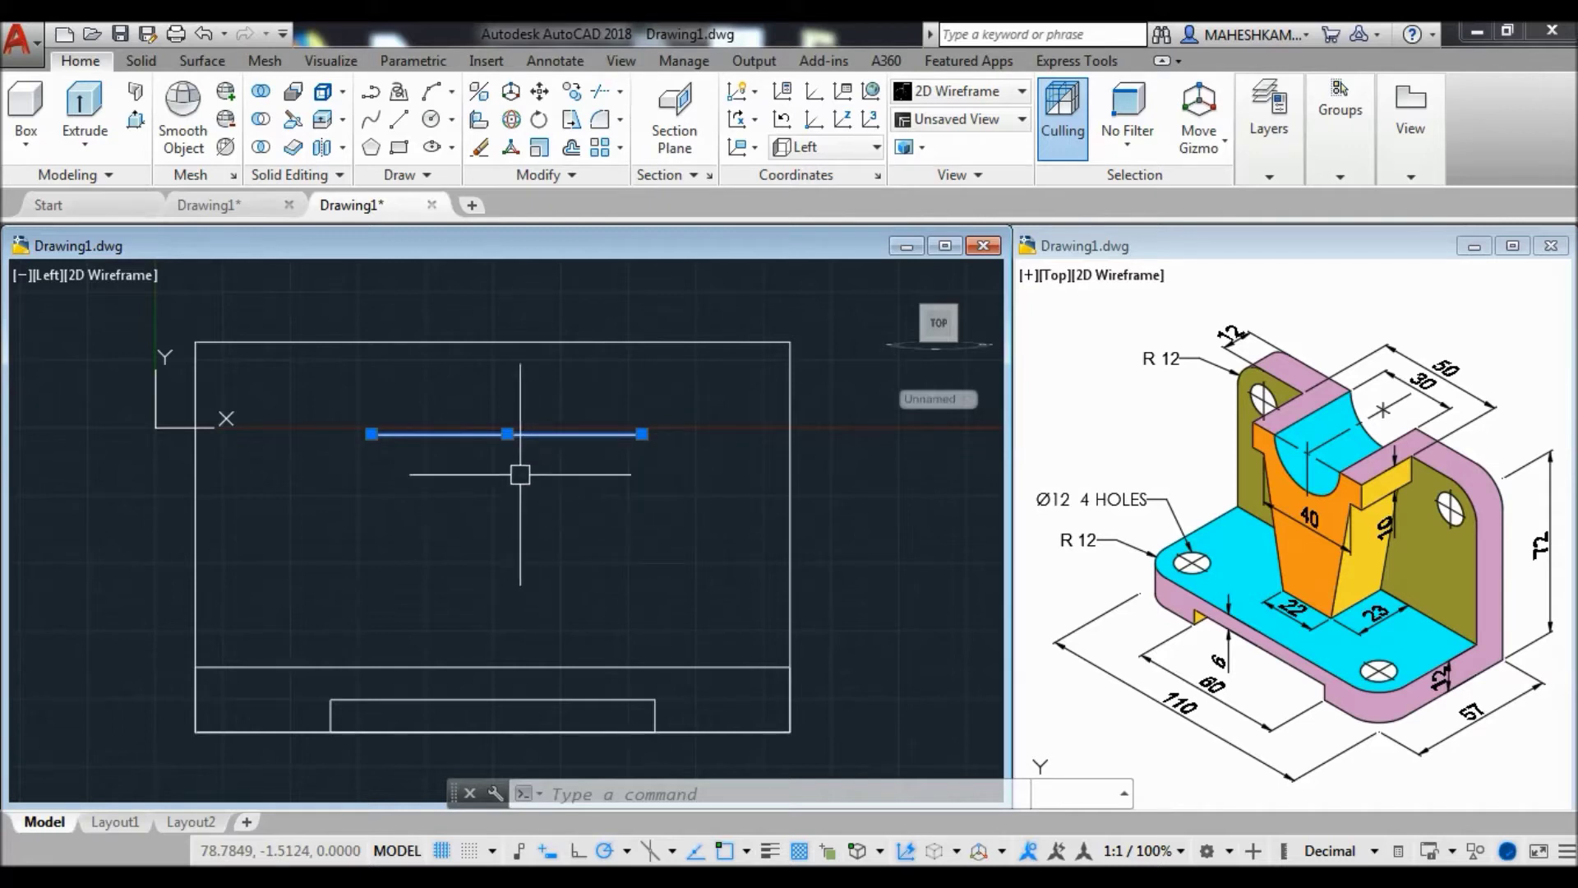
{"action": "left_click", "coordinate": [508, 433]}
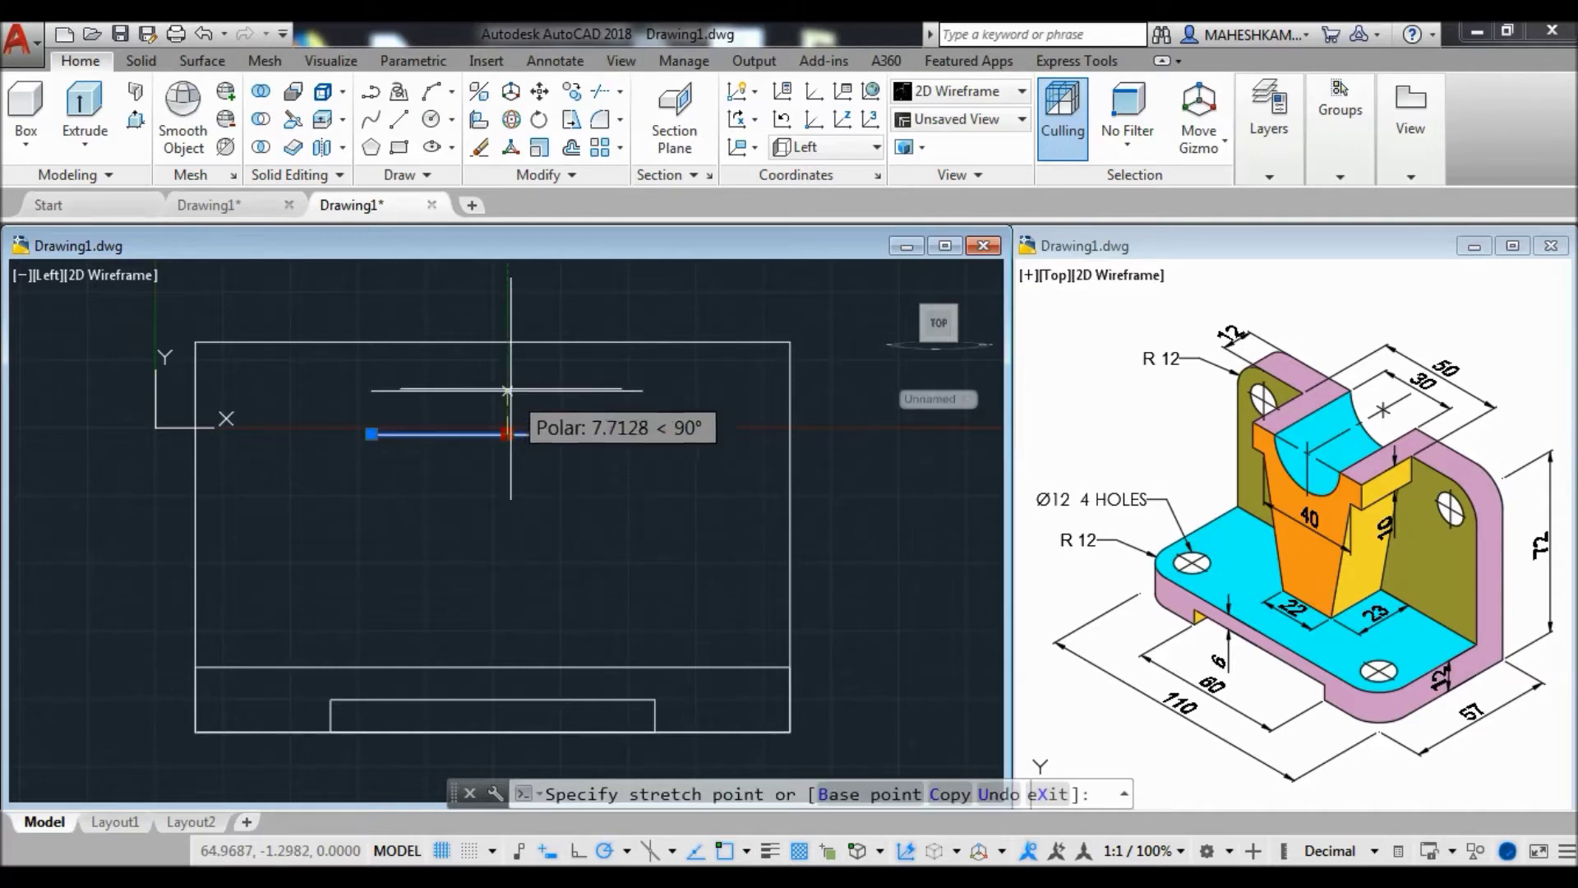
{"action": "left_click", "coordinate": [493, 340]}
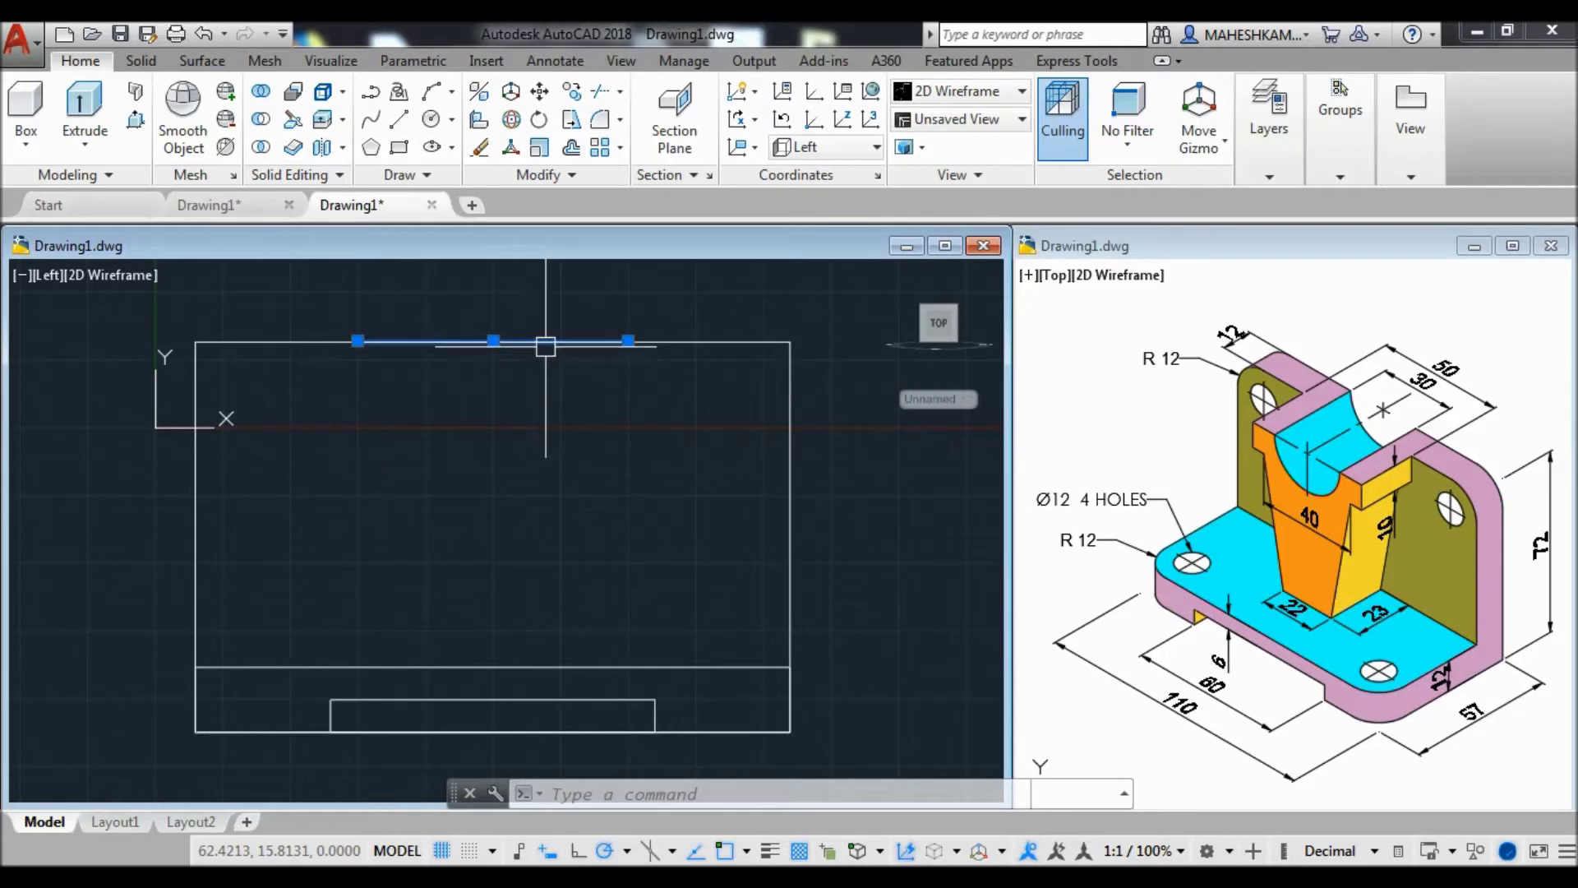
{"action": "key", "text": "Escape"}
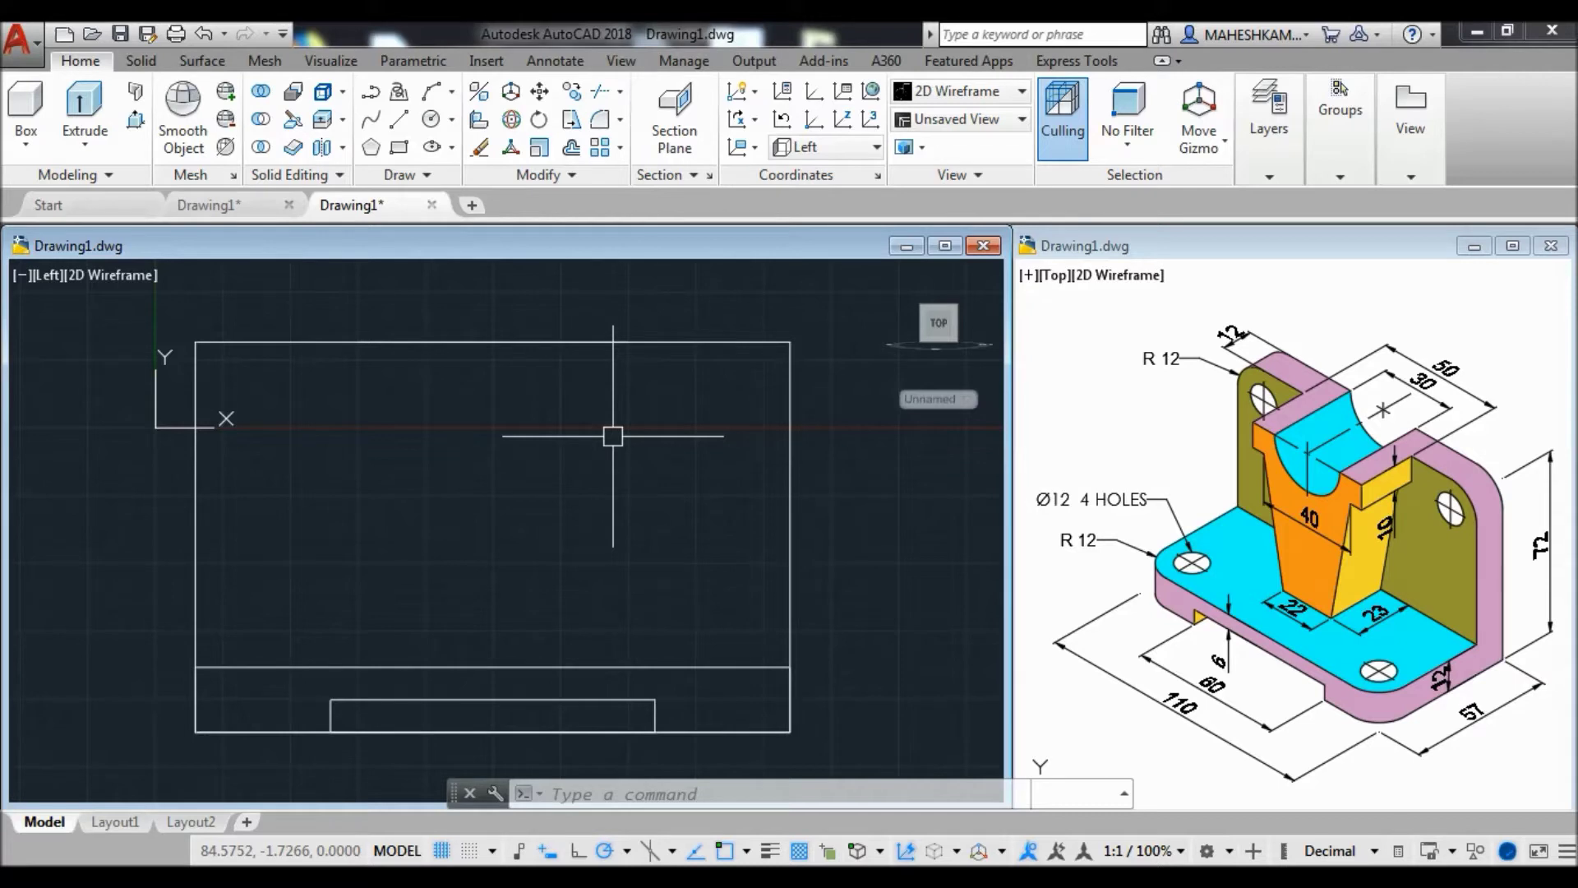
Draw a 30-diameter circle centred on the top edge's midpoint.
{"action": "type", "text": "C"}
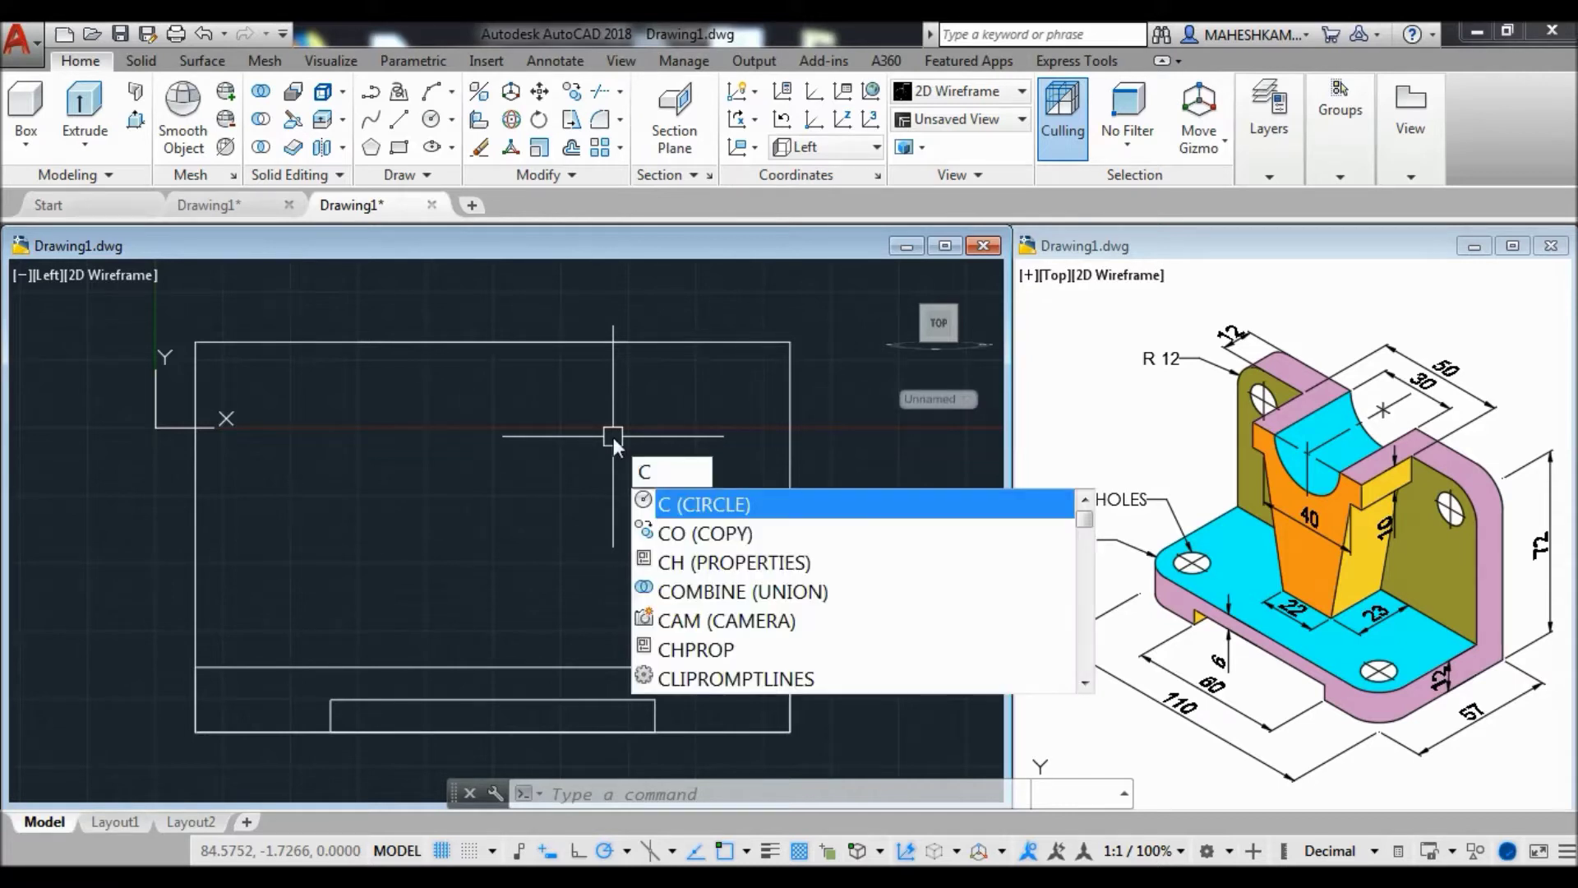
{"action": "key", "text": "Return"}
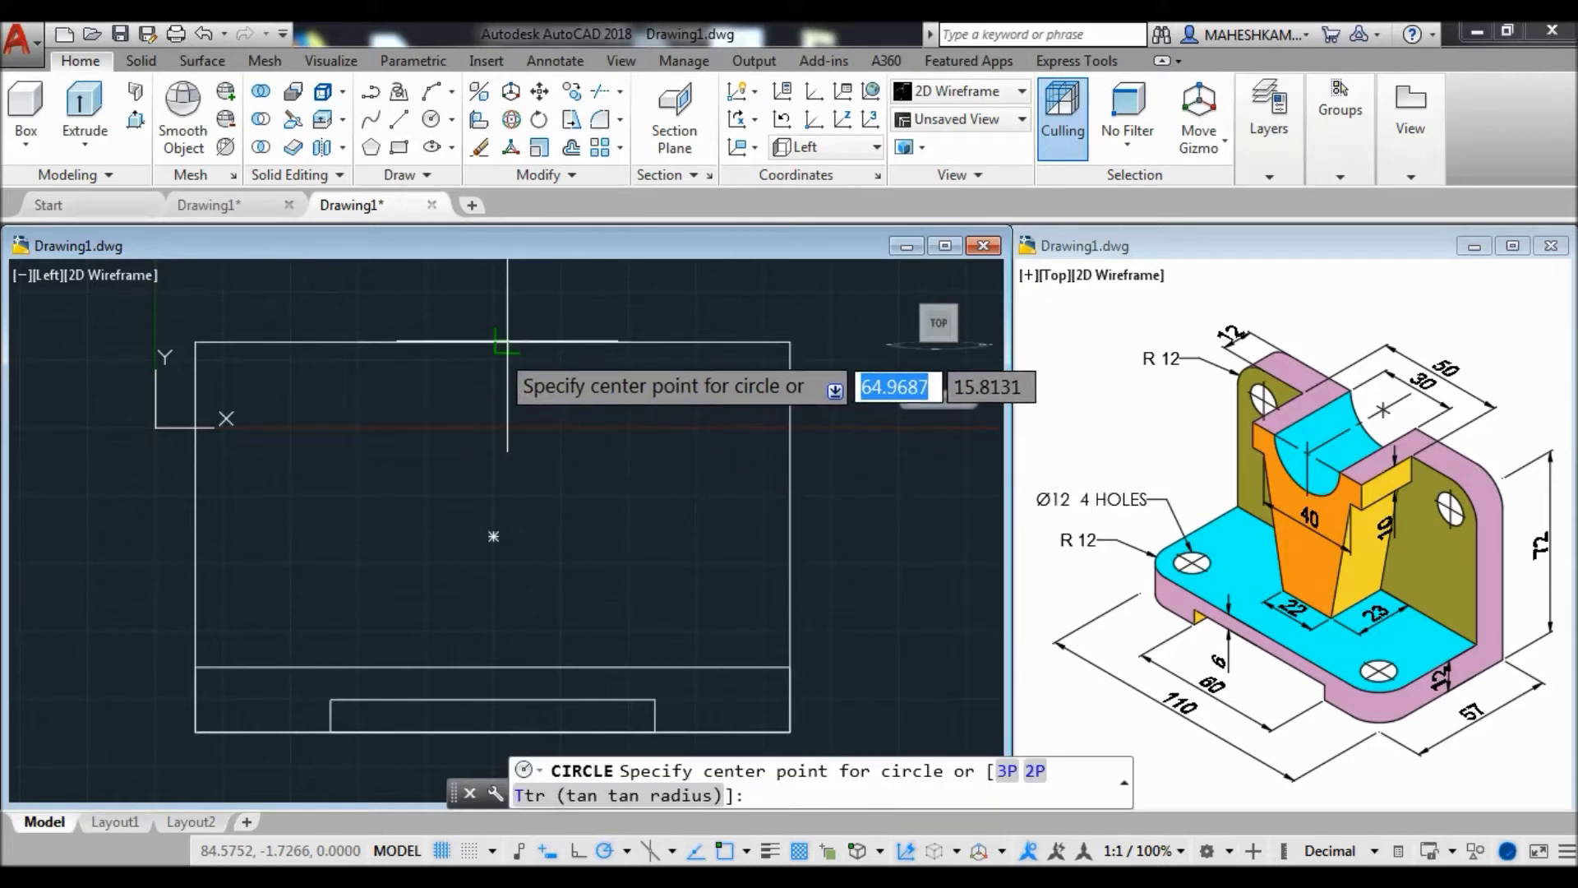
{"action": "left_click", "coordinate": [493, 341]}
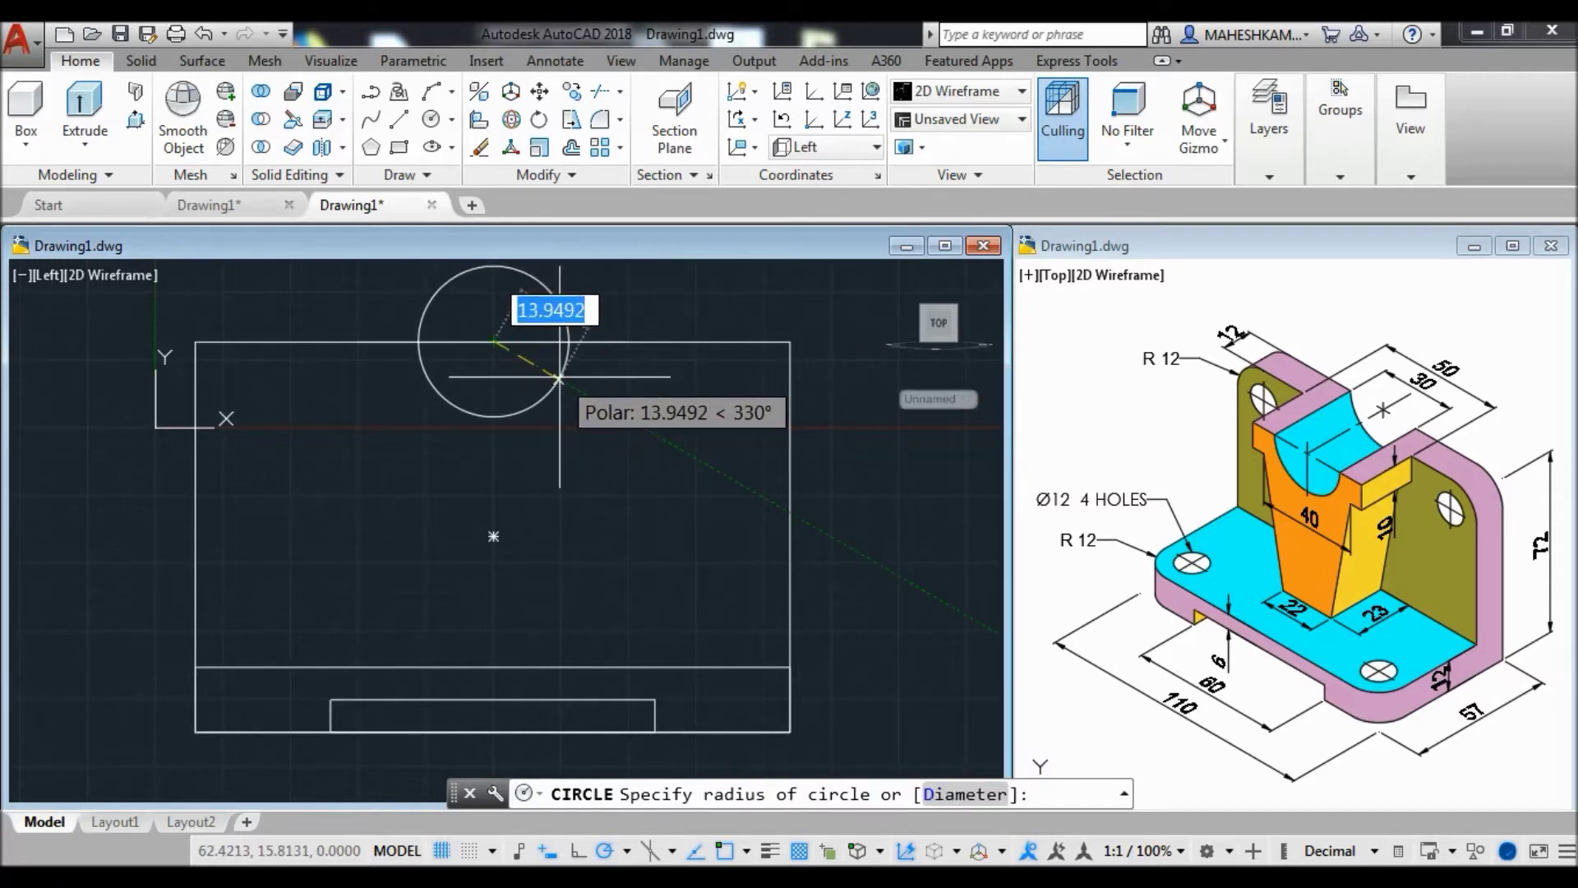
{"action": "type", "text": "D"}
{"action": "key", "text": "Return"}
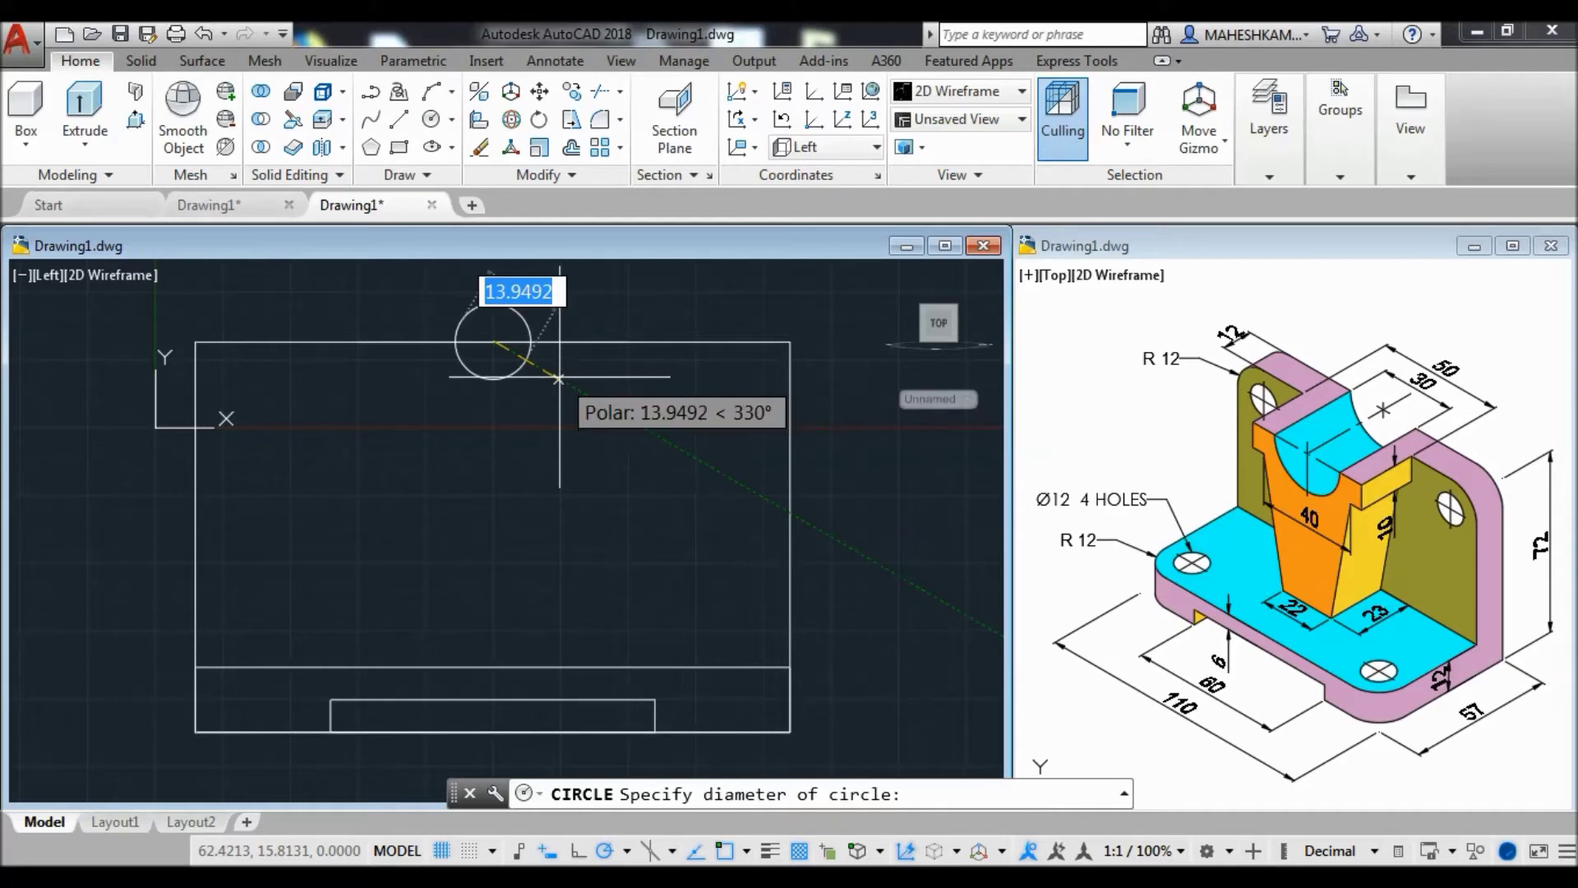
{"action": "type", "text": "30"}
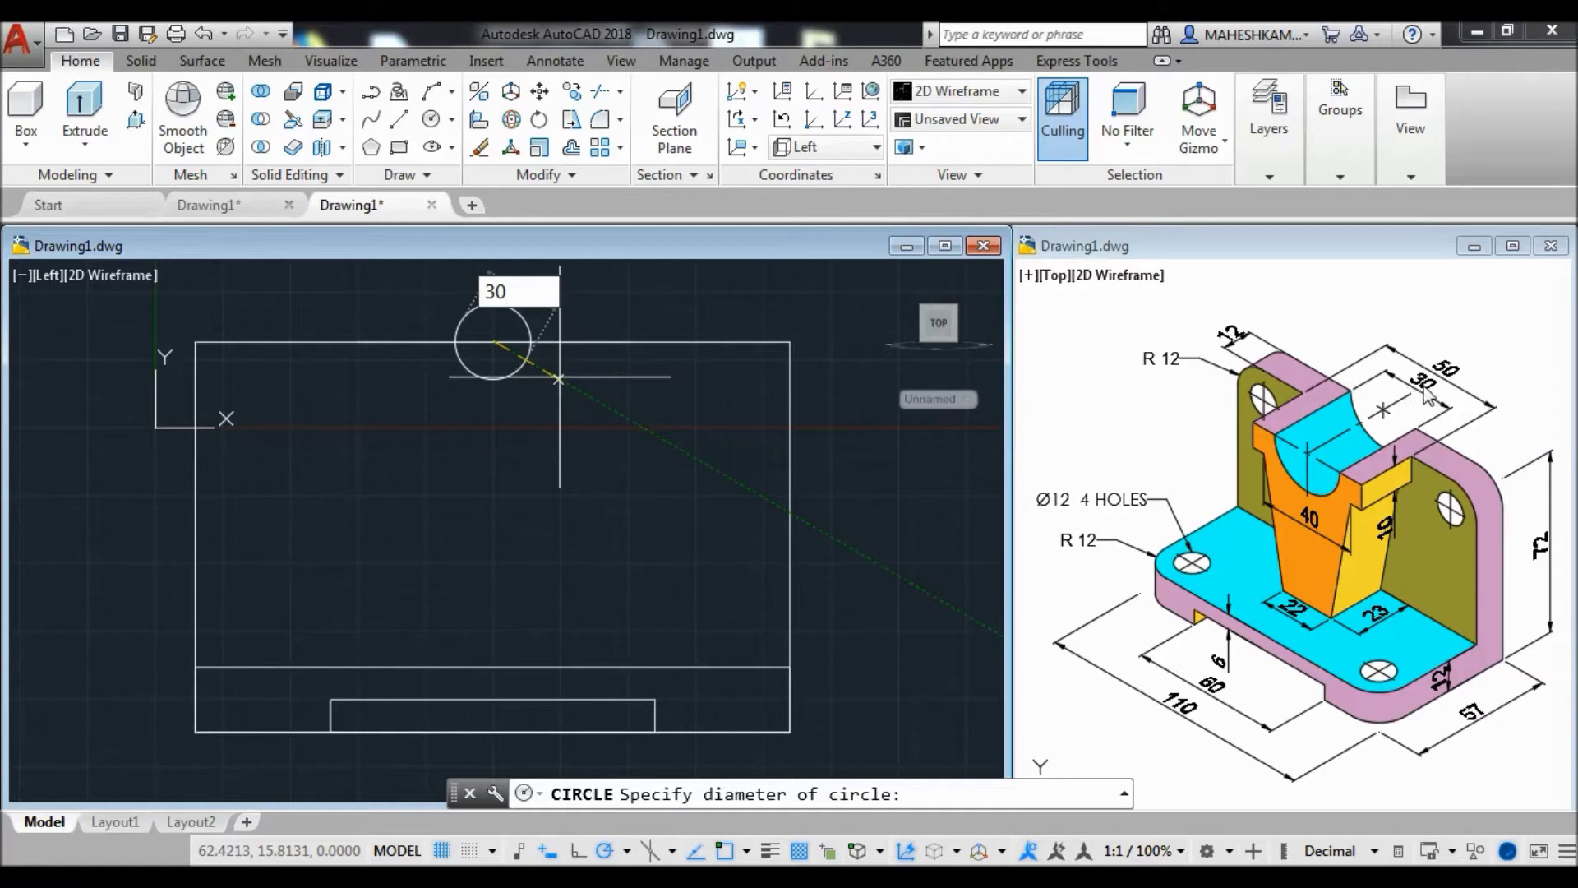
{"action": "key", "text": "Return"}
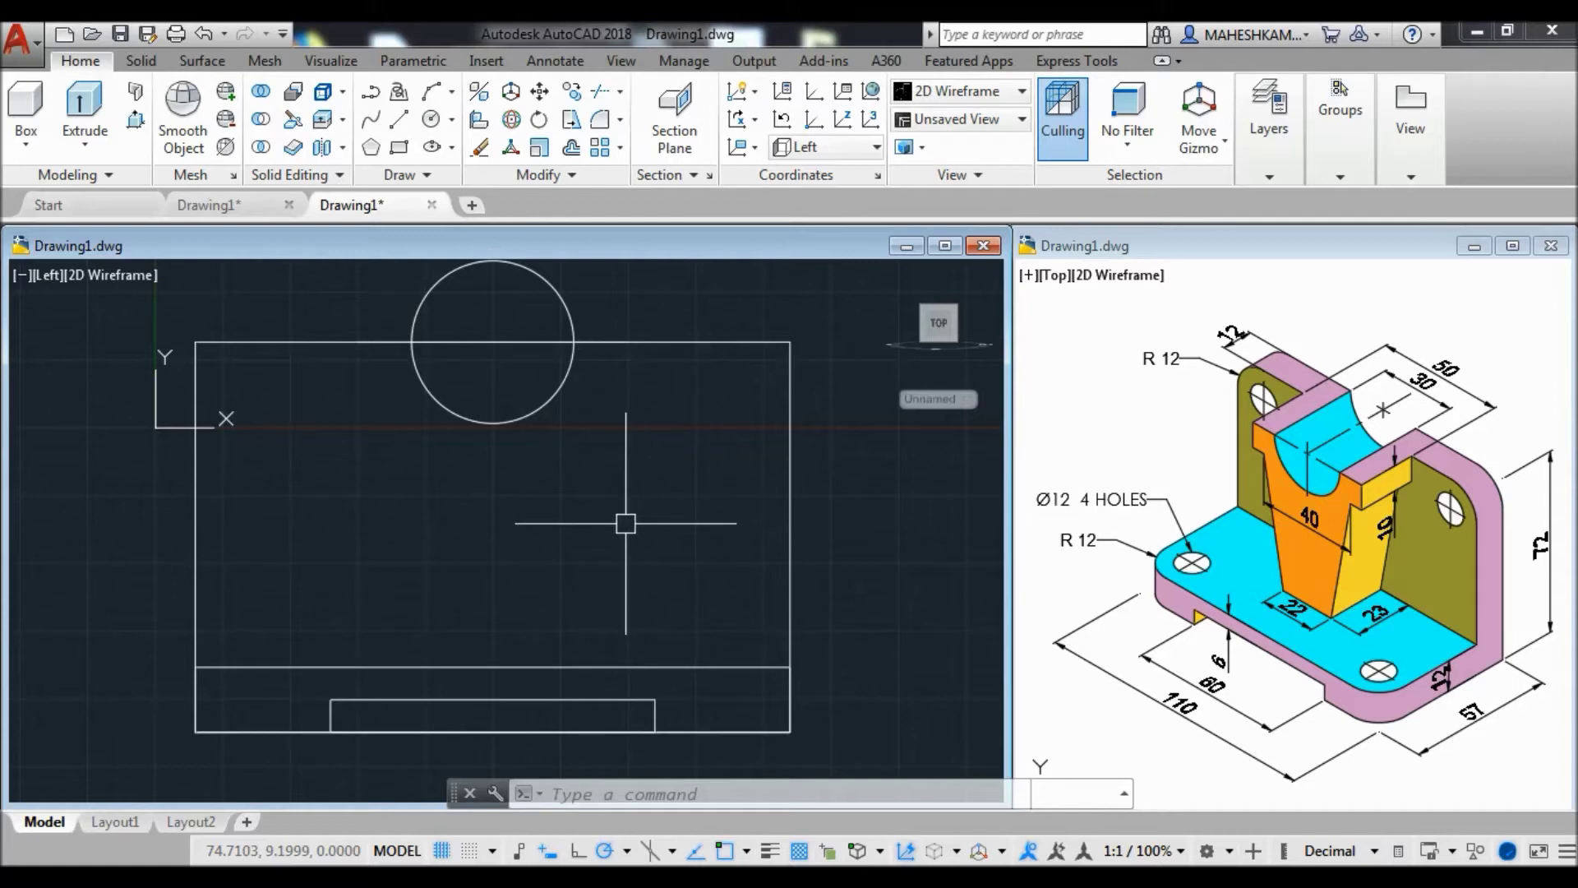
{"action": "type", "text": "l"}
{"action": "key", "text": "Return"}
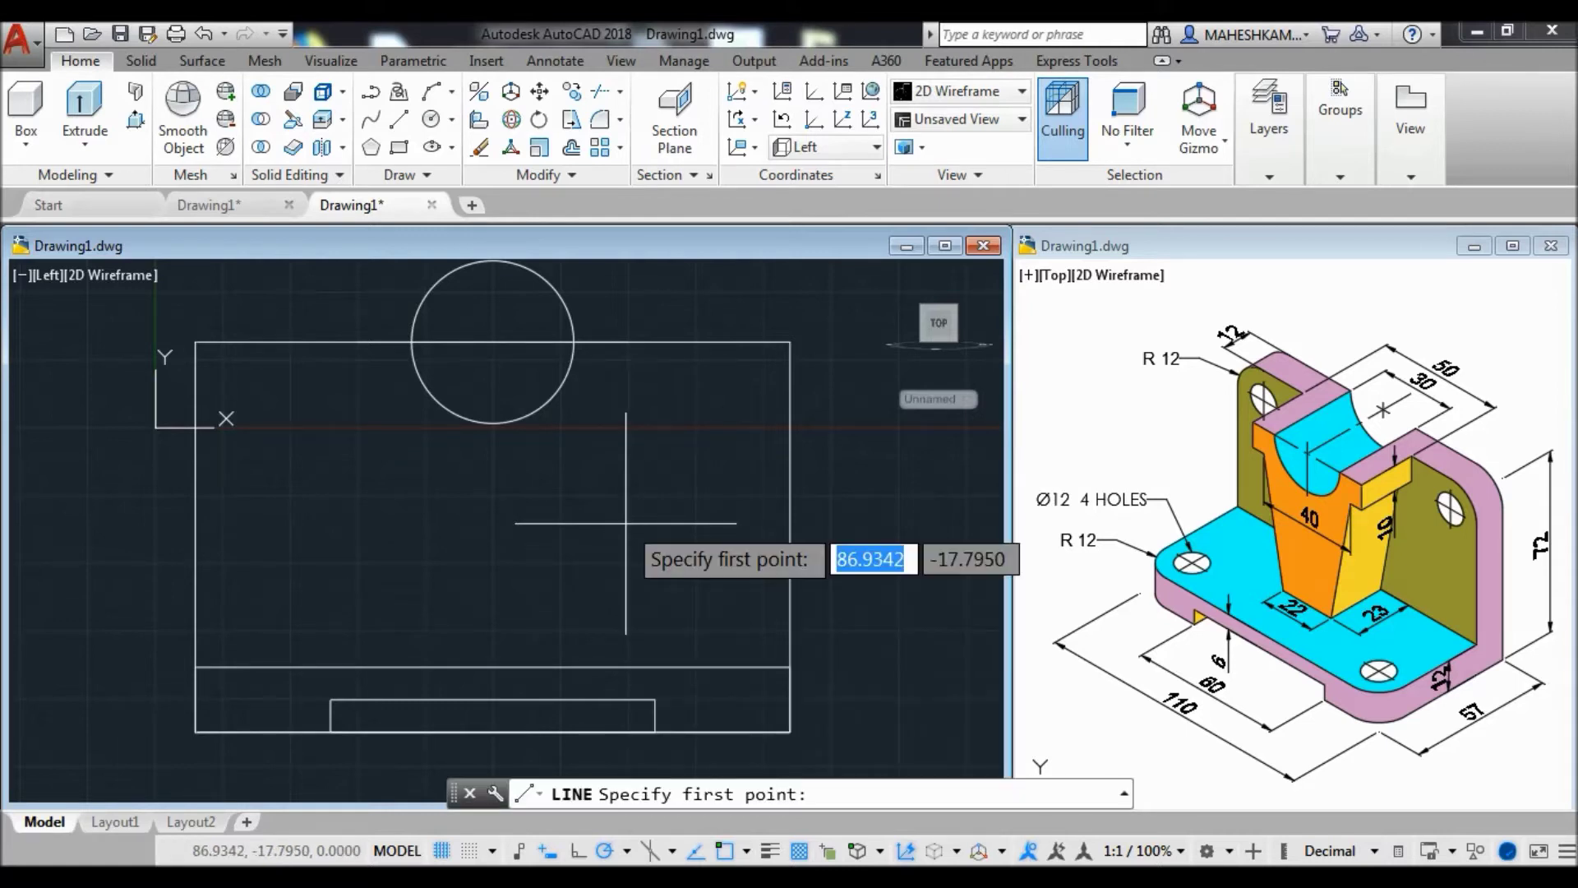
Draw a 40-unit line, centre it on the circle, then move it 10 units down.
{"action": "left_click", "coordinate": [395, 498]}
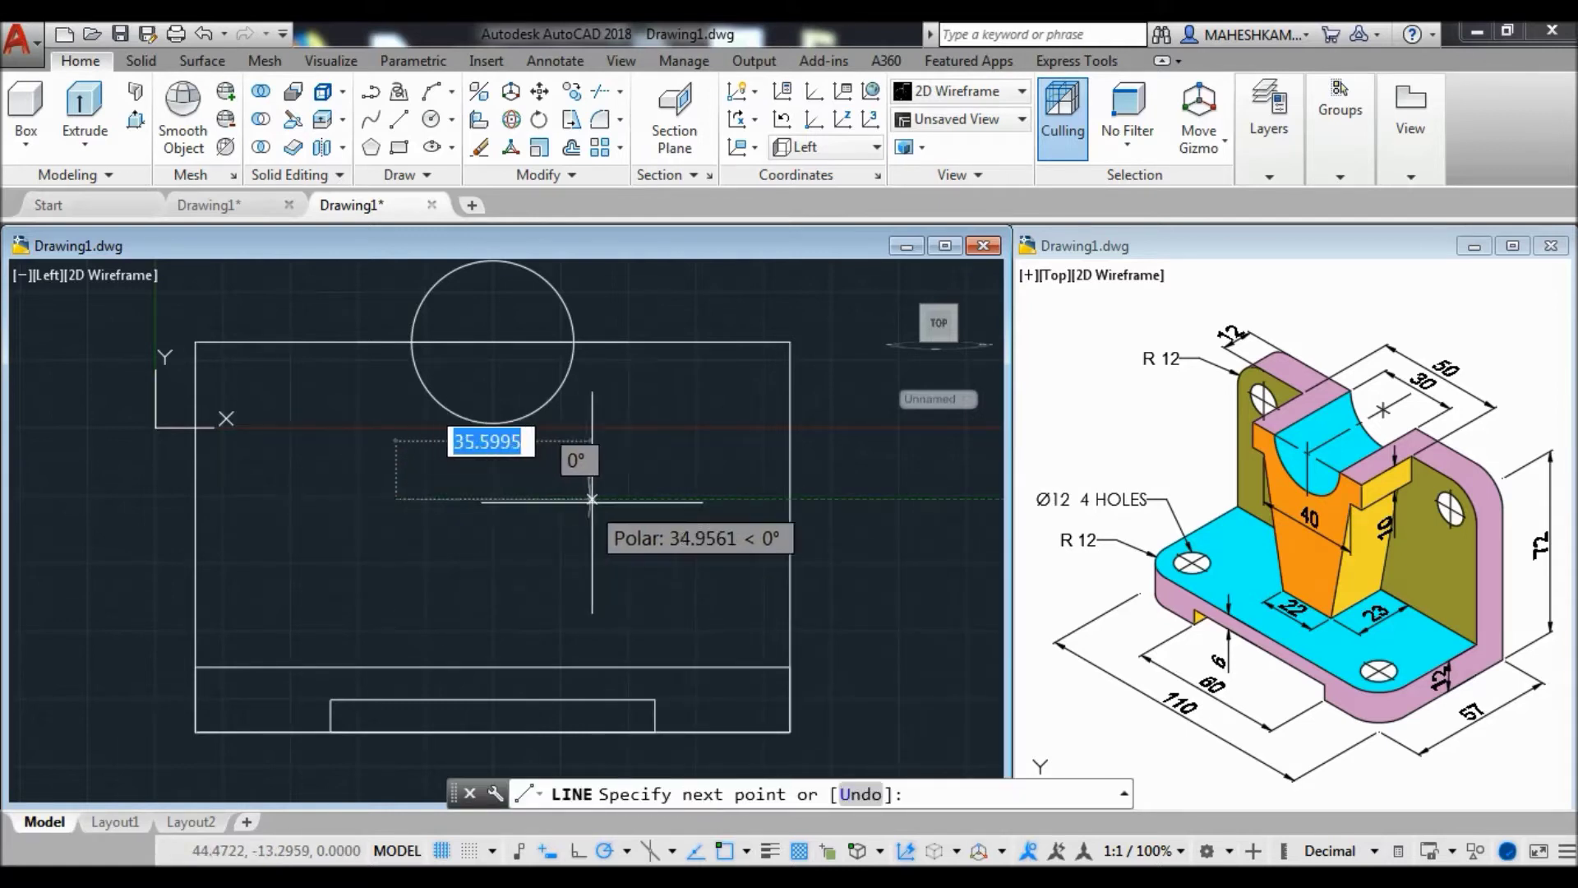
{"action": "type", "text": "40"}
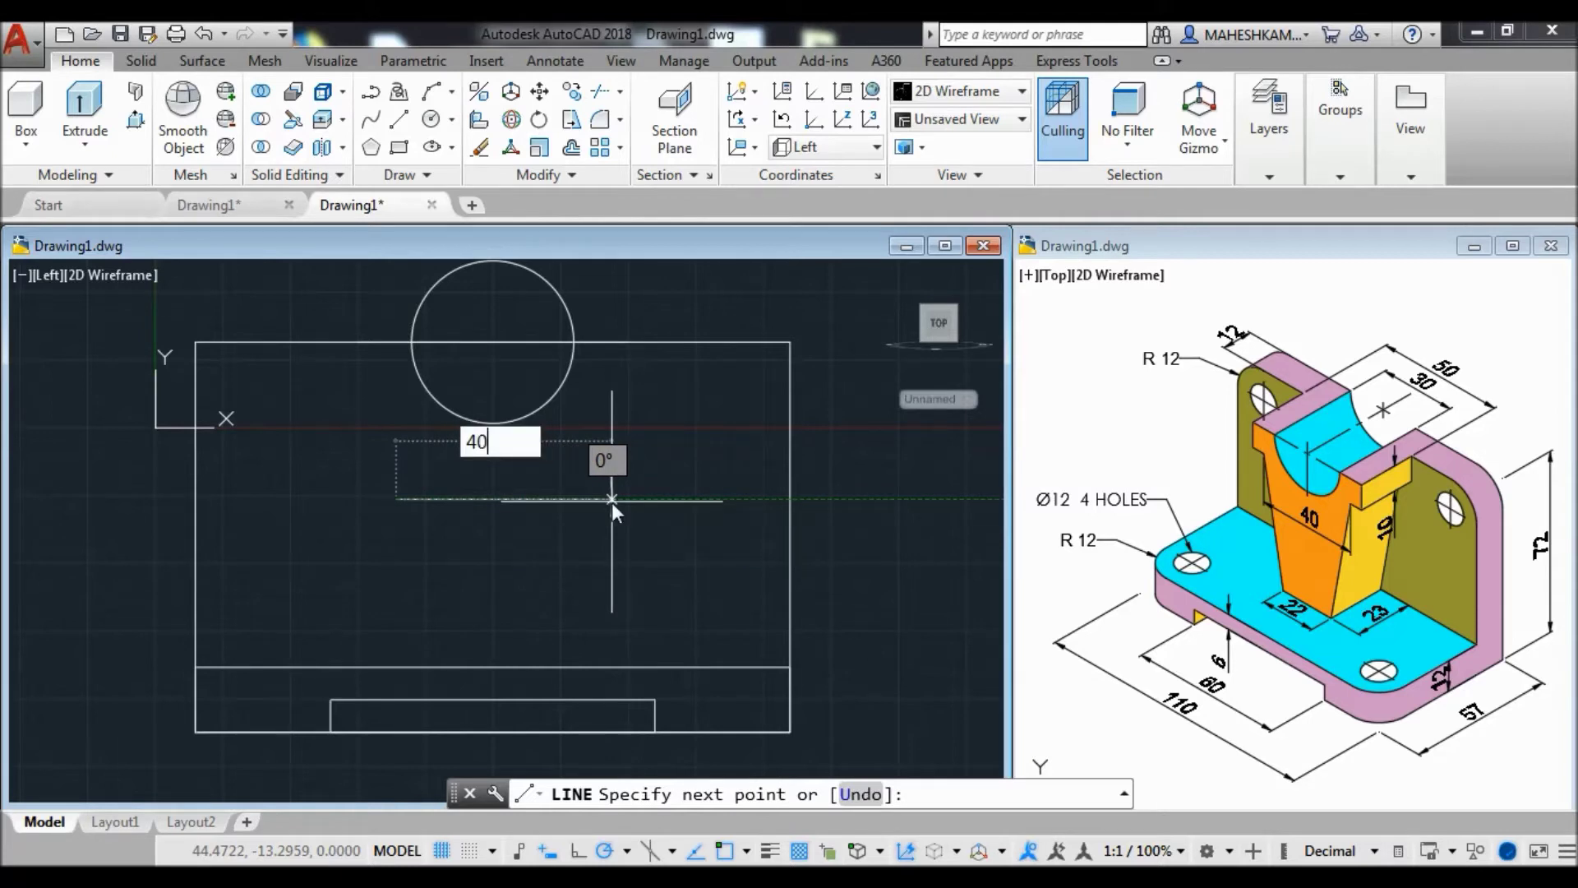
{"action": "key", "text": "Return"}
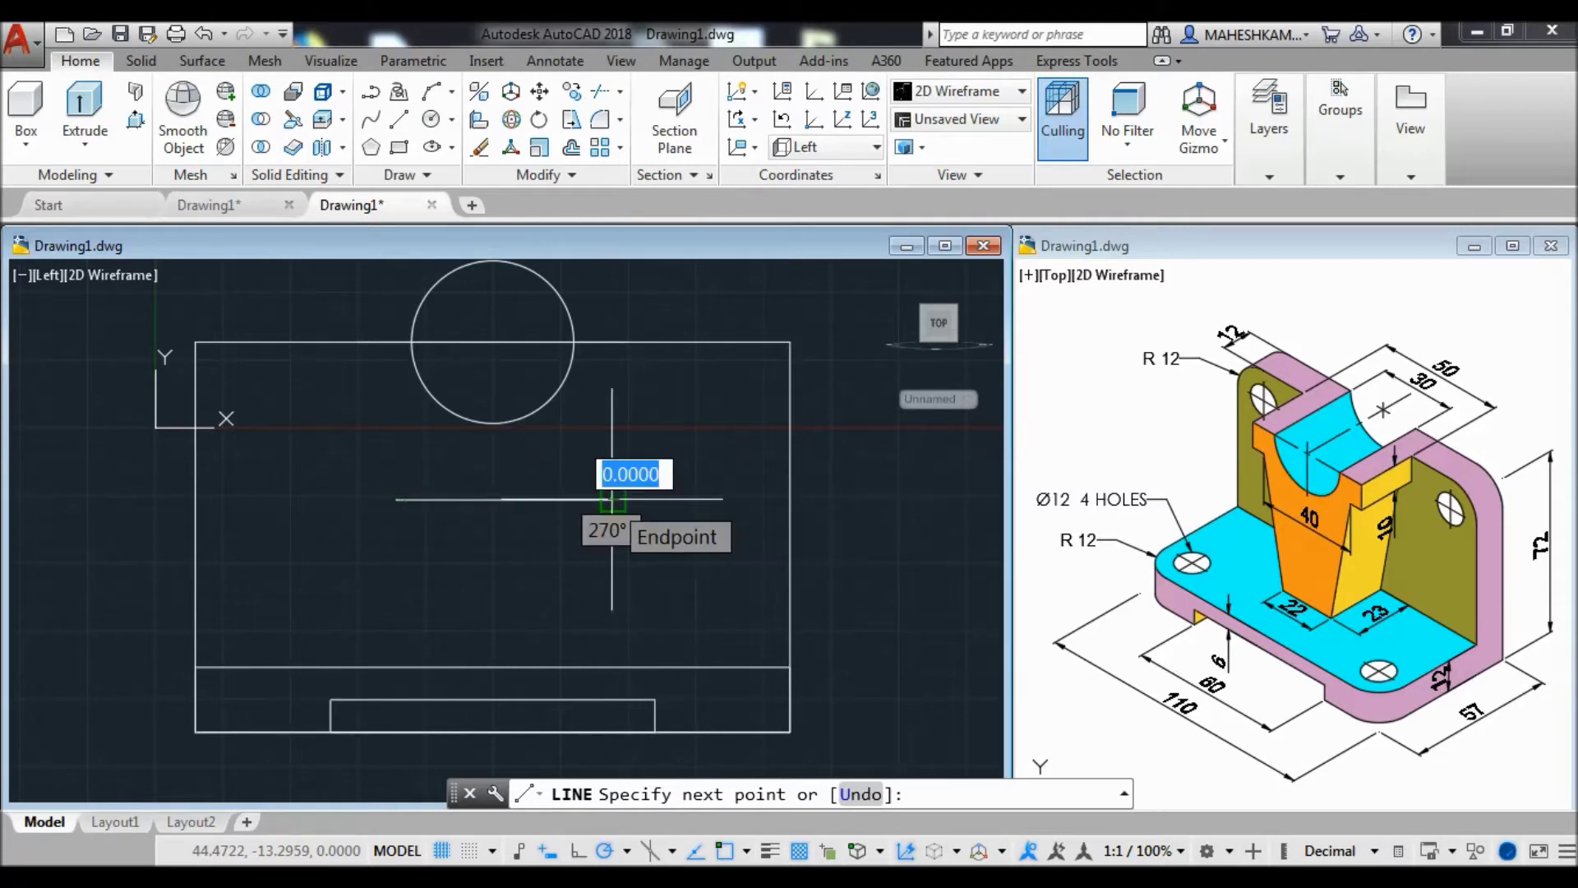
{"action": "key", "text": "Return"}
{"action": "left_click", "coordinate": [589, 499]}
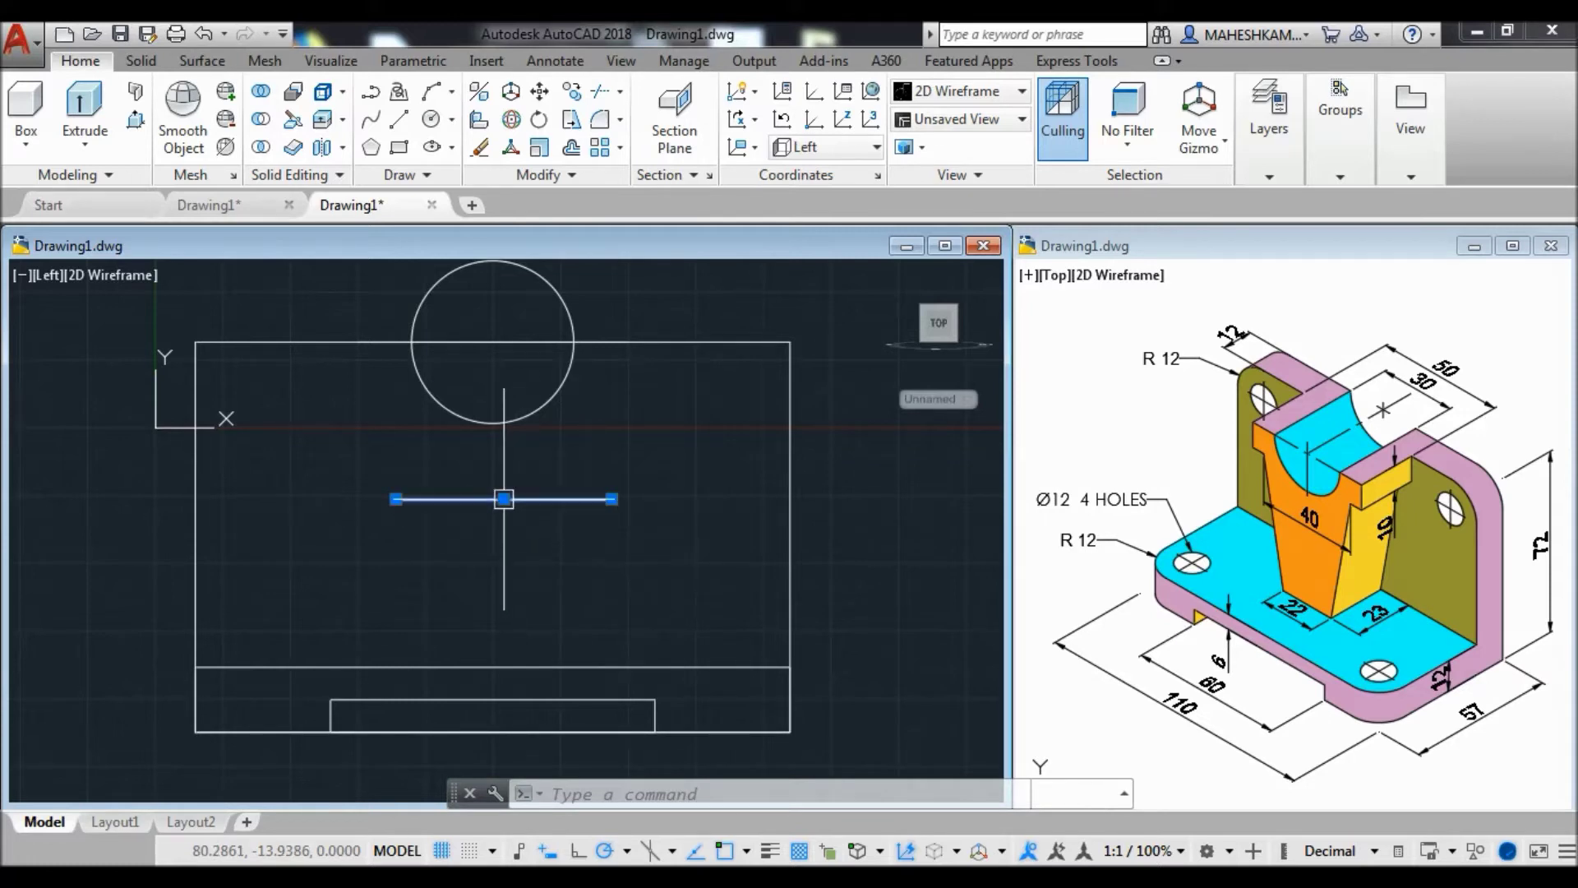
{"action": "left_click", "coordinate": [503, 499]}
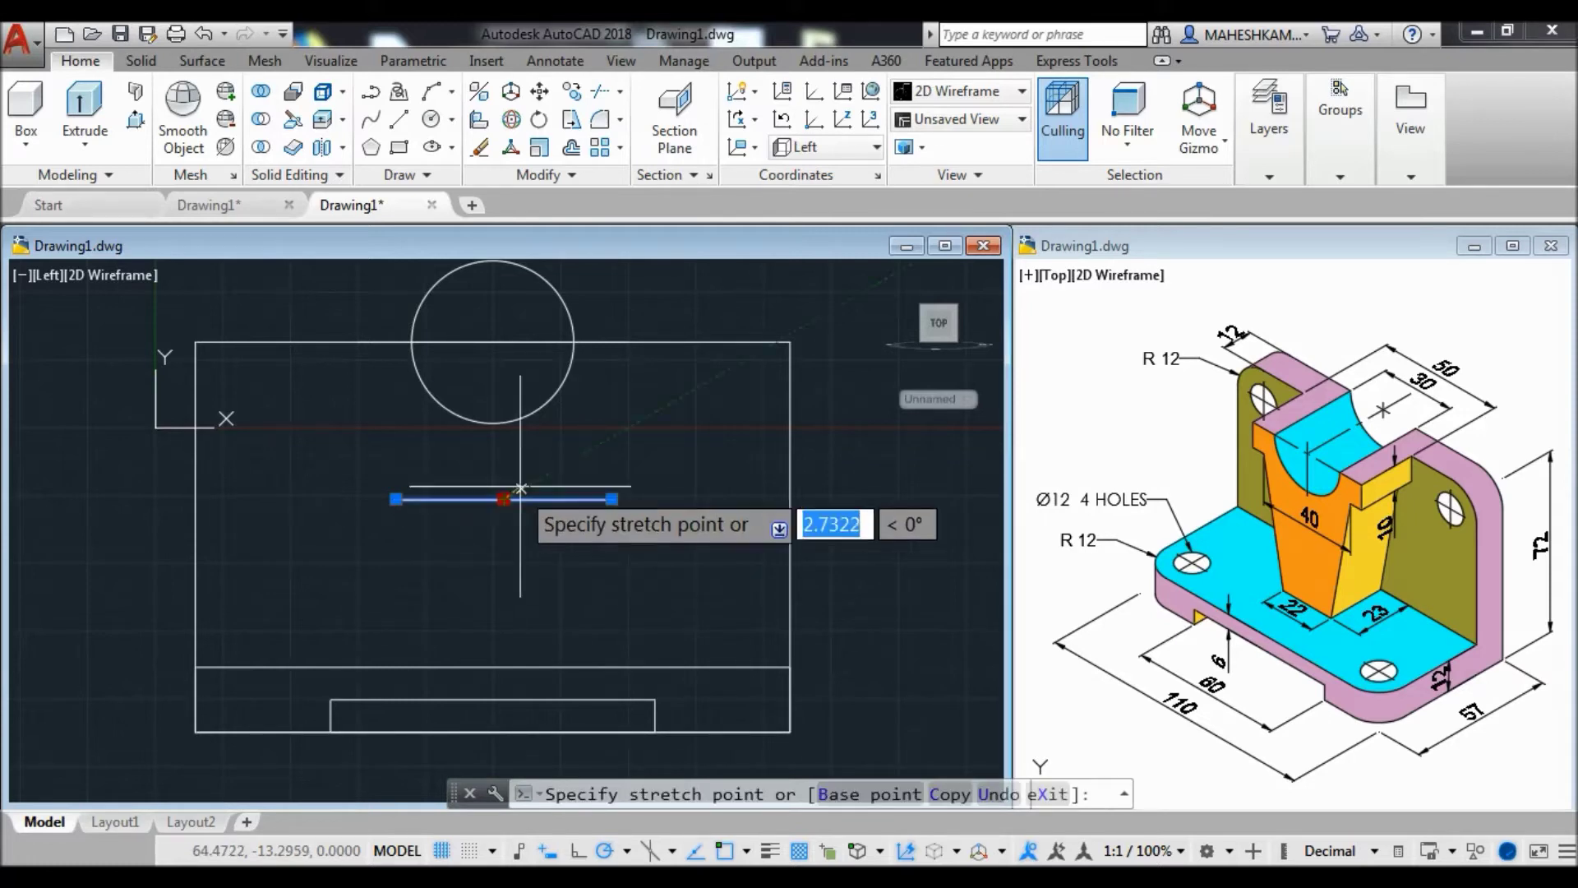
{"action": "left_click", "coordinate": [493, 340]}
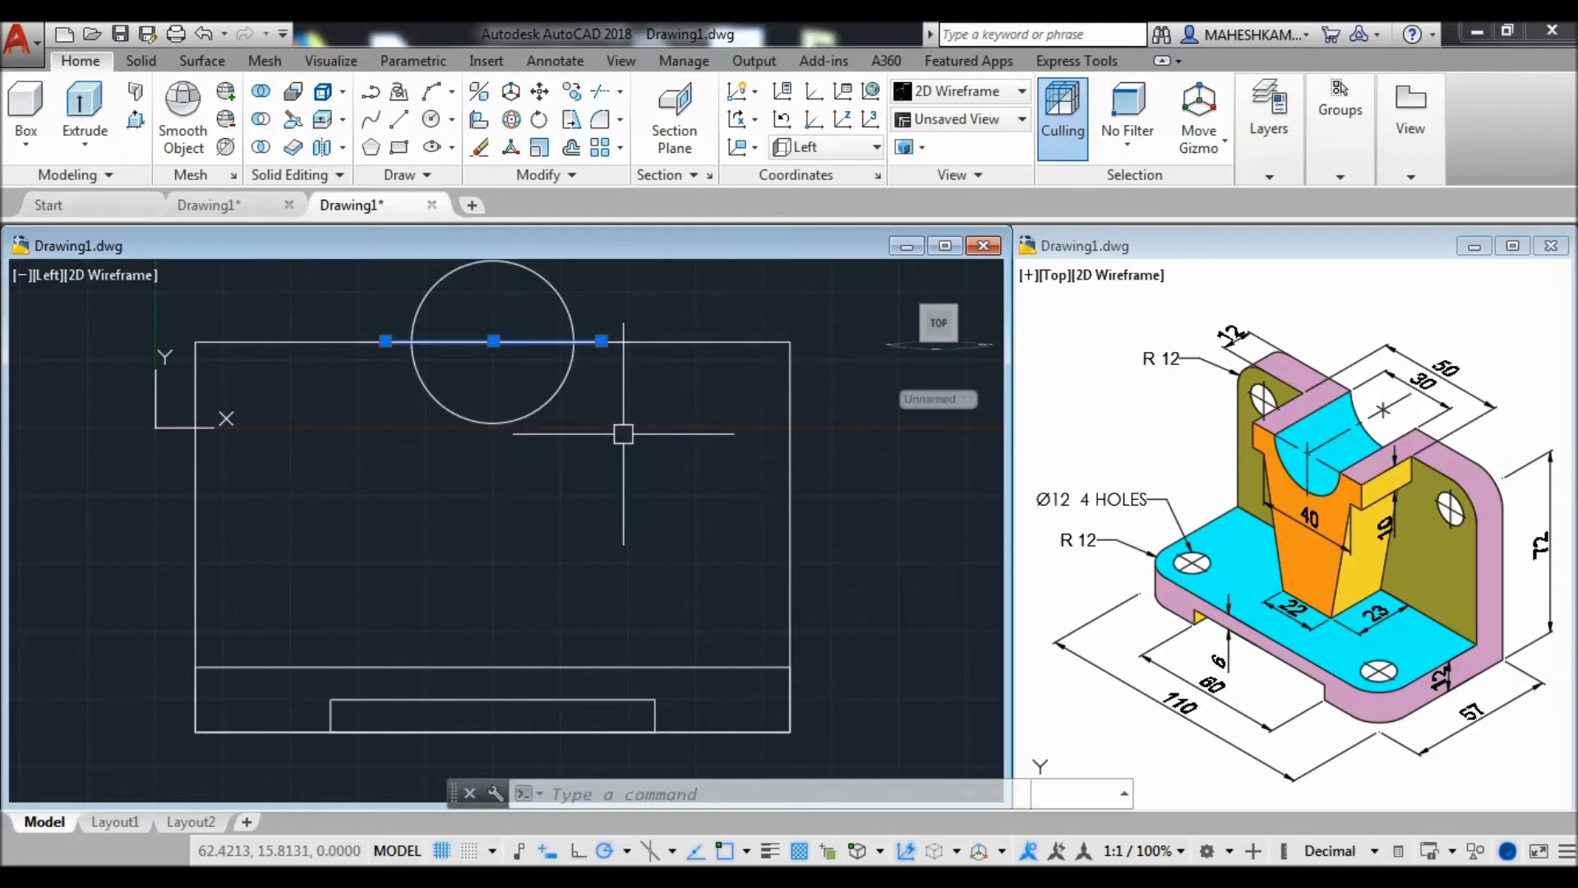
{"action": "type", "text": "M"}
{"action": "key", "text": "Return"}
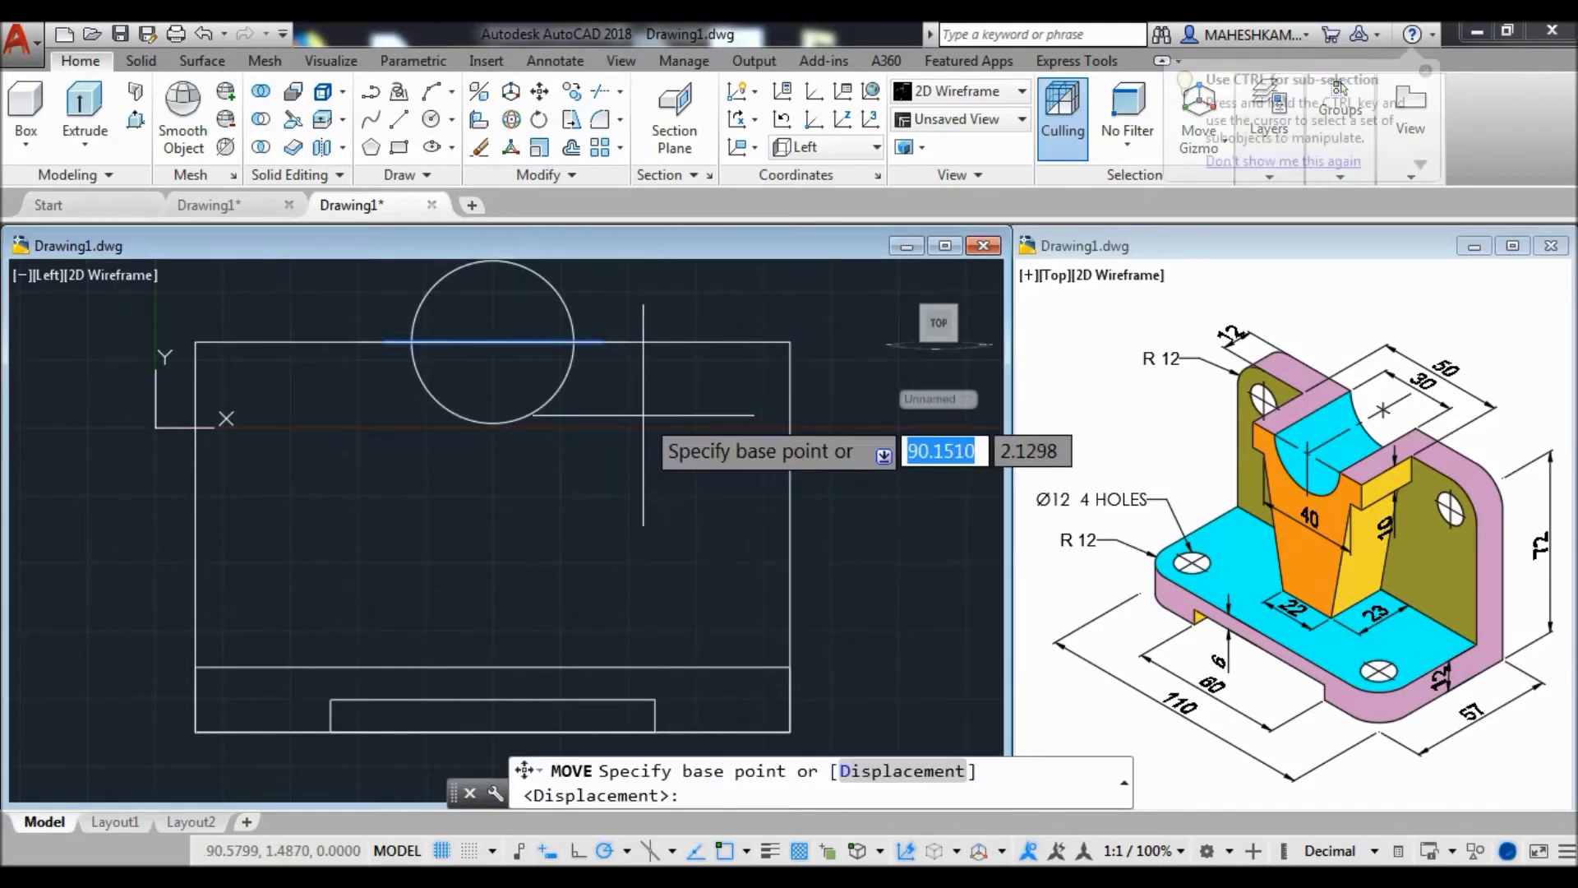
{"action": "left_click", "coordinate": [633, 408]}
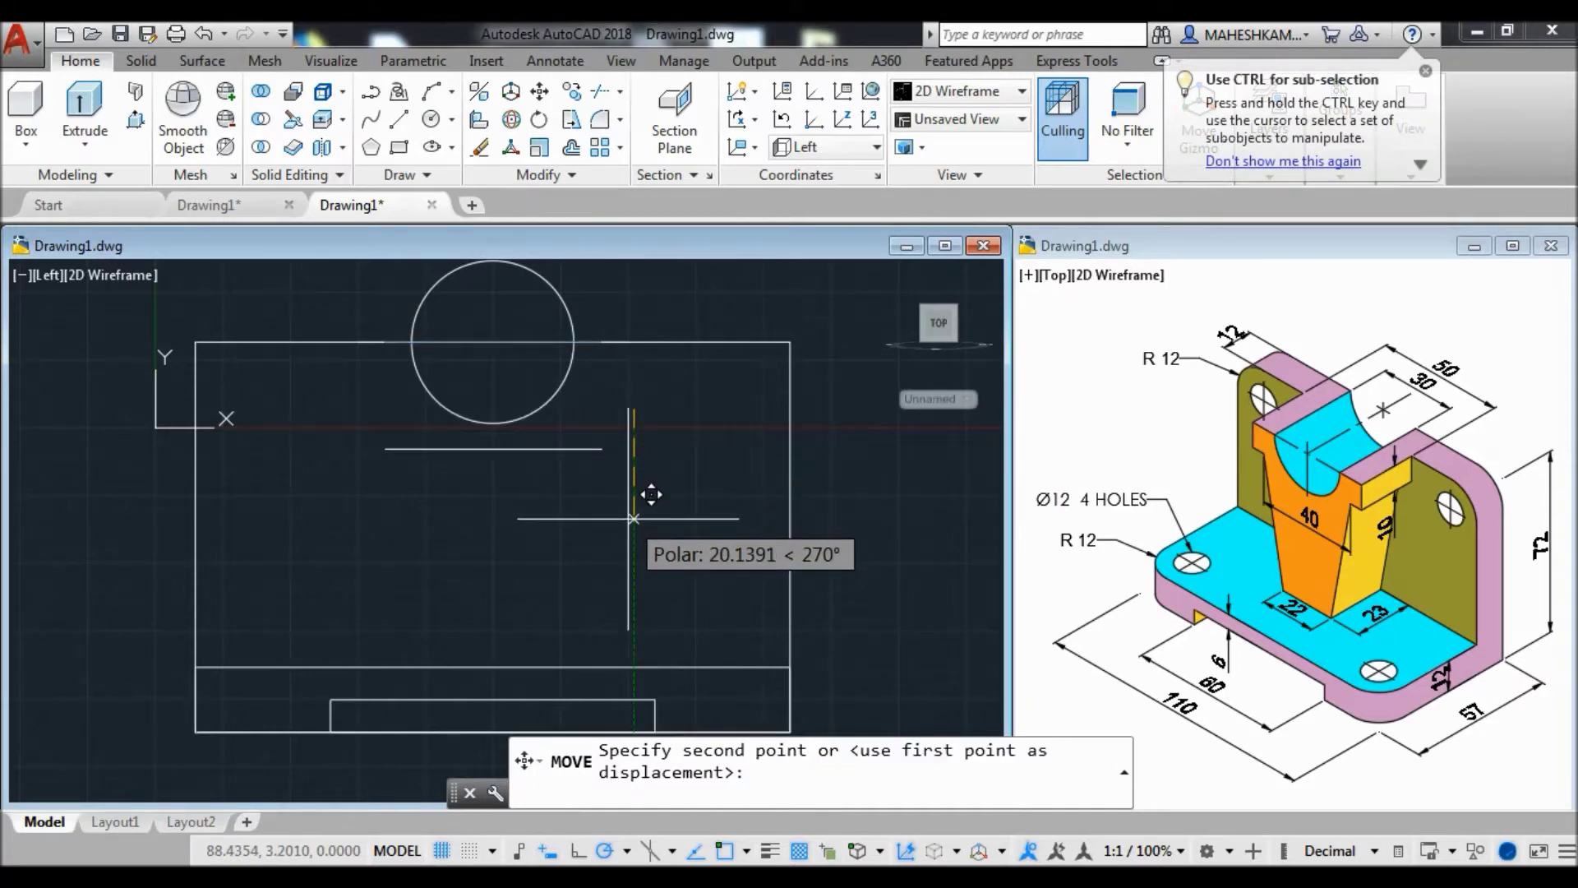
{"action": "type", "text": "10"}
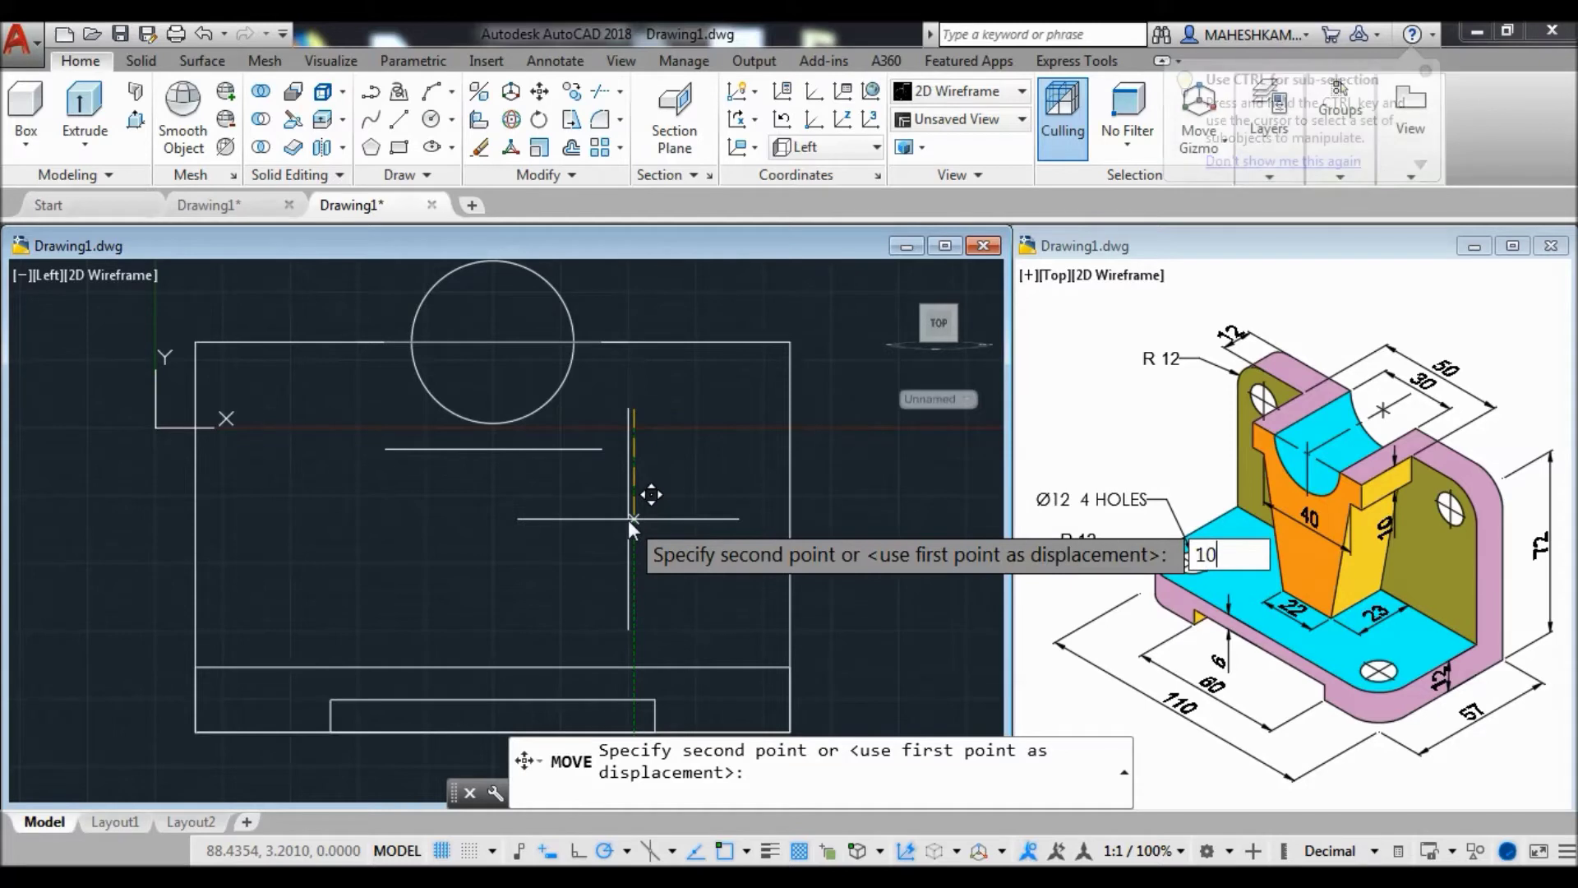
{"action": "key", "text": "Return"}
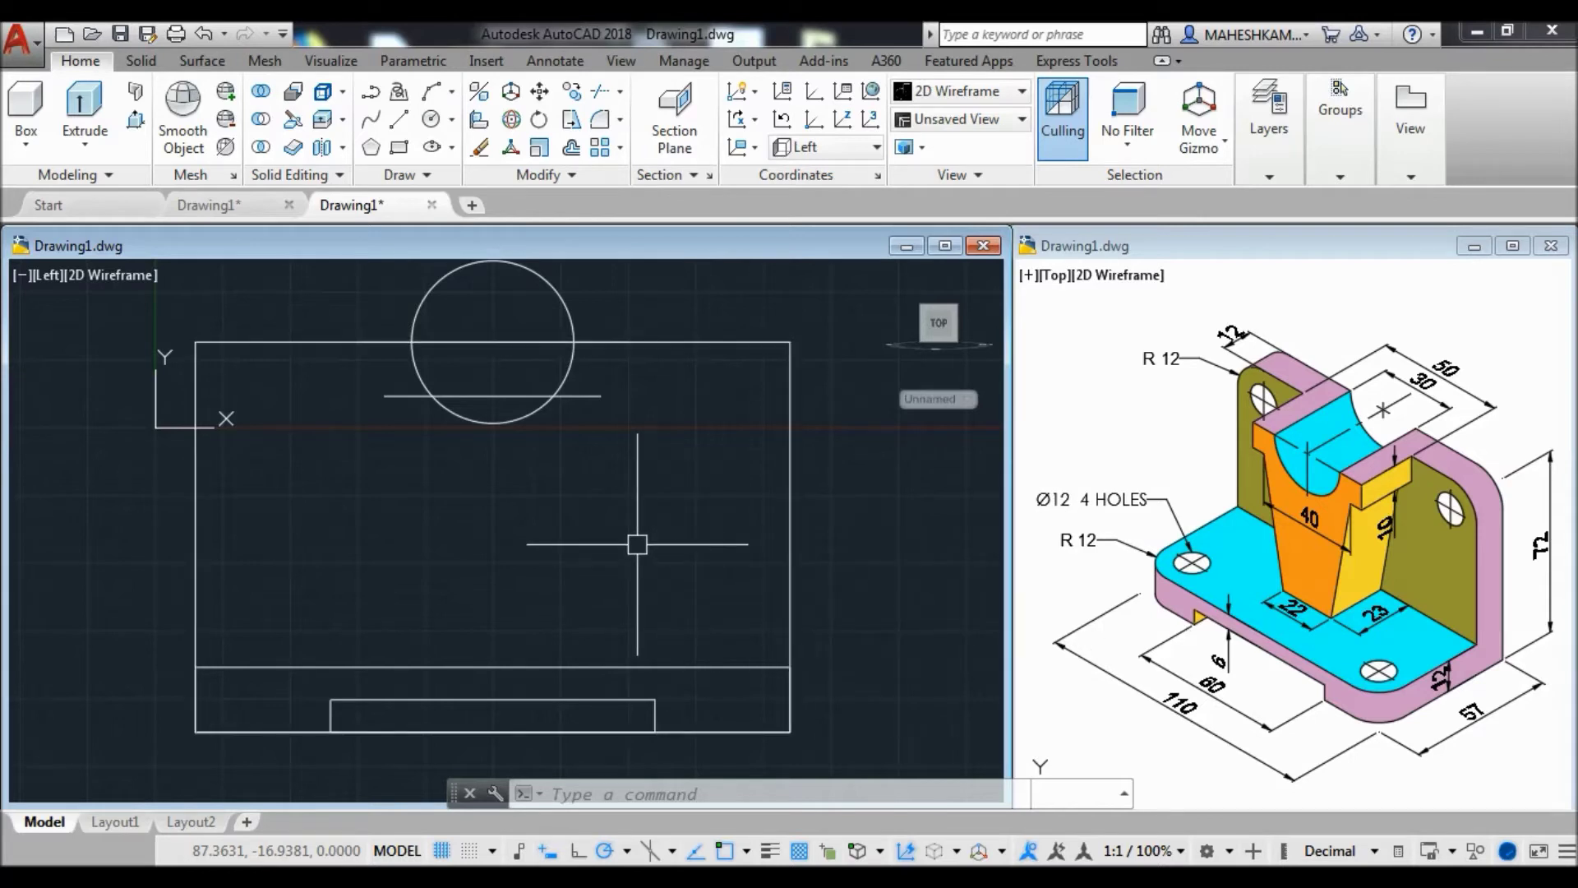
Draw a 22-unit line and move it centred onto the base strip's top edge.
{"action": "type", "text": "L"}
{"action": "key", "text": "Return"}
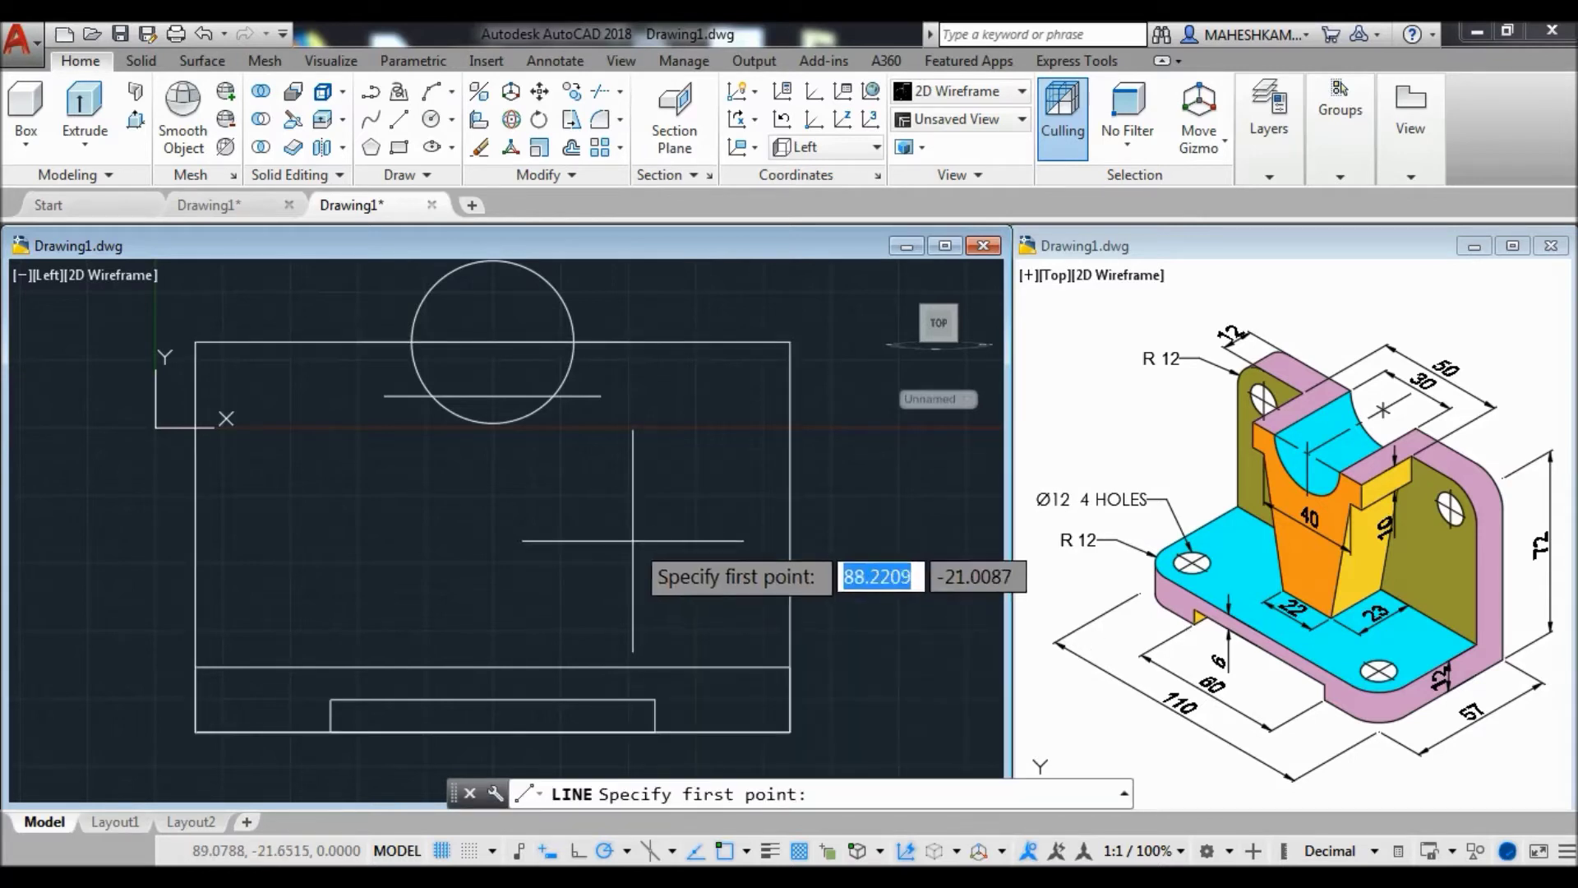
{"action": "left_click", "coordinate": [438, 521]}
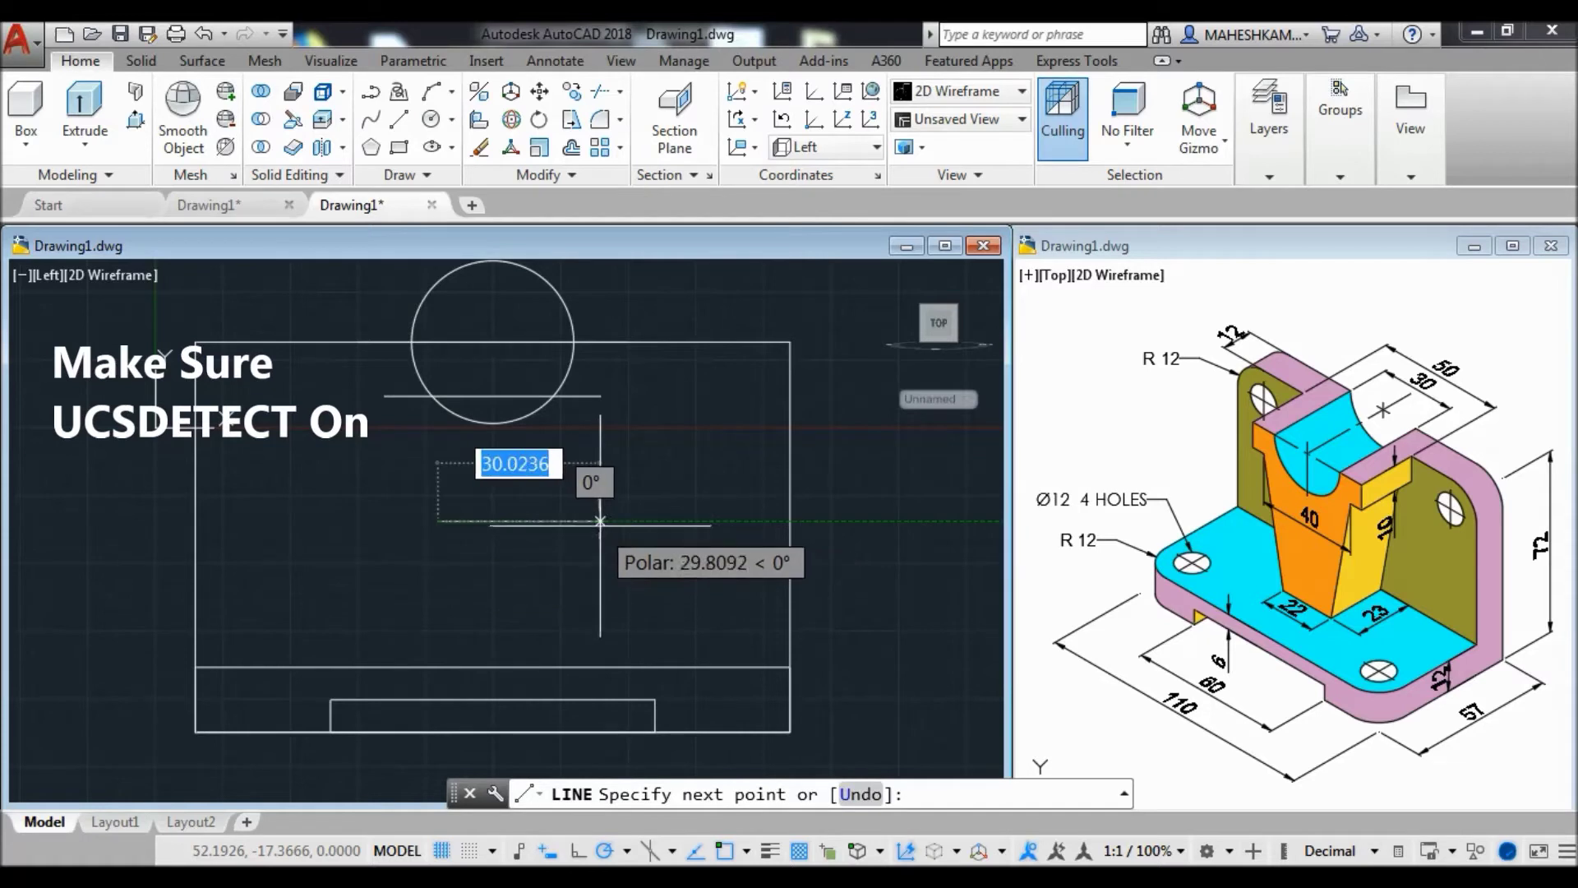
{"action": "type", "text": "22"}
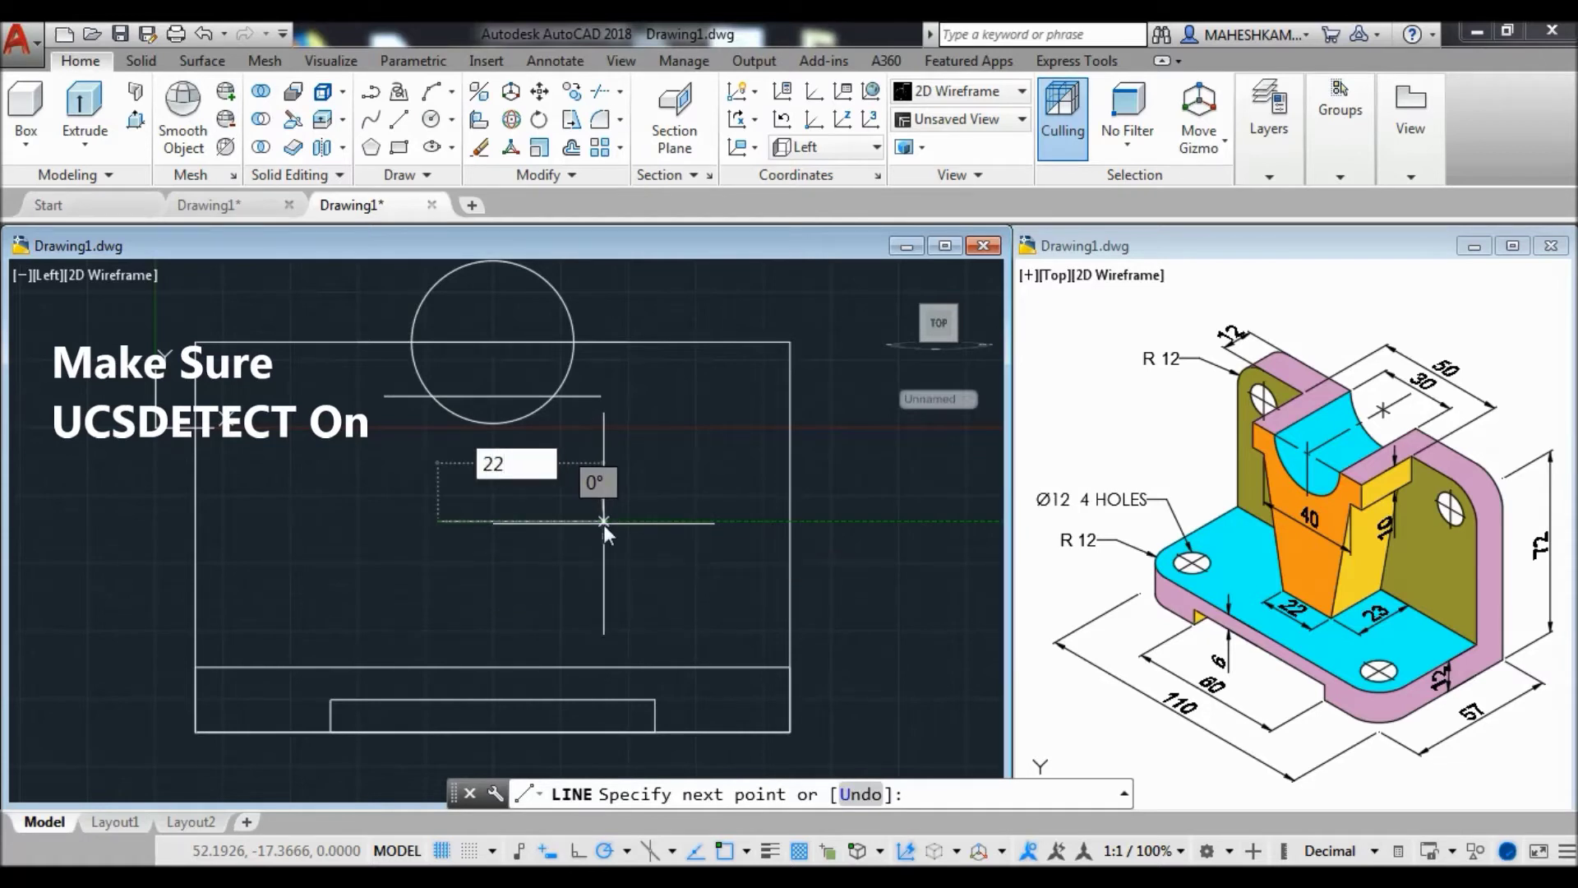
{"action": "key", "text": "Return"}
{"action": "key", "text": "Return"}
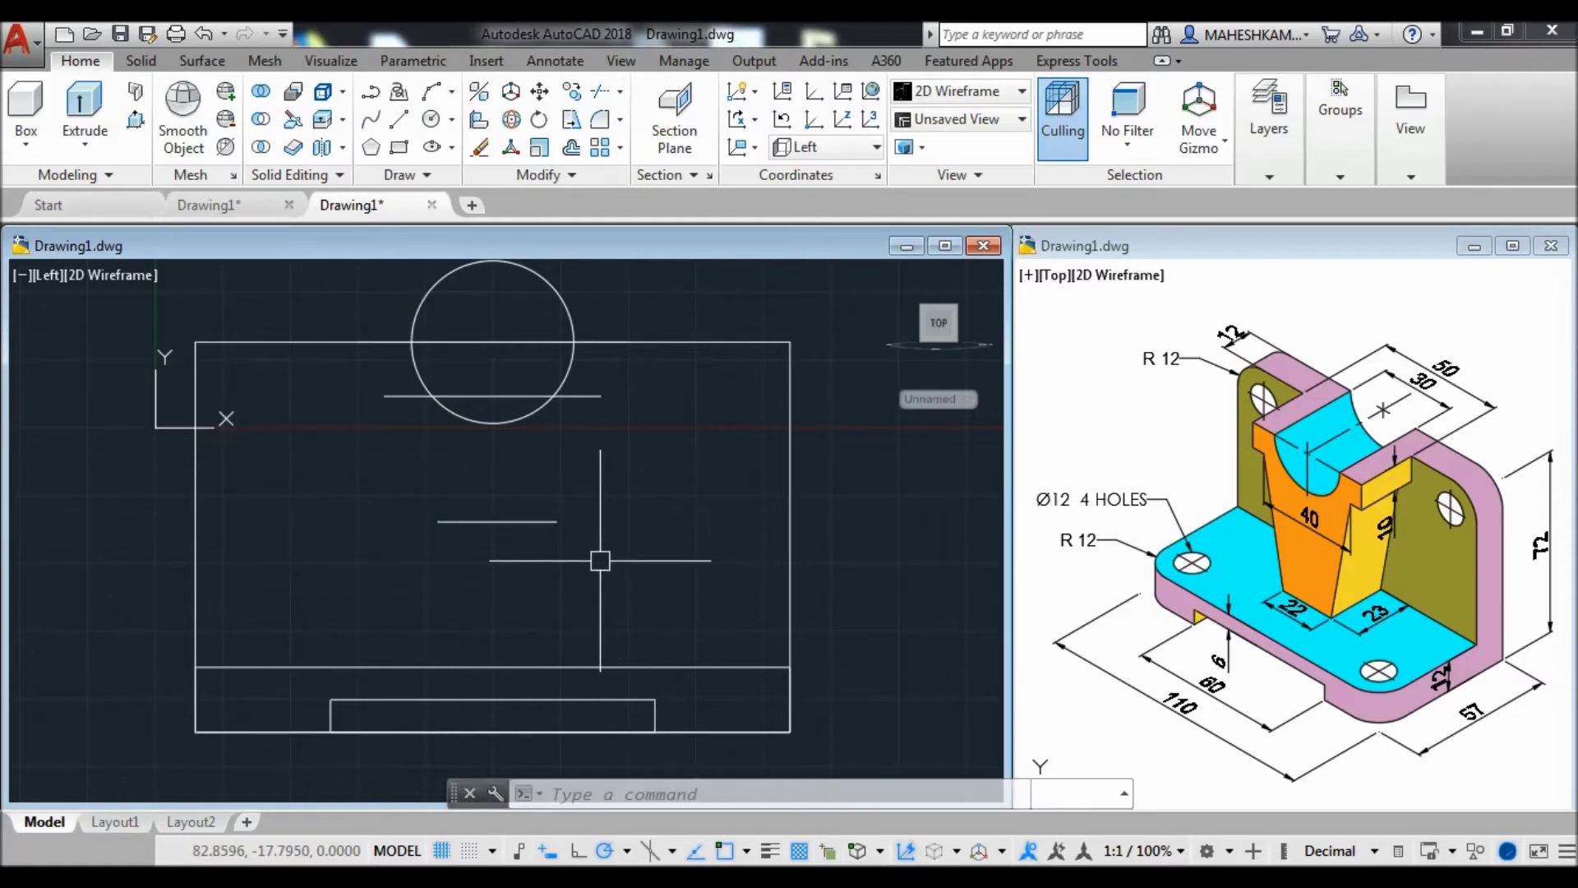
{"action": "left_click", "coordinate": [548, 526]}
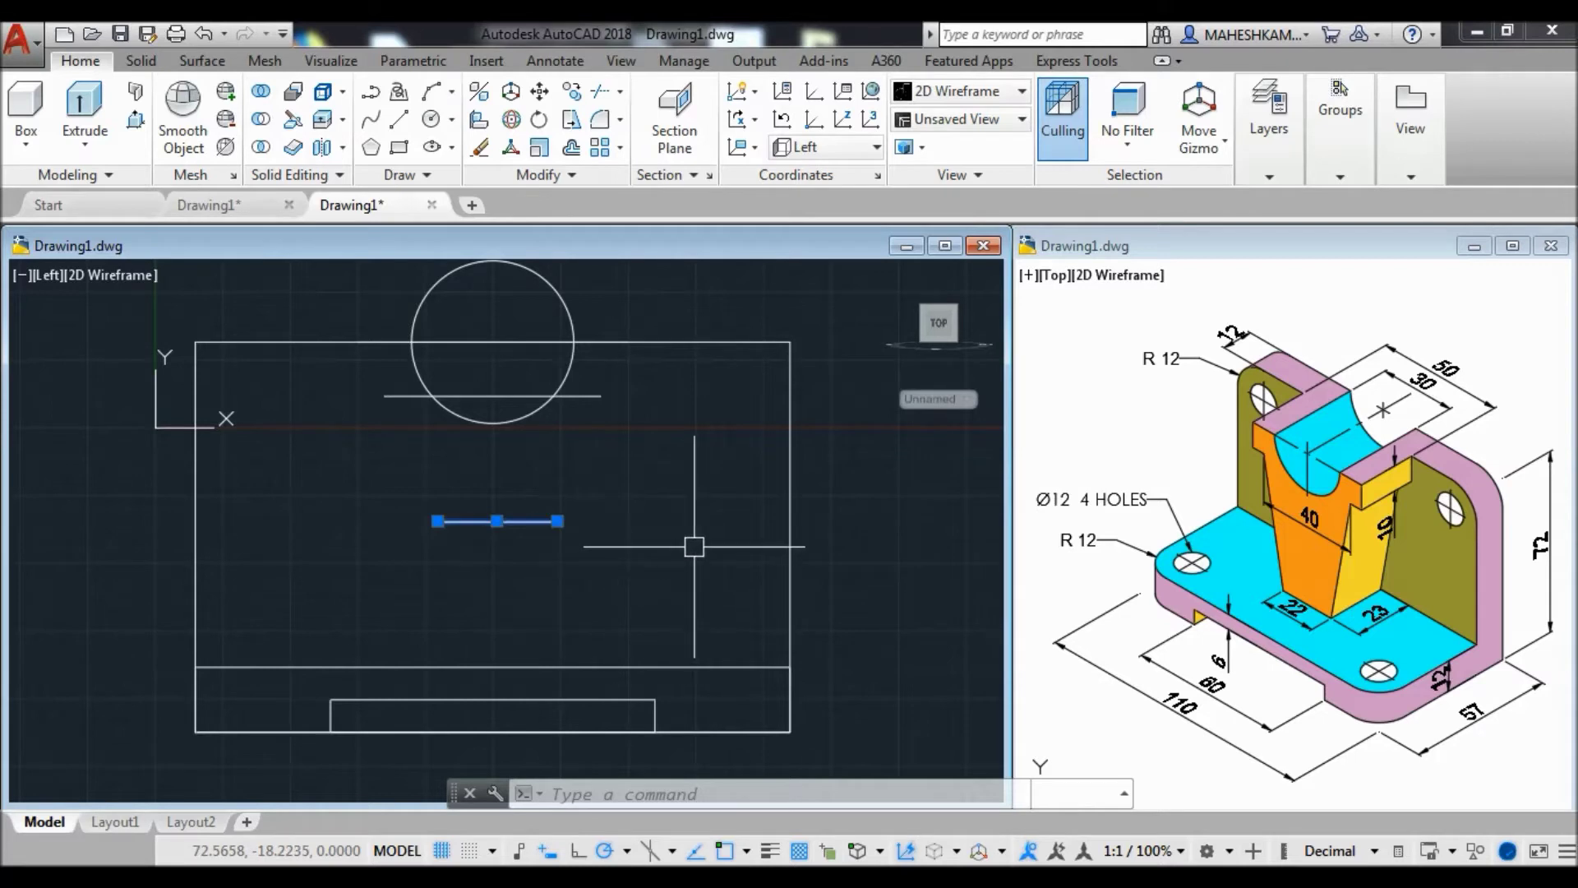
{"action": "left_click", "coordinate": [497, 521]}
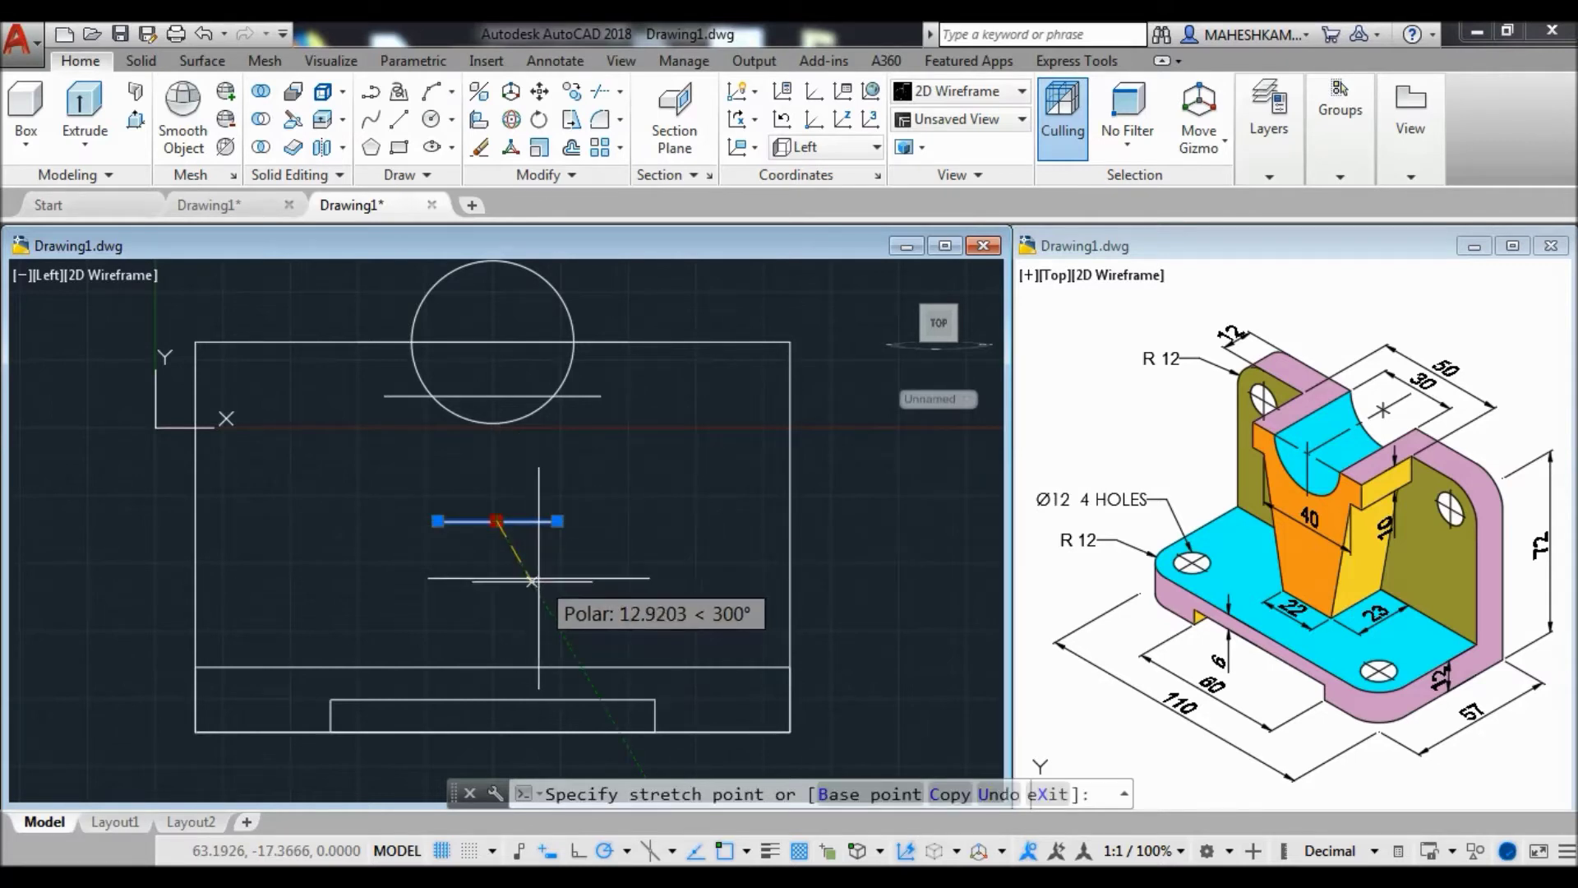
{"action": "left_click", "coordinate": [495, 664]}
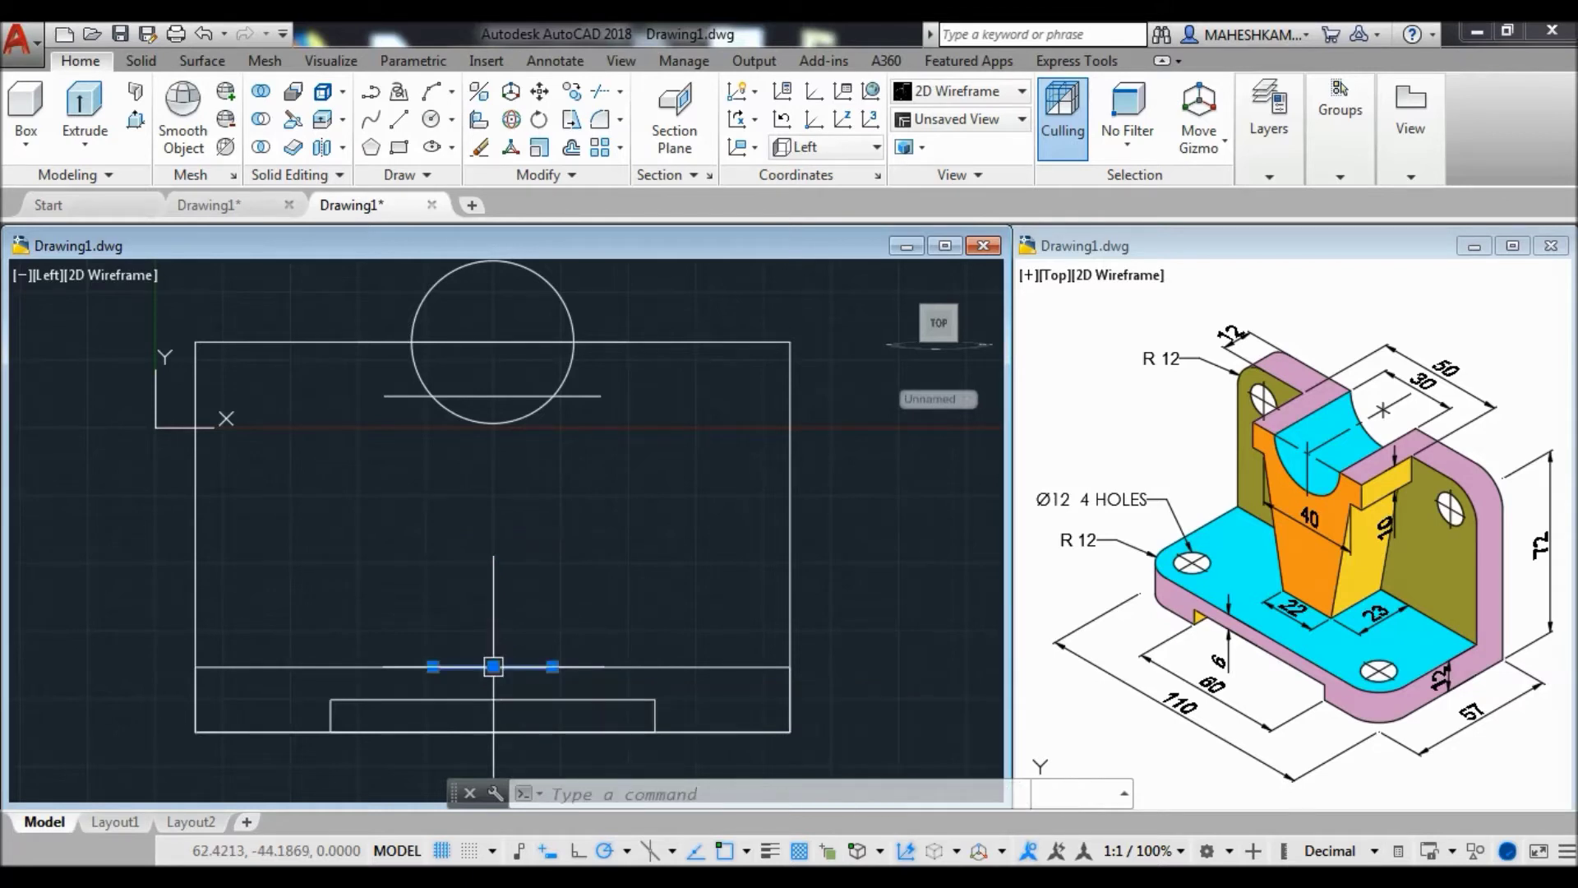
{"action": "key", "text": "Escape"}
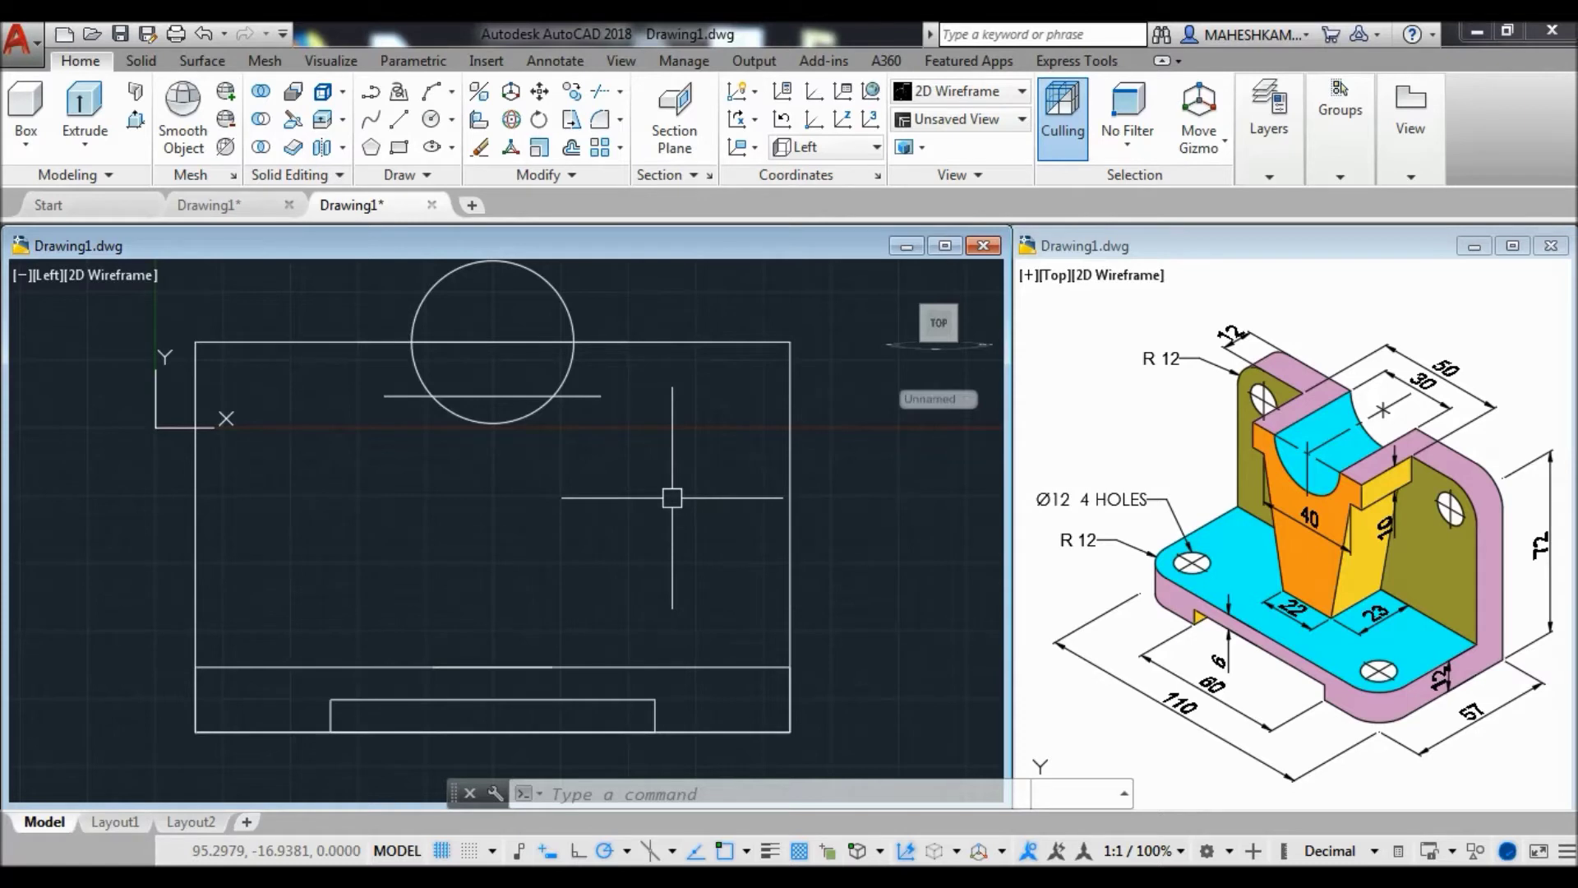
Draw the rib's right edge: 10-unit drop from the top, a short ledge, slant to the base.
{"action": "type", "text": "L"}
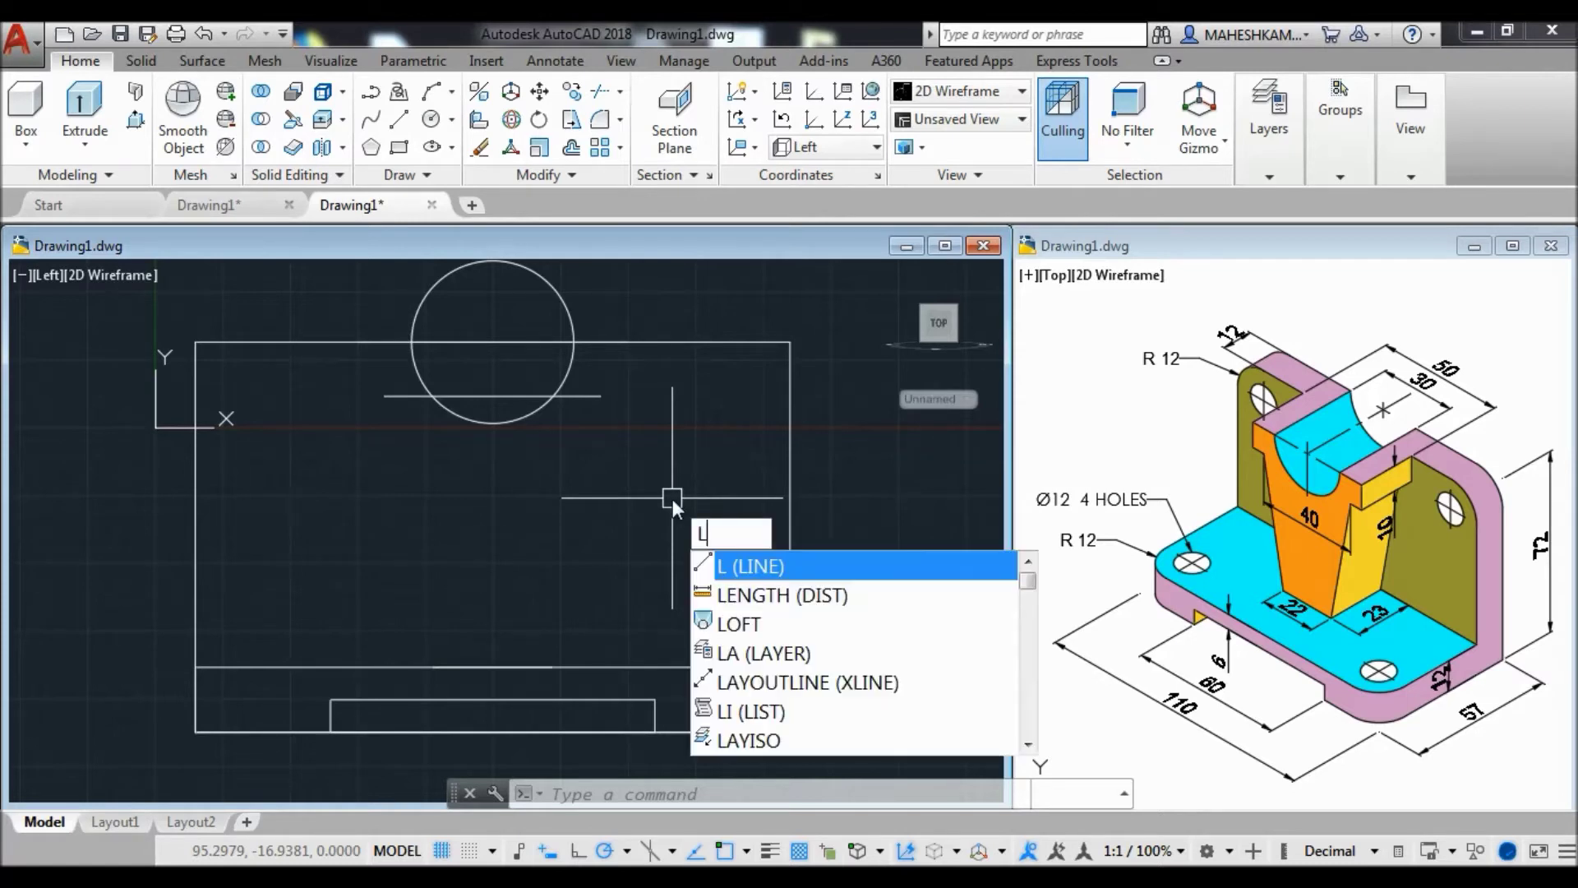
{"action": "key", "text": "Return"}
{"action": "left_click", "coordinate": [628, 342]}
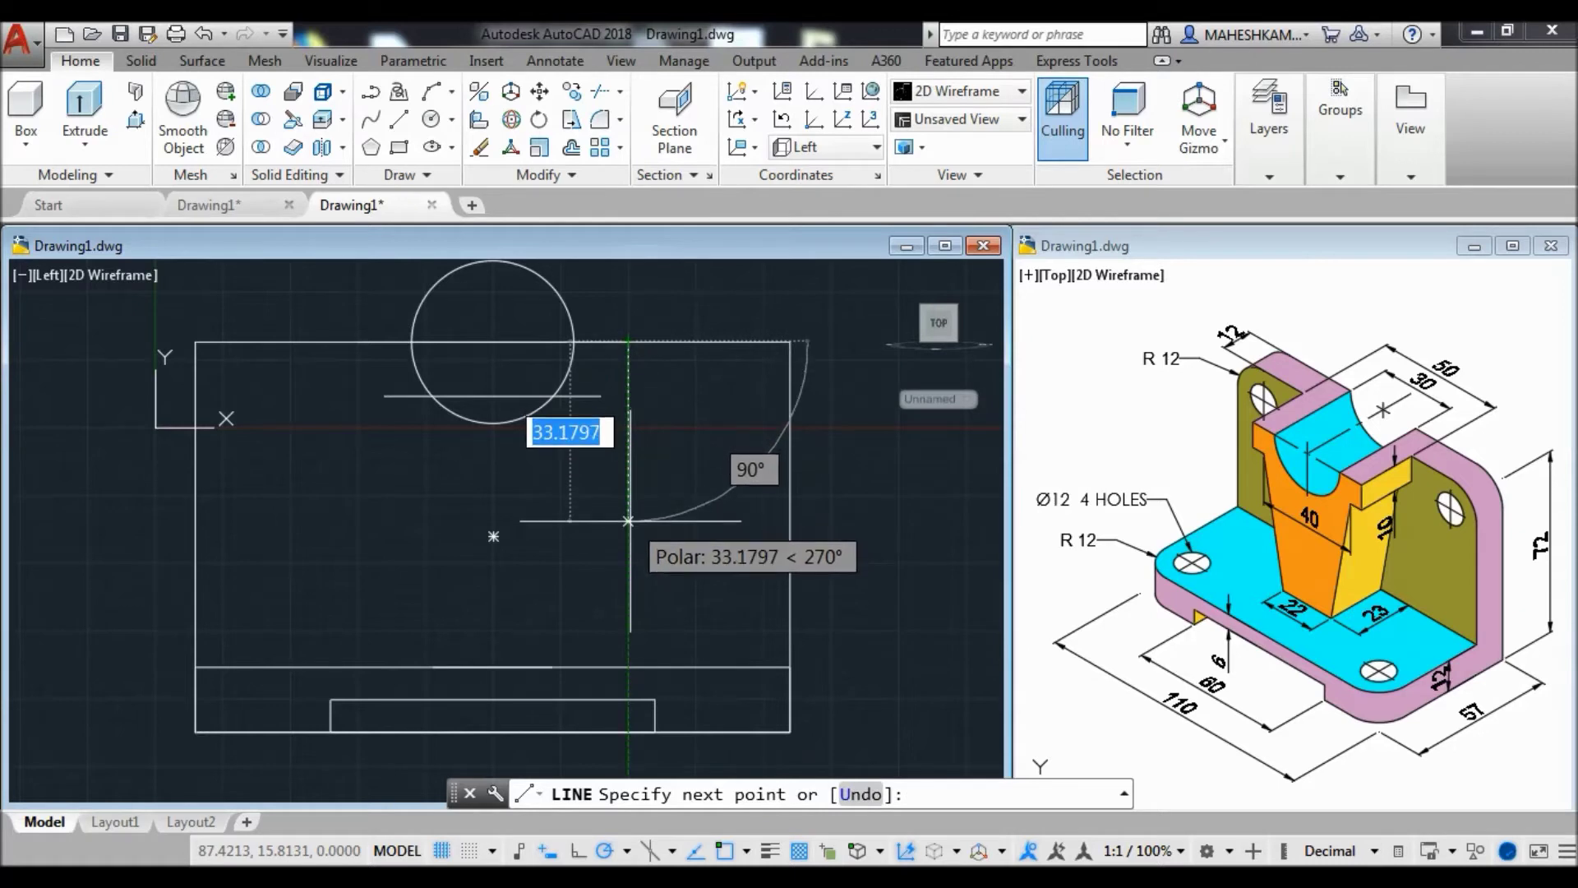
{"action": "type", "text": "10"}
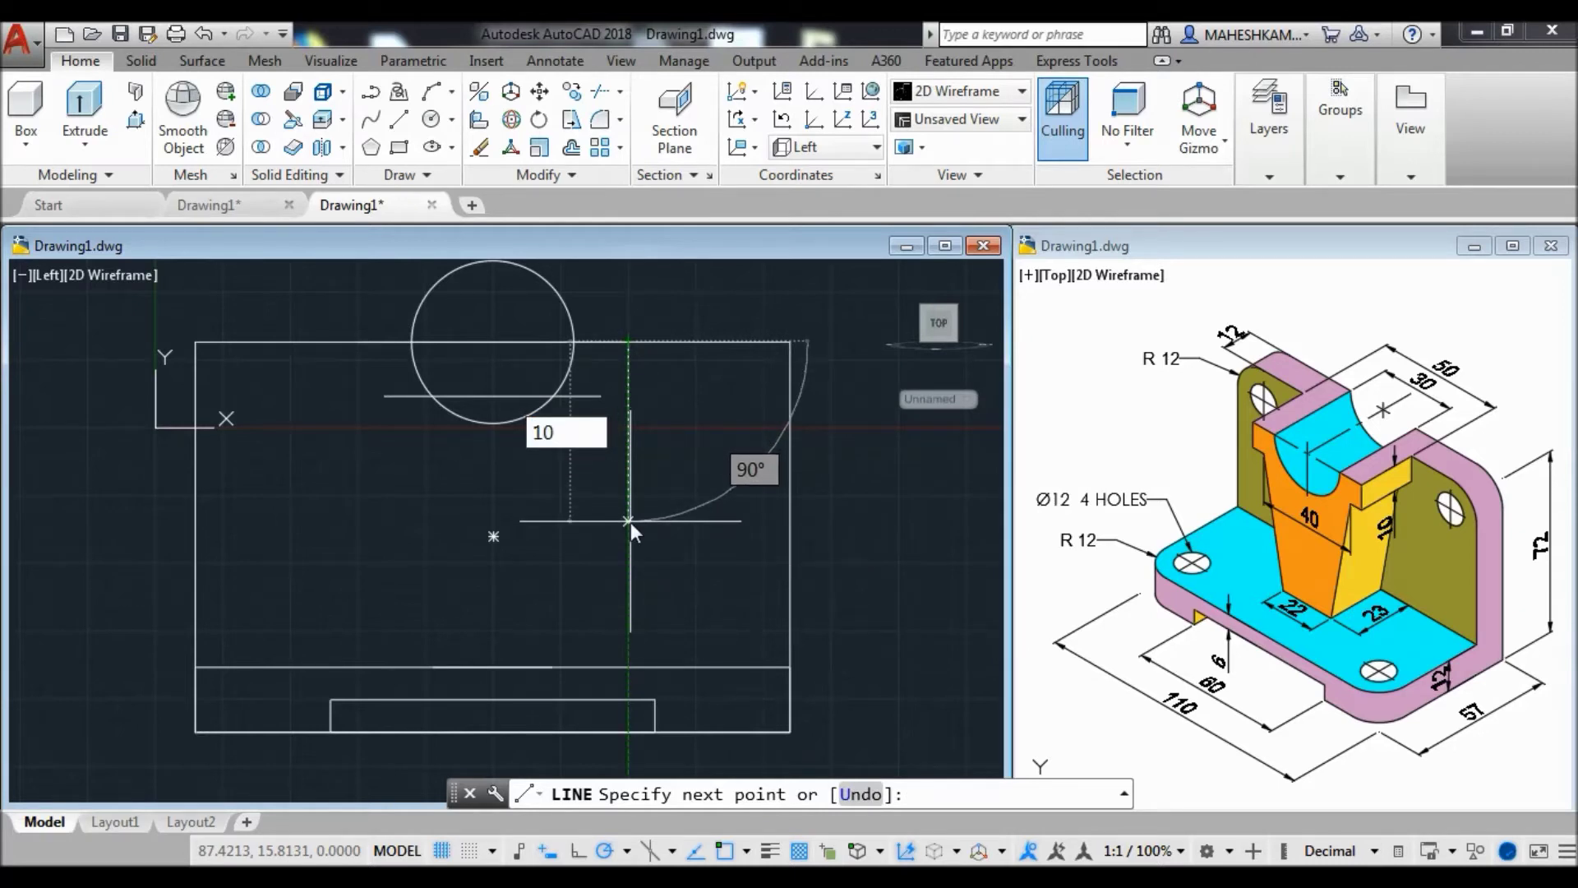
{"action": "key", "text": "Return"}
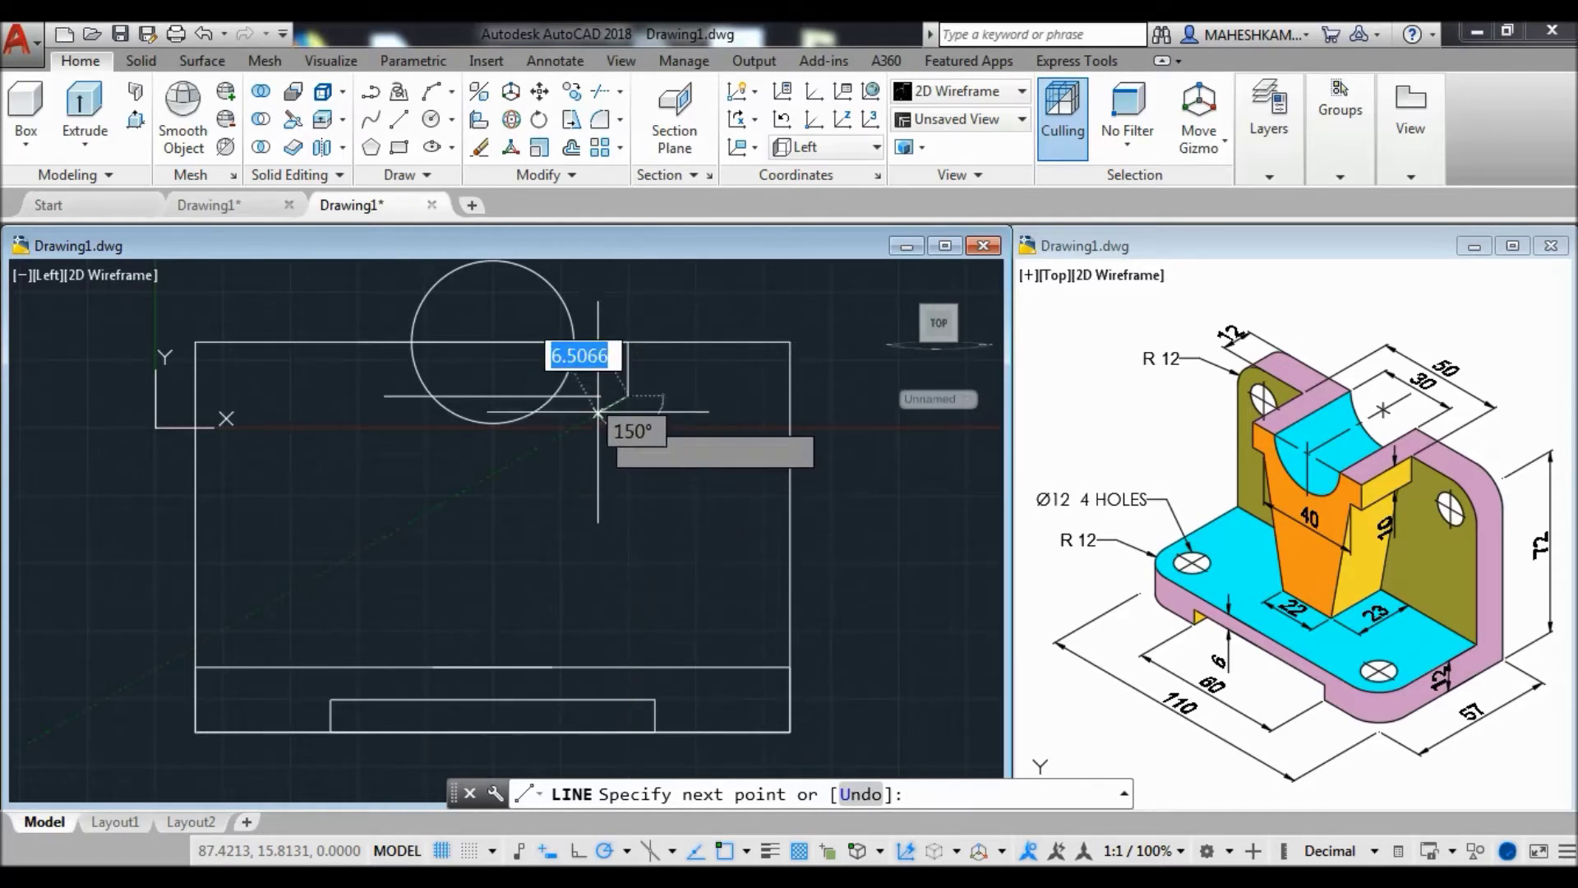
{"action": "left_click", "coordinate": [601, 395]}
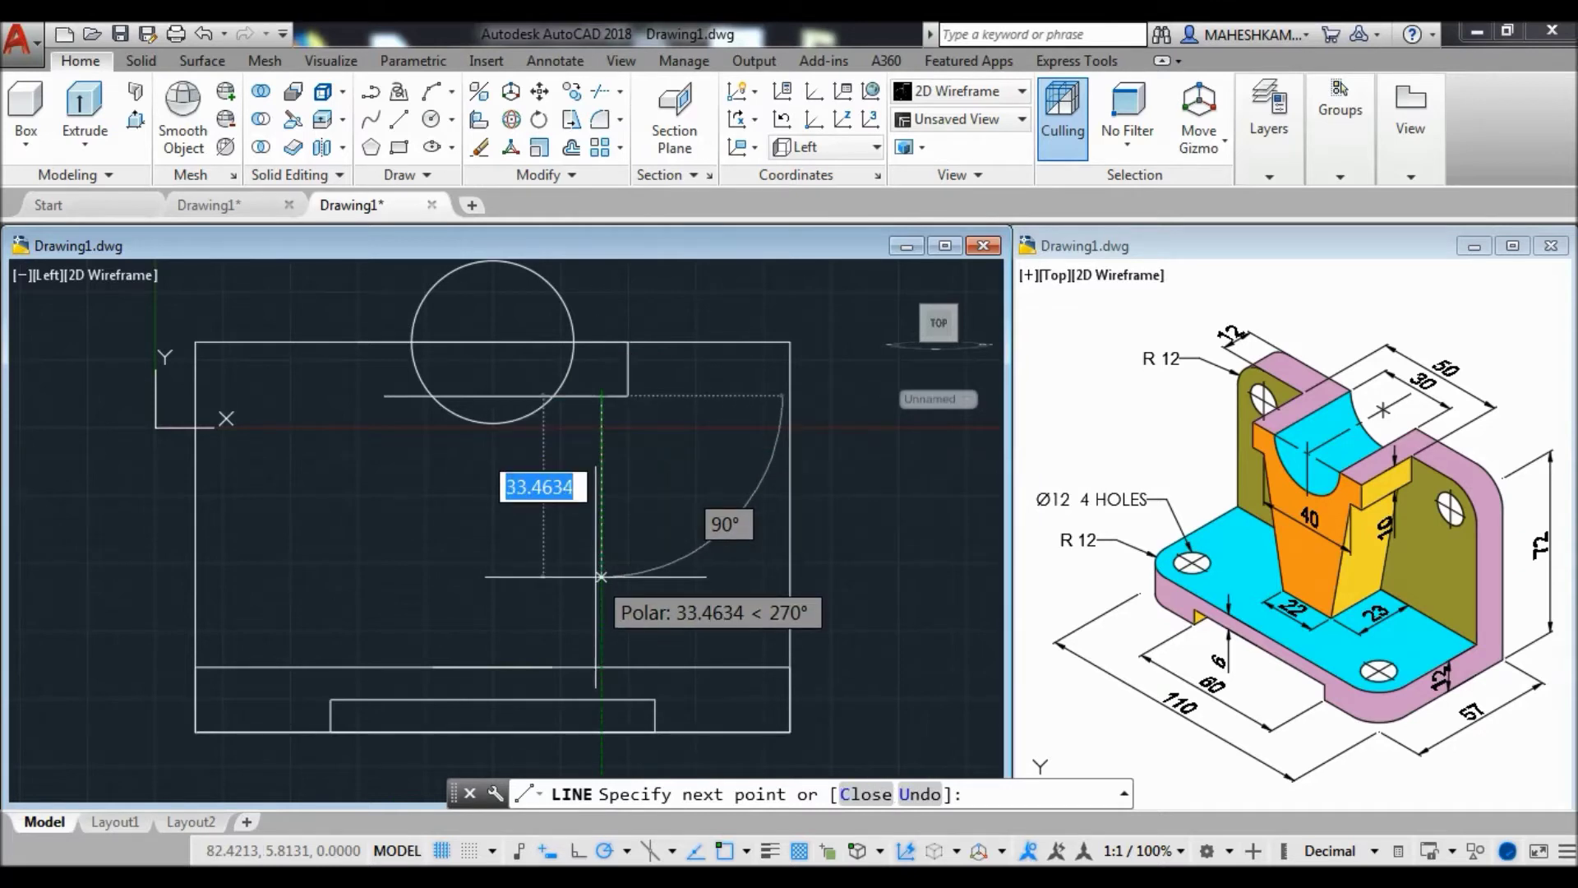
{"action": "left_click", "coordinate": [553, 666]}
{"action": "key", "text": "Return"}
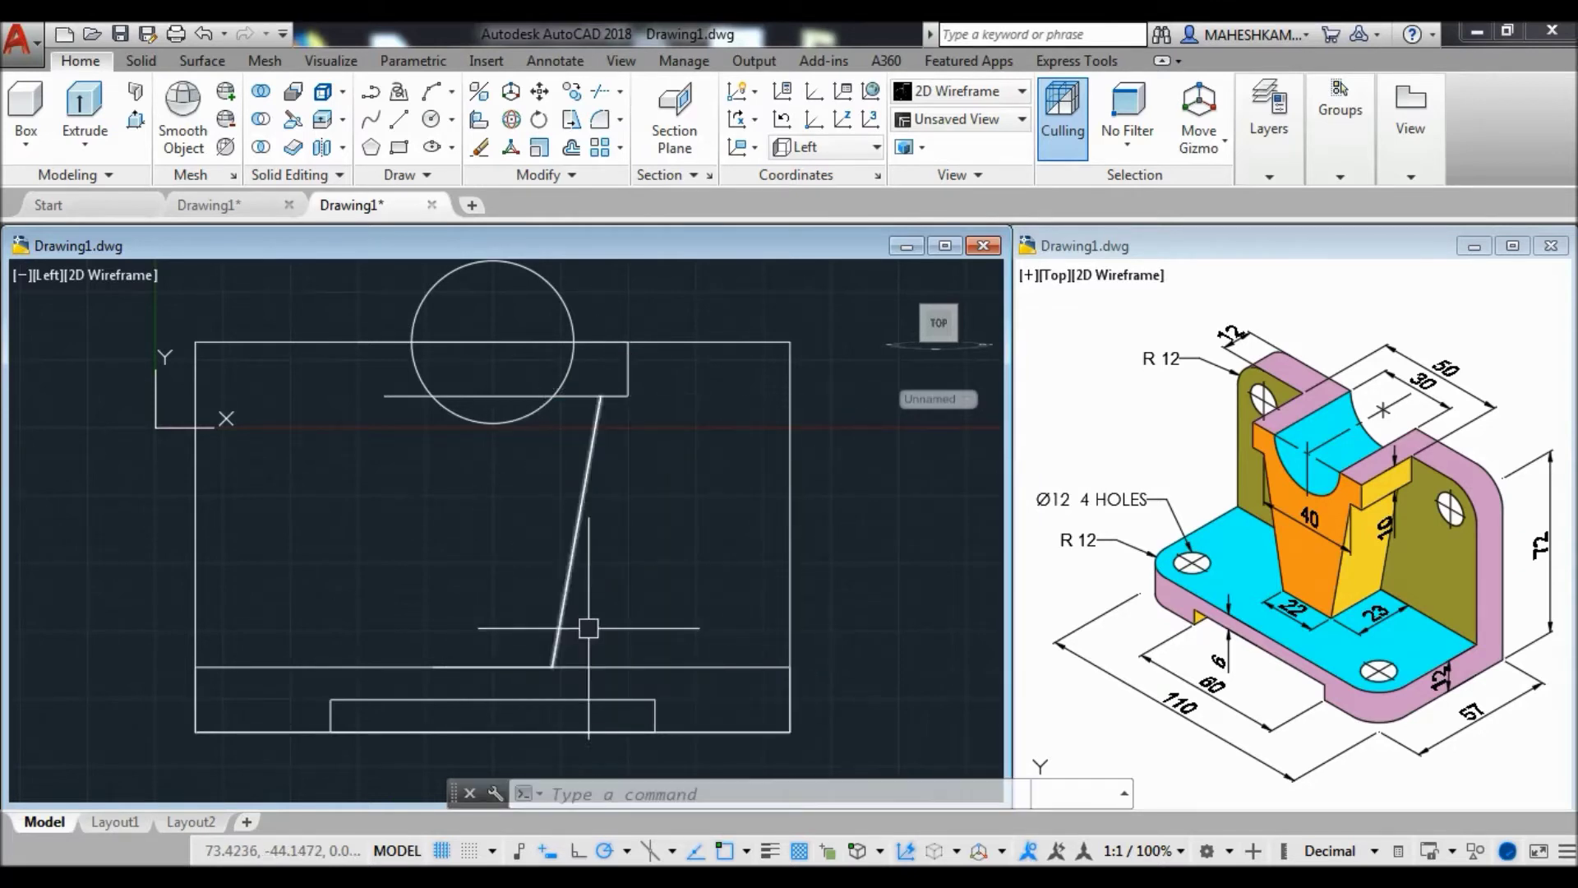
Select the slanted rib edge and the short step segments for mirroring.
{"action": "left_click", "coordinate": [579, 510]}
{"action": "left_click", "coordinate": [591, 301]}
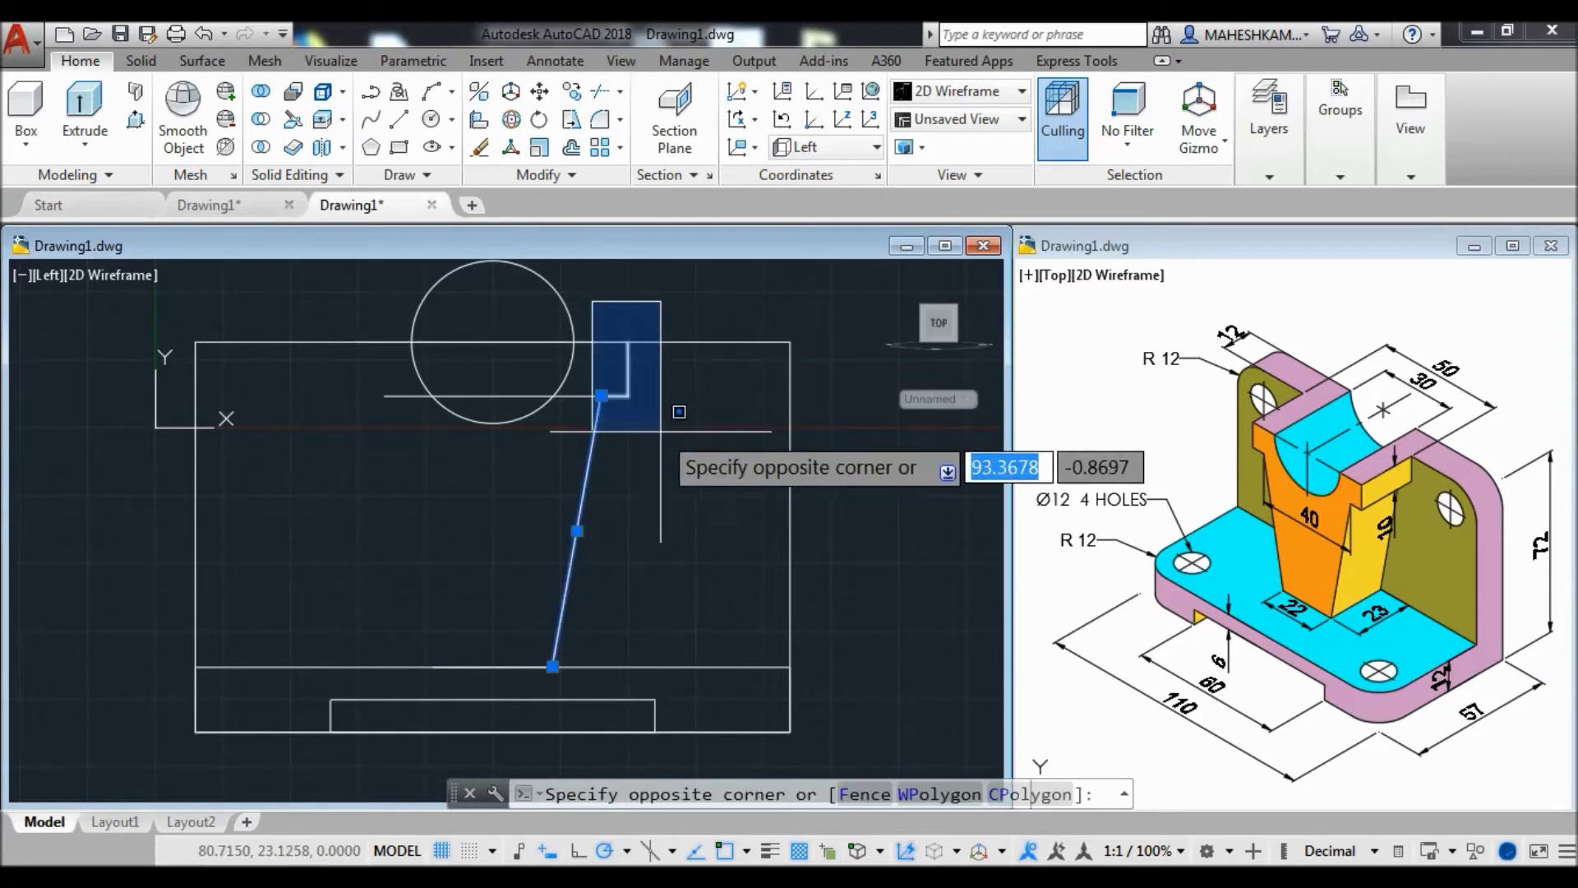
{"action": "left_click", "coordinate": [658, 448]}
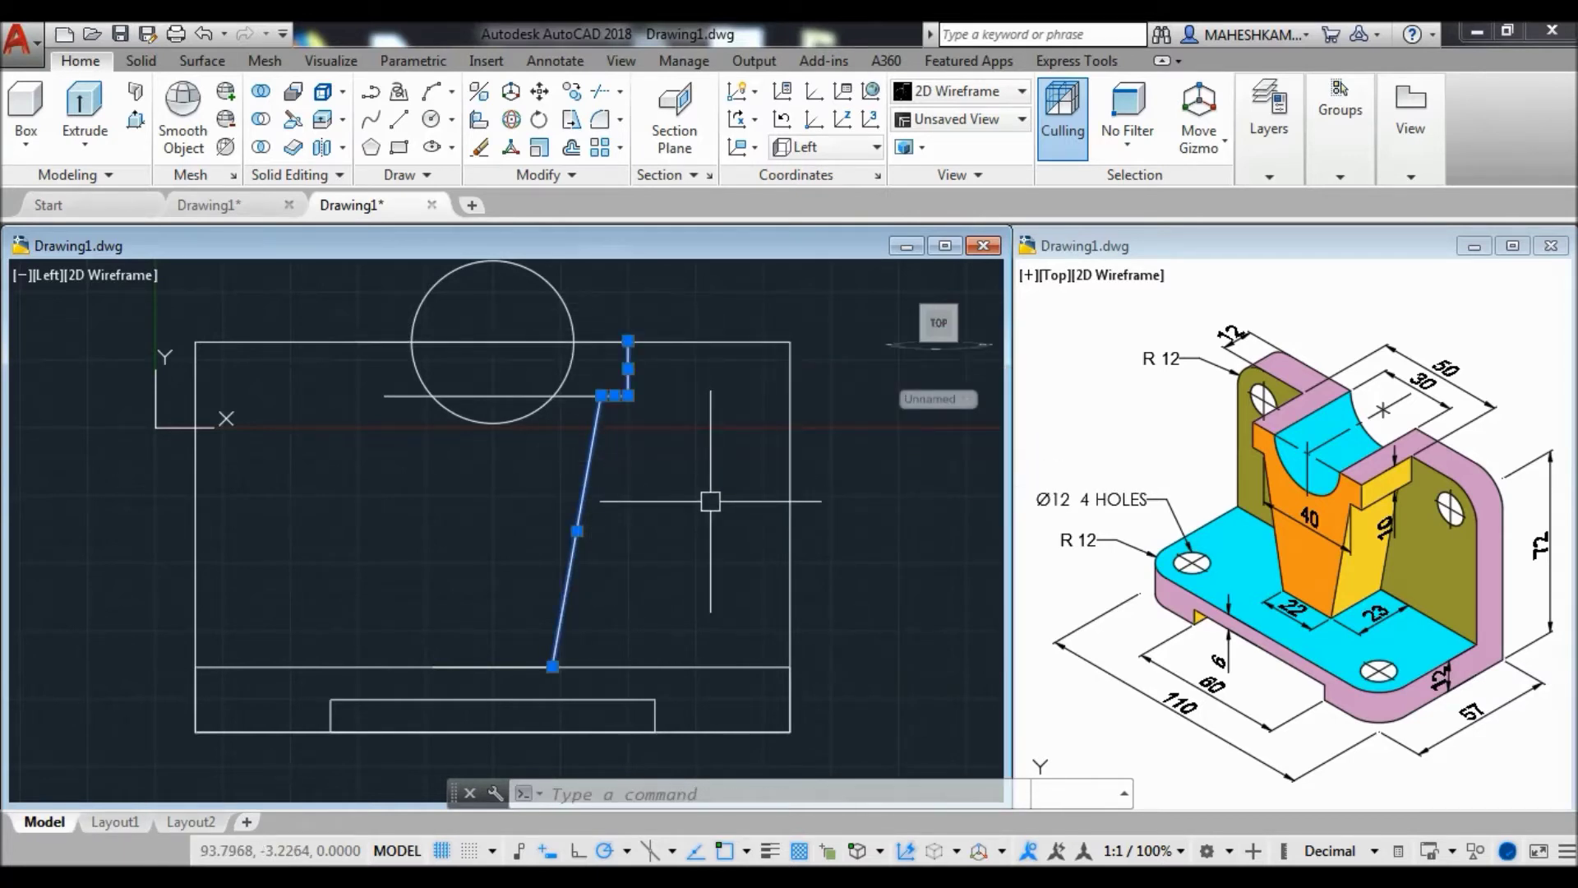
{"action": "type", "text": "MI"}
{"action": "key", "text": "Return"}
Mirror the rib edges about the vertical centreline, keeping the originals.
{"action": "left_click", "coordinate": [493, 397]}
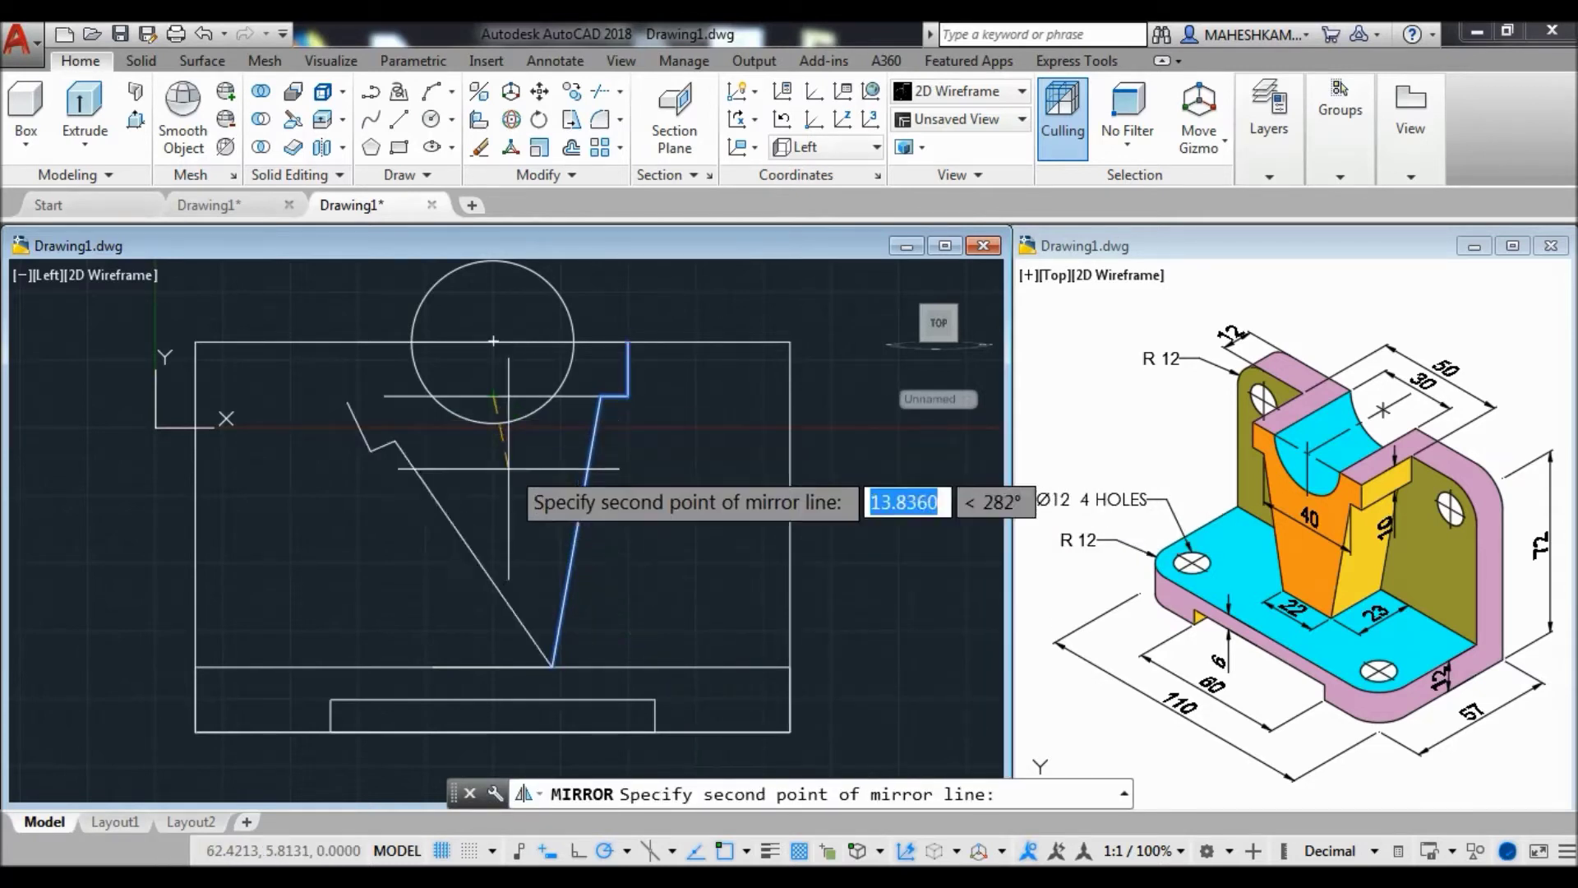
{"action": "left_click", "coordinate": [494, 567]}
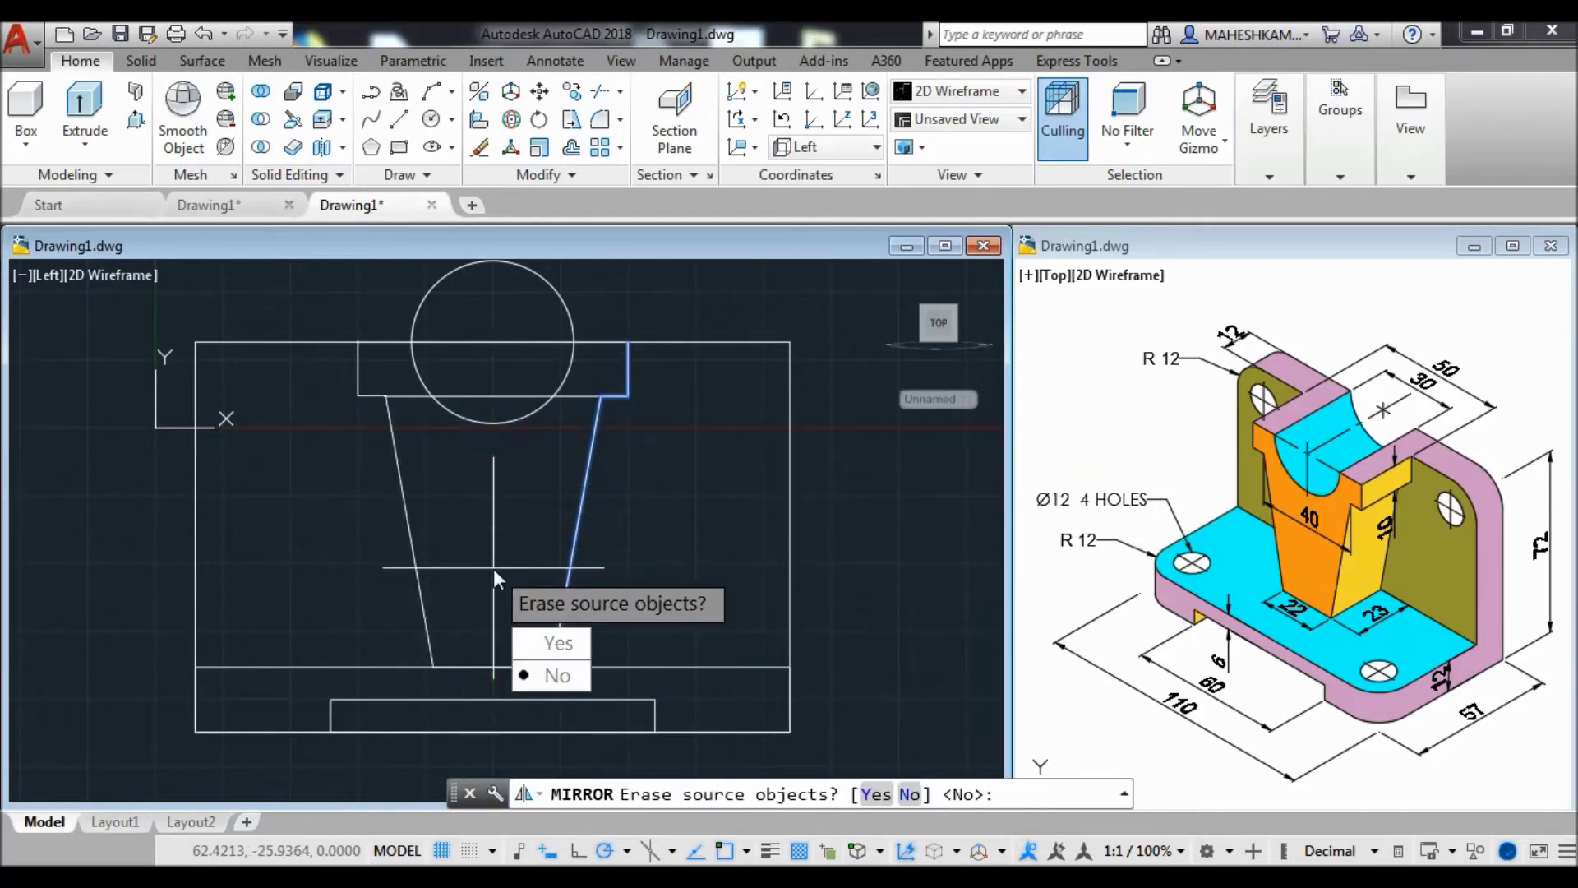
{"action": "key", "text": "Return"}
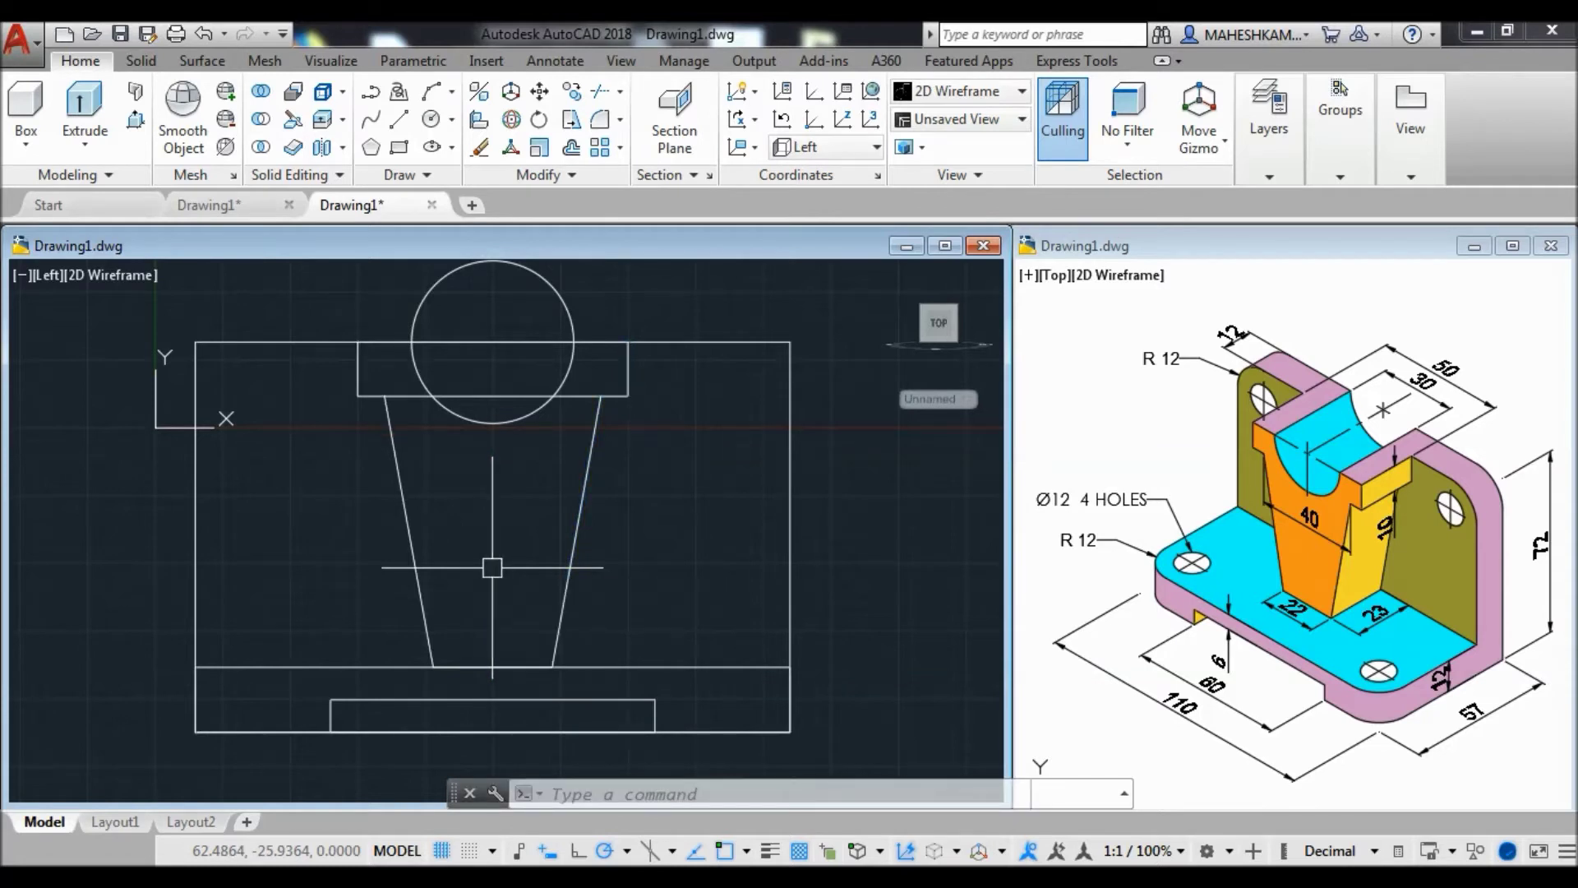
{"action": "left_click", "coordinate": [490, 392]}
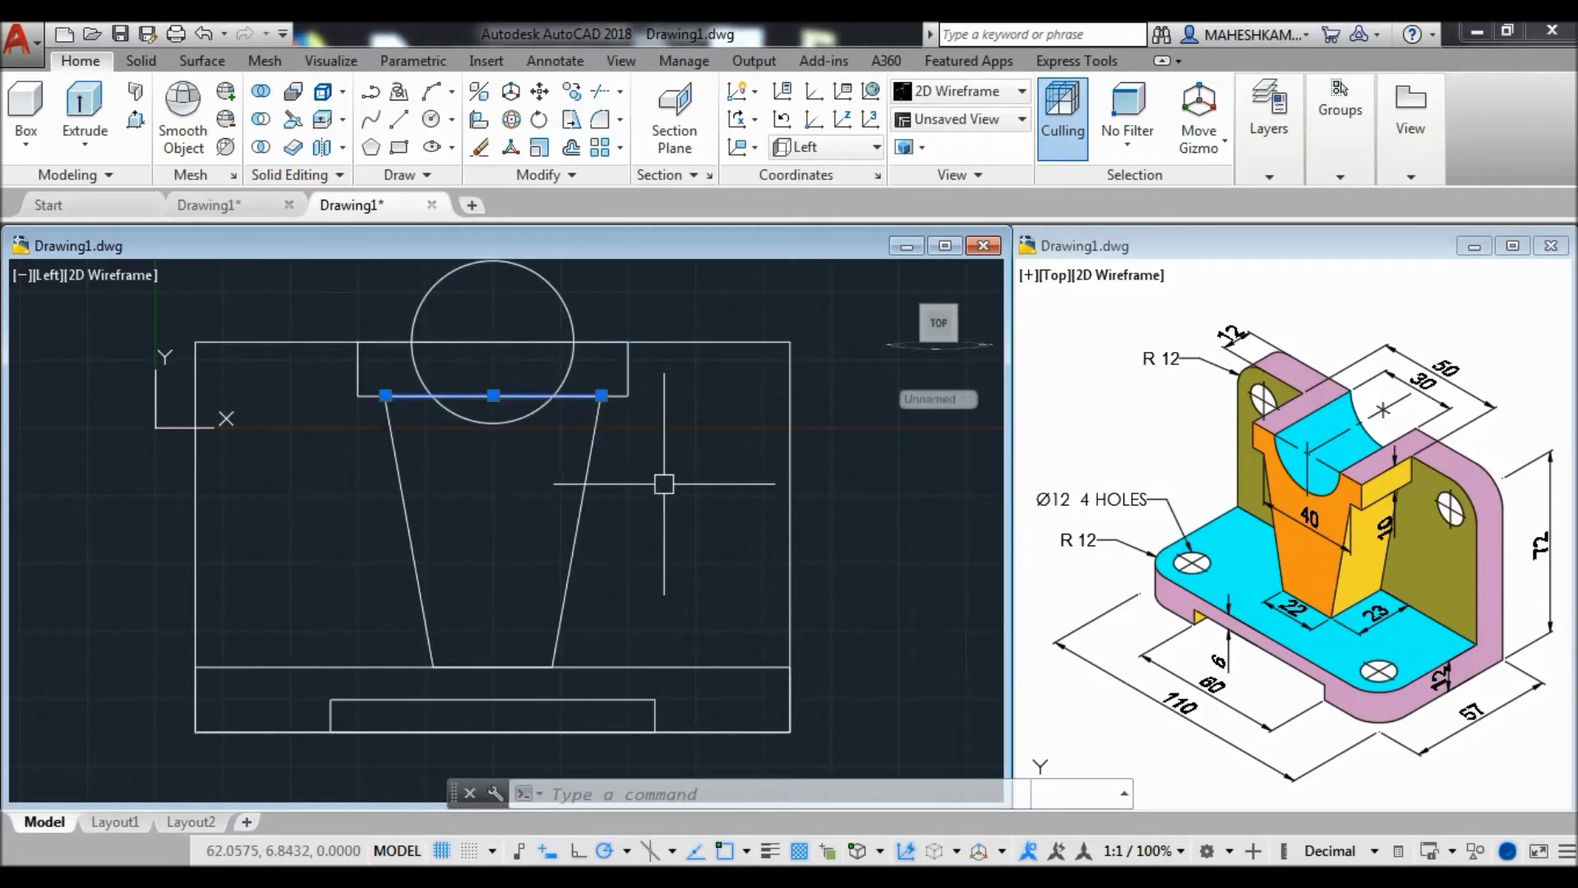
Erase the horizontal line crossing the circle.
{"action": "type", "text": "e"}
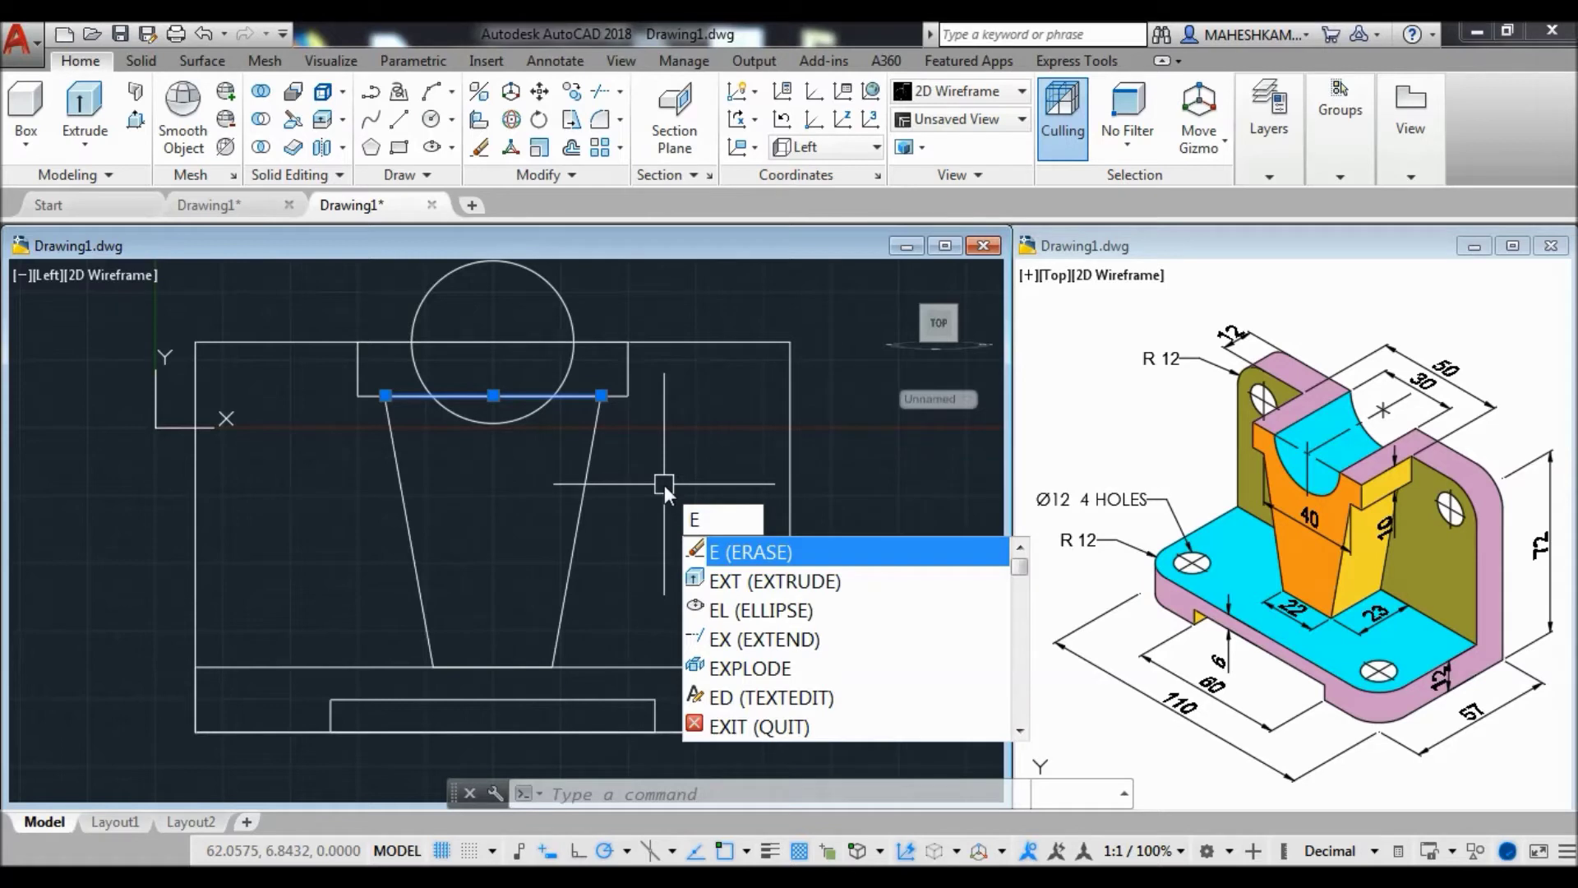
{"action": "key", "text": "Return"}
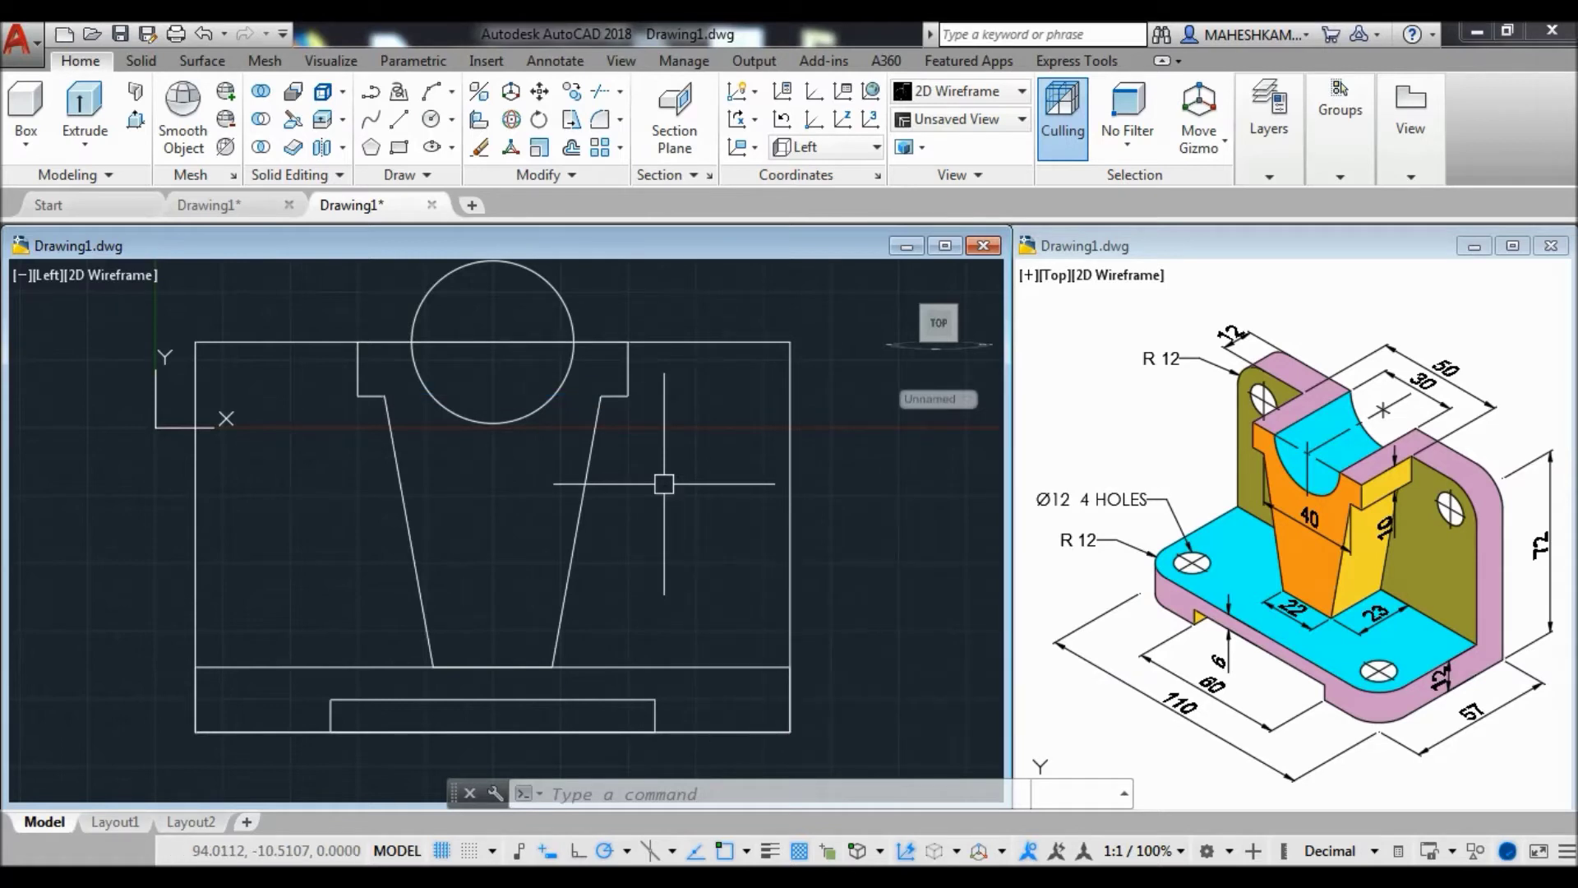
{"action": "middle_click_drag", "start_coordinate": [665, 483], "coordinate": [676, 535]}
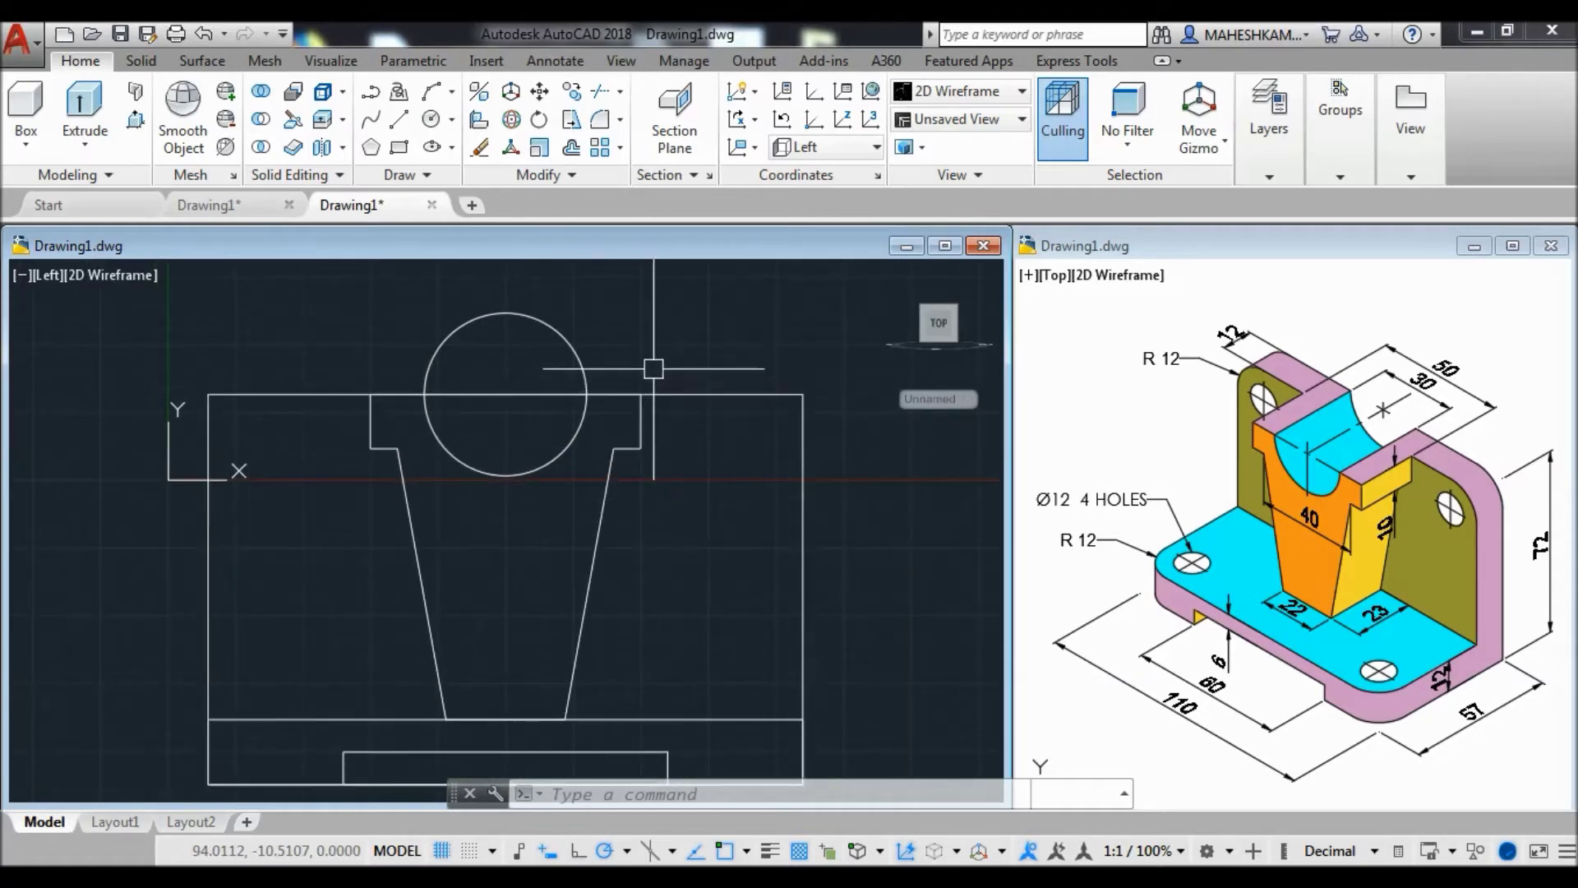
Trim away the circle's upper arc, leaving a semicircular notch in the rib top.
{"action": "type", "text": "tr"}
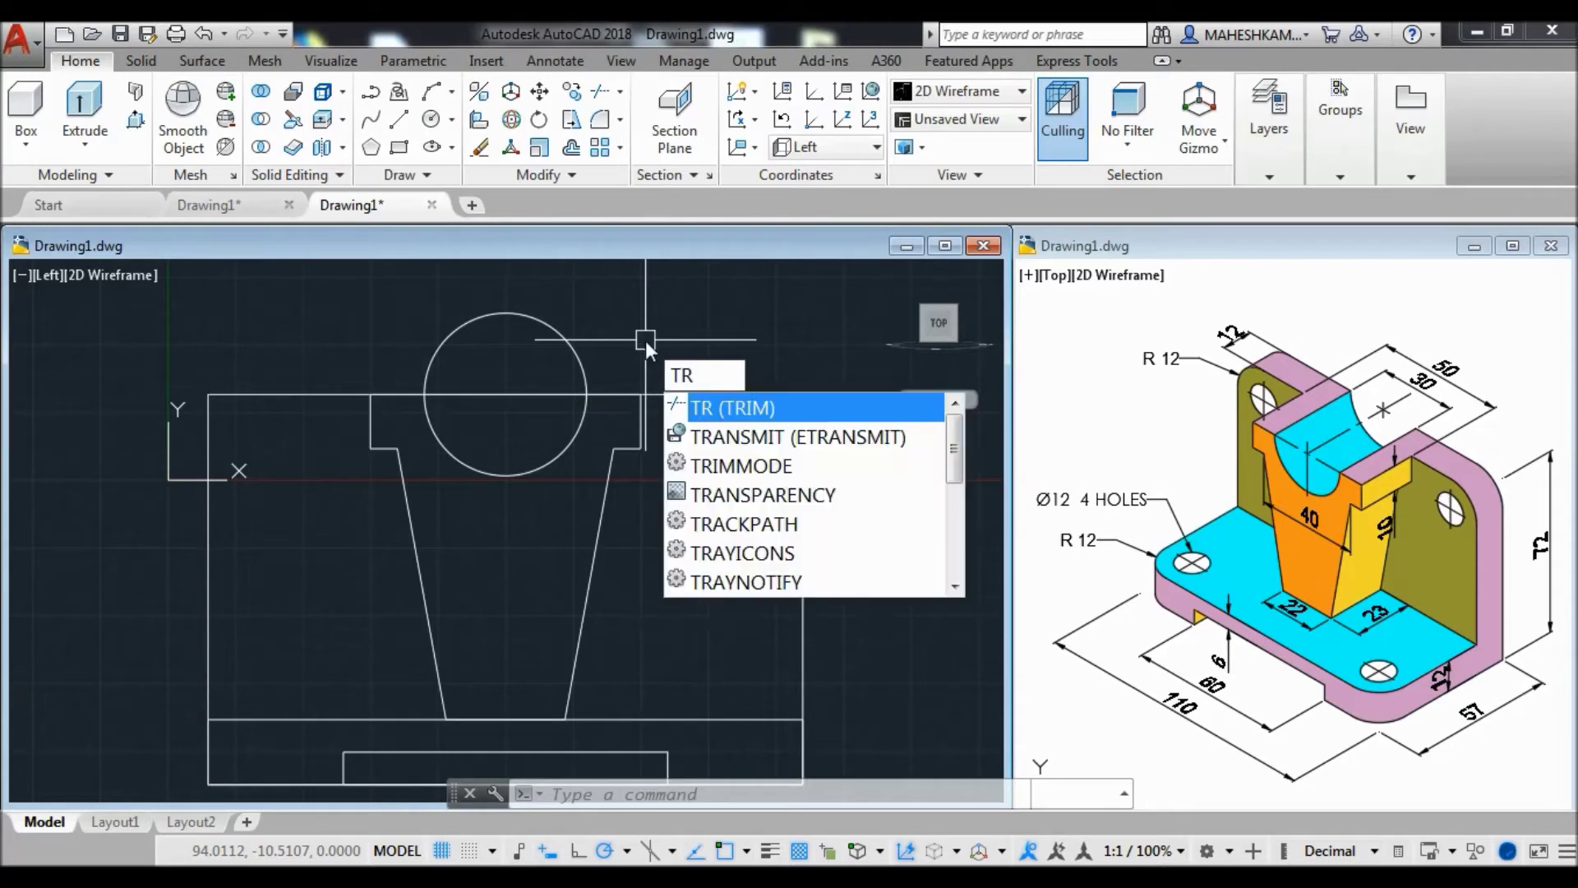
{"action": "key", "text": "Return"}
{"action": "key", "text": "Return"}
{"action": "left_click", "coordinate": [573, 346]}
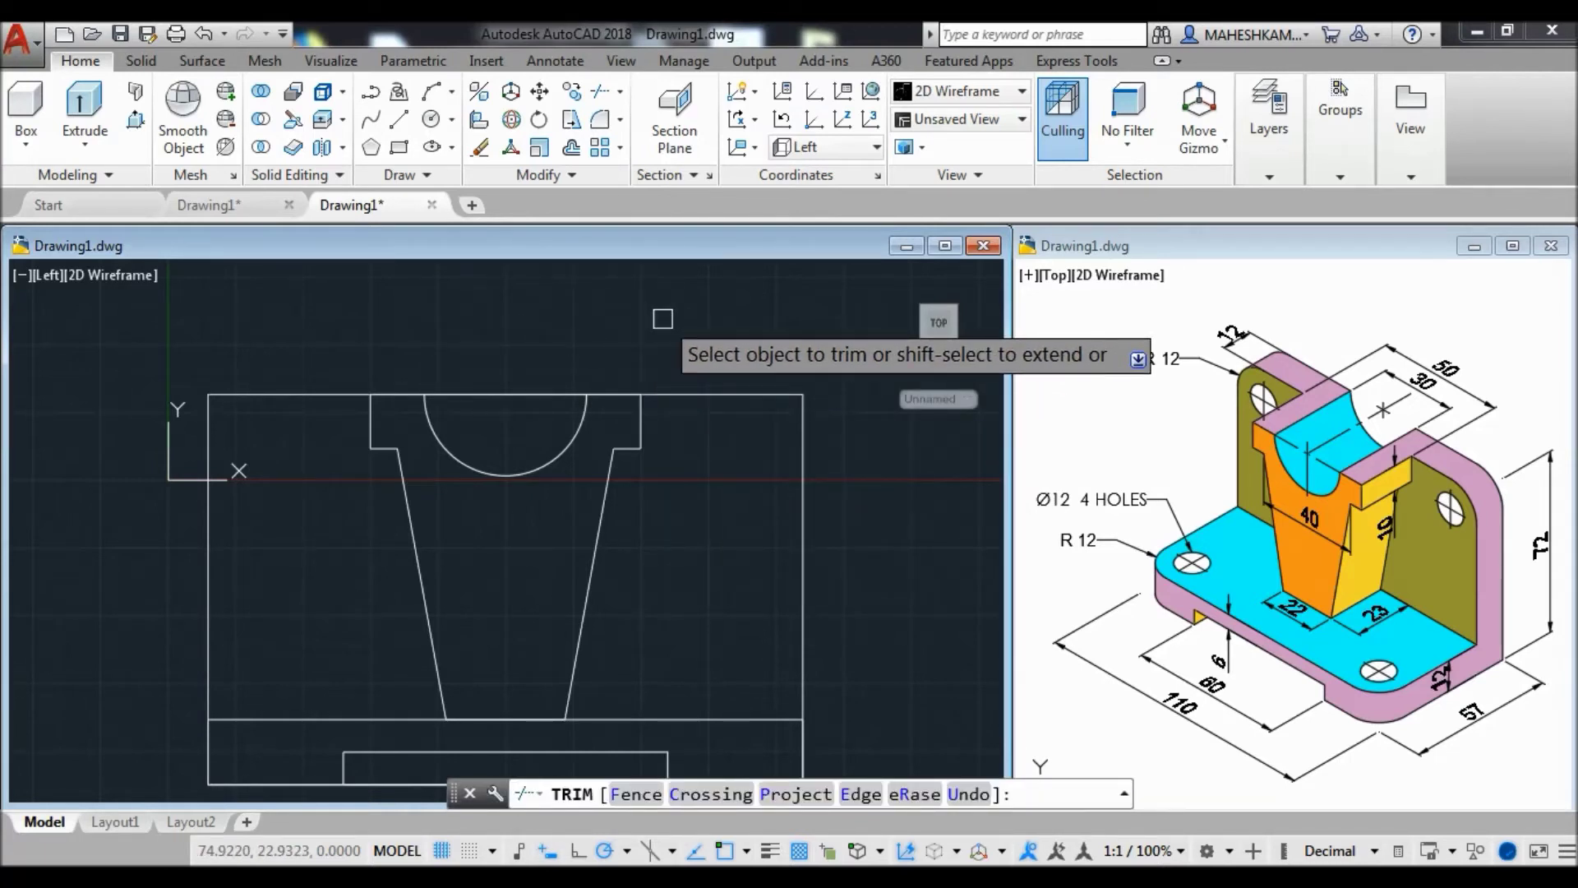
{"action": "key", "text": "Return"}
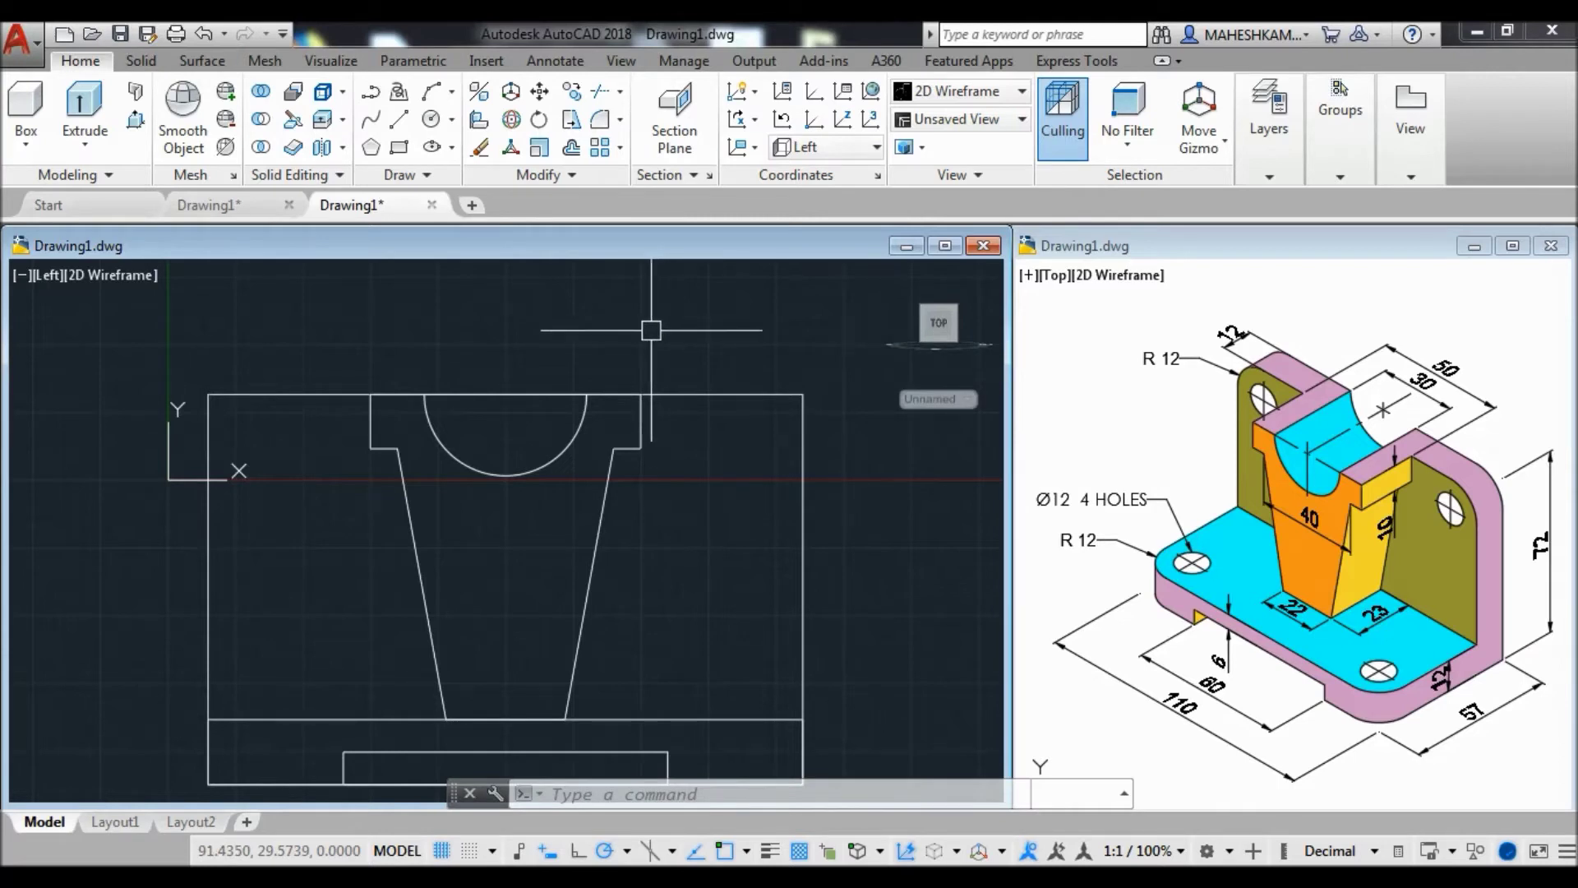
{"action": "middle_click_drag", "start_coordinate": [547, 372], "coordinate": [541, 353]}
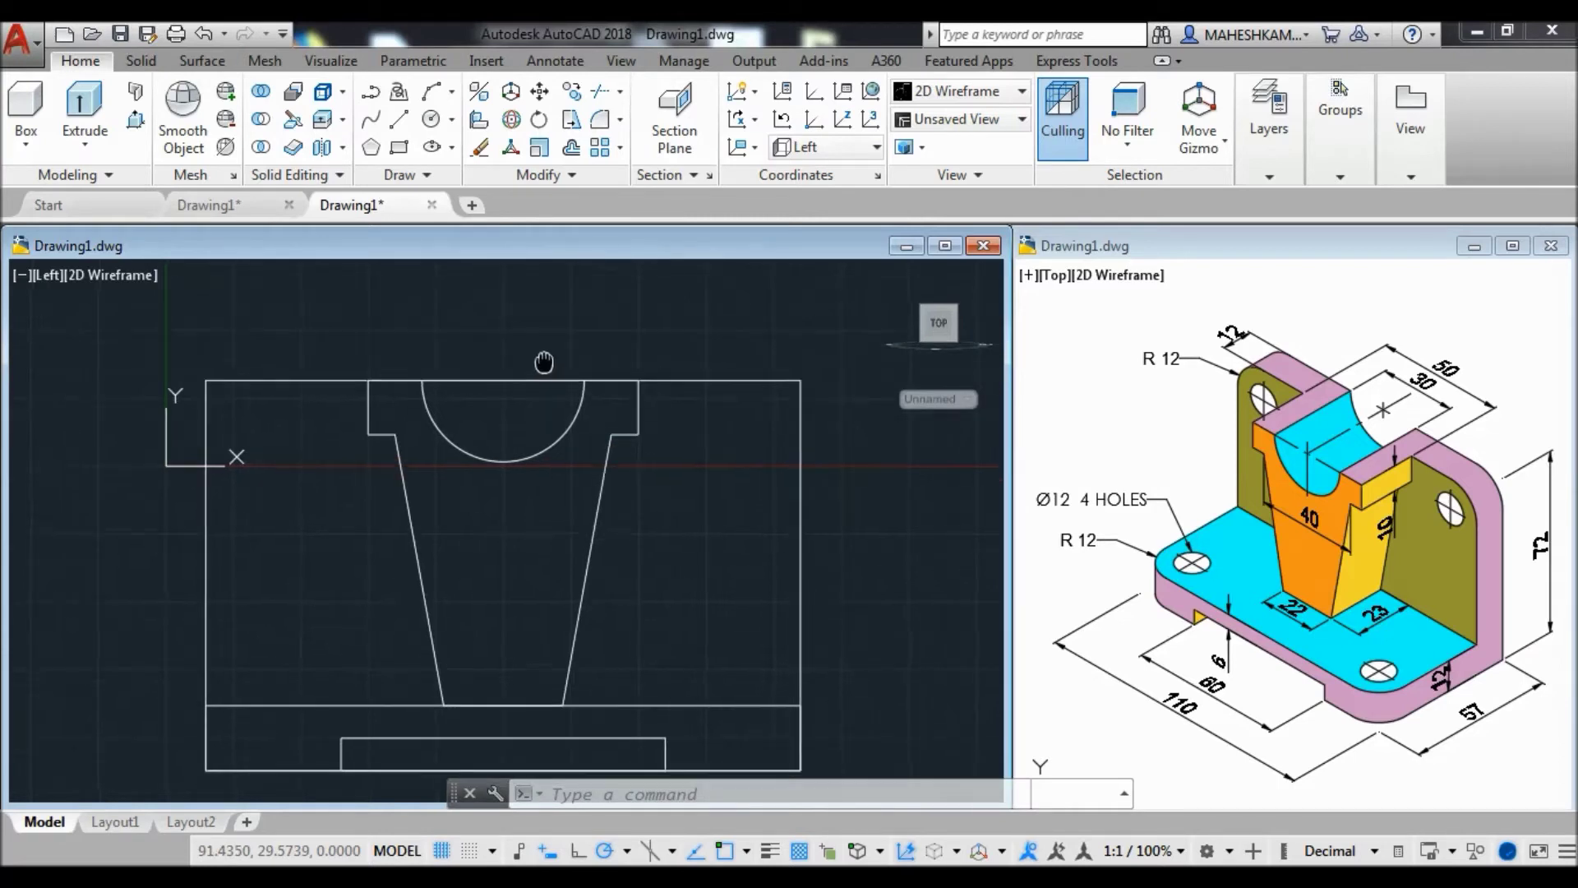
Join the tapered rib's edge lines into one polyline with JOIN, selecting them by window.
{"action": "type", "text": "j"}
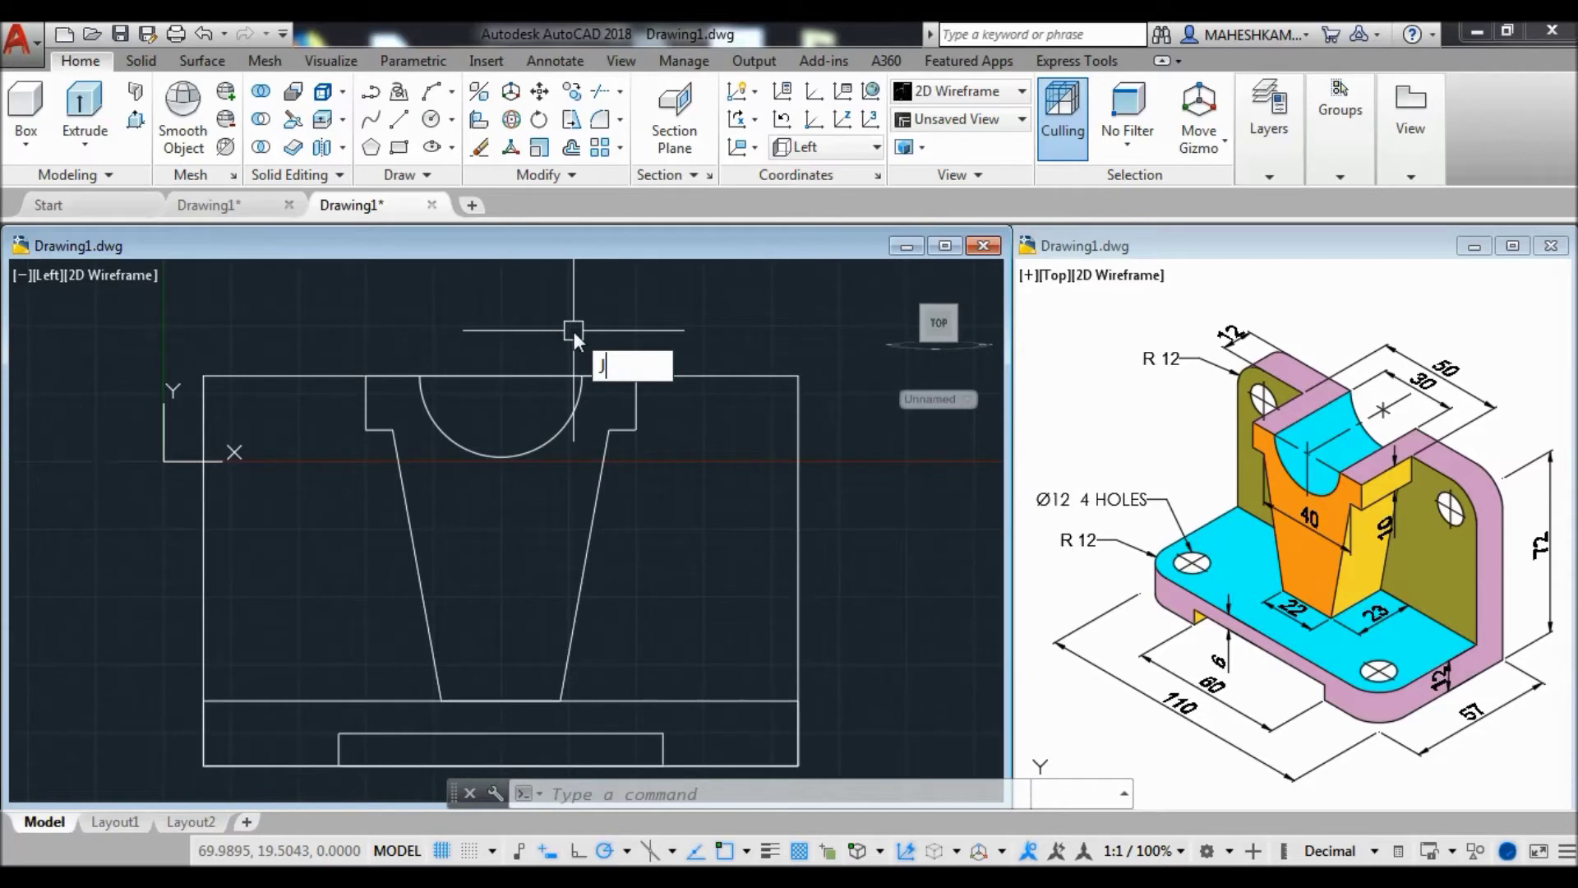
{"action": "key", "text": "Return"}
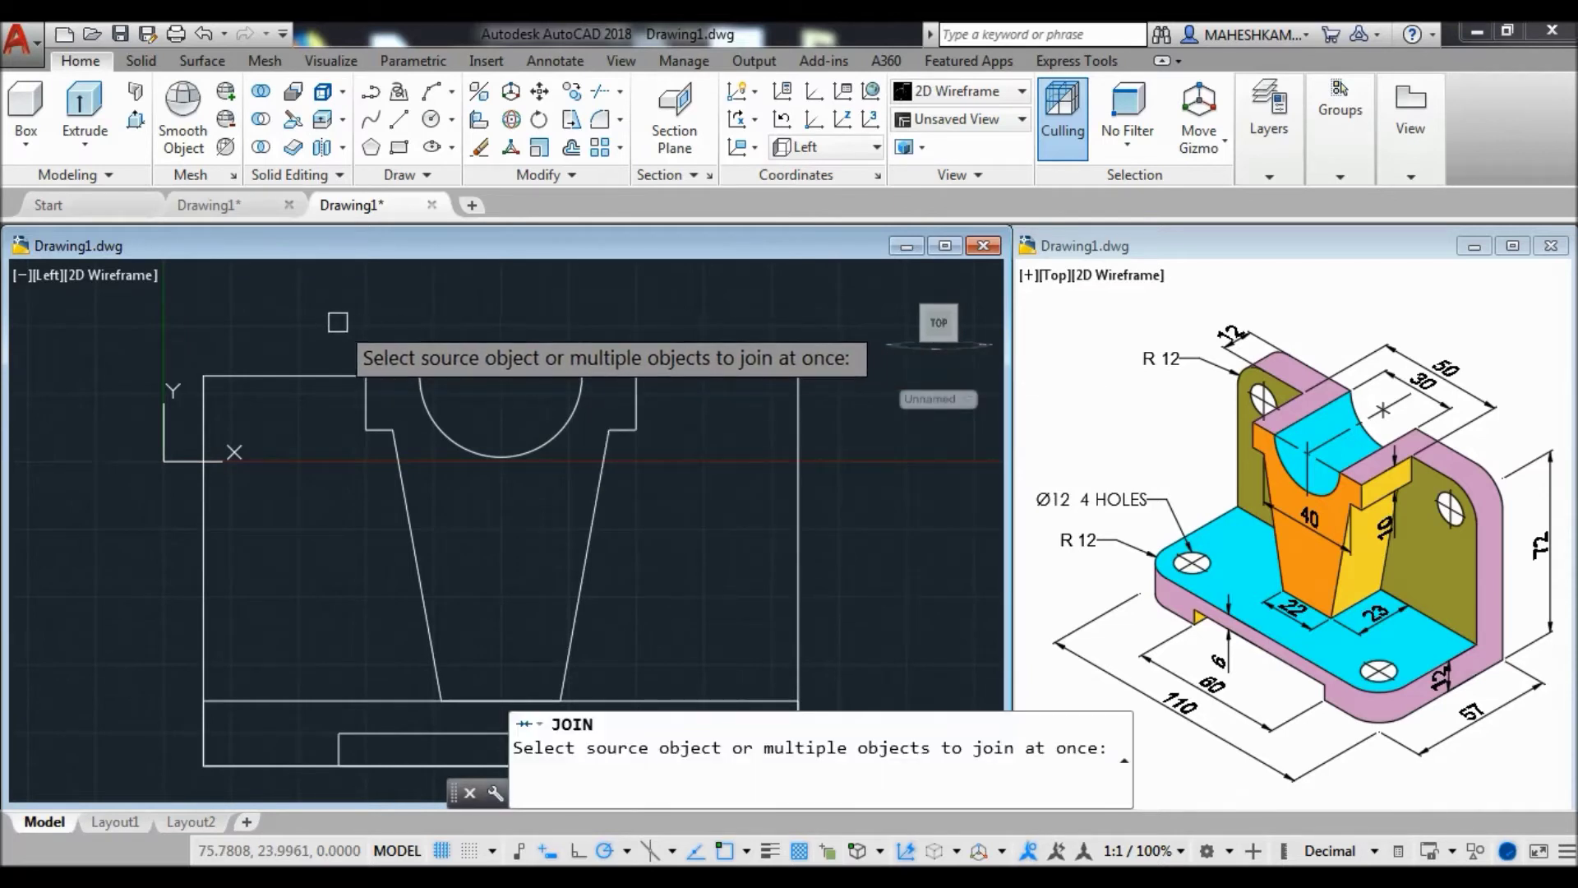
{"action": "scroll", "coordinate": [338, 325], "scroll_direction": "down", "scroll_amount": 1}
{"action": "left_click", "coordinate": [338, 325]}
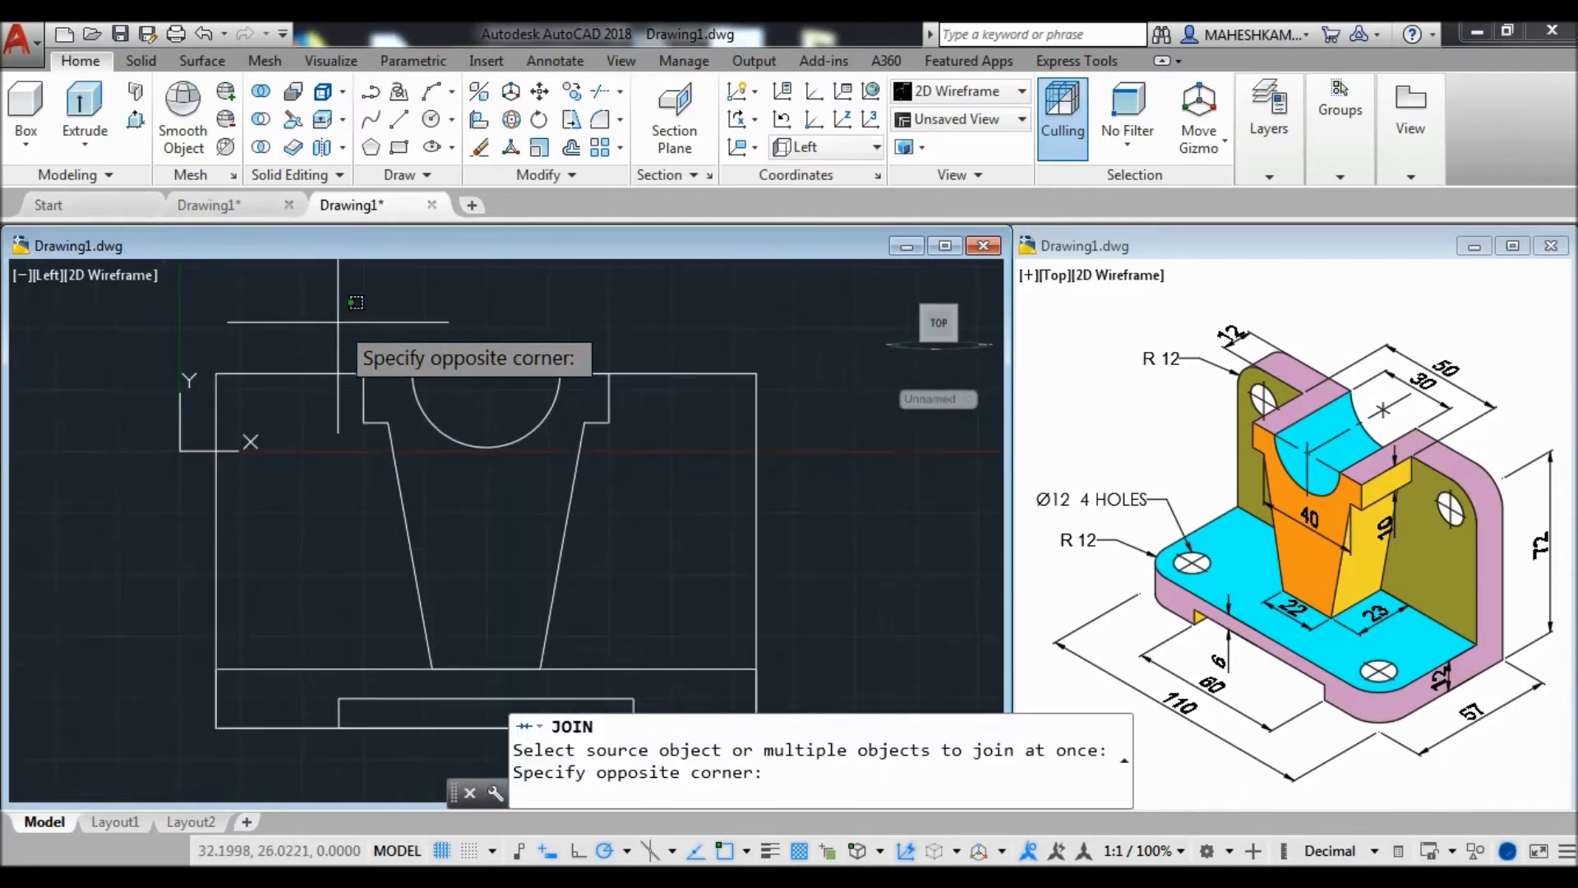
{"action": "left_click", "coordinate": [660, 666]}
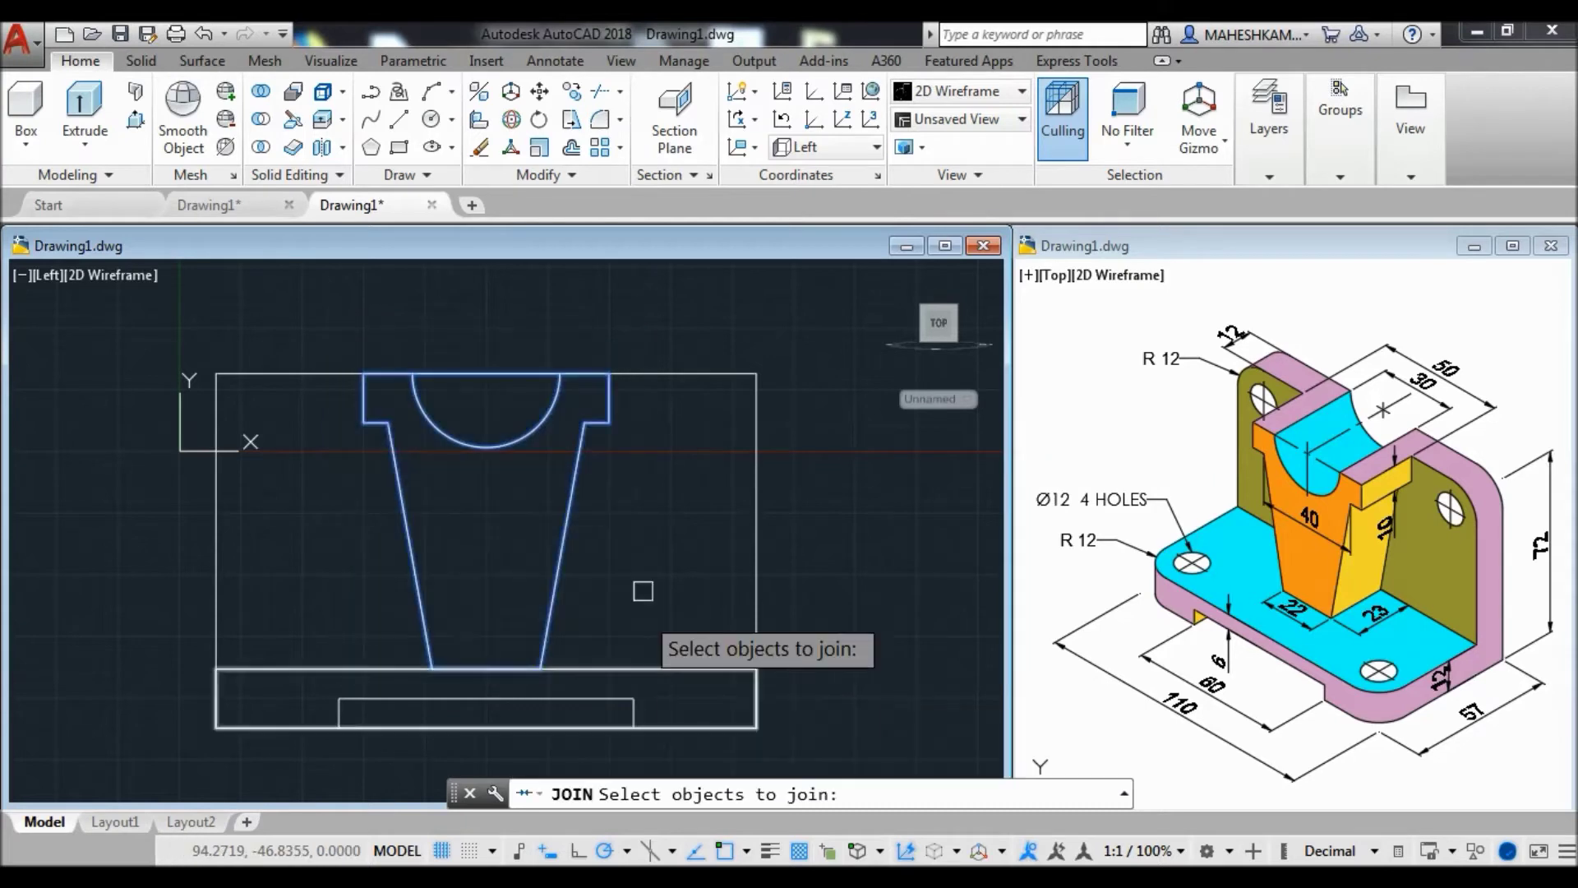
{"action": "key", "text": "Return"}
{"action": "left_click", "coordinate": [580, 452]}
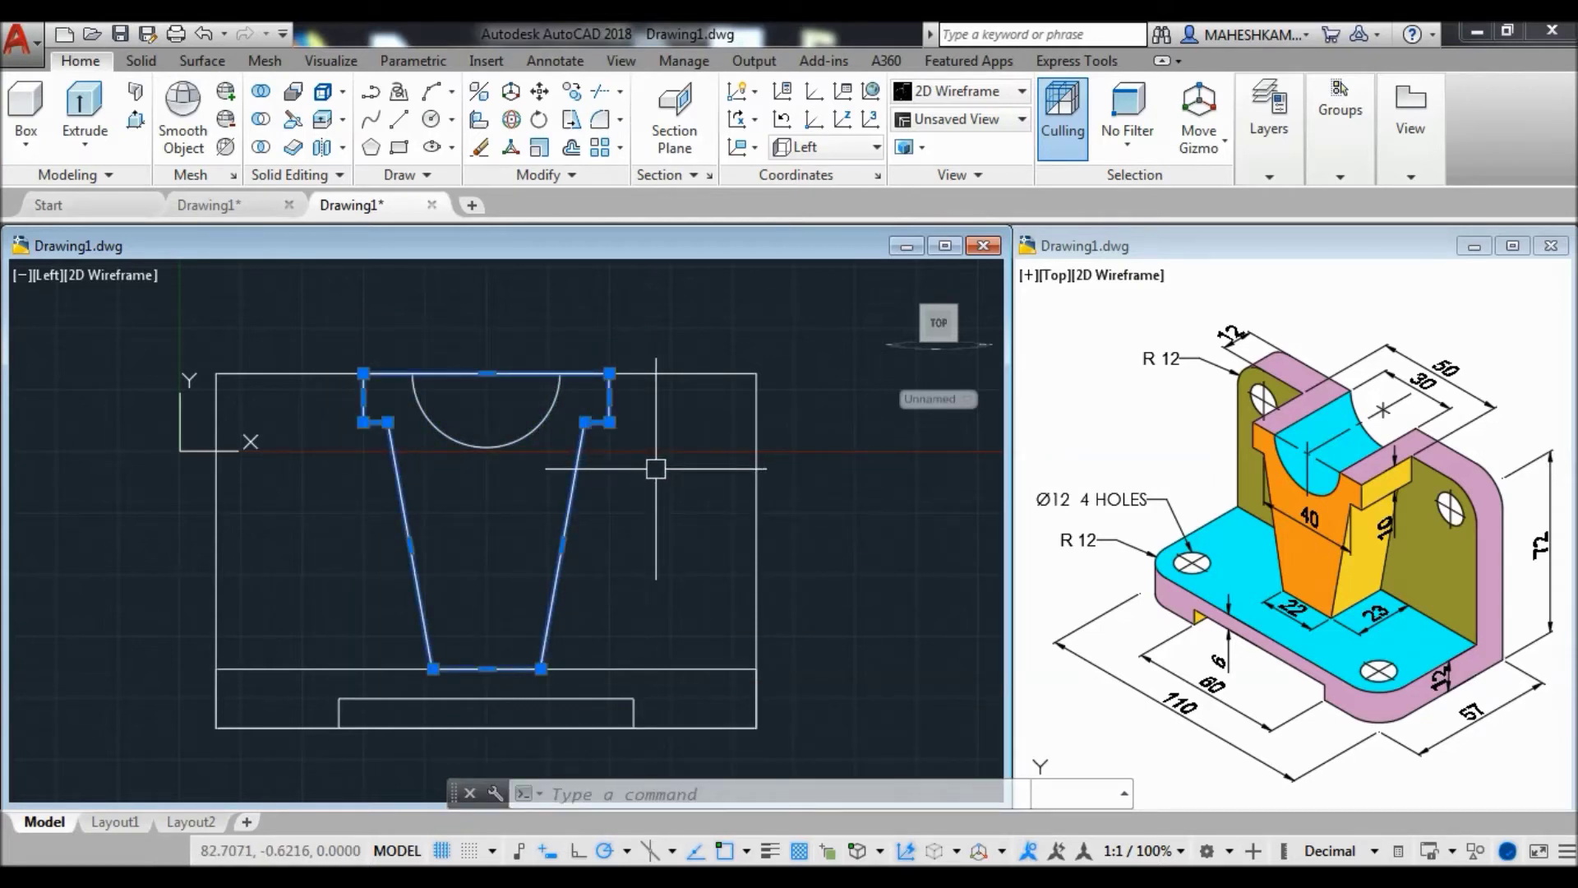
{"action": "key", "text": "Escape"}
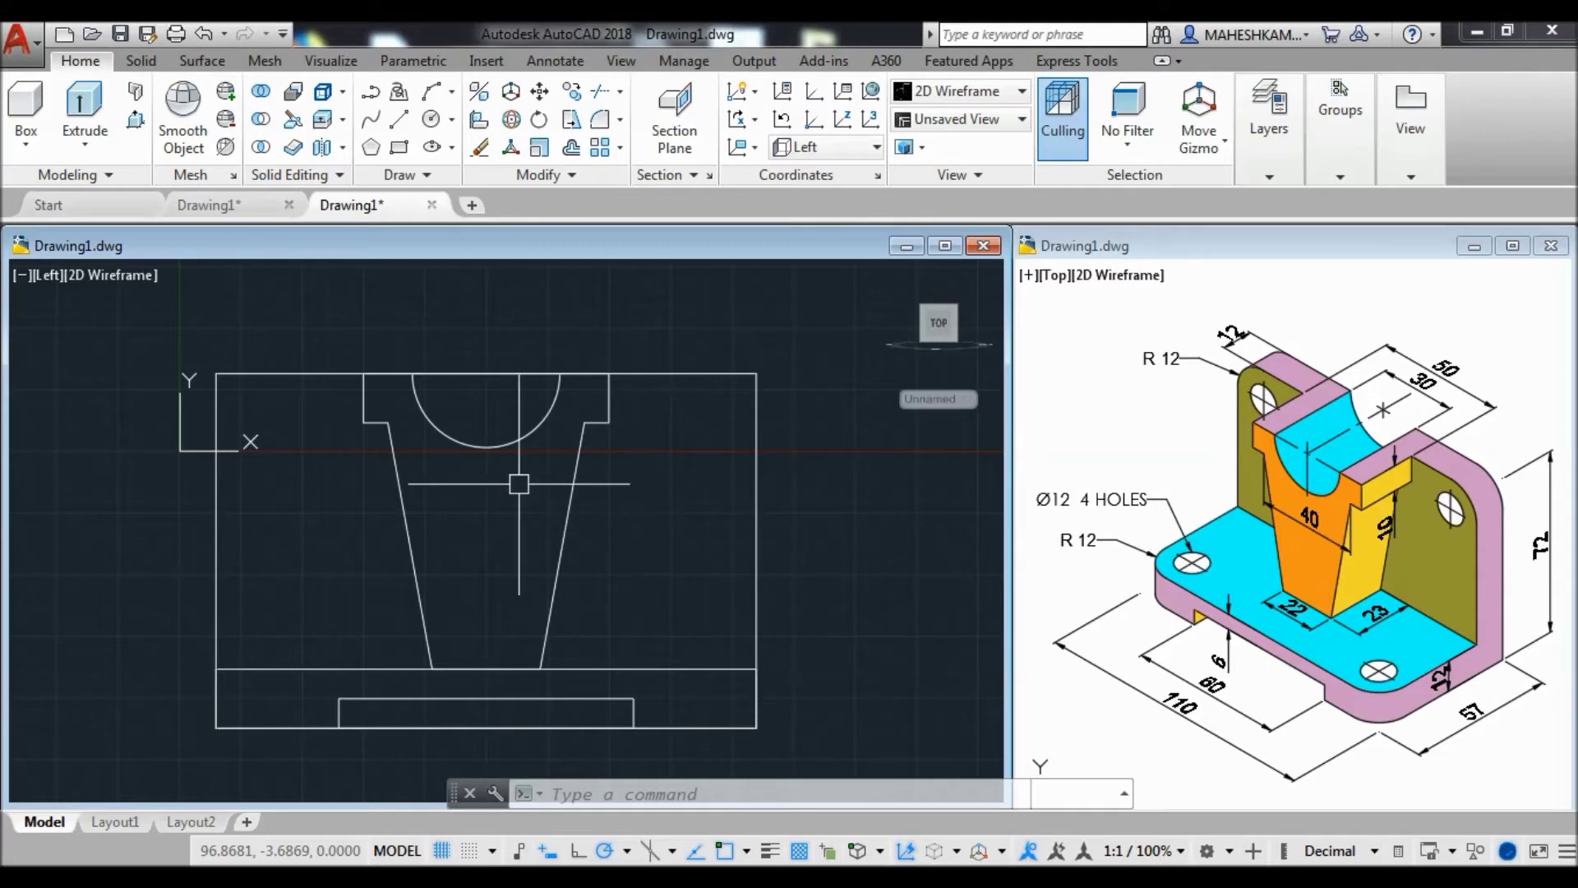
Switch to the SW Isometric view, recentre the sketch, and open the visual styles list.
{"action": "left_click", "coordinate": [51, 278]}
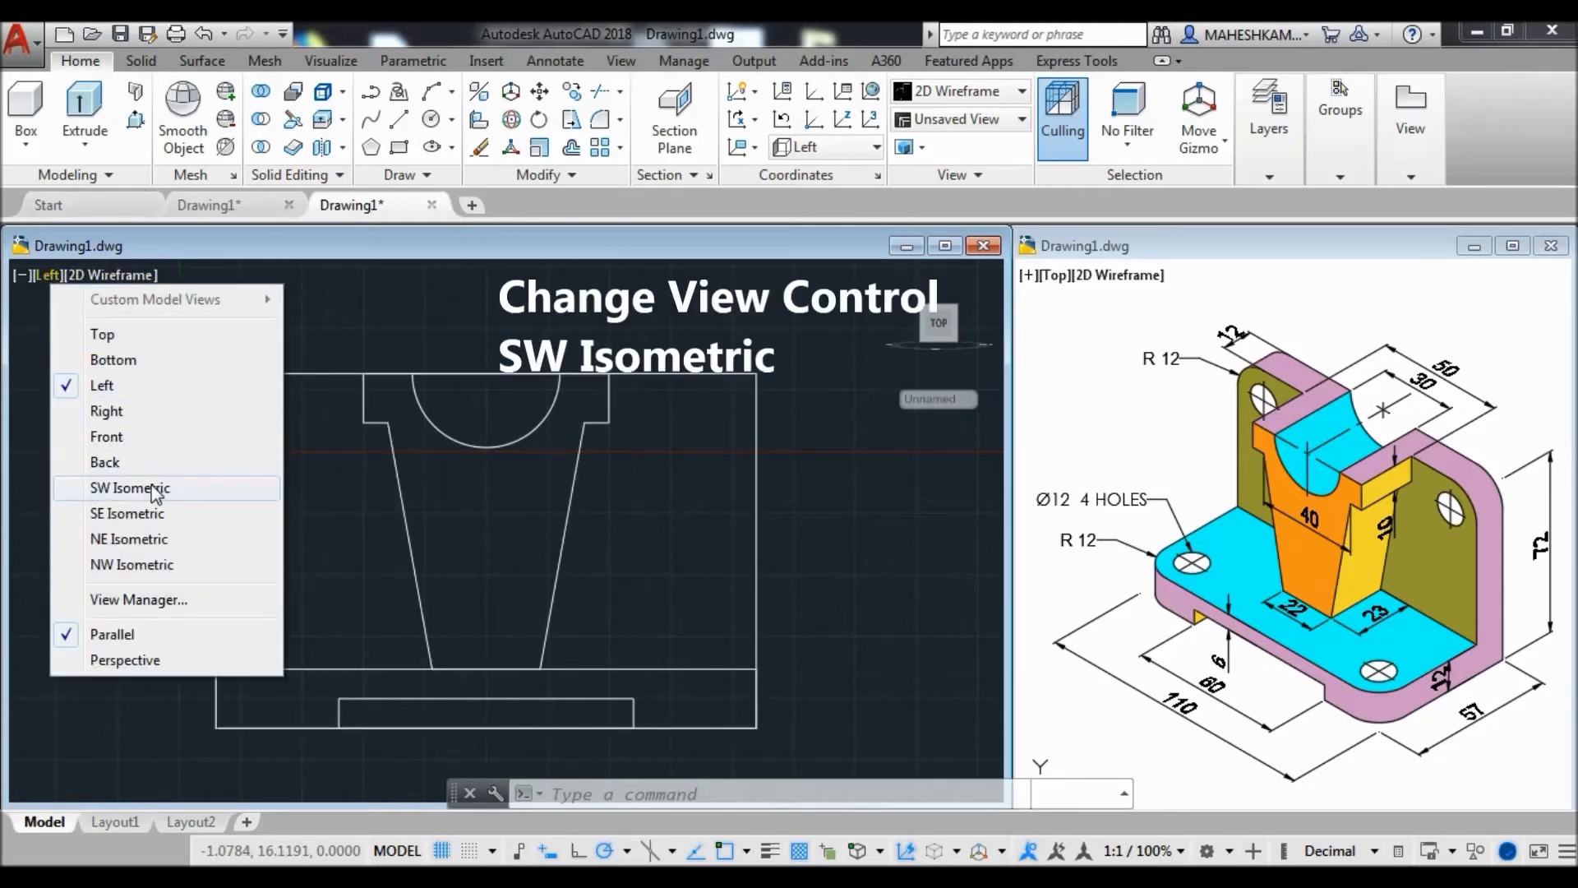
{"action": "left_click", "coordinate": [217, 486]}
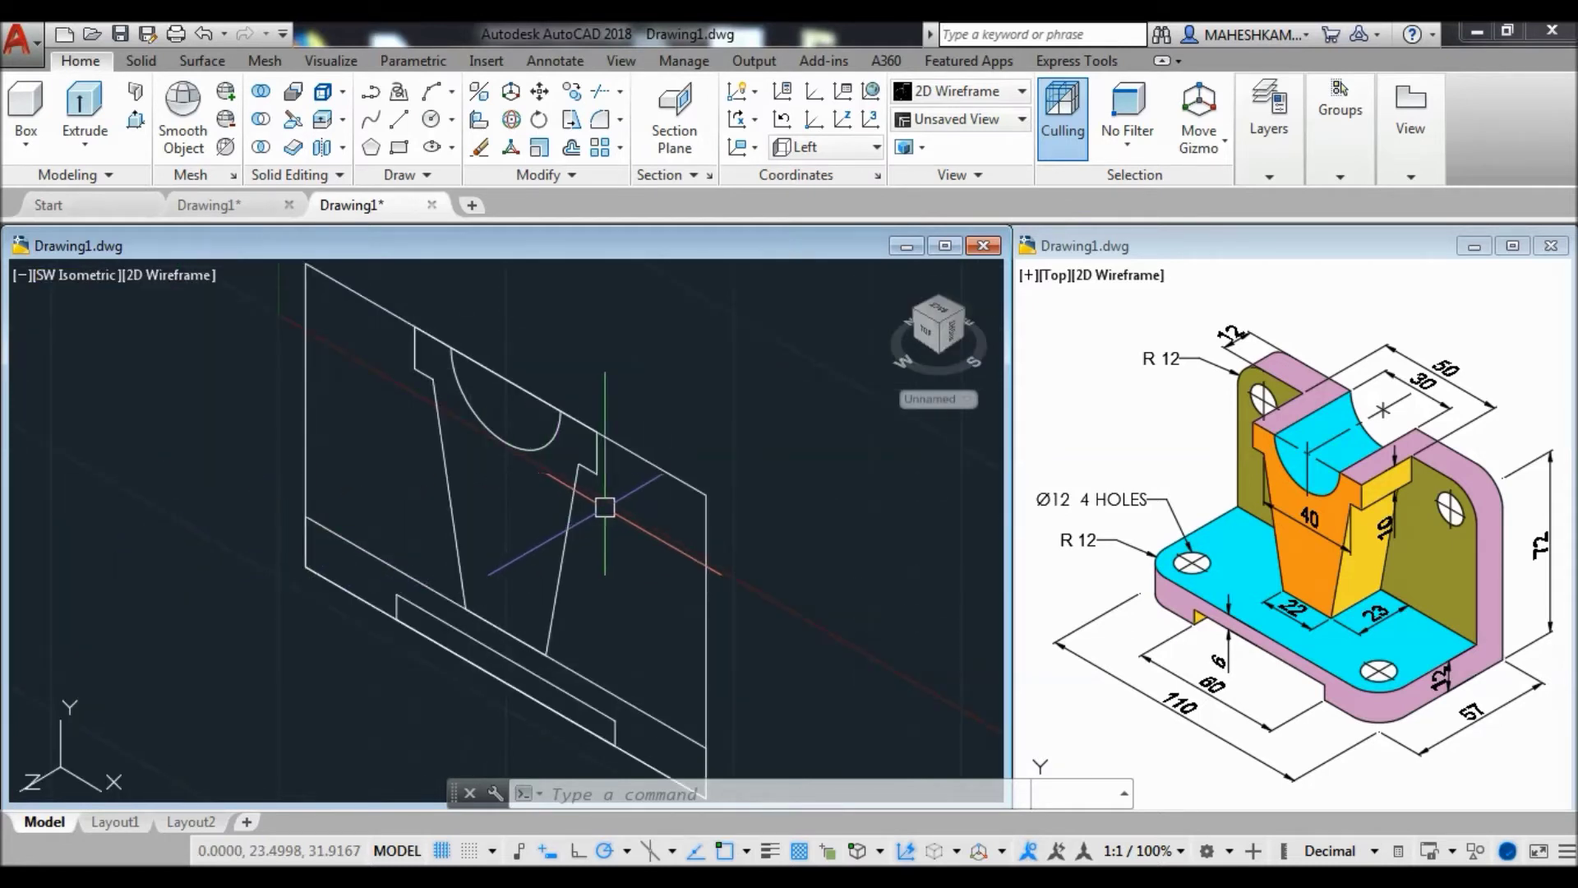
{"action": "middle_click_drag", "start_coordinate": [599, 504], "coordinate": [664, 530]}
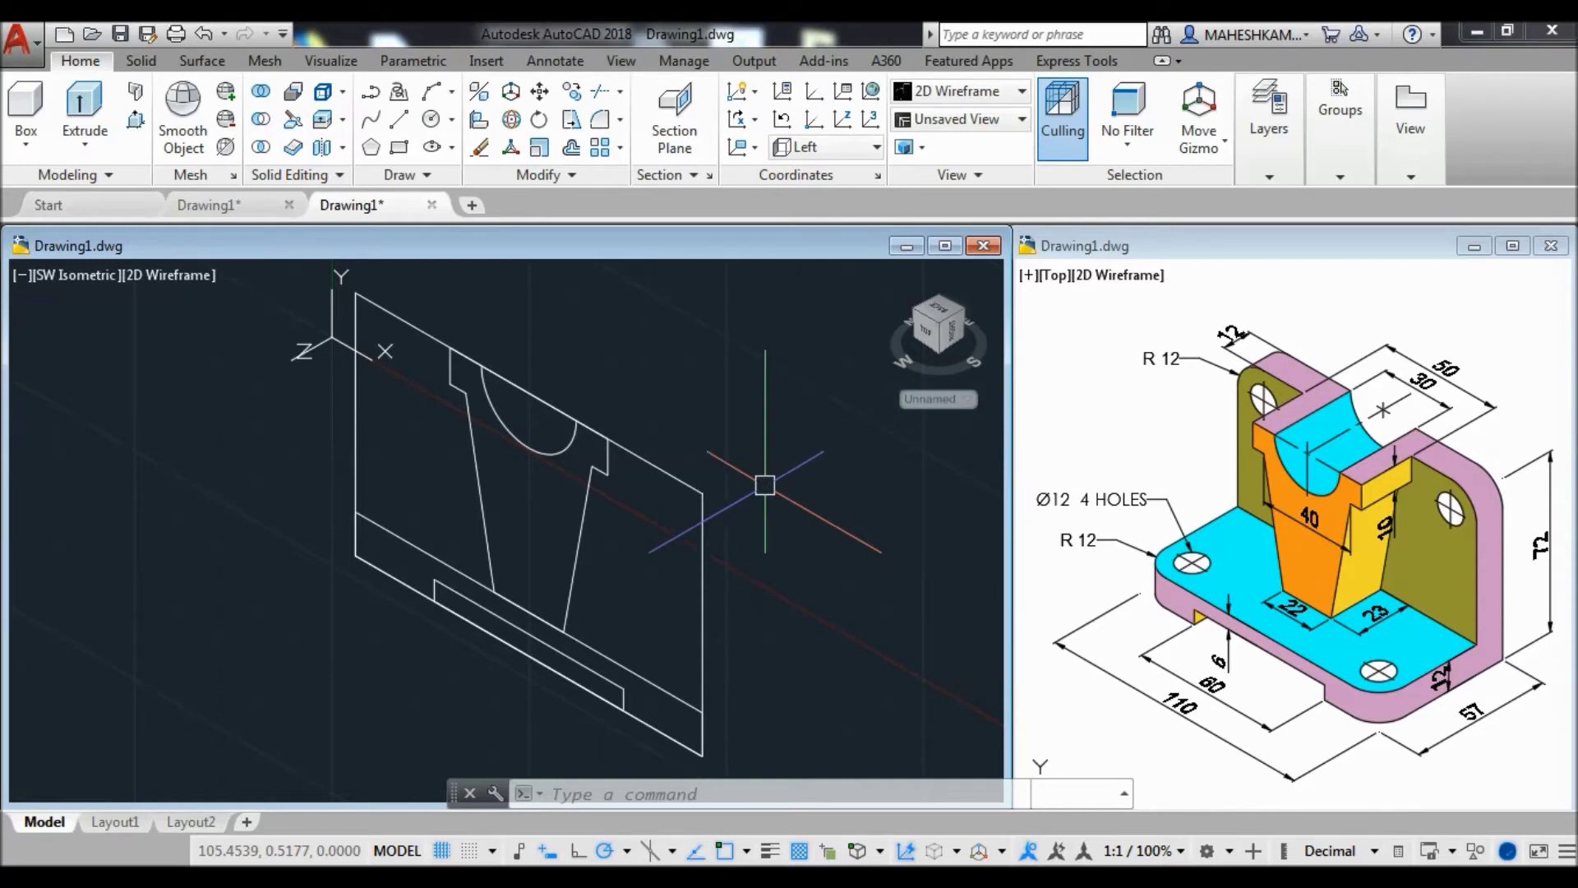
{"action": "left_click", "coordinate": [174, 287]}
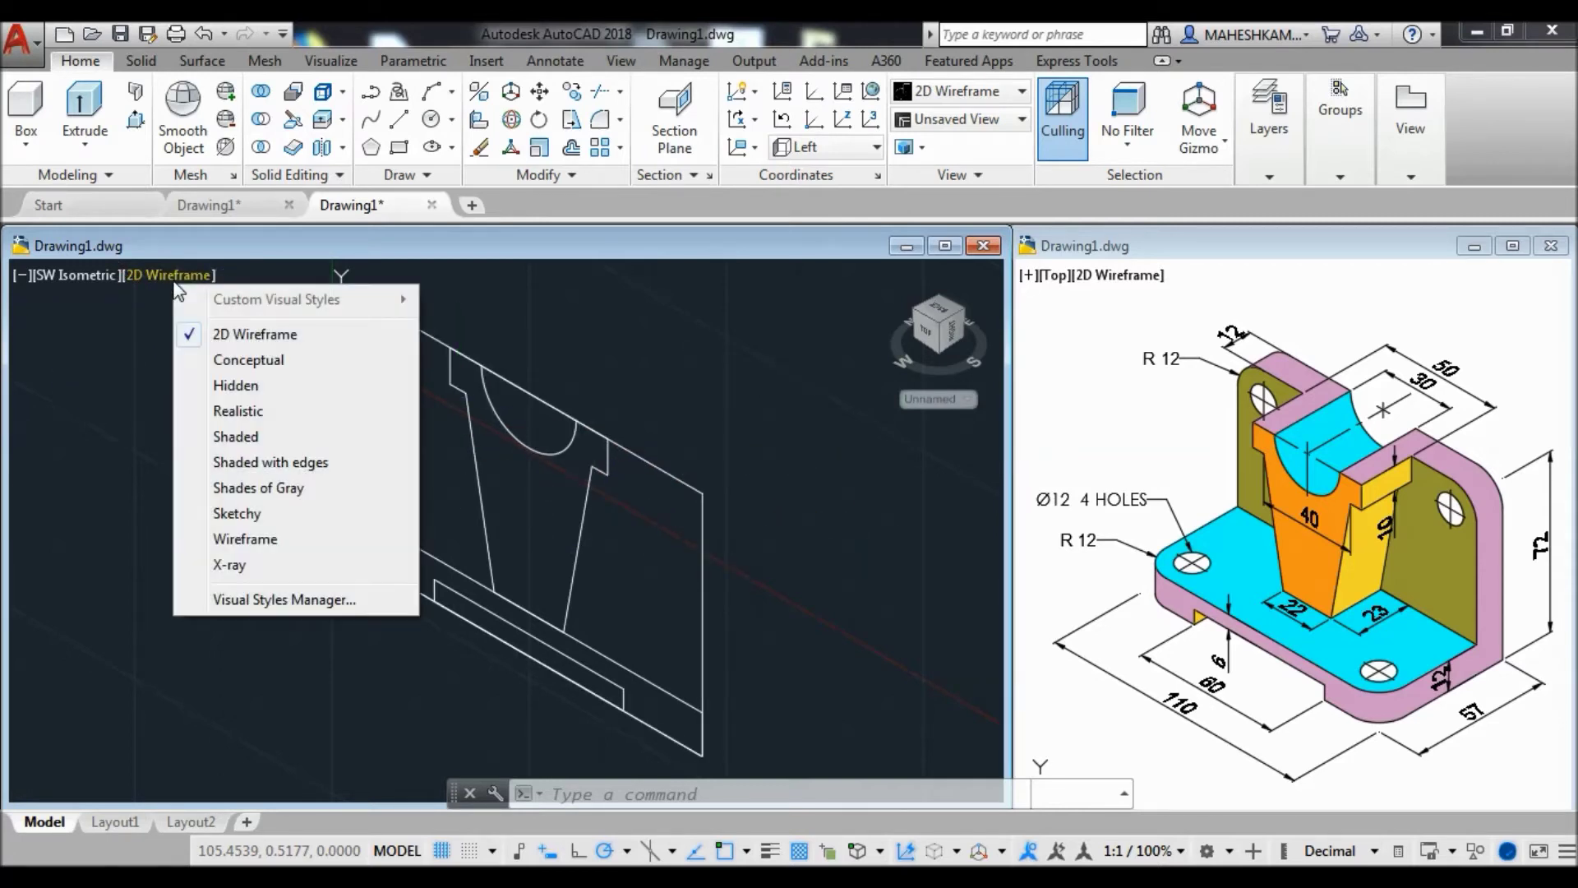
Set the isometric viewport's visual style to Shaded.
{"action": "left_click", "coordinate": [289, 435]}
{"action": "left_click_drag", "start_coordinate": [818, 557], "coordinate": [792, 567]}
{"action": "key", "text": "Escape"}
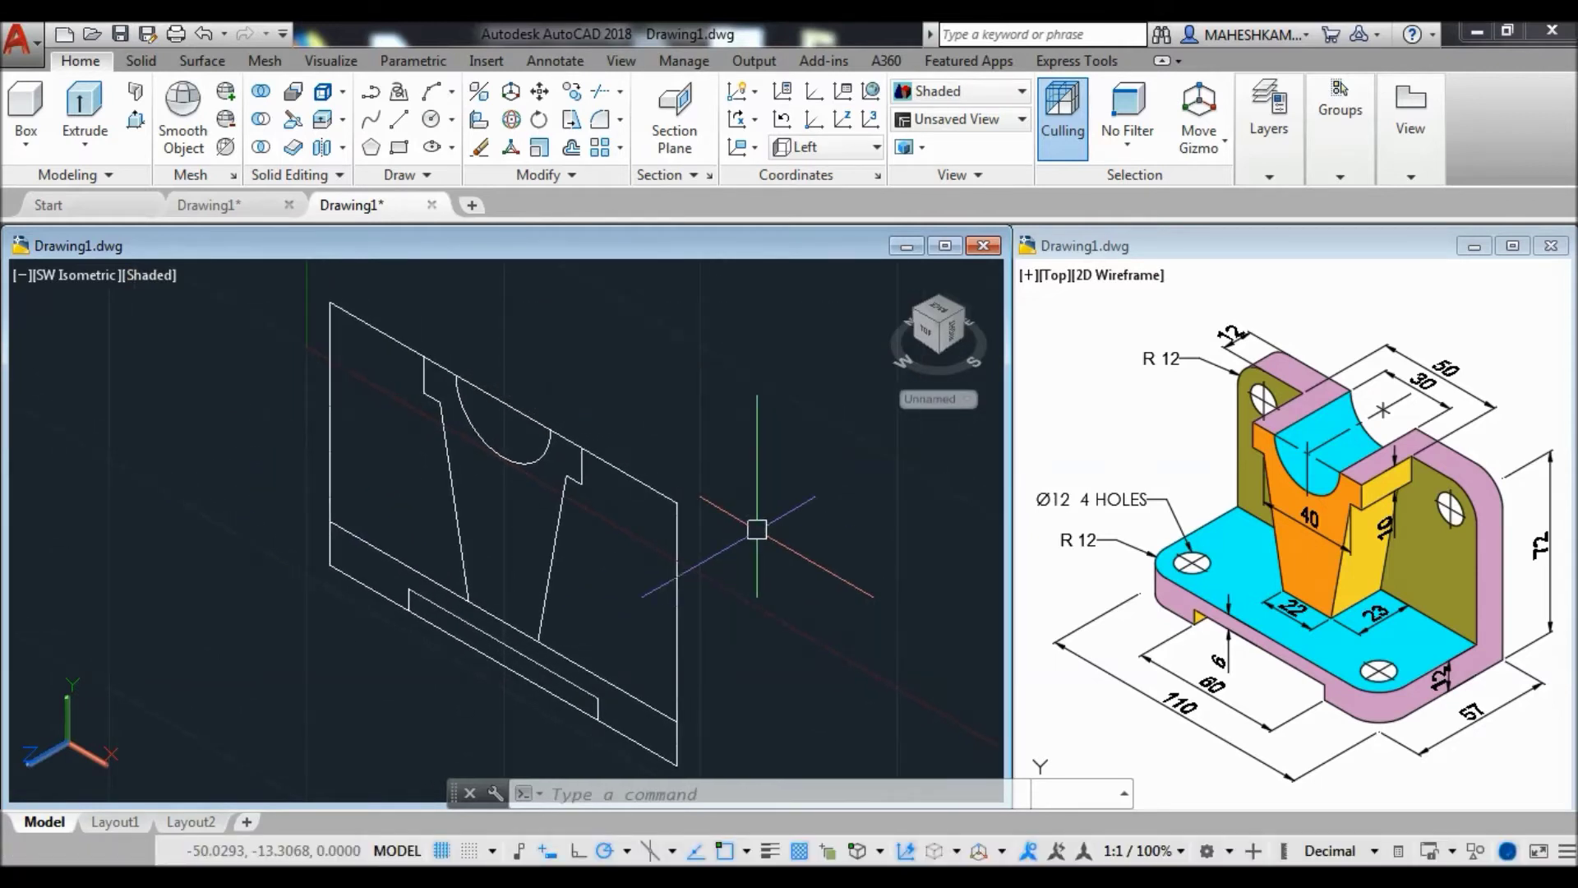
Presspull the area inside the outer outline to a height of 12.
{"action": "left_click", "coordinate": [136, 120]}
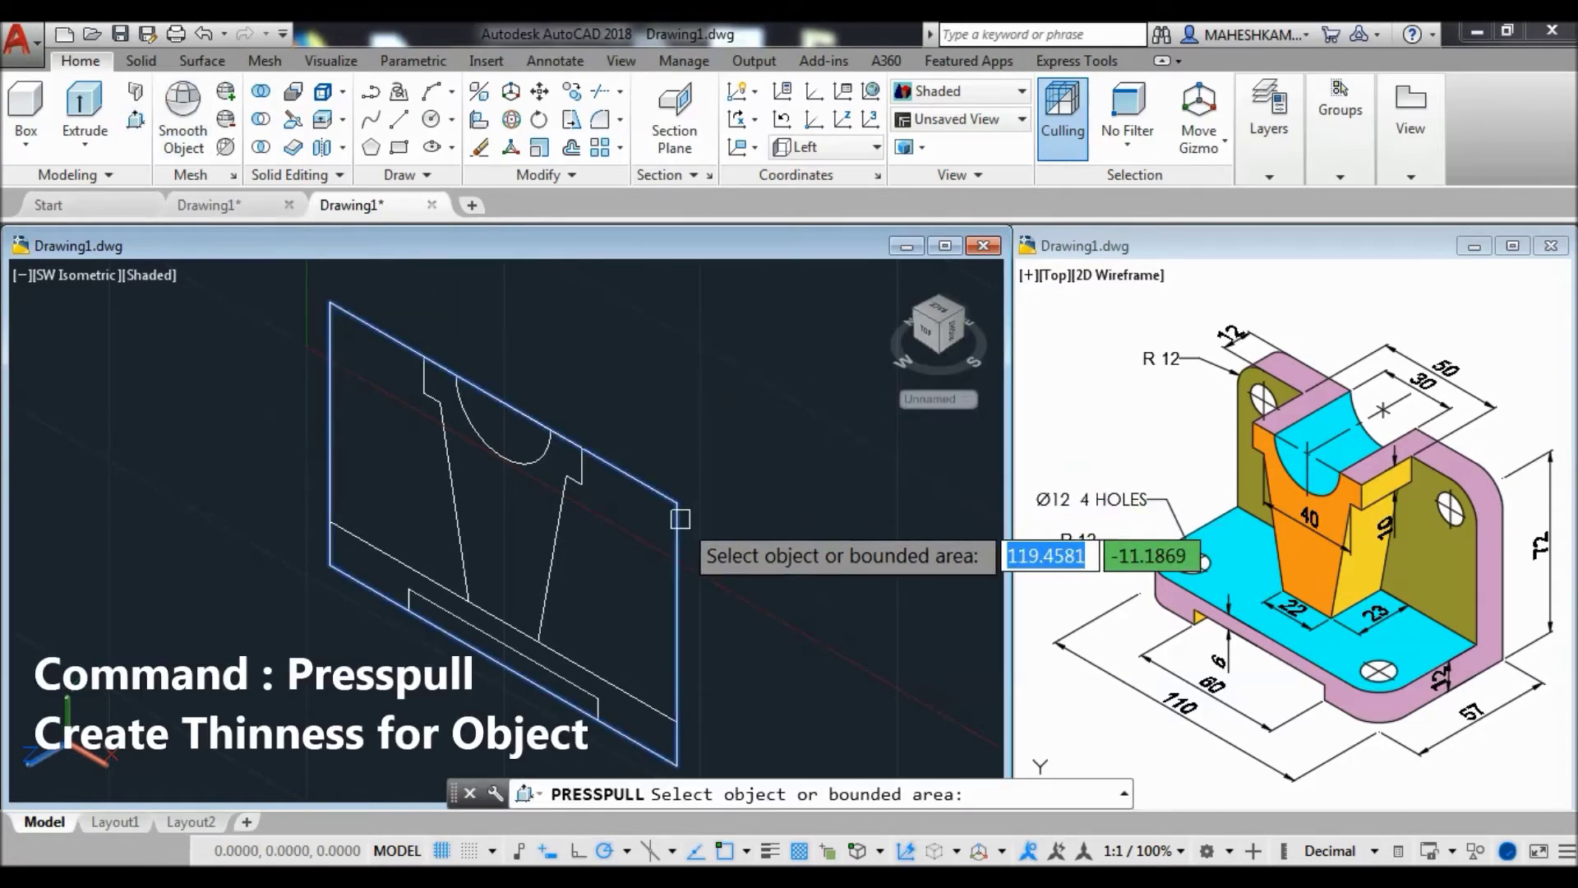
{"action": "left_click", "coordinate": [501, 531]}
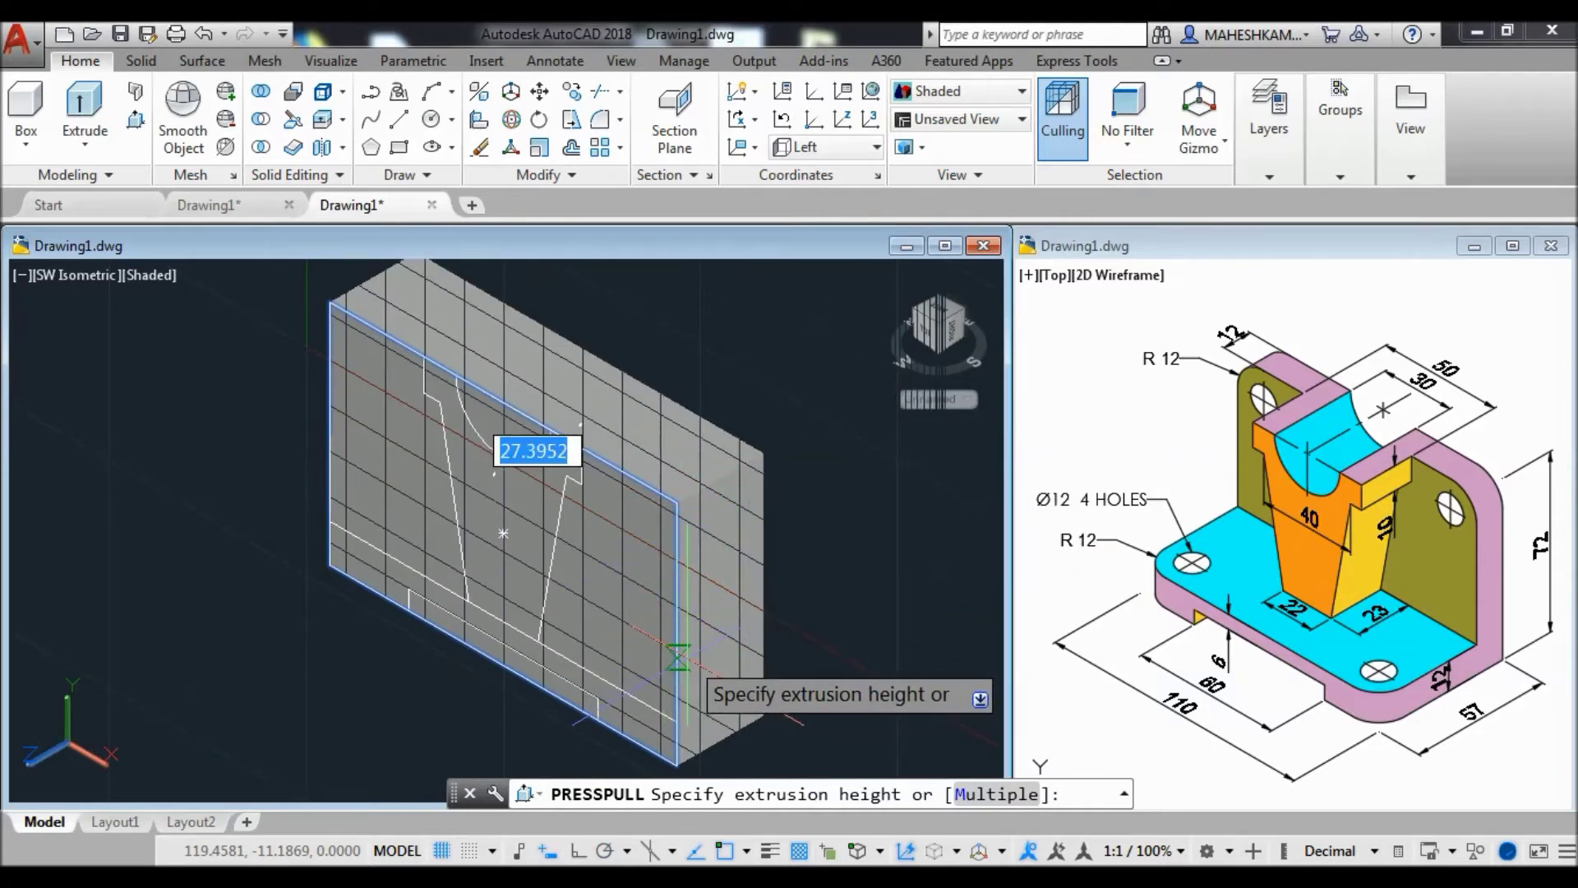
{"action": "type", "text": "12"}
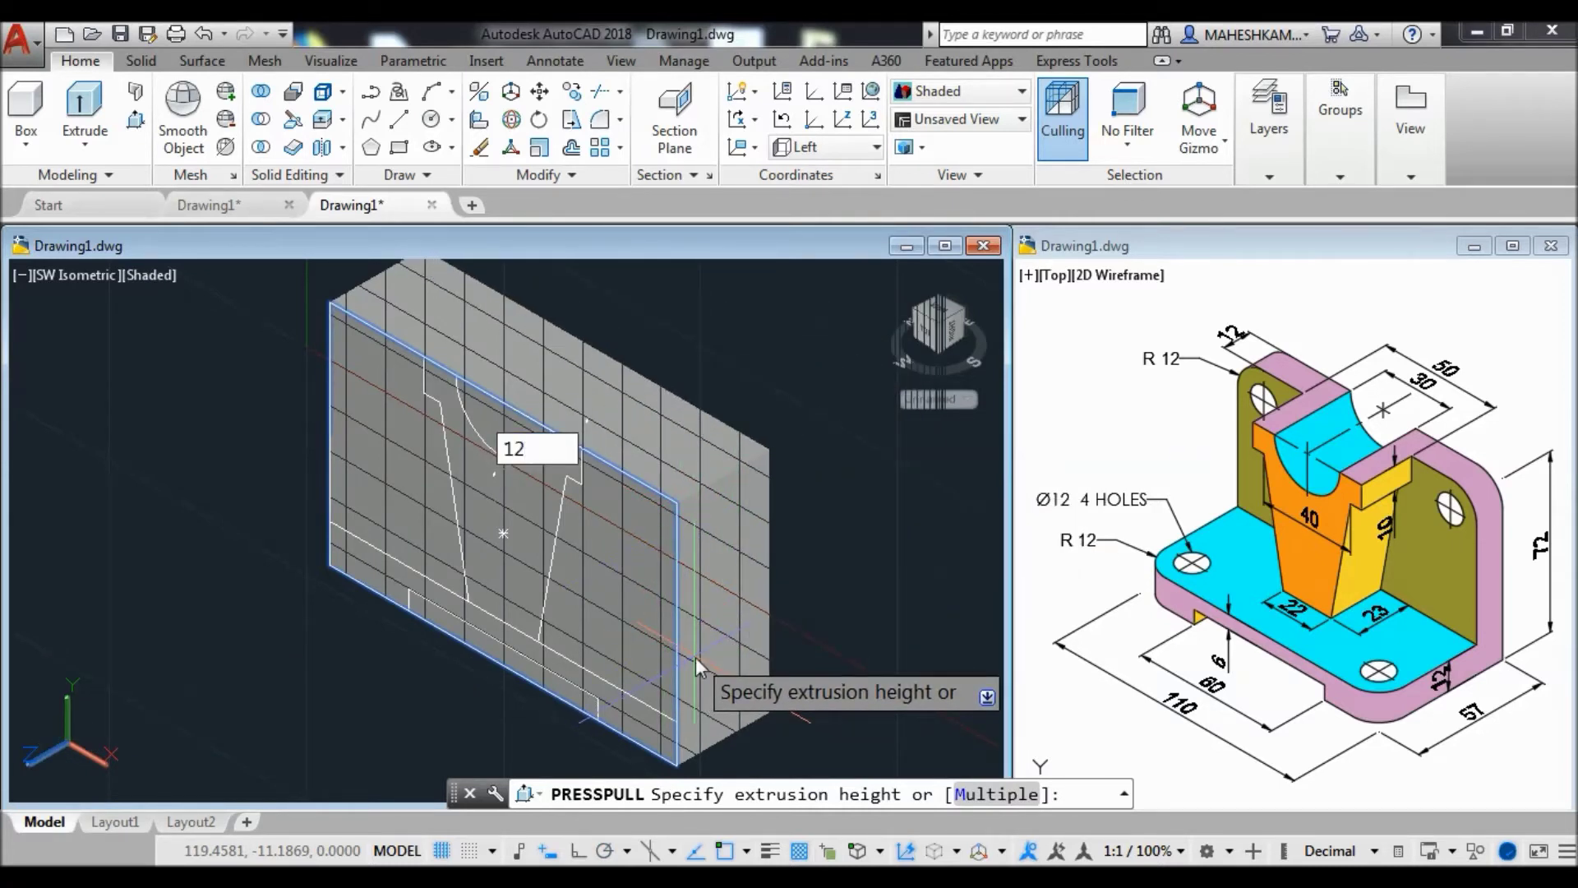
{"action": "key", "text": "Return"}
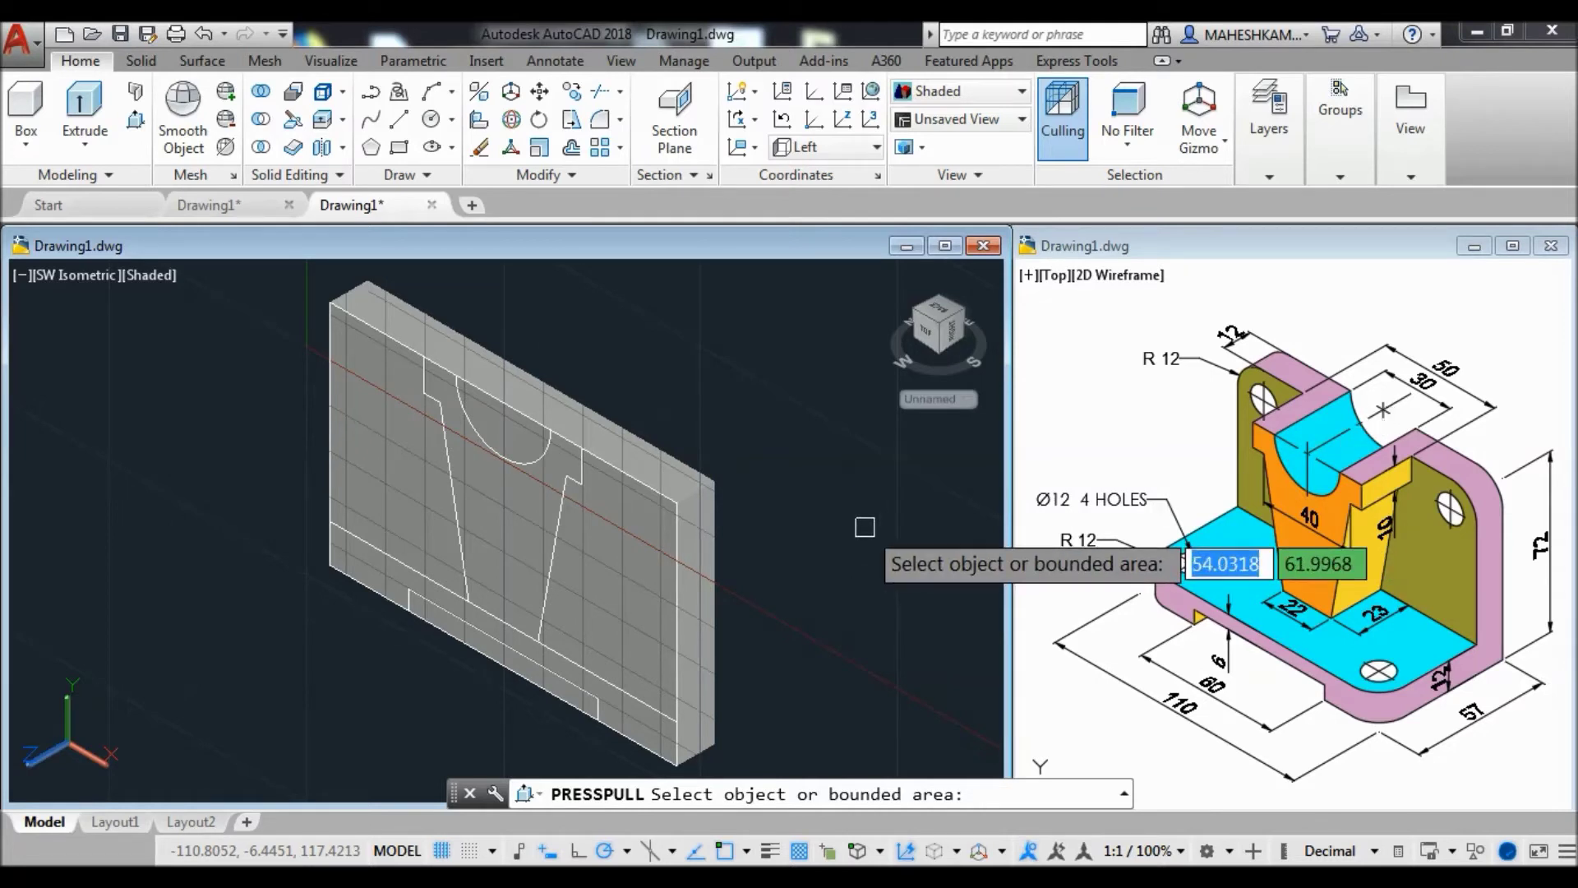
Push the semicircular area into the slab to cut the top notch.
{"action": "left_click", "coordinate": [498, 426]}
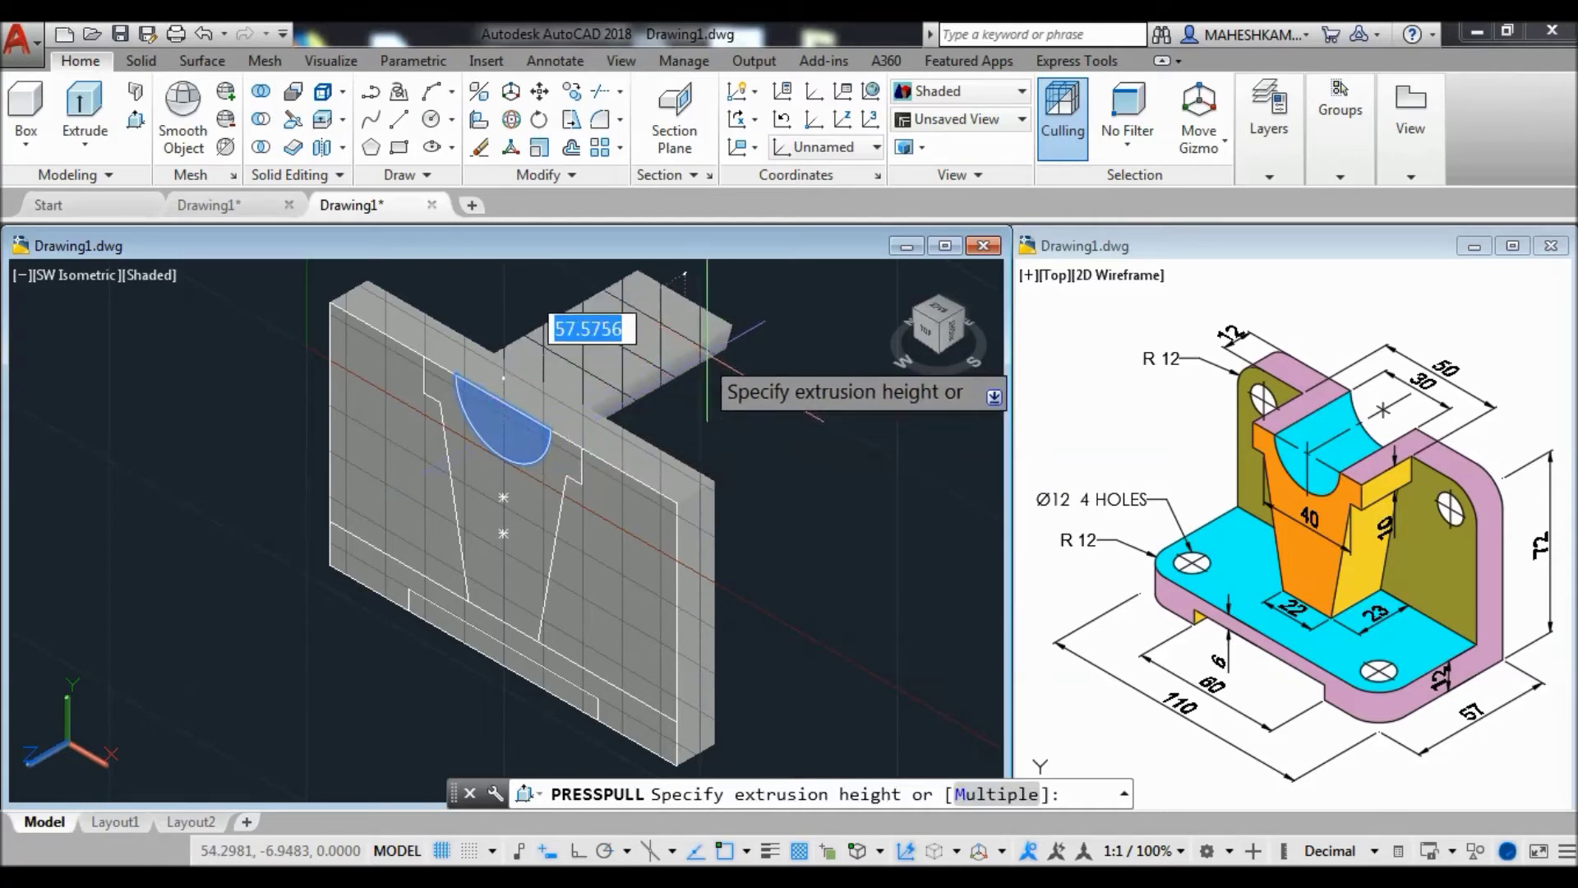
{"action": "left_click", "coordinate": [711, 349]}
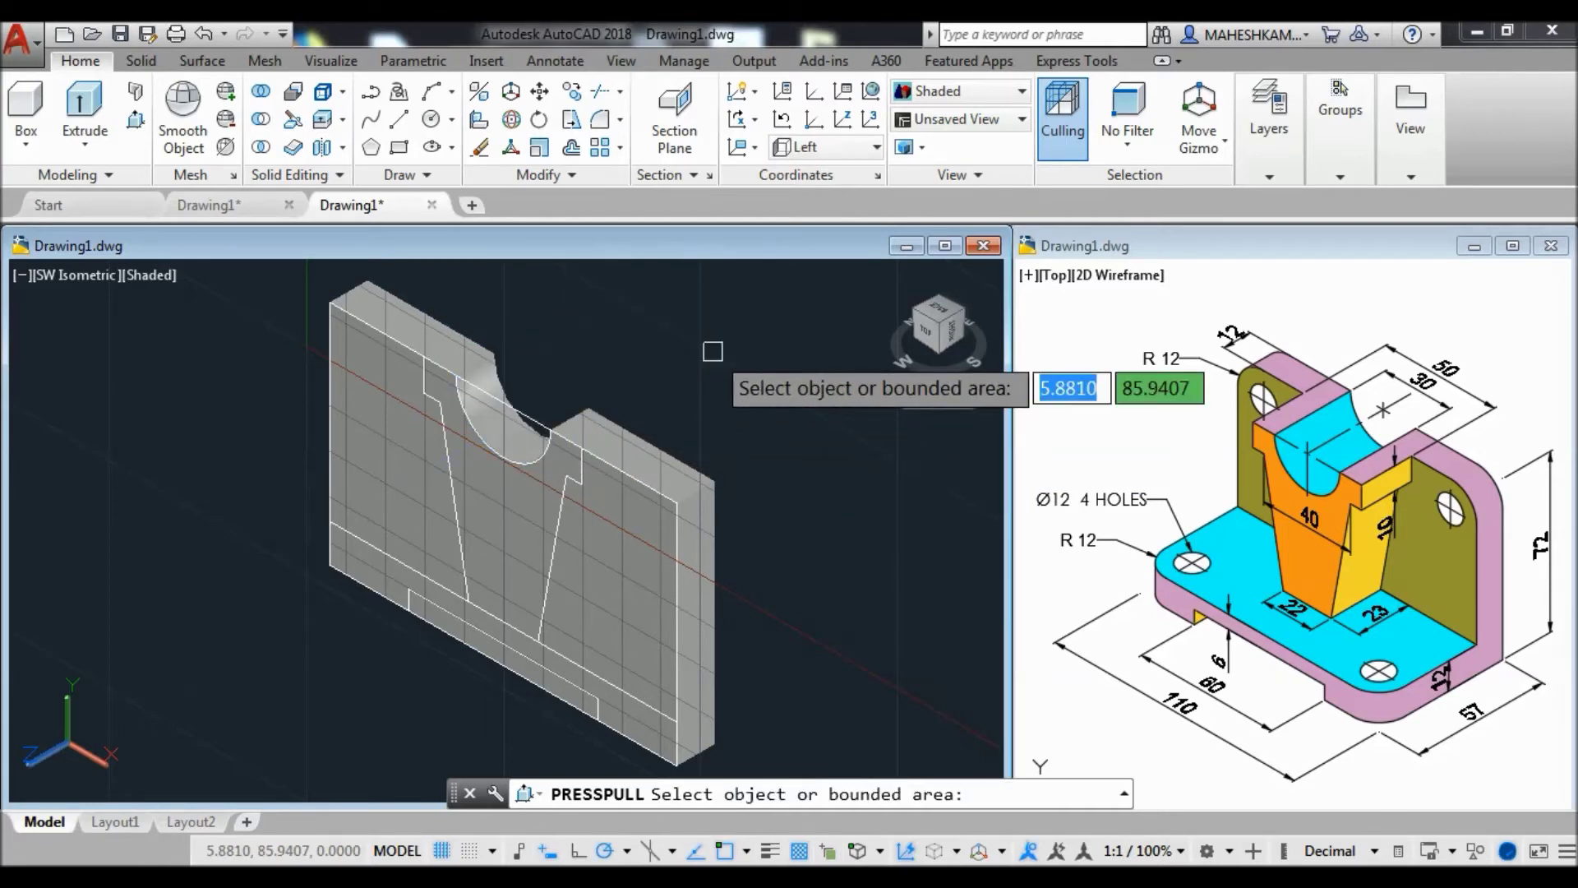
{"action": "scroll", "coordinate": [552, 686], "scroll_direction": "up", "scroll_amount": 1}
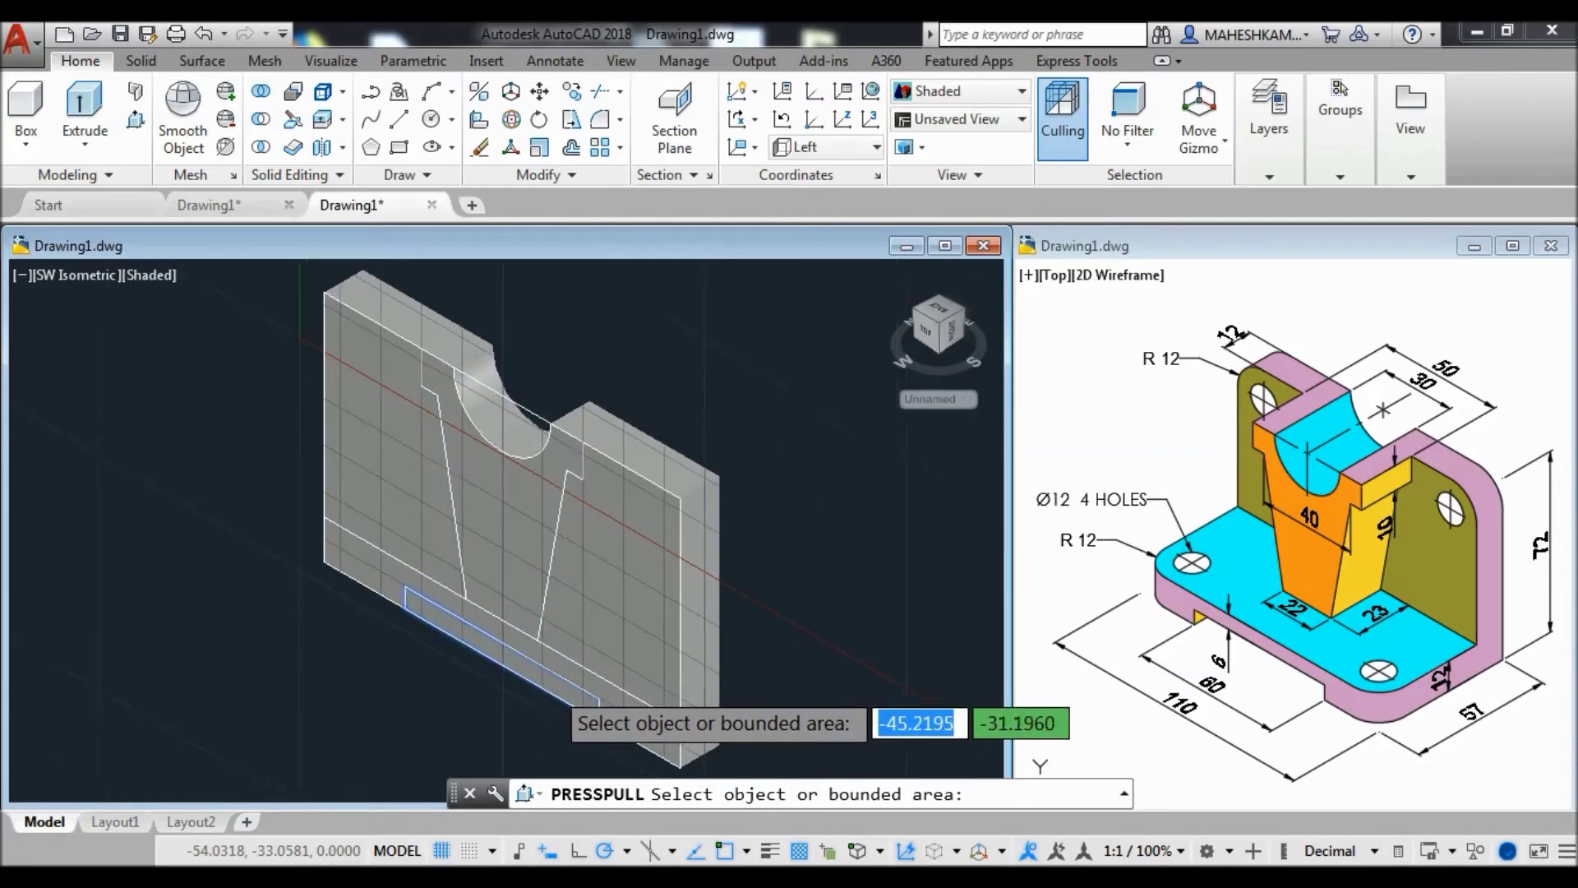
{"action": "scroll", "coordinate": [559, 692], "scroll_direction": "up", "scroll_amount": 1}
{"action": "scroll", "coordinate": [562, 690], "scroll_direction": "up", "scroll_amount": 1}
{"action": "scroll", "coordinate": [565, 689], "scroll_direction": "up", "scroll_amount": 2}
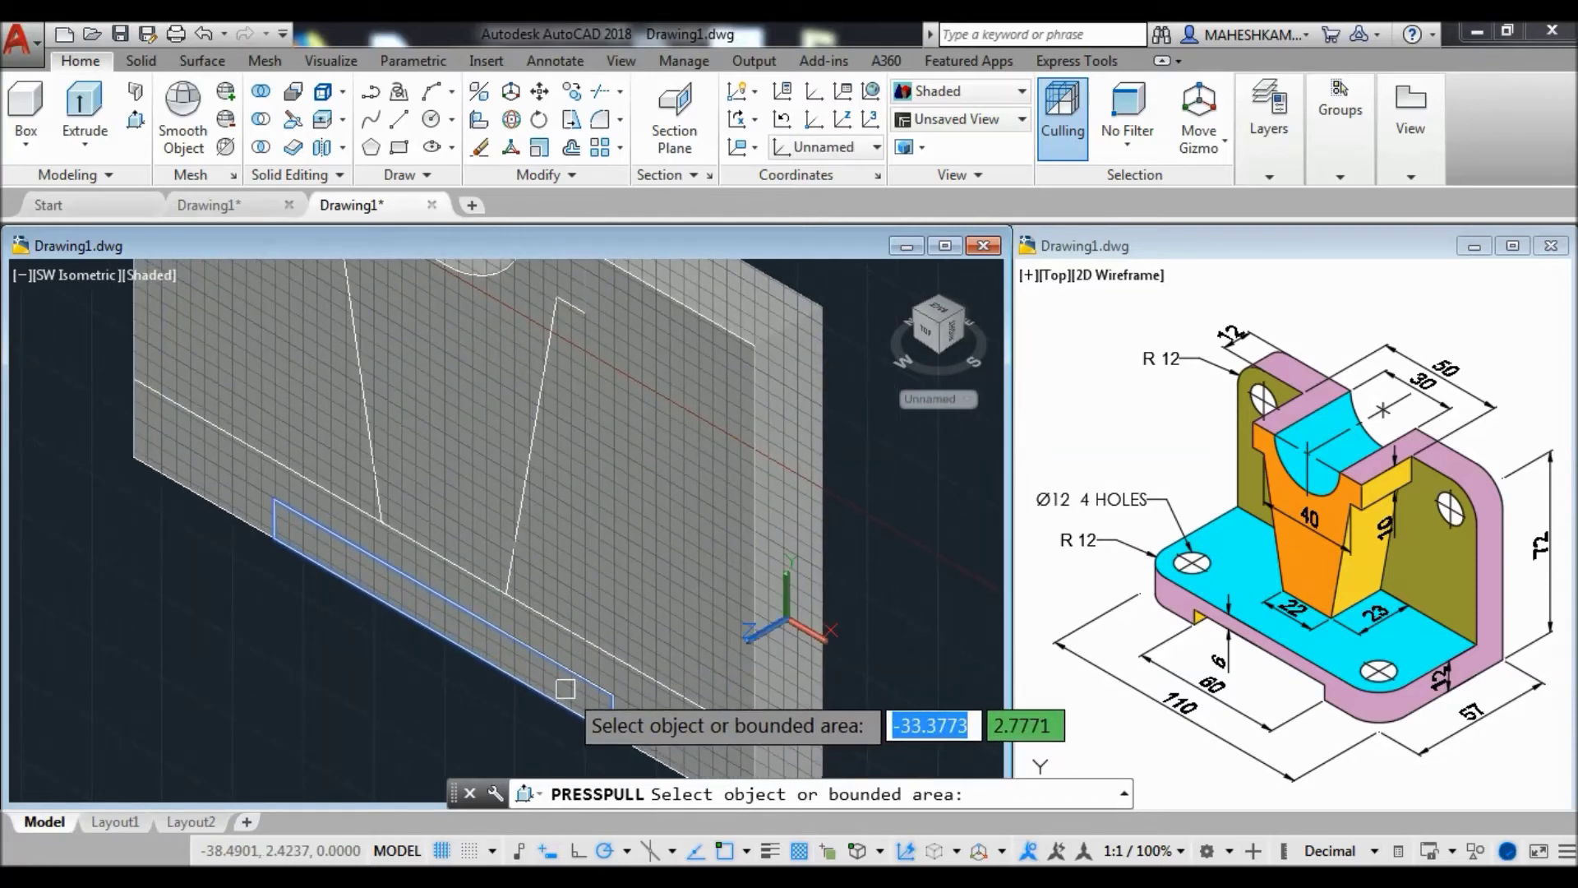
Push the narrow bottom strip into the slab as a recessed slot.
{"action": "left_click", "coordinate": [566, 689]}
{"action": "scroll", "coordinate": [565, 683], "scroll_direction": "down", "scroll_amount": 2}
{"action": "scroll", "coordinate": [564, 678], "scroll_direction": "down", "scroll_amount": 1}
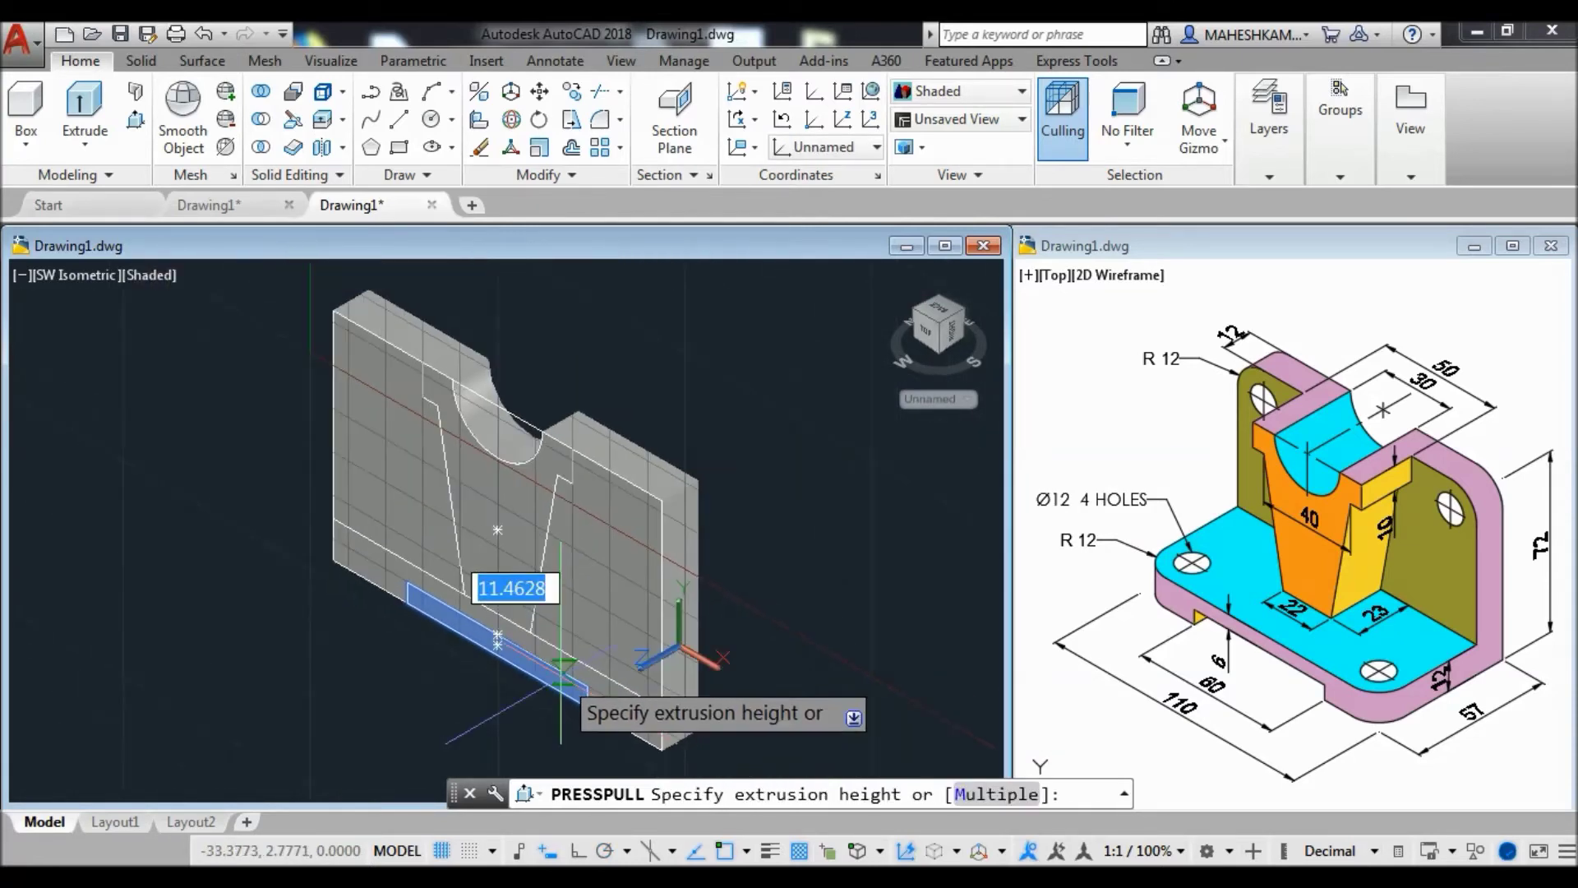
{"action": "scroll", "coordinate": [563, 672], "scroll_direction": "down", "scroll_amount": 1}
{"action": "left_click", "coordinate": [829, 533]}
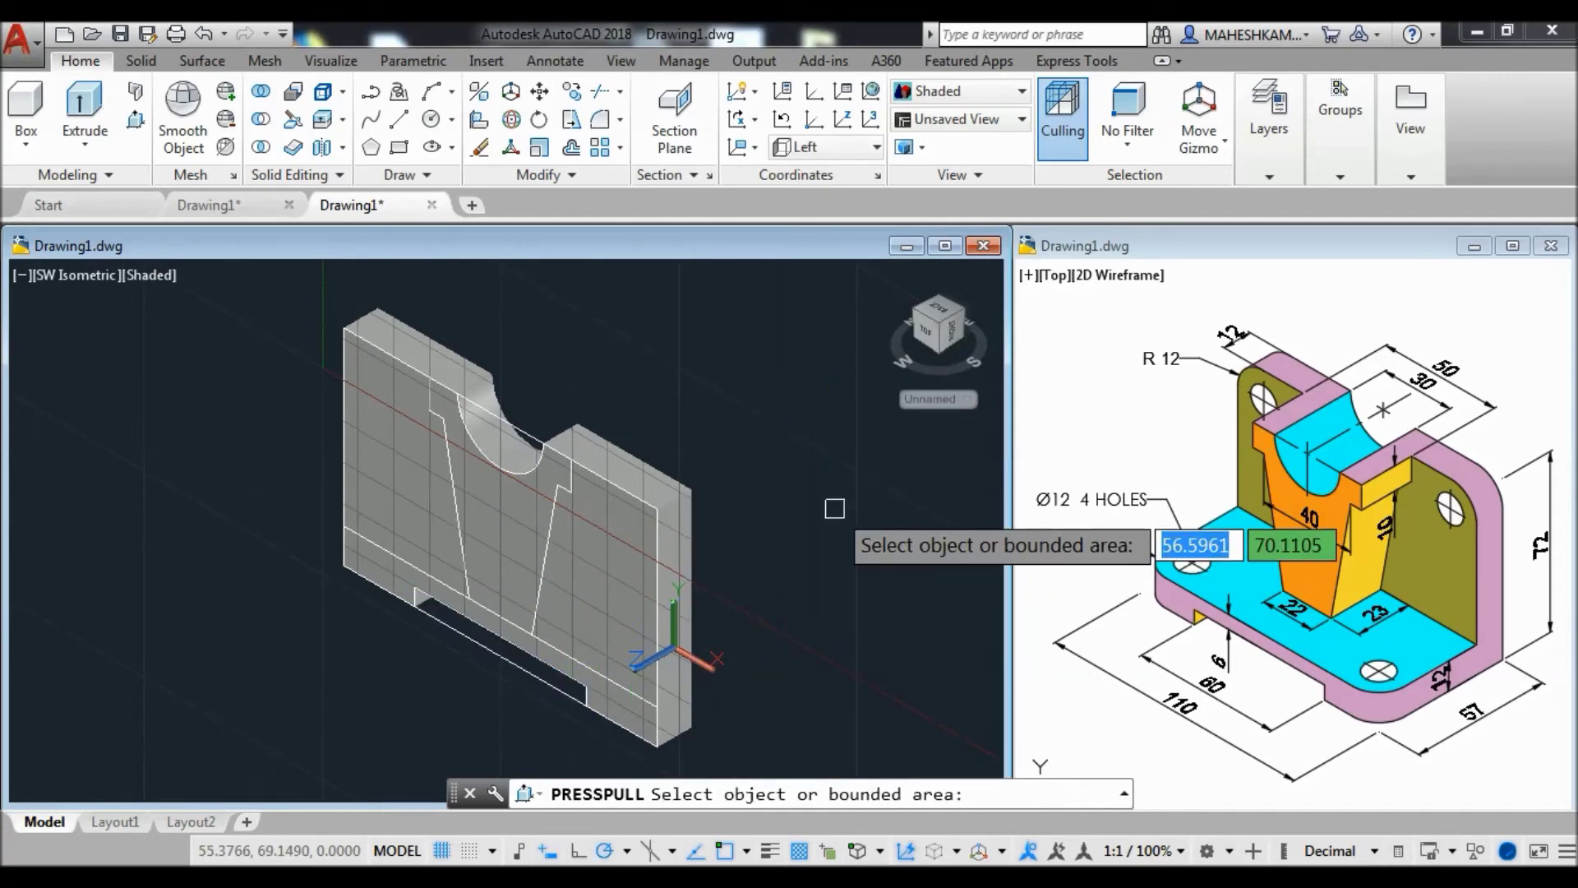
{"action": "middle_click_drag", "start_coordinate": [782, 620], "coordinate": [786, 583]}
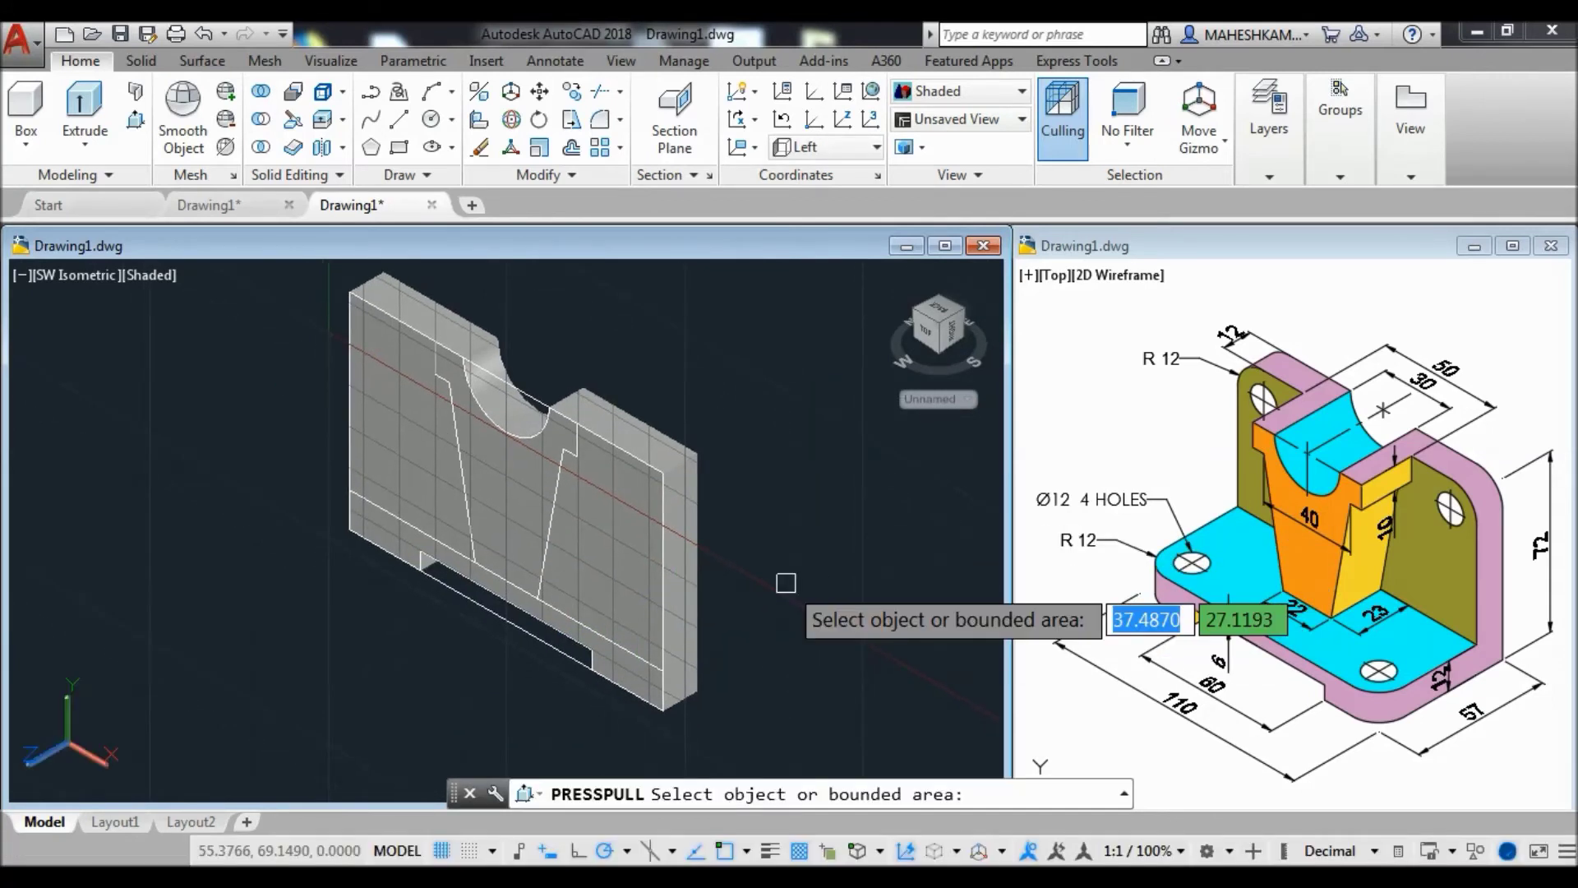
{"action": "key", "text": "Escape"}
{"action": "middle_click_drag", "start_coordinate": [779, 633], "coordinate": [793, 645]}
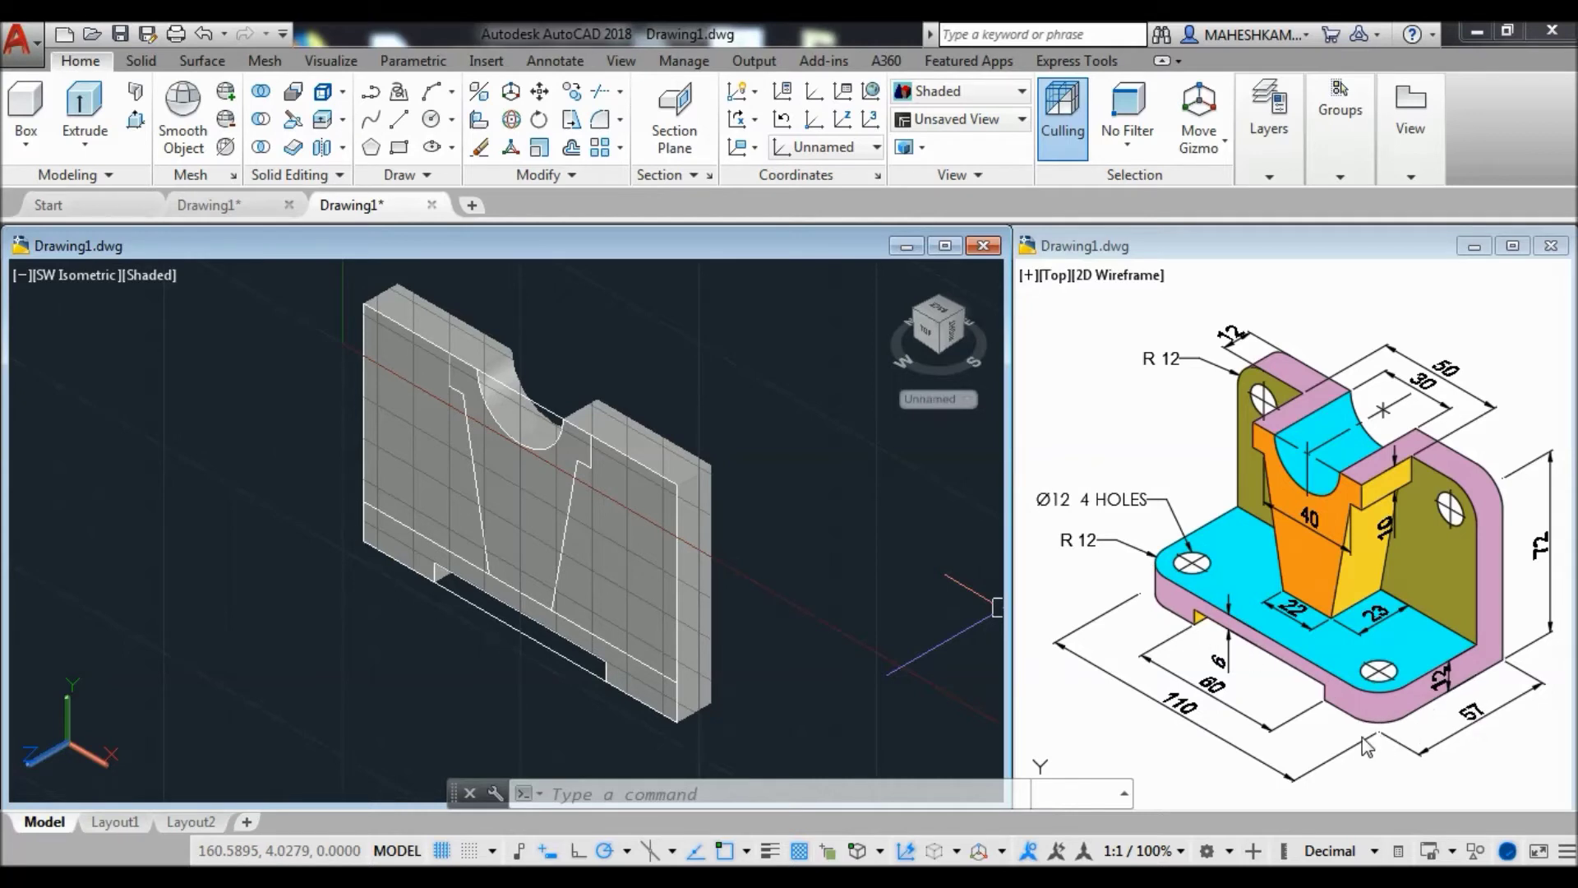
{"action": "middle_click_drag", "start_coordinate": [733, 659], "coordinate": [732, 654]}
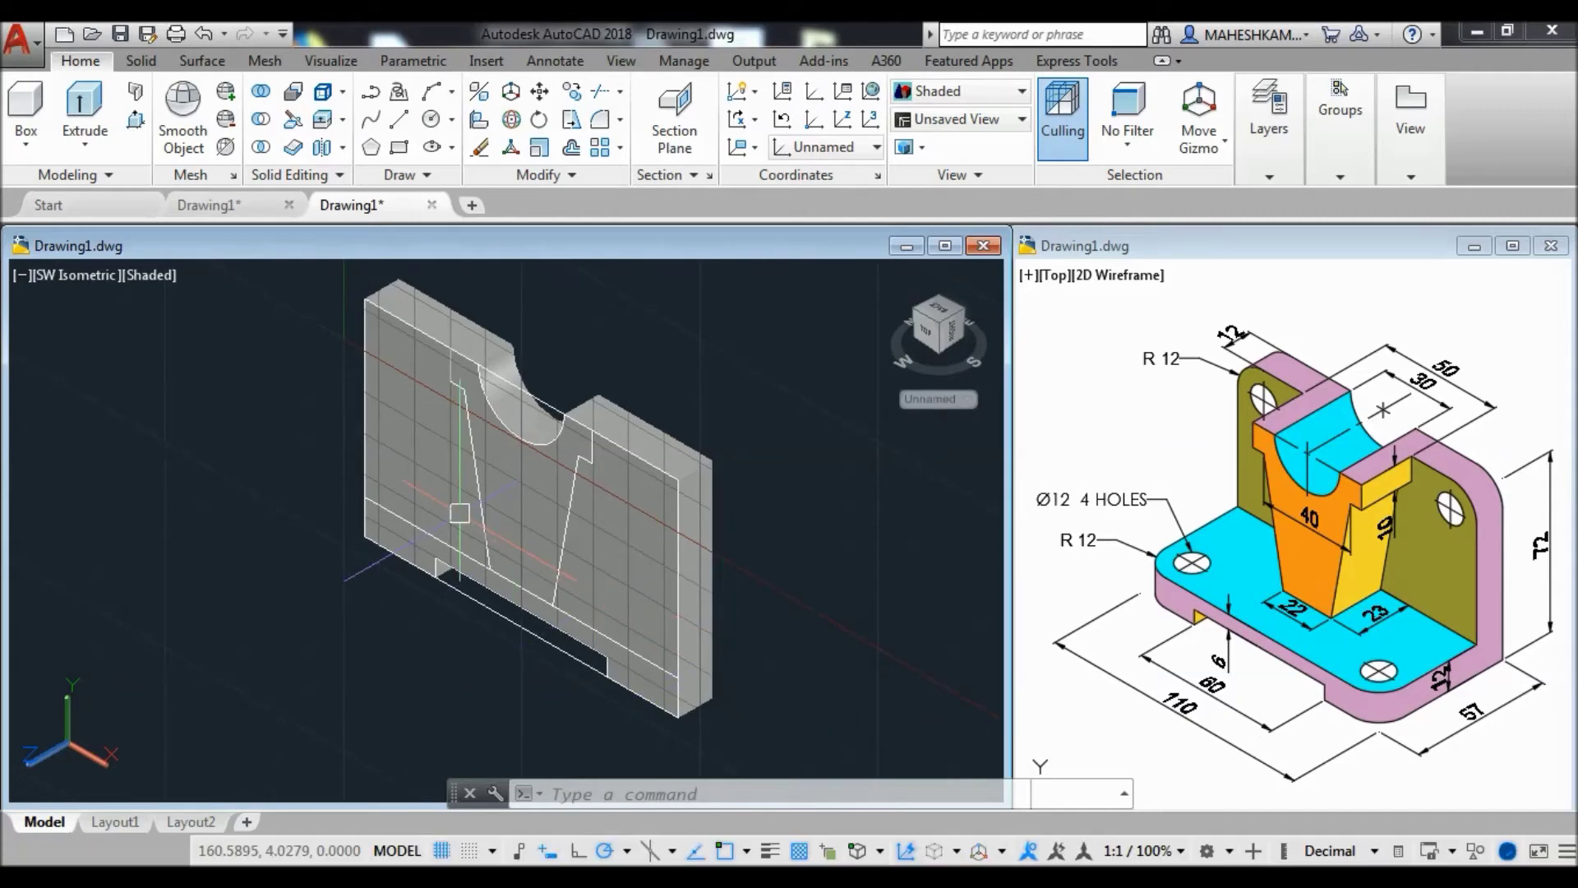
{"action": "left_click", "coordinate": [136, 125]}
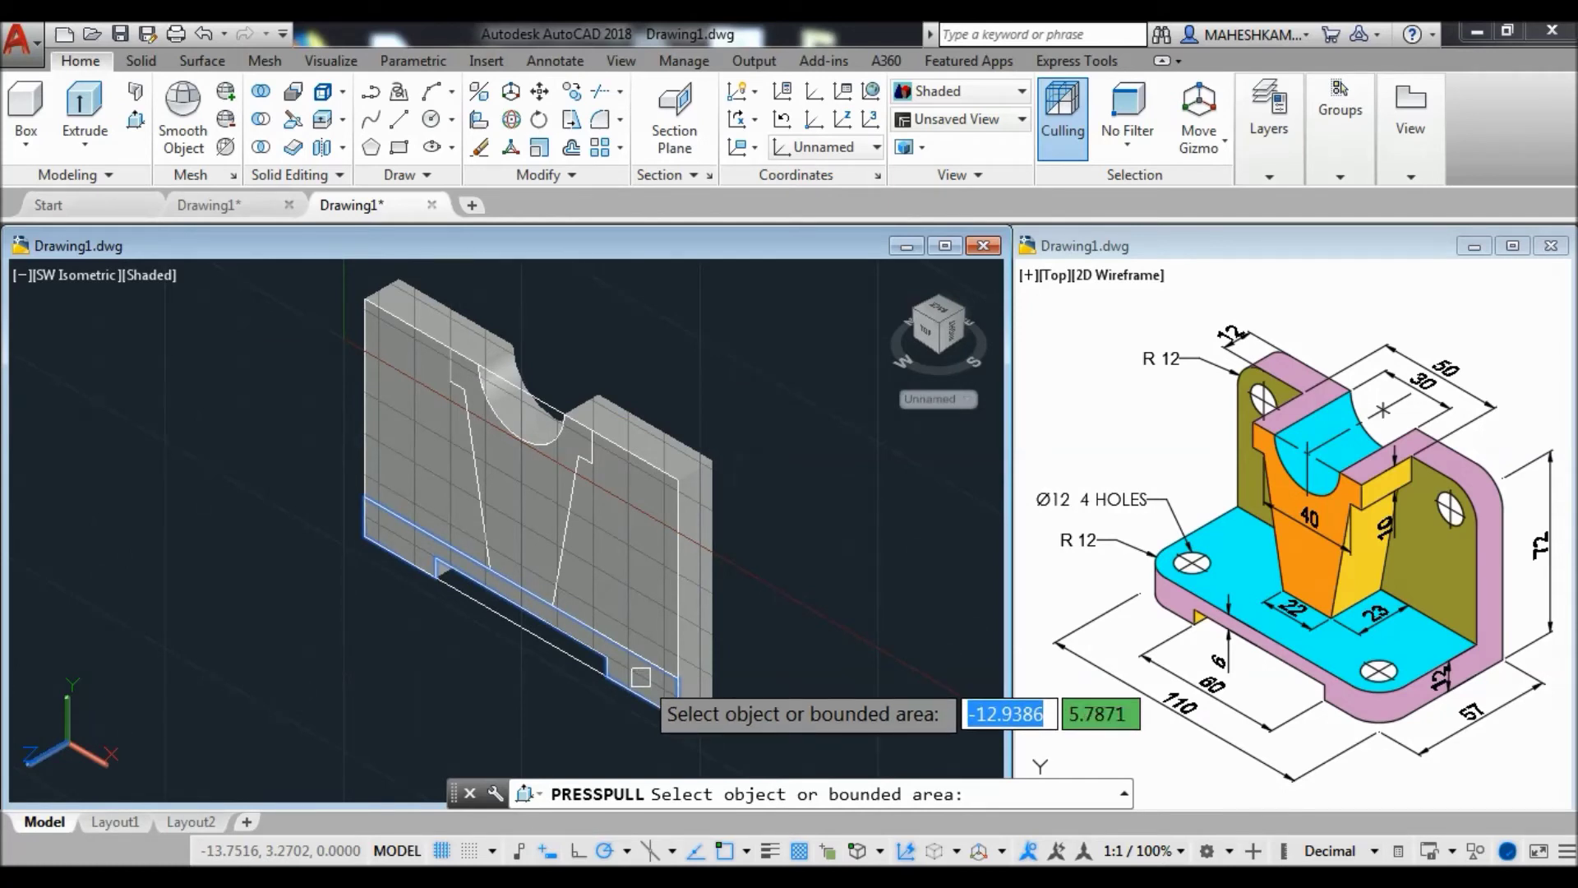
Pull the bottom strip face out 45 to form the base plate.
{"action": "left_click", "coordinate": [641, 677]}
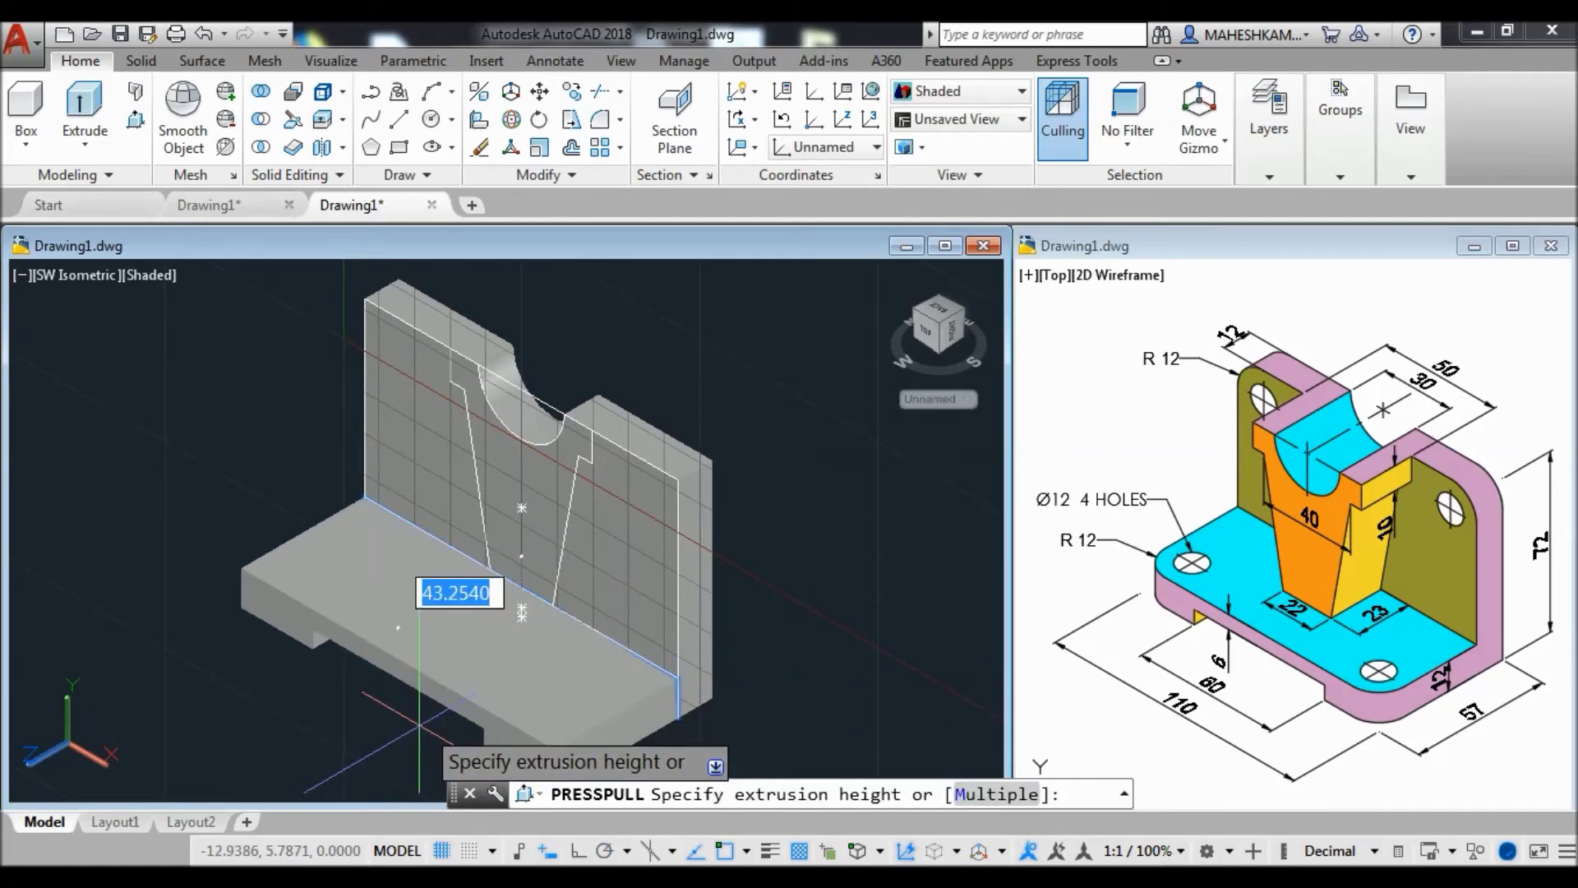
{"action": "mouse_move", "coordinate": [272, 701]}
{"action": "middle_mouse_down"}
{"action": "mouse_move", "coordinate": [329, 644]}
{"action": "mouse_move", "coordinate": [365, 683]}
{"action": "middle_mouse_up"}
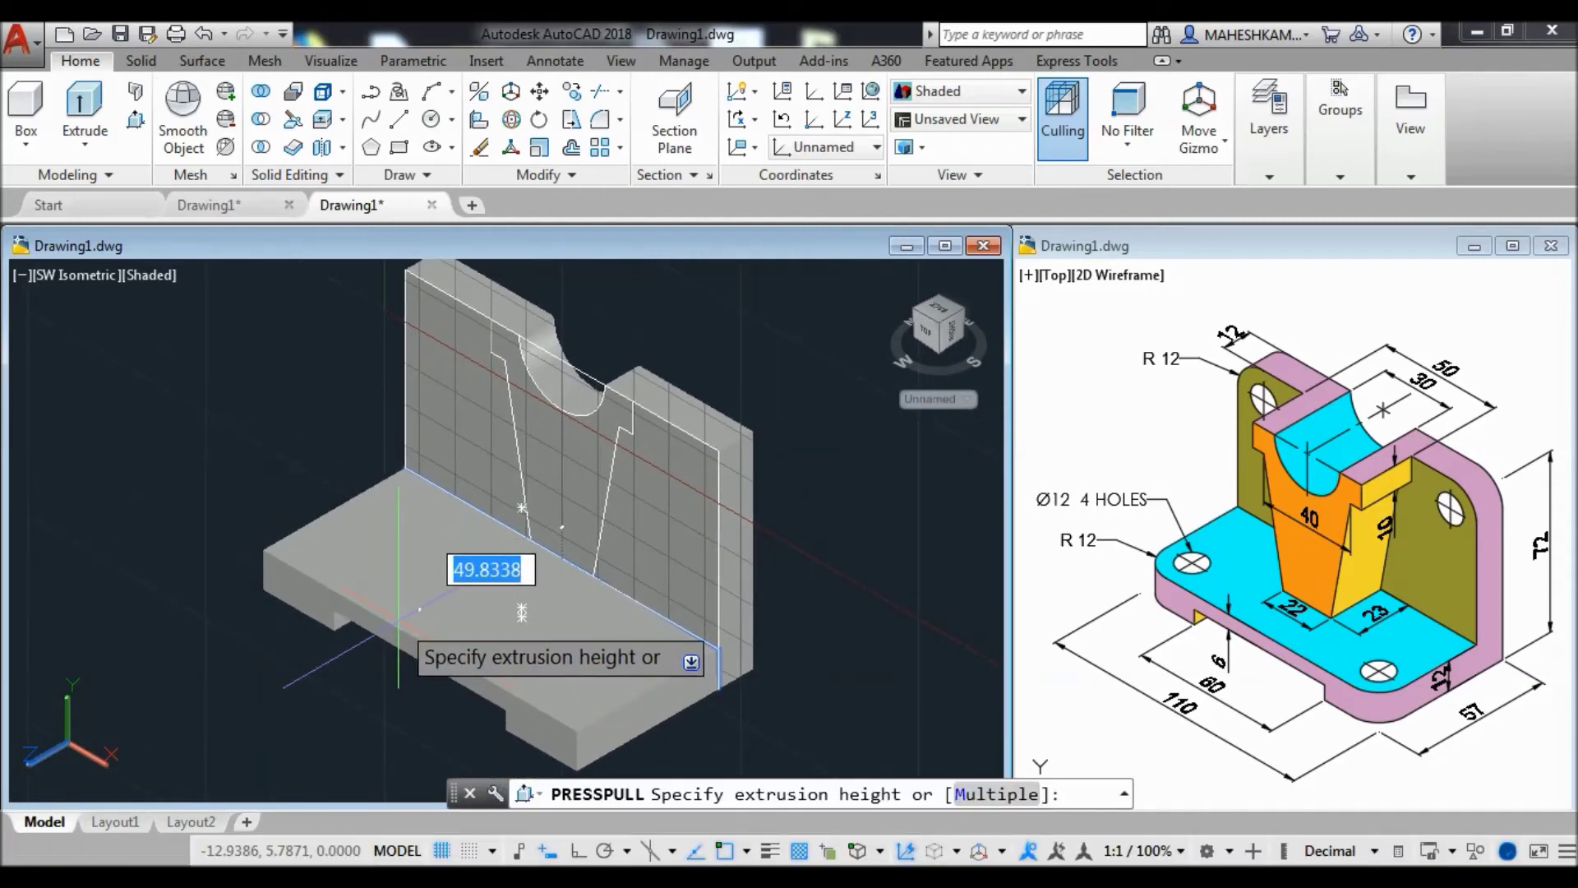
{"action": "type", "text": "57"}
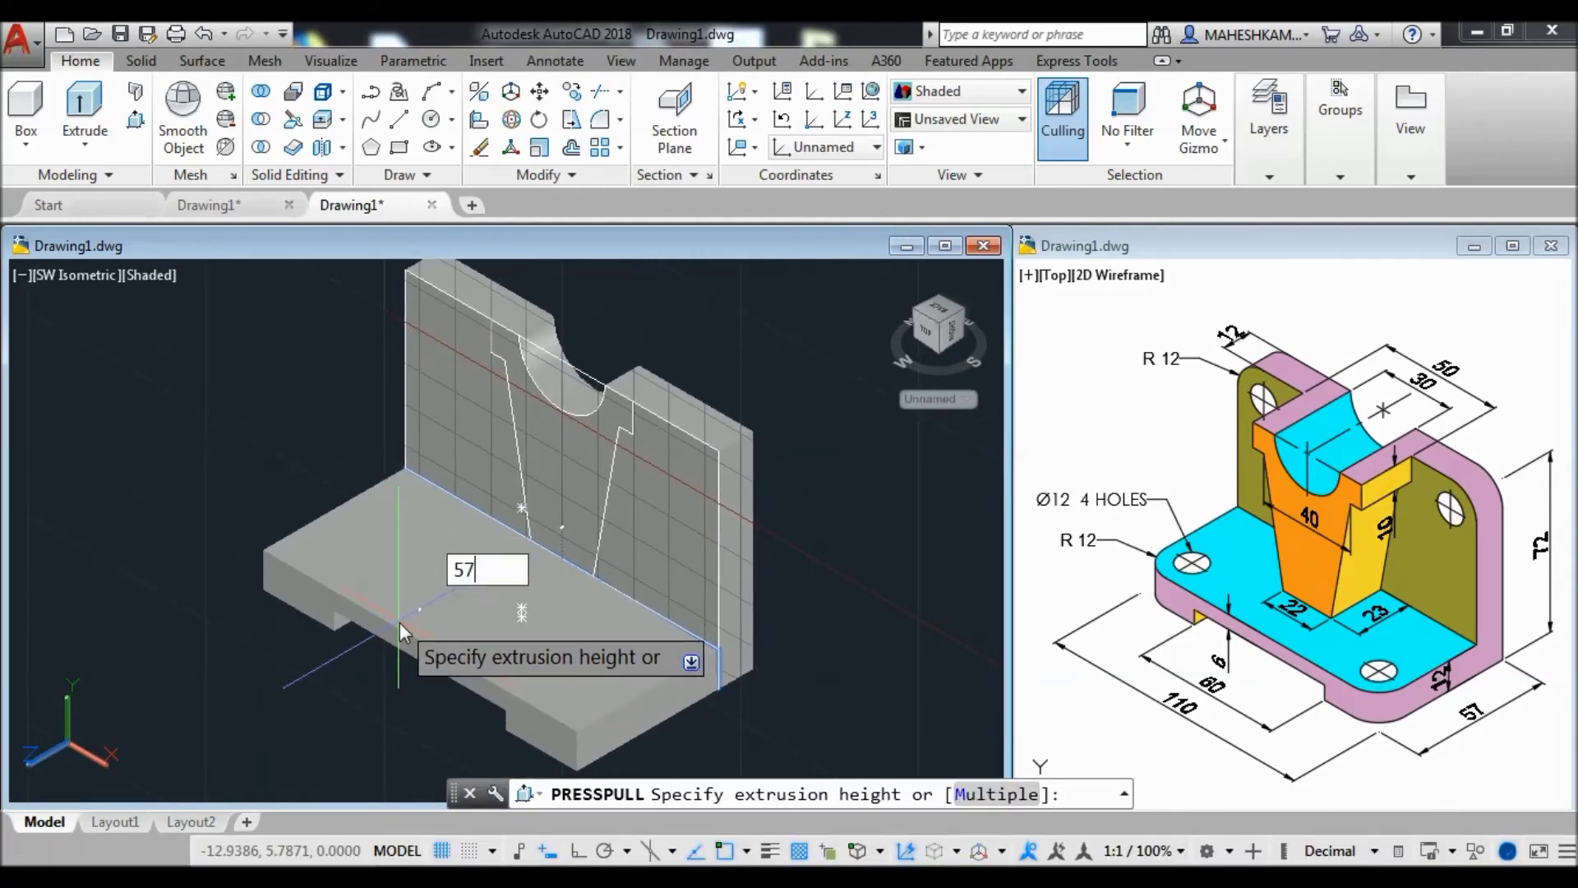
{"action": "type", "text": "-12"}
{"action": "left_click_drag", "start_coordinate": [512, 571], "coordinate": [484, 572]}
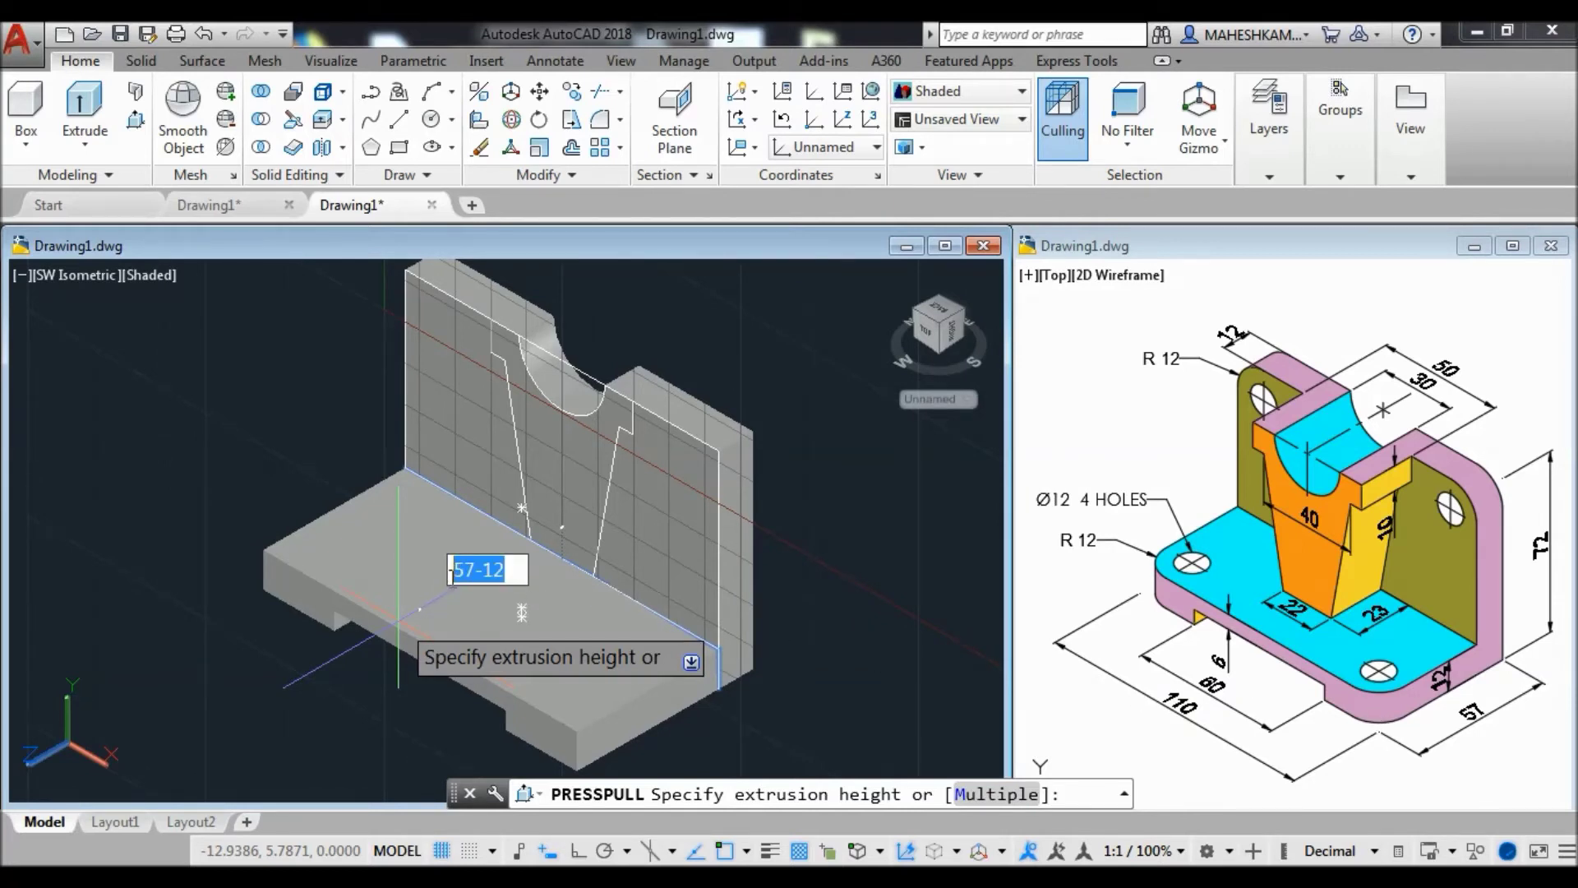
{"action": "type", "text": "45"}
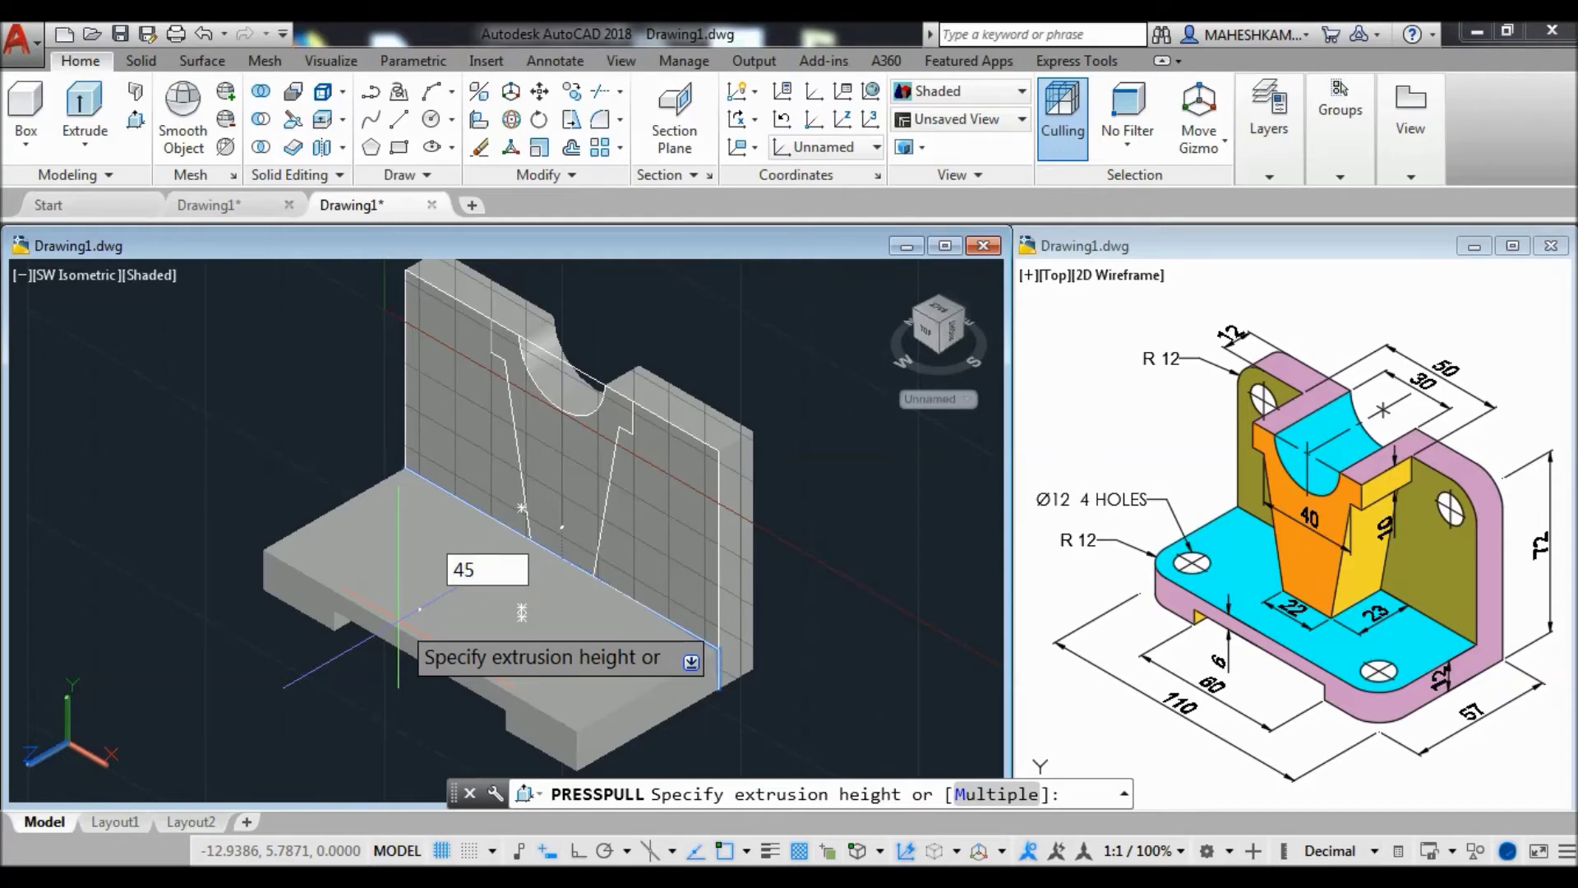
{"action": "key", "text": "Return"}
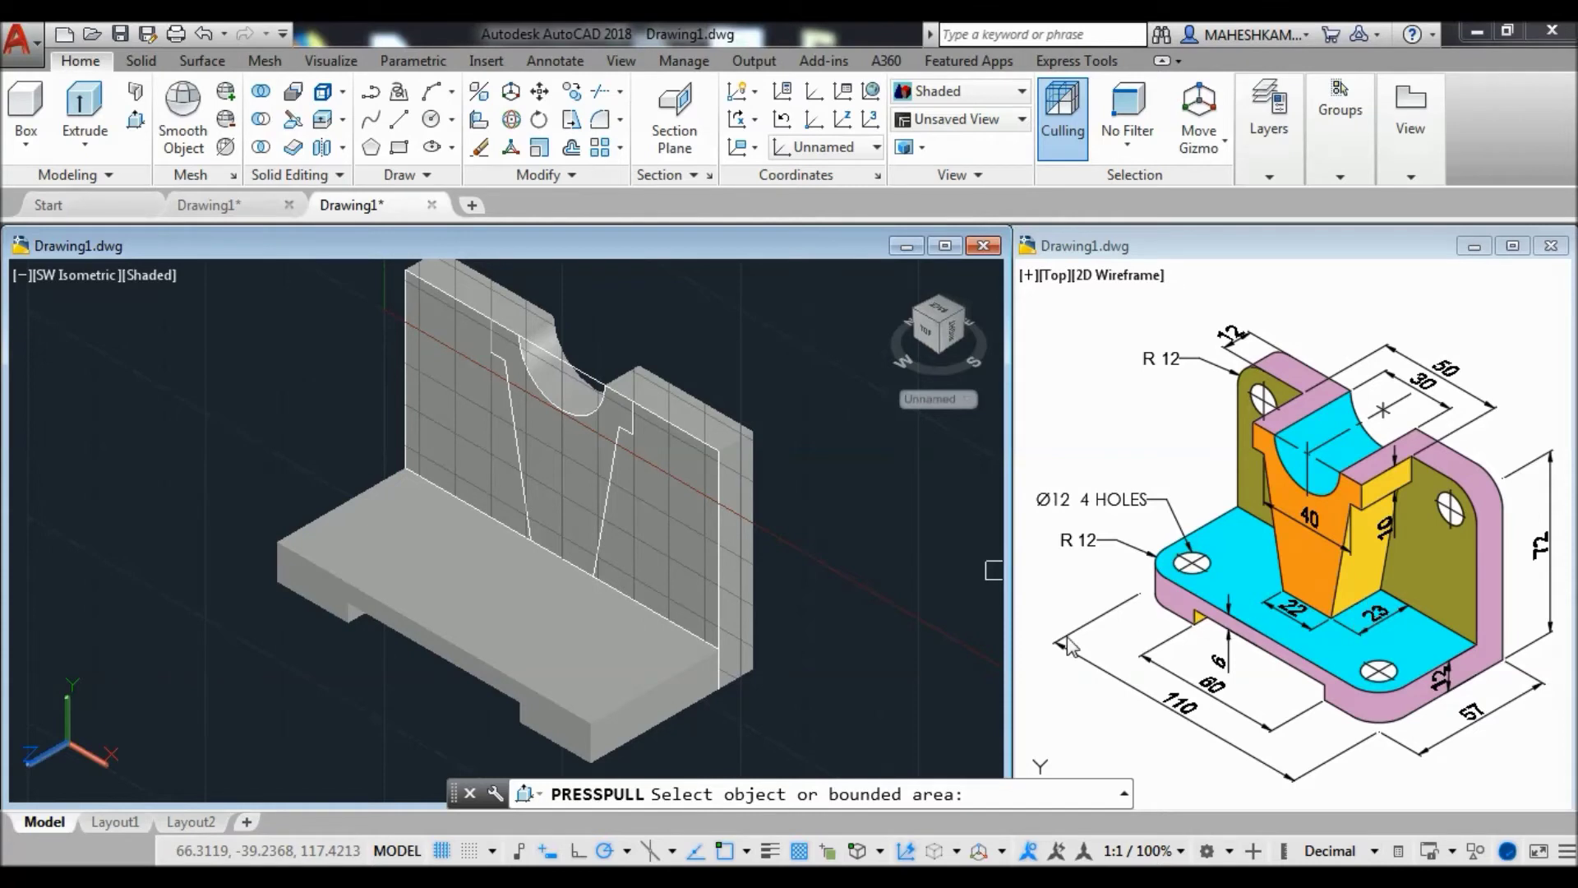
Extrude the tapered rib profile with its semicircular cradle 23 forward onto the base.
{"action": "left_click", "coordinate": [575, 507]}
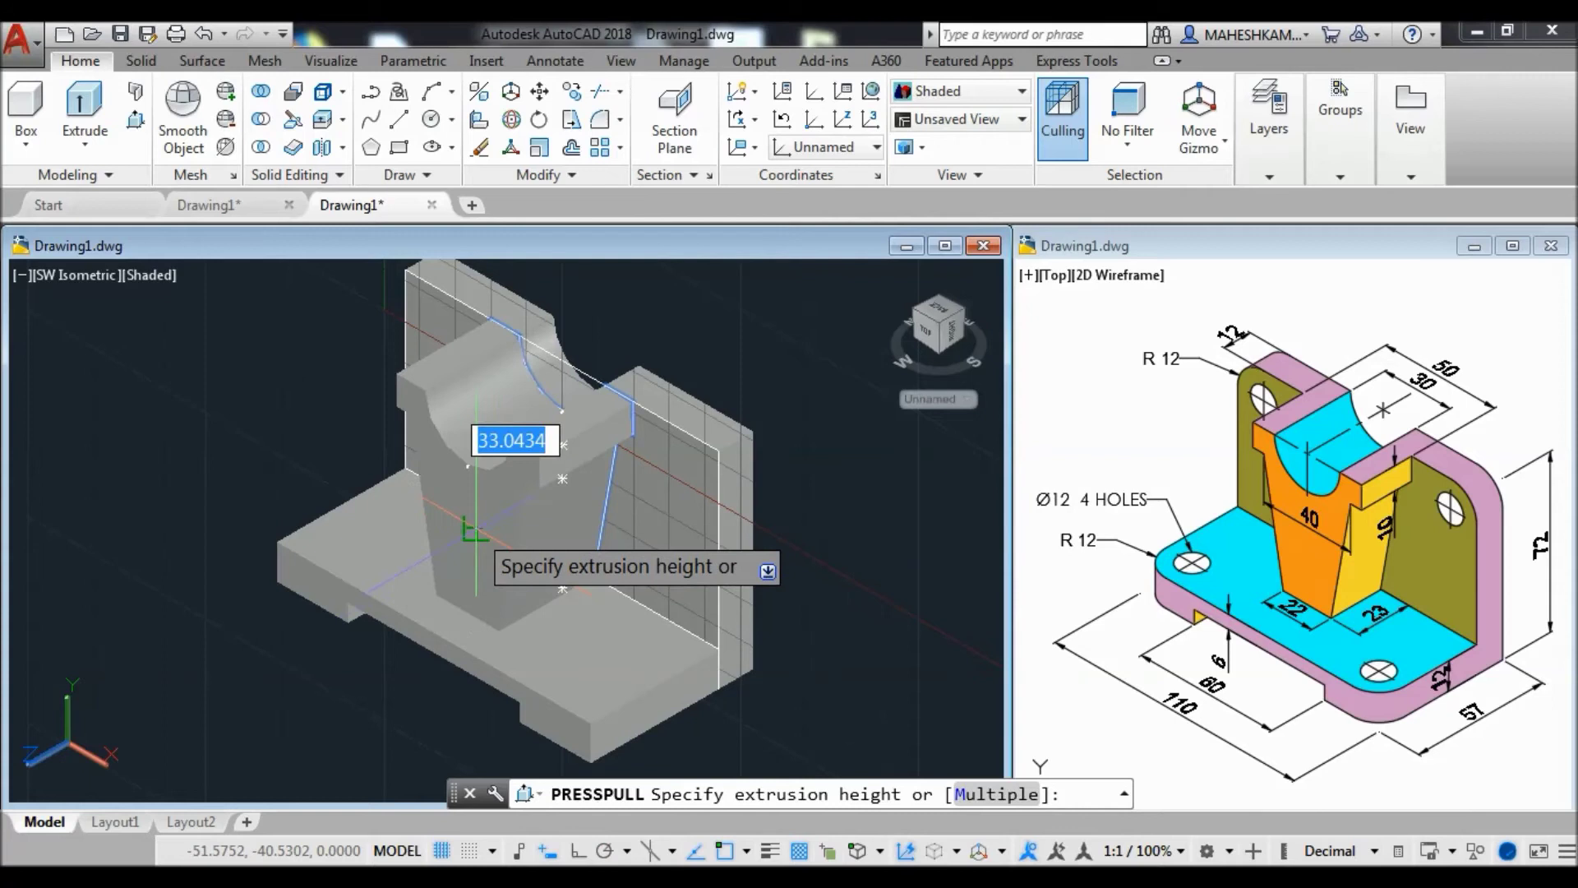
{"action": "type", "text": "23"}
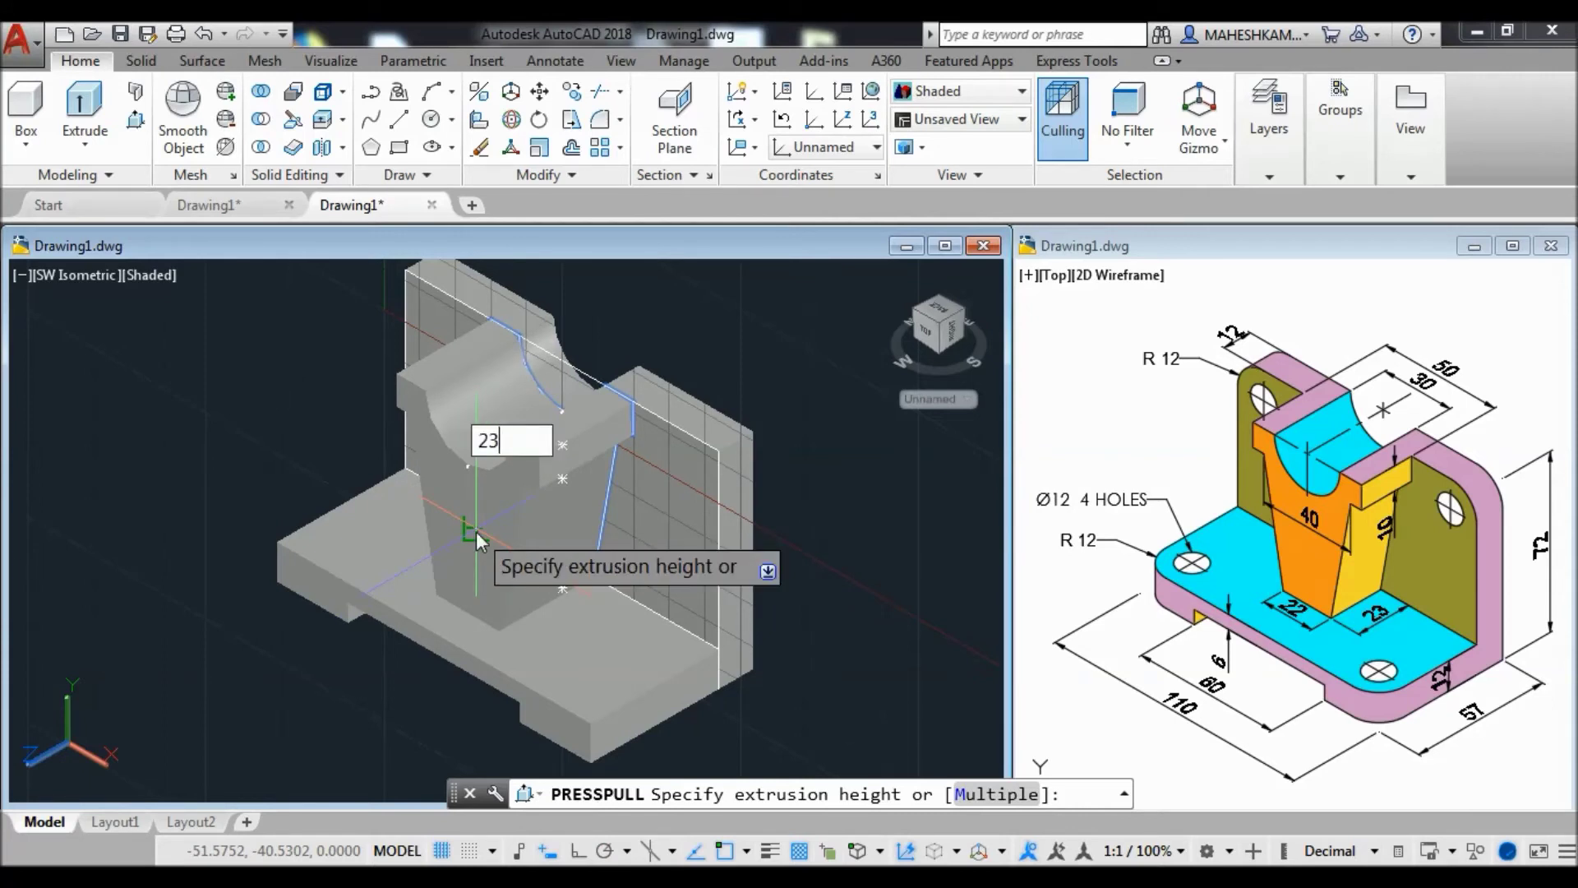
{"action": "key", "text": "Return"}
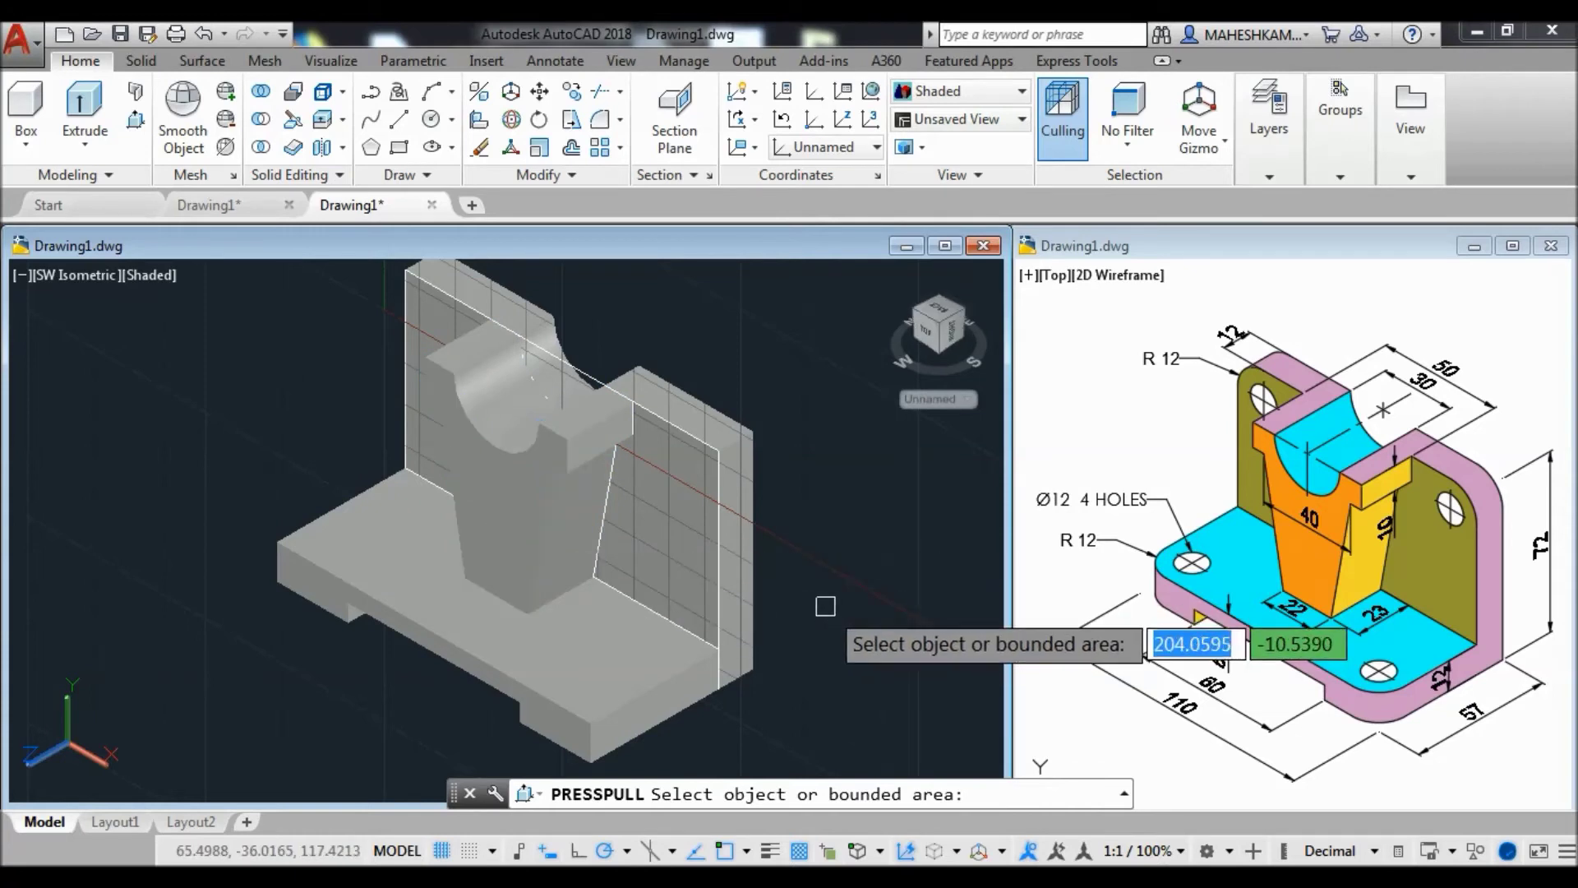
{"action": "key", "text": "Return"}
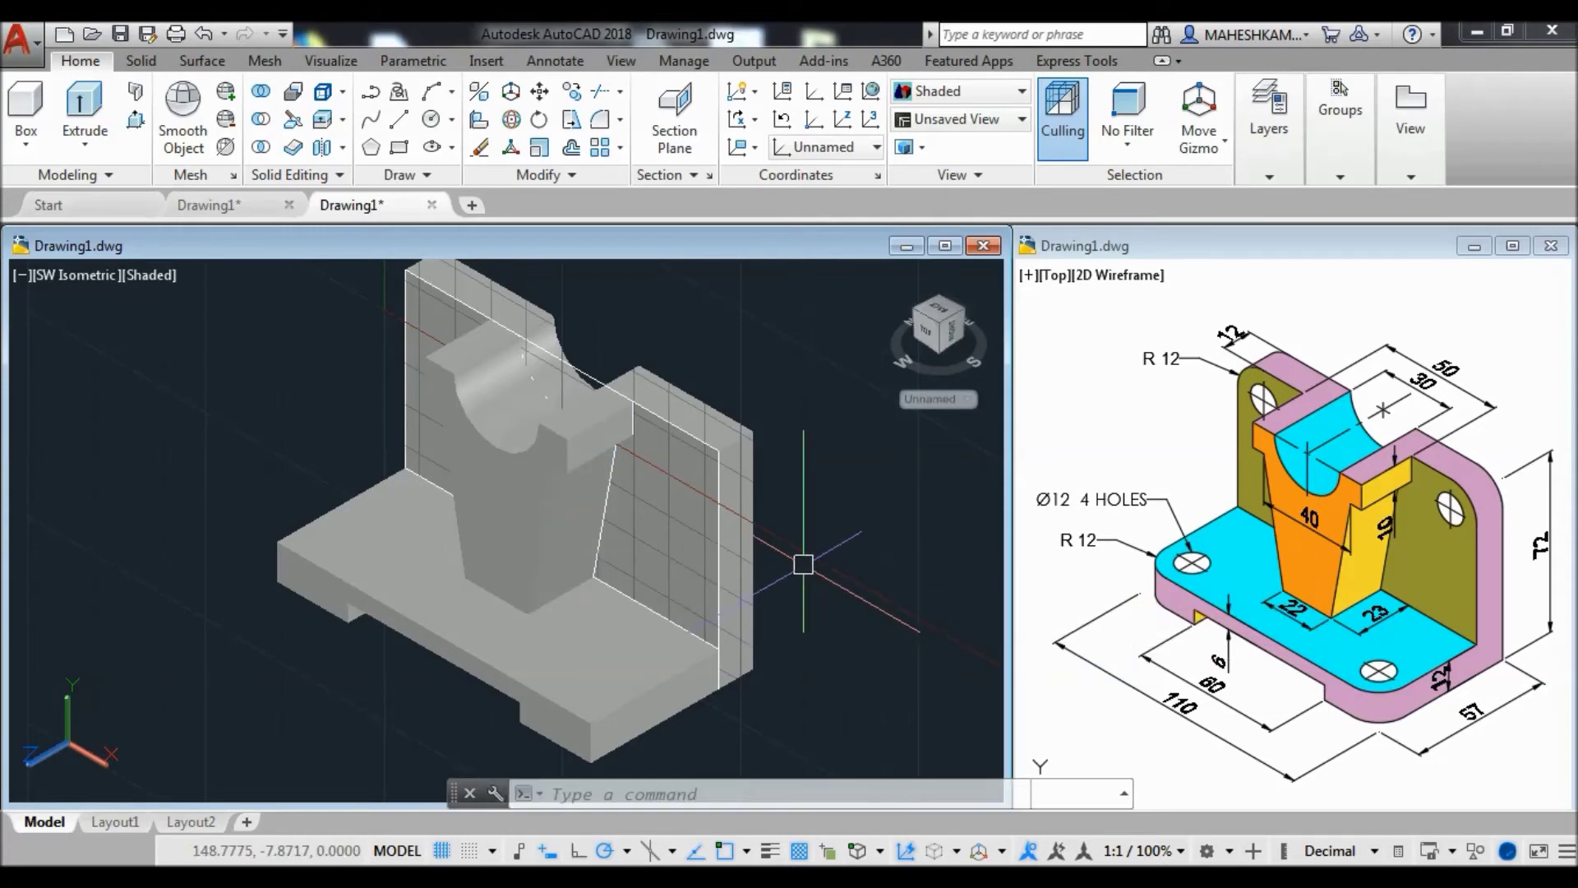
{"action": "middle_click_drag", "start_coordinate": [803, 567], "coordinate": [793, 578]}
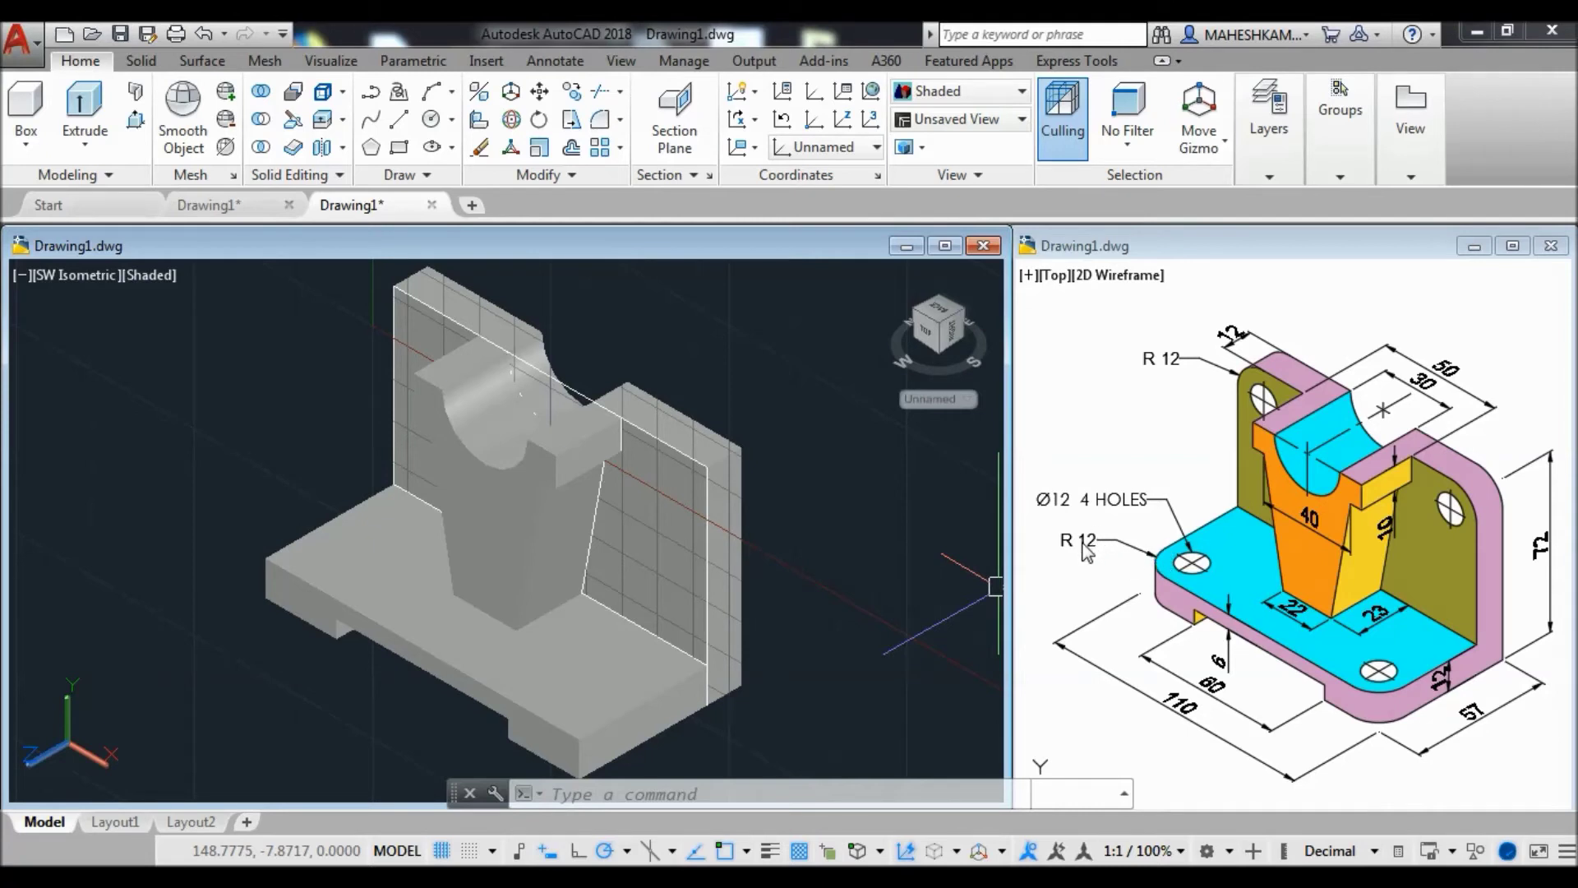
{"action": "middle_click_drag", "start_coordinate": [806, 490], "coordinate": [790, 494]}
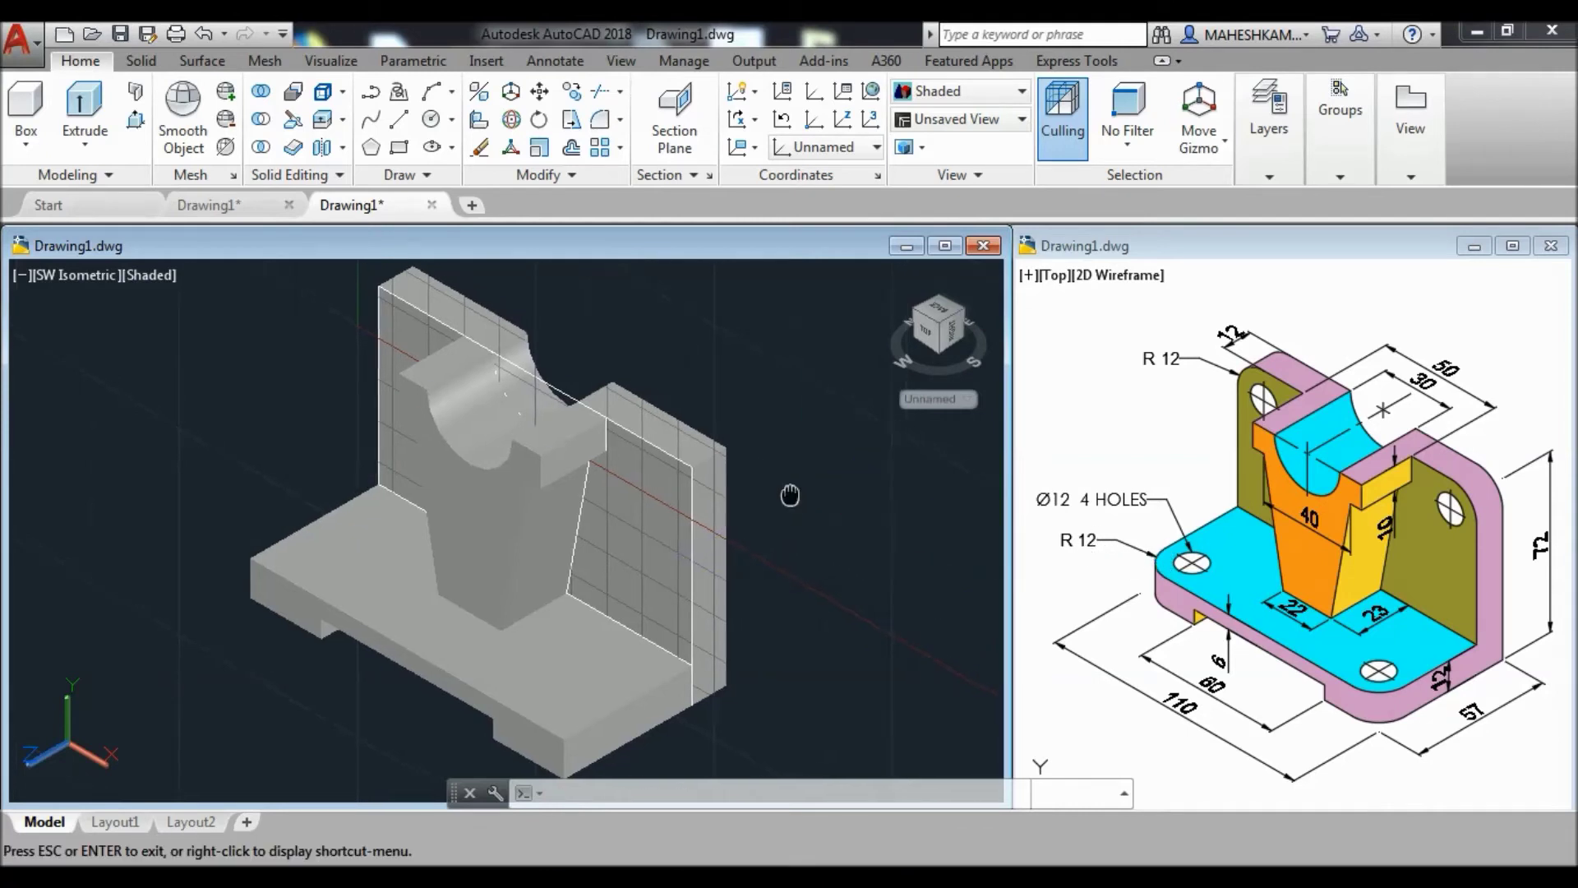
Start an edge fillet of radius 12 on the back plate's top right corner edge.
{"action": "left_click", "coordinate": [145, 63]}
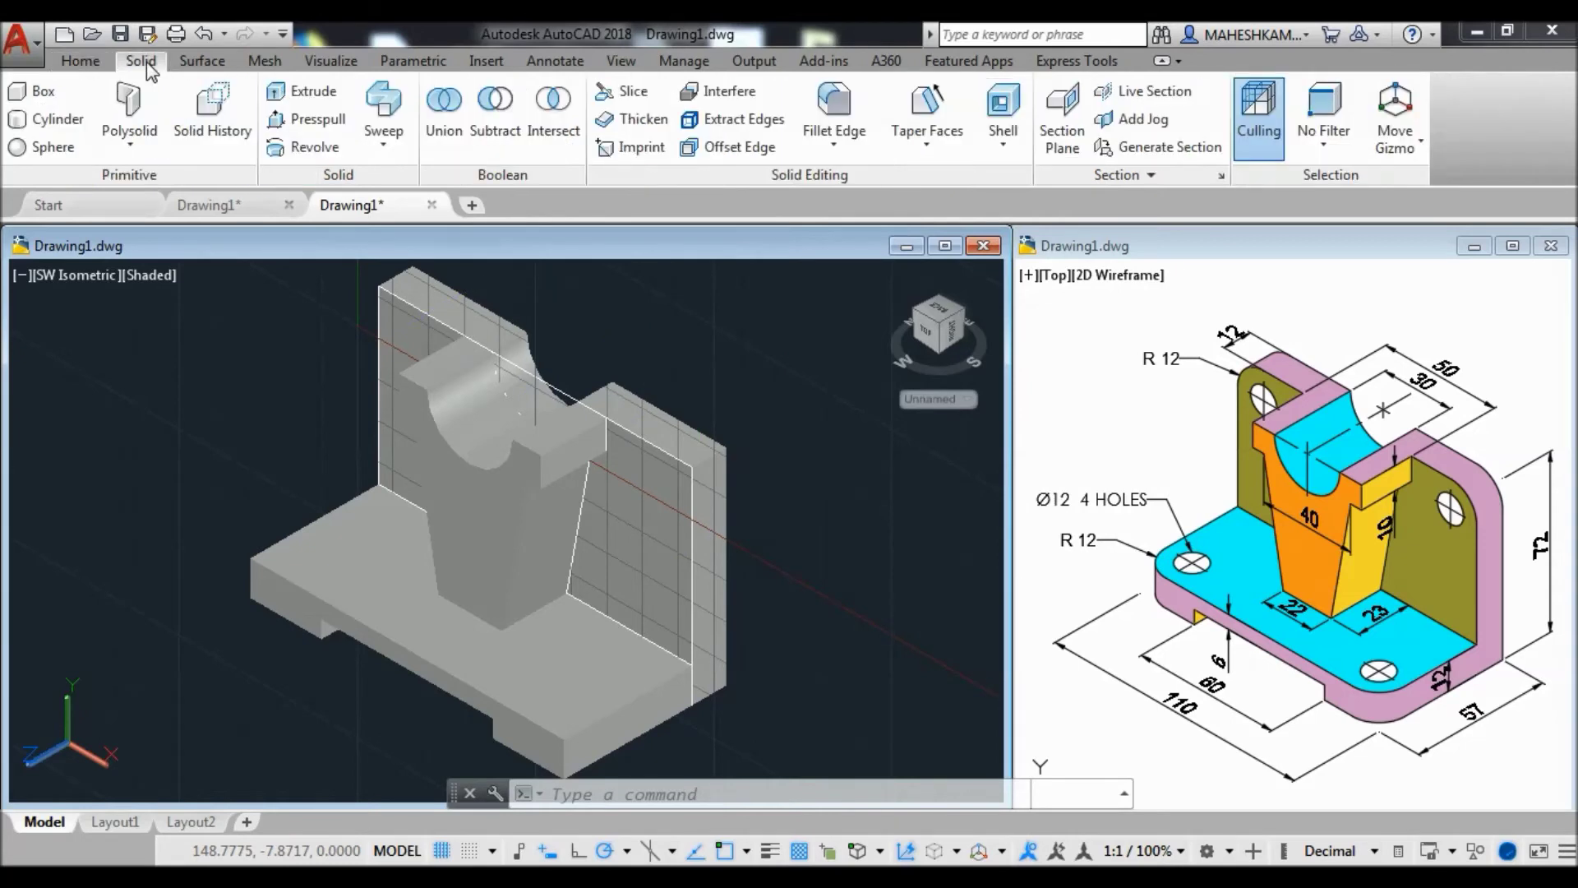
{"action": "left_click", "coordinate": [832, 111]}
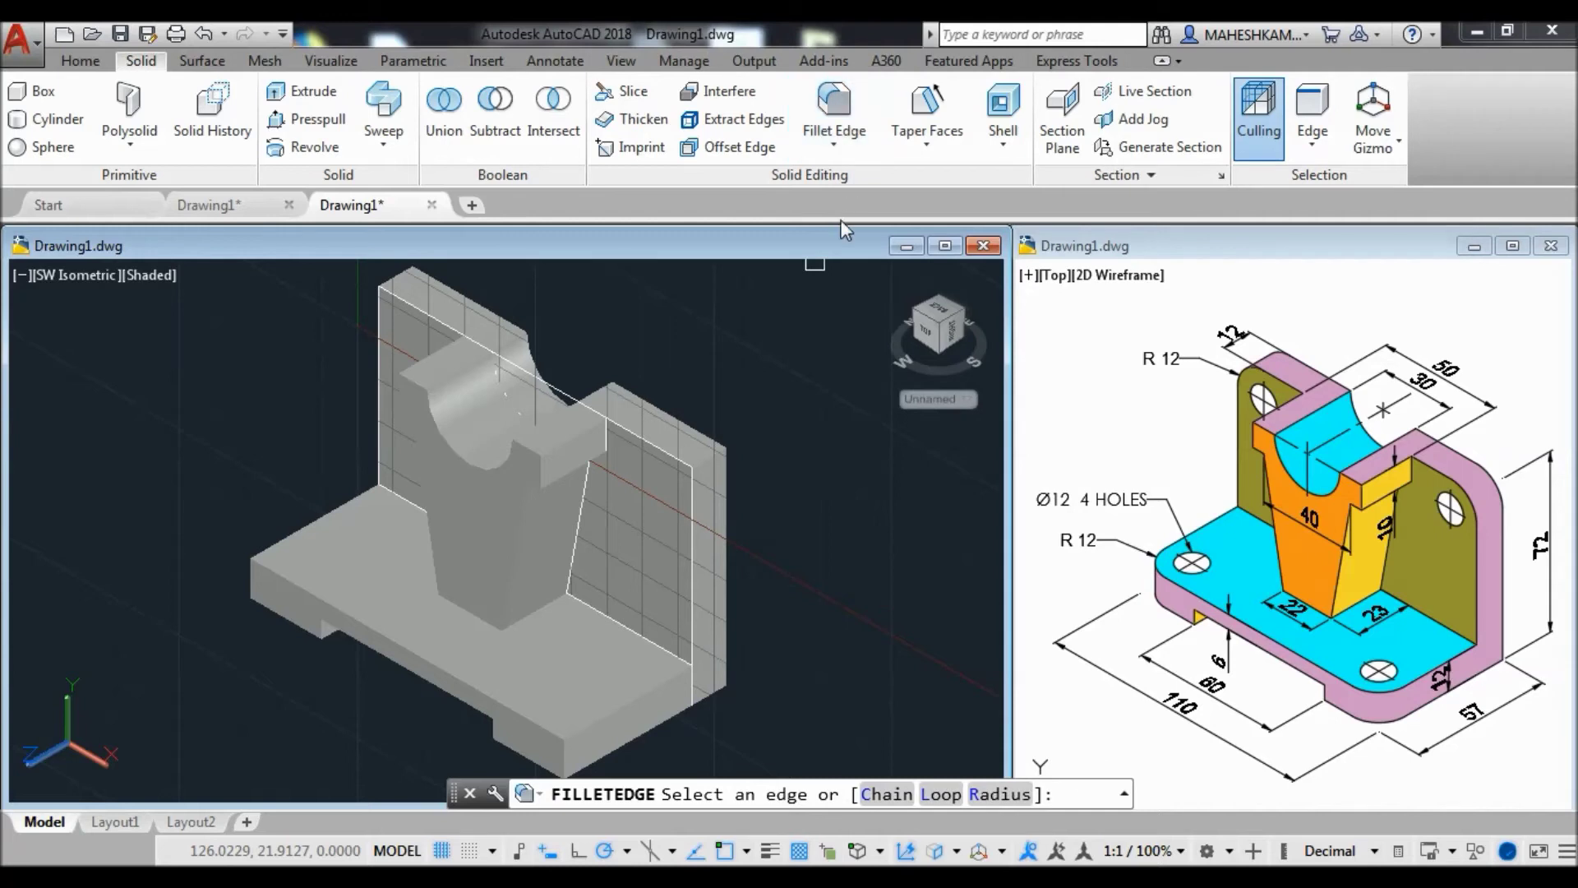
{"action": "left_click", "coordinate": [711, 457]}
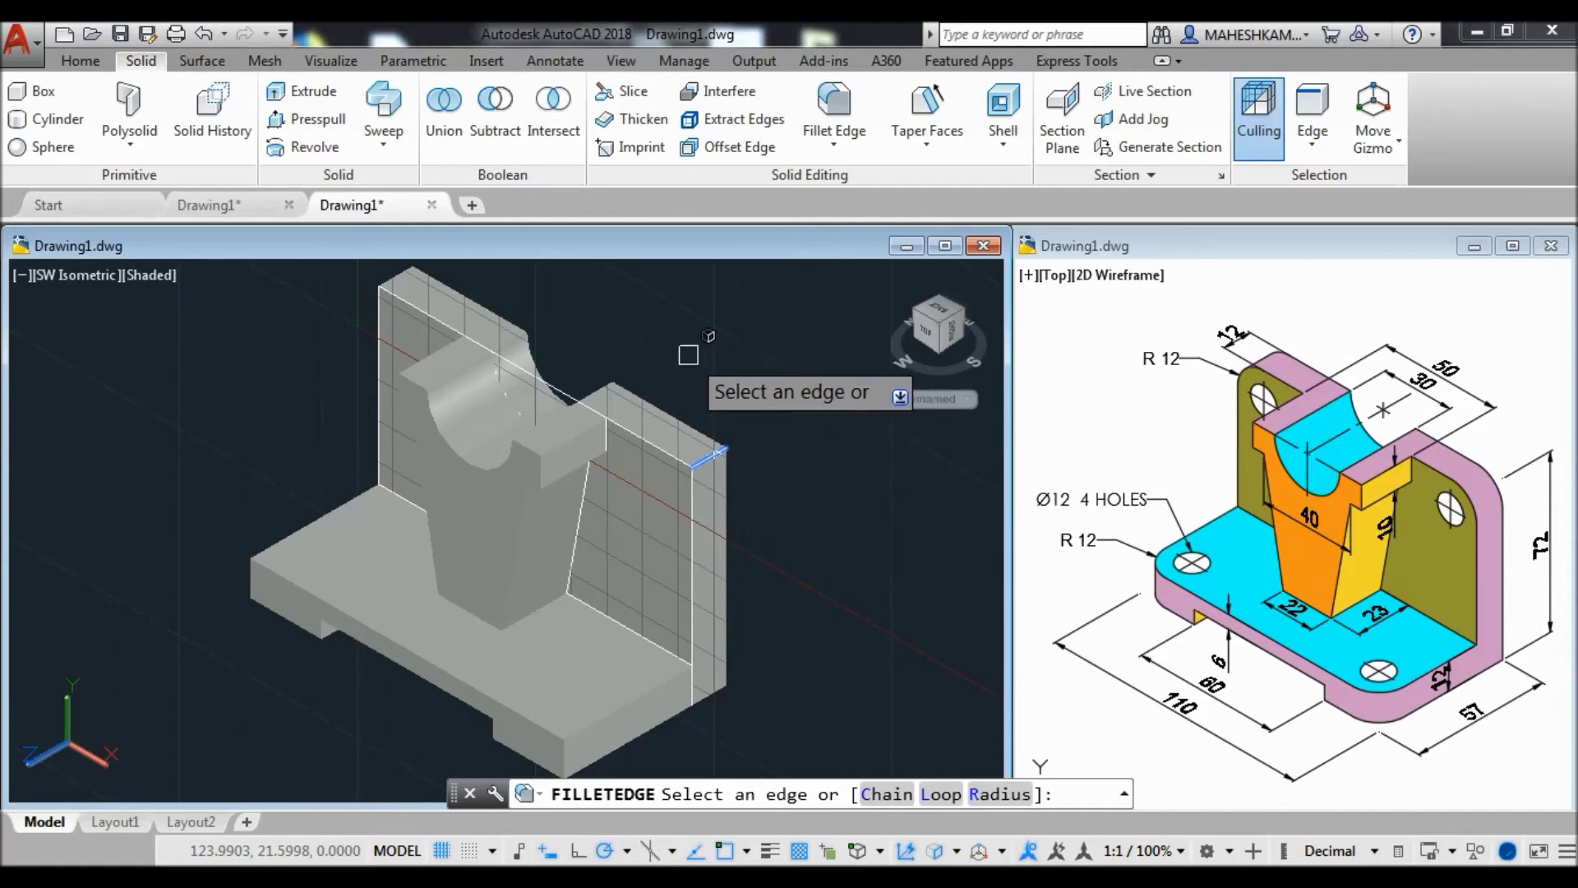
{"action": "type", "text": "R"}
{"action": "key", "text": "Return"}
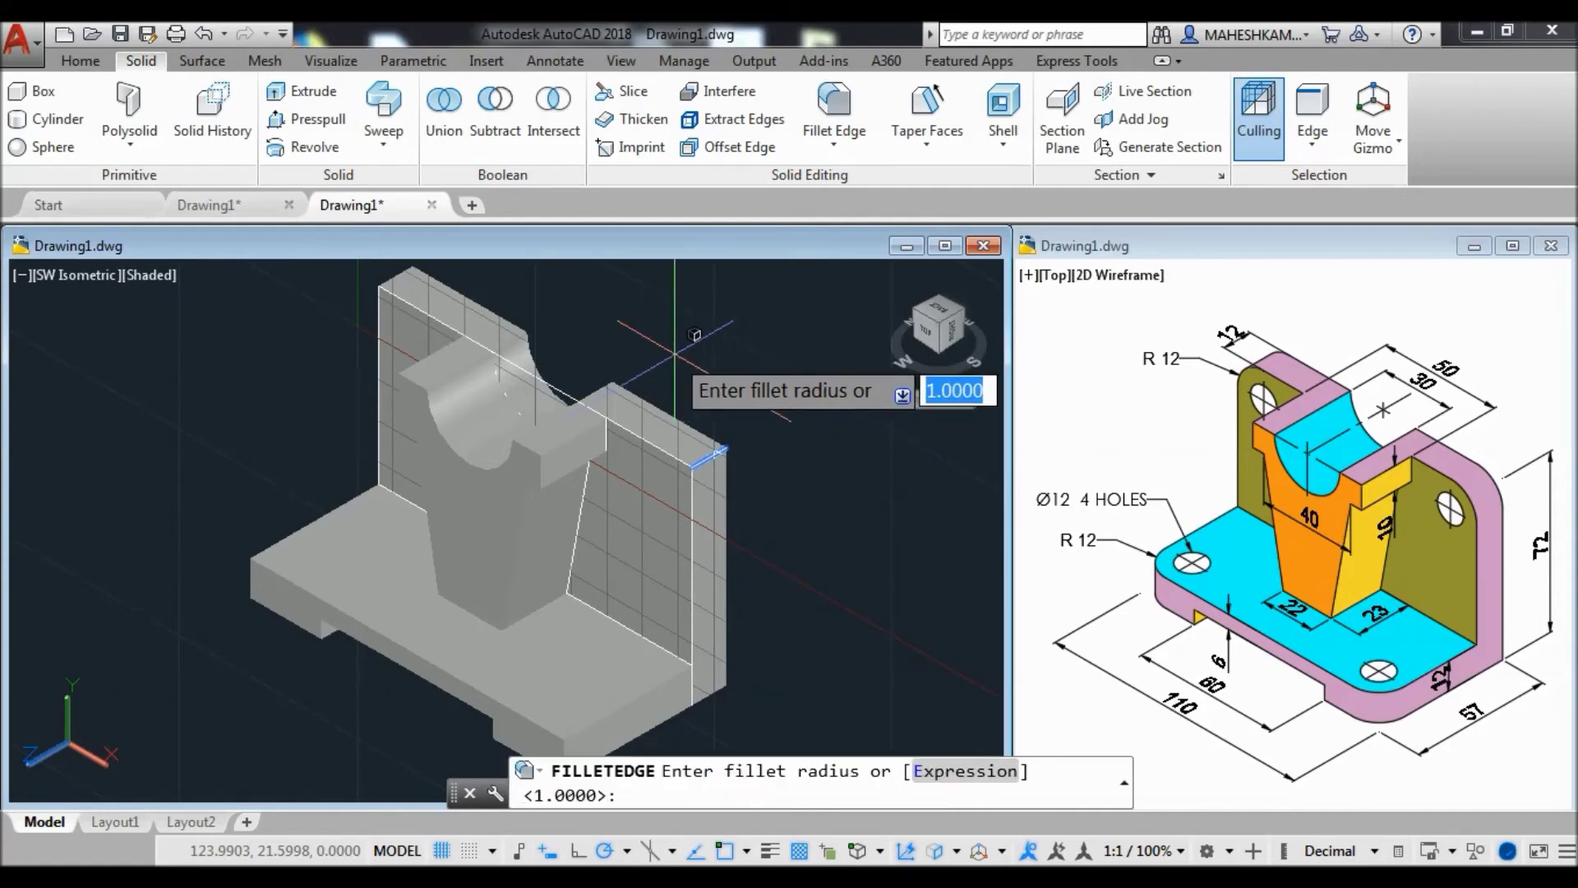
{"action": "type", "text": "12"}
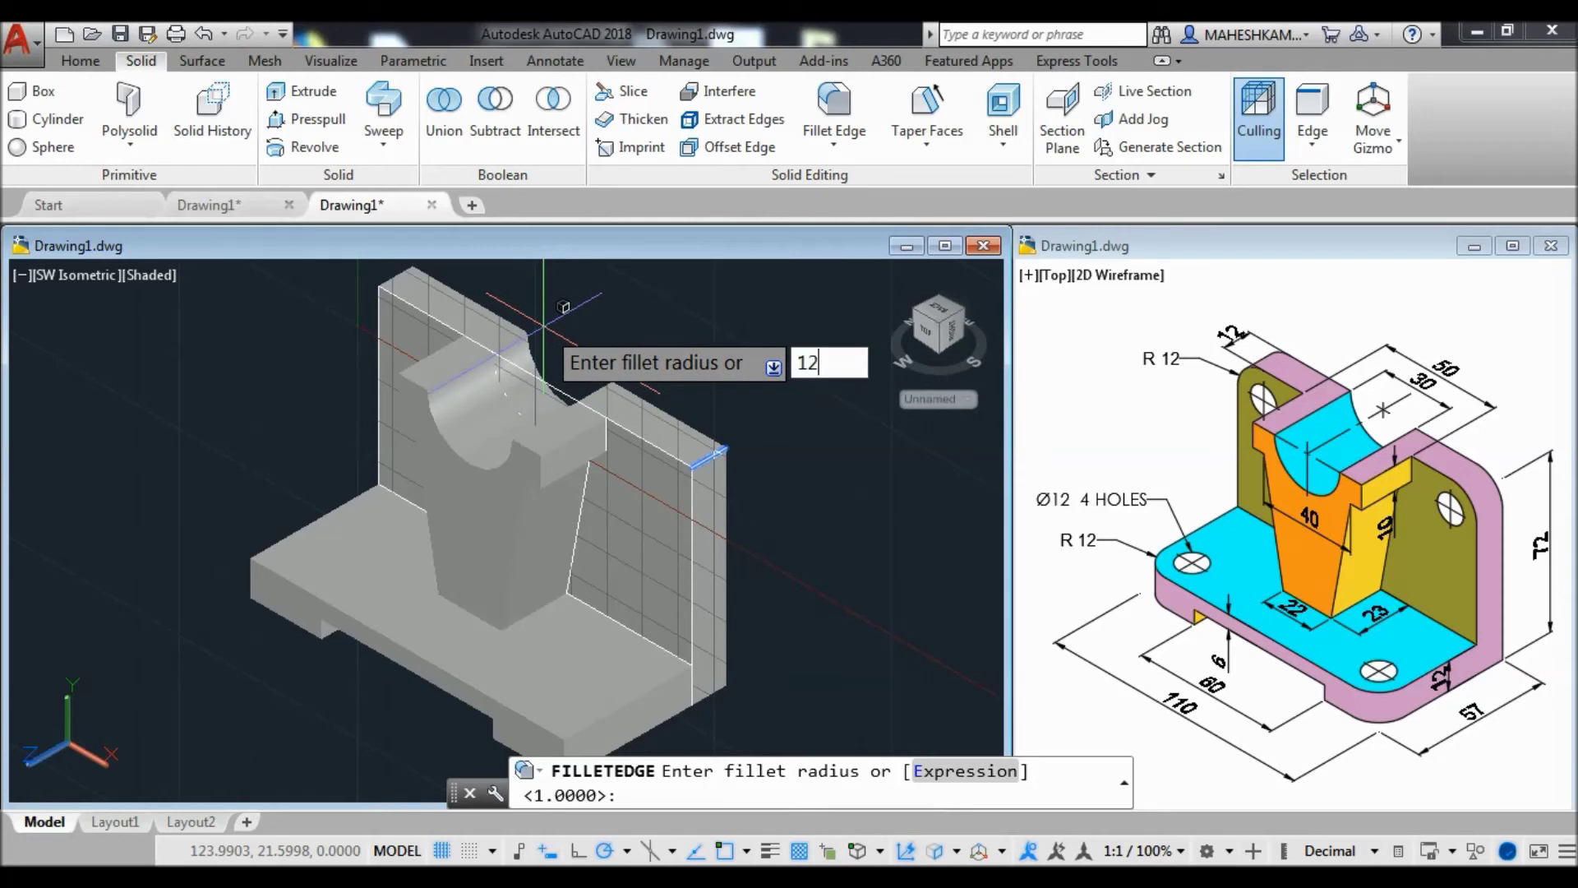
{"action": "key", "text": "Return"}
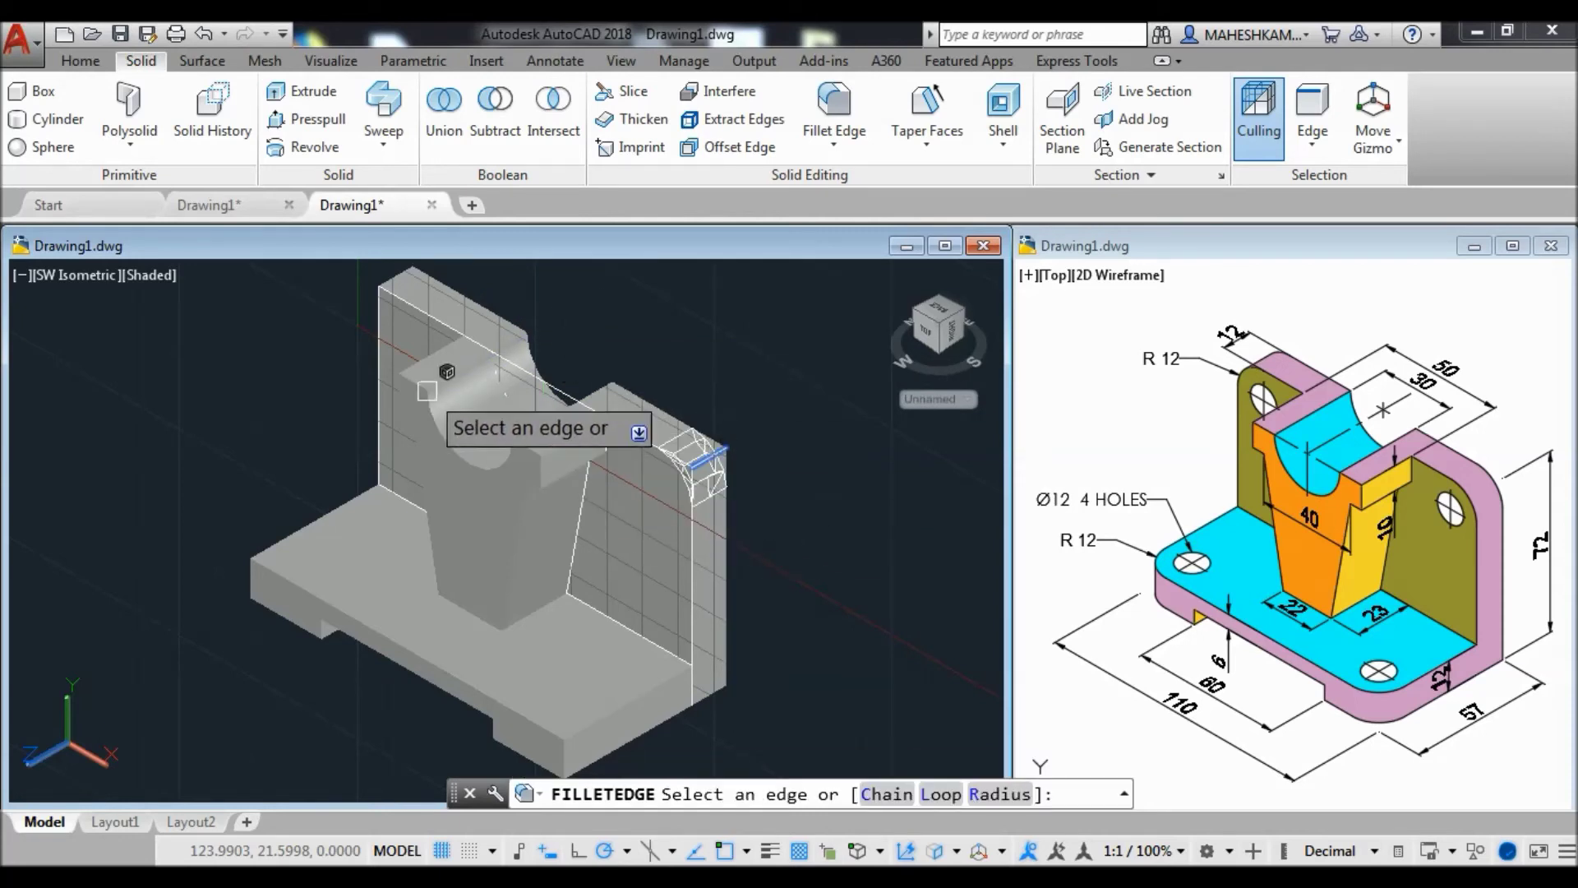
Add the back plate's top left corner edge and apply the R12 fillet to both.
{"action": "middle_click_drag", "start_coordinate": [436, 394], "coordinate": [439, 469]}
{"action": "scroll", "coordinate": [403, 339], "scroll_direction": "up", "scroll_amount": 1}
{"action": "scroll", "coordinate": [404, 338], "scroll_direction": "up", "scroll_amount": 1}
{"action": "left_click", "coordinate": [398, 351]}
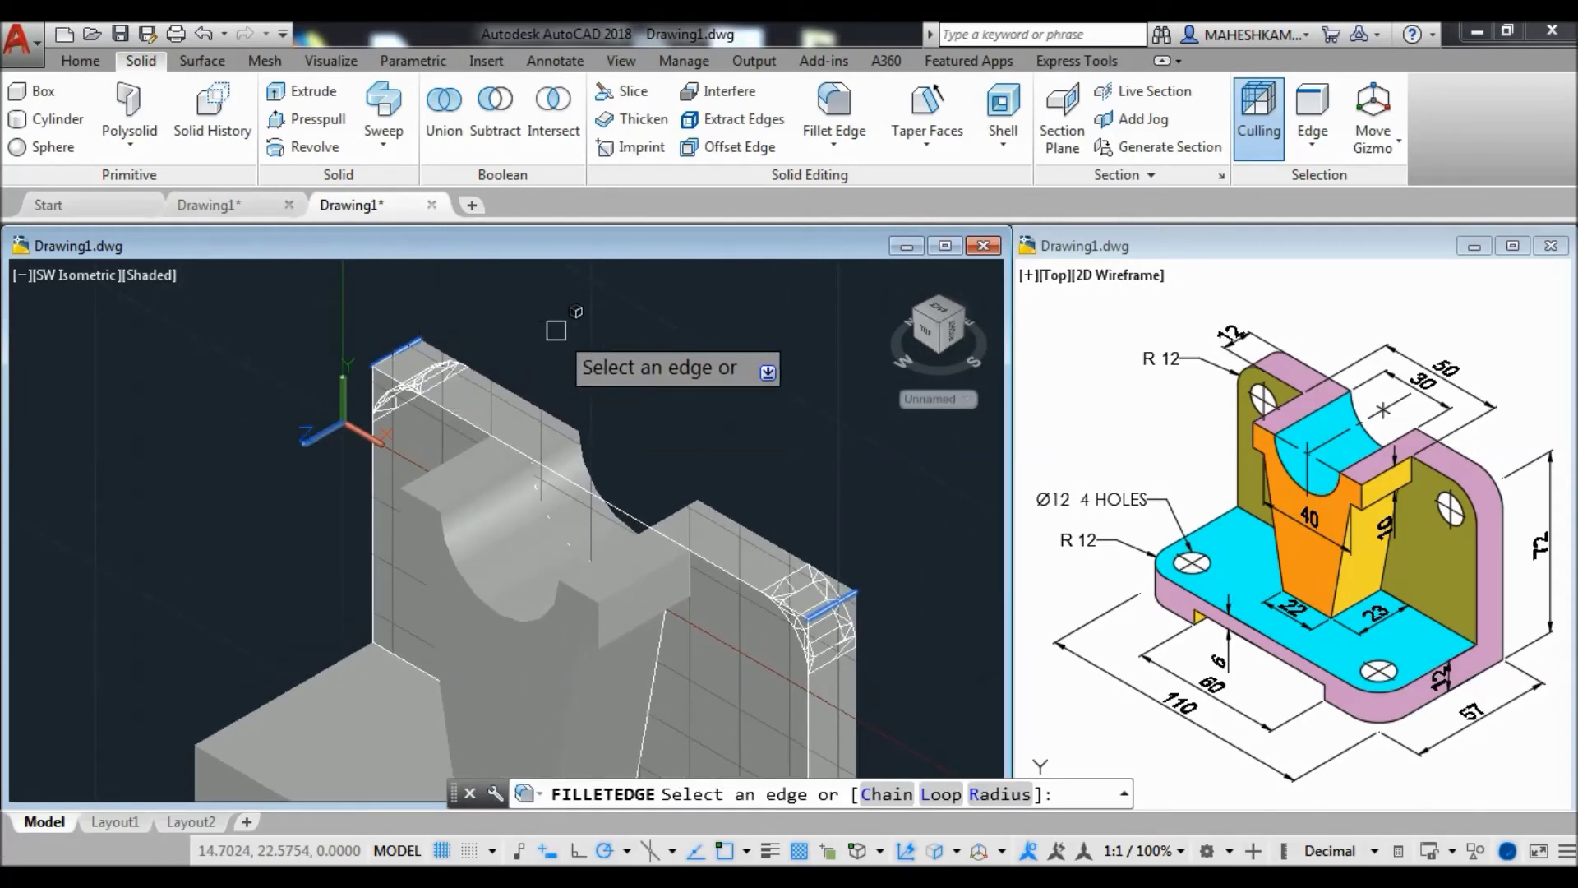
{"action": "scroll", "coordinate": [551, 333], "scroll_direction": "down", "scroll_amount": 1}
{"action": "scroll", "coordinate": [576, 328], "scroll_direction": "down", "scroll_amount": 1}
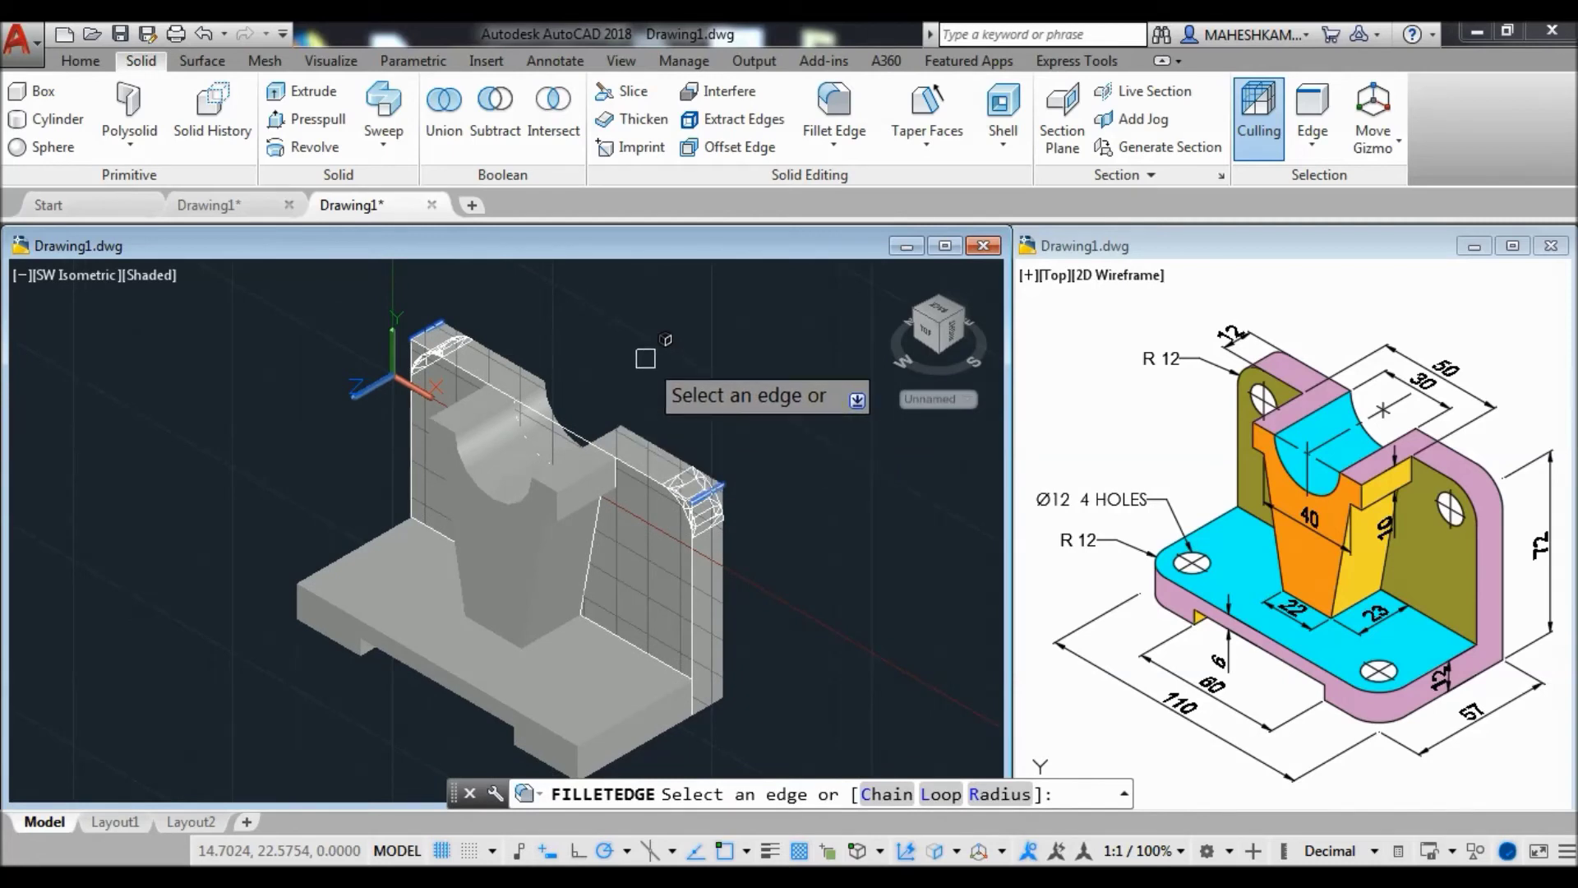
{"action": "key", "text": "Return"}
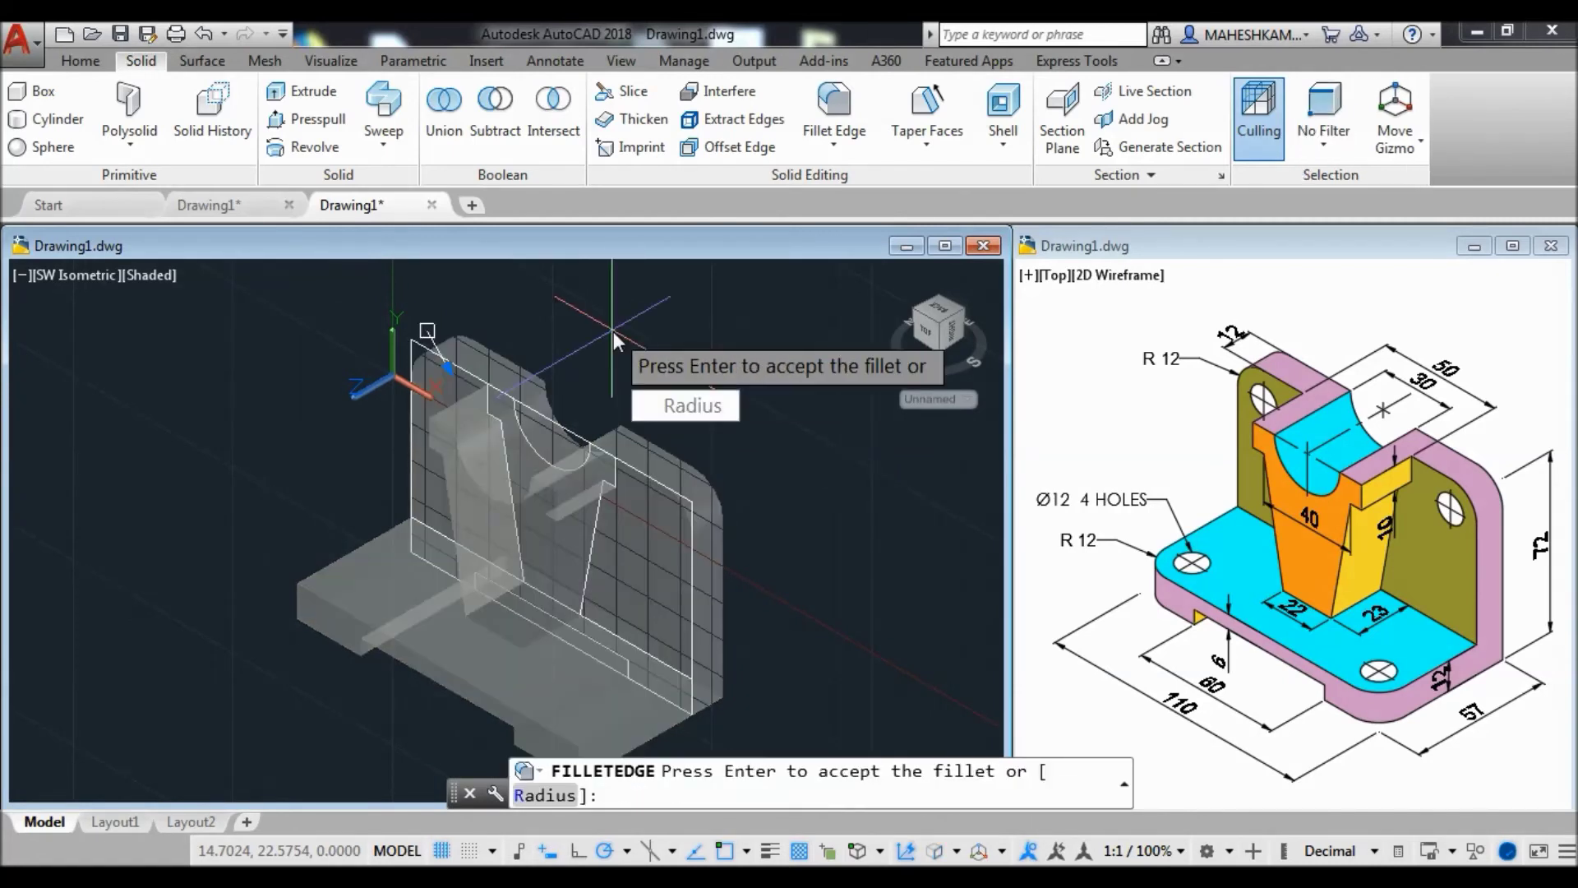
{"action": "key", "text": "Return"}
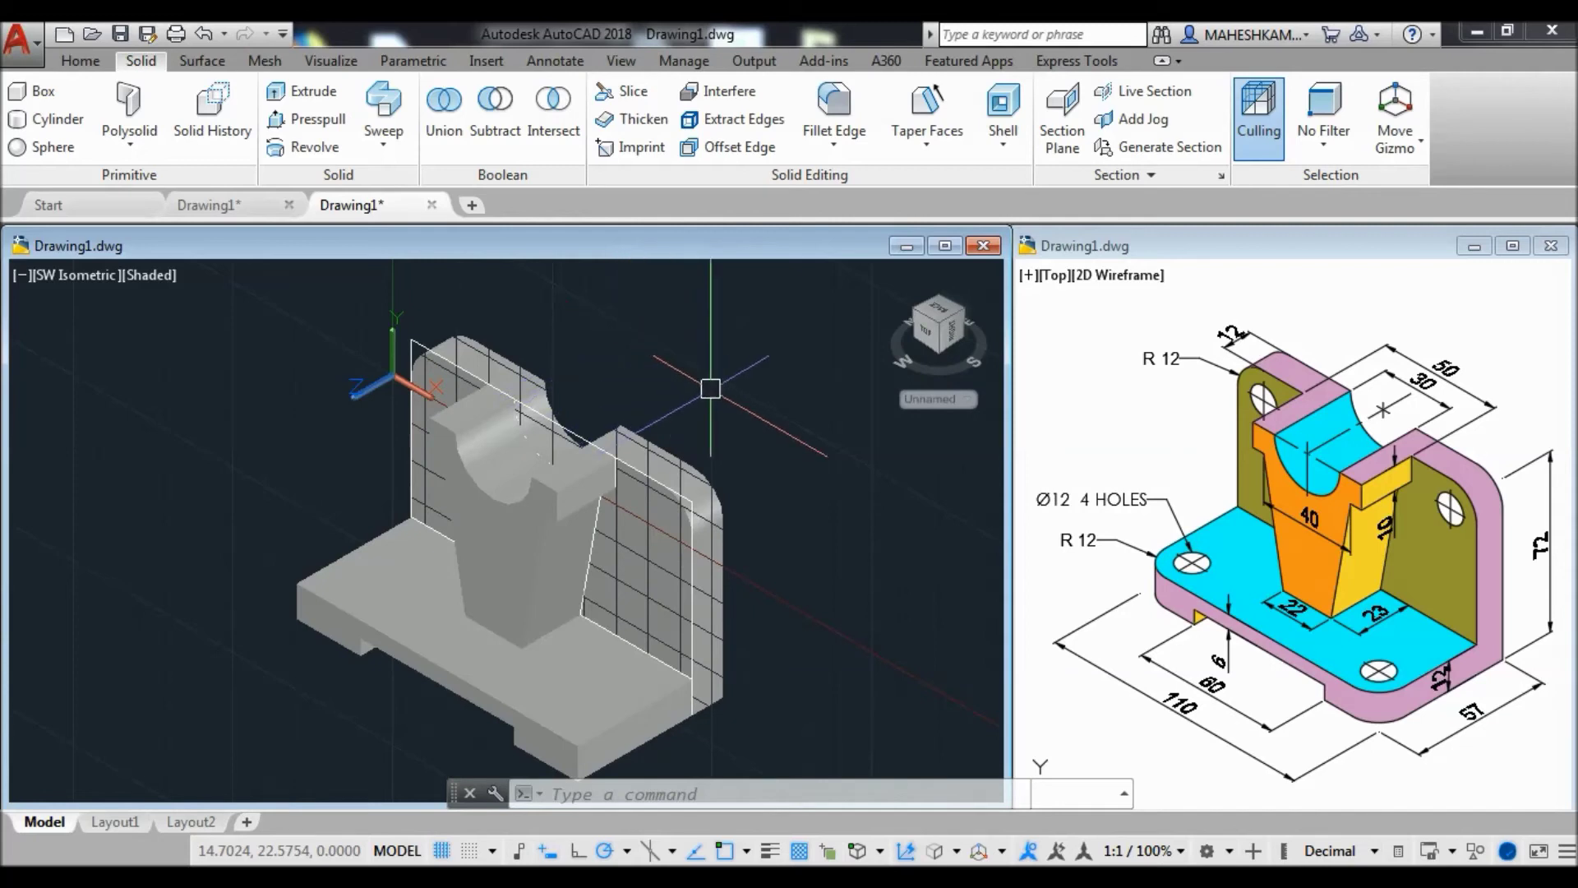
{"action": "middle_click_drag", "start_coordinate": [714, 387], "coordinate": [716, 356]}
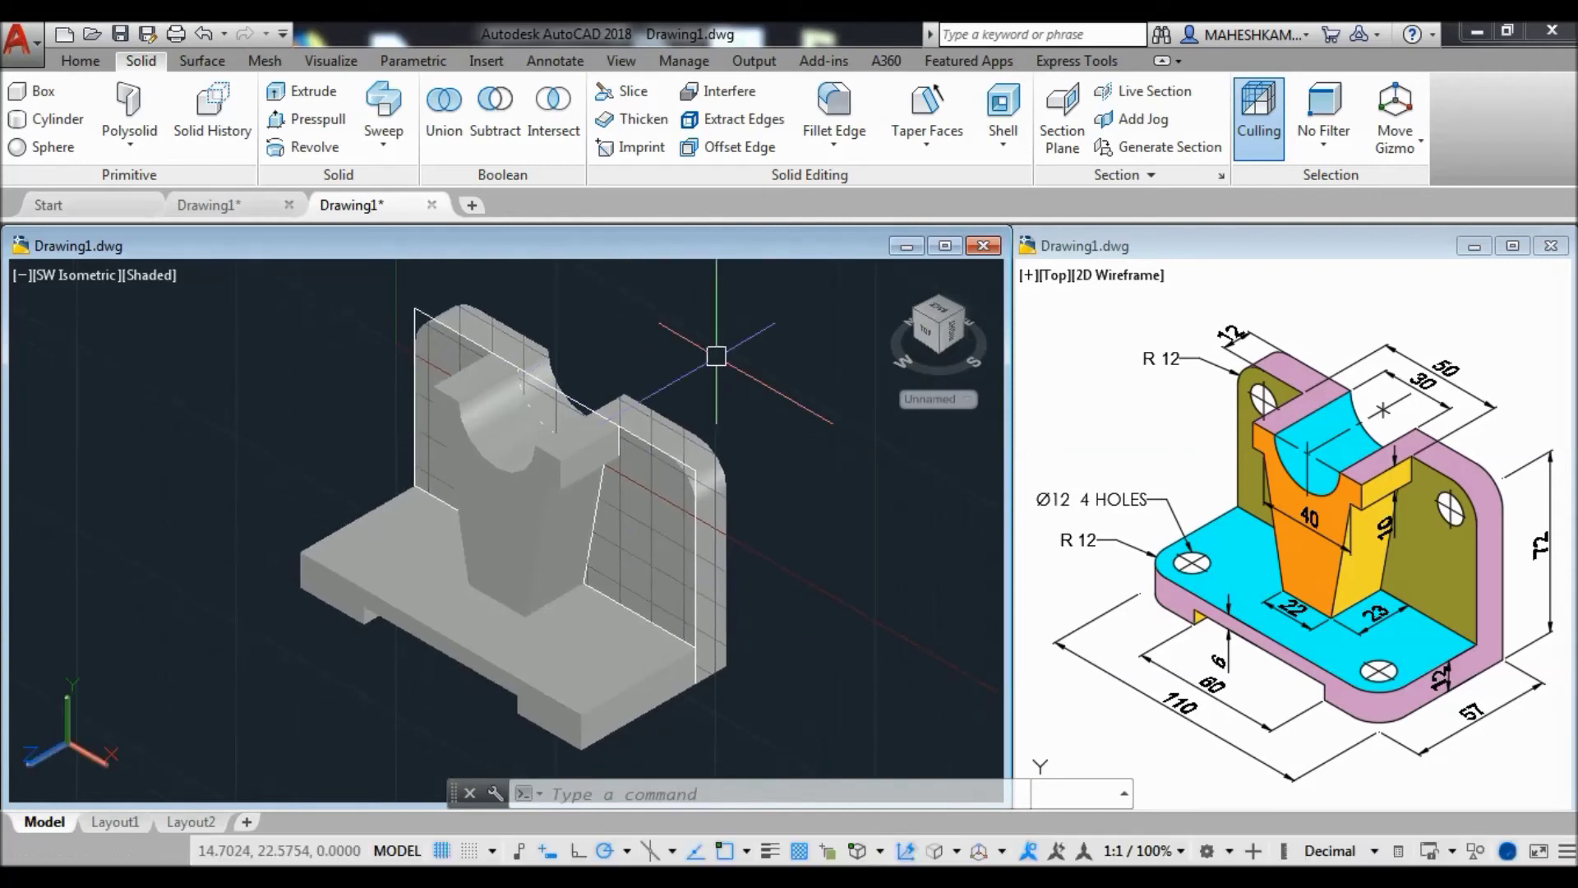
Fillet the base plate's right and left front vertical corner edges.
{"action": "left_click", "coordinate": [834, 107]}
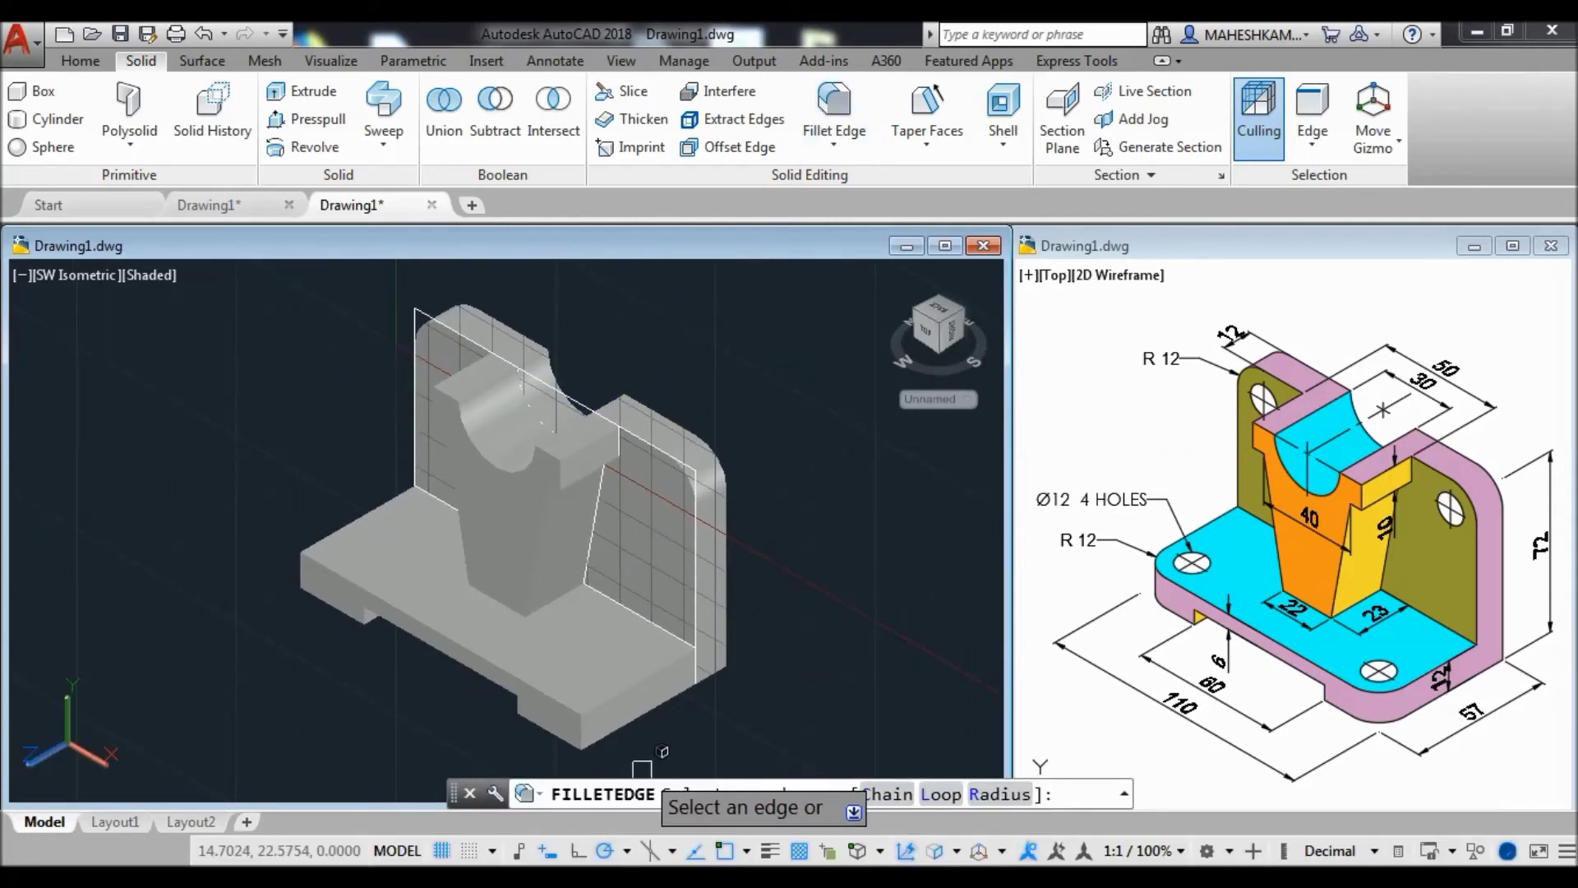
{"action": "scroll", "coordinate": [579, 727], "scroll_direction": "up", "scroll_amount": 2}
{"action": "scroll", "coordinate": [580, 727], "scroll_direction": "up", "scroll_amount": 1}
{"action": "left_click", "coordinate": [580, 728]}
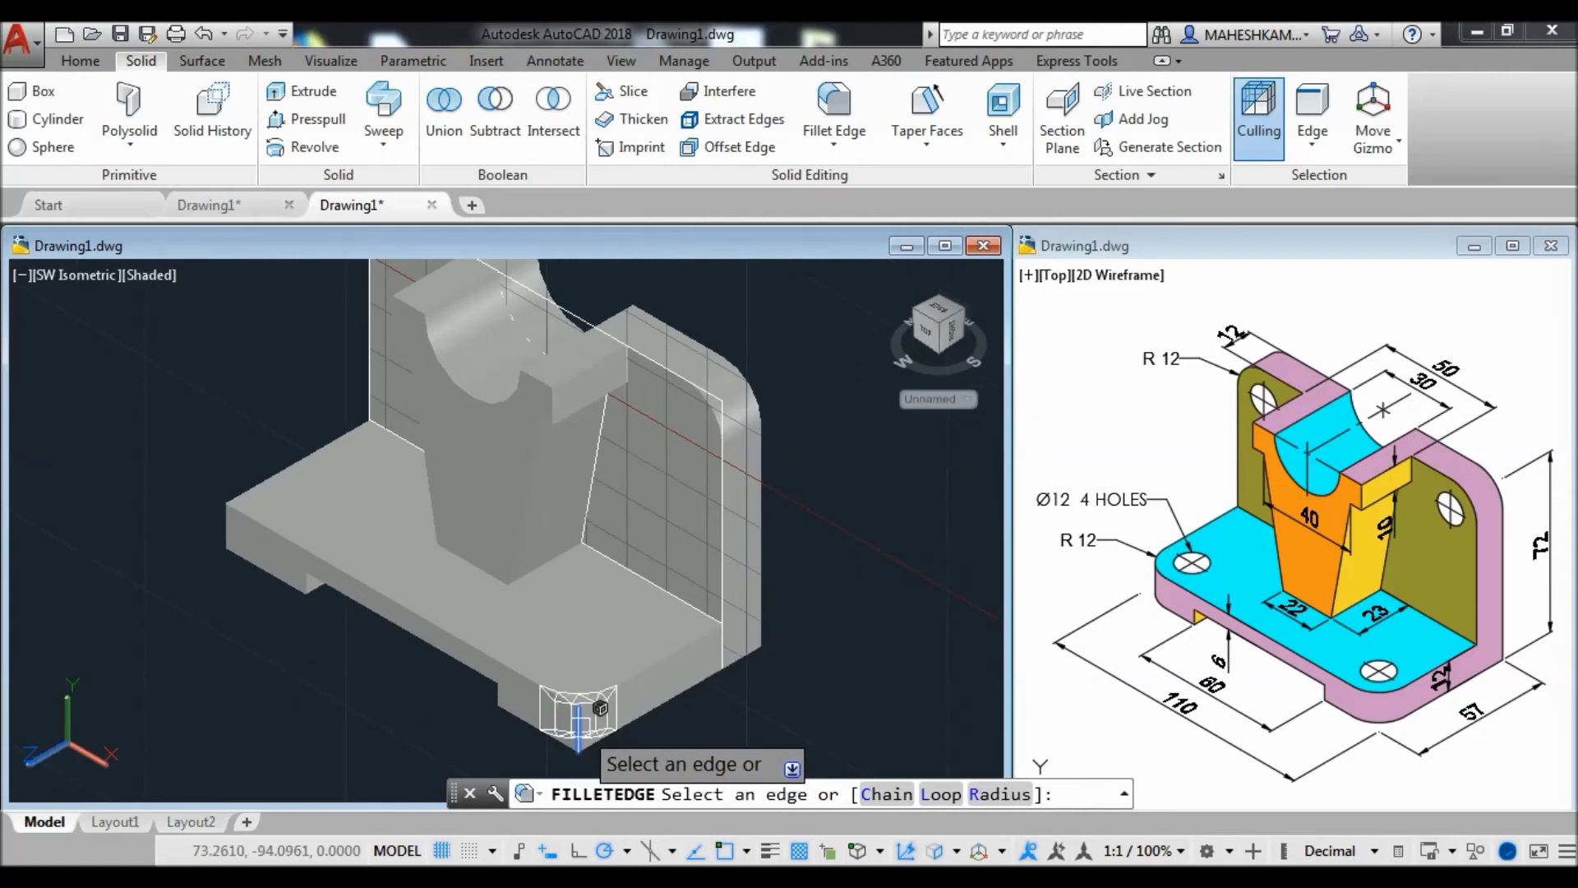
{"action": "left_click", "coordinate": [228, 532]}
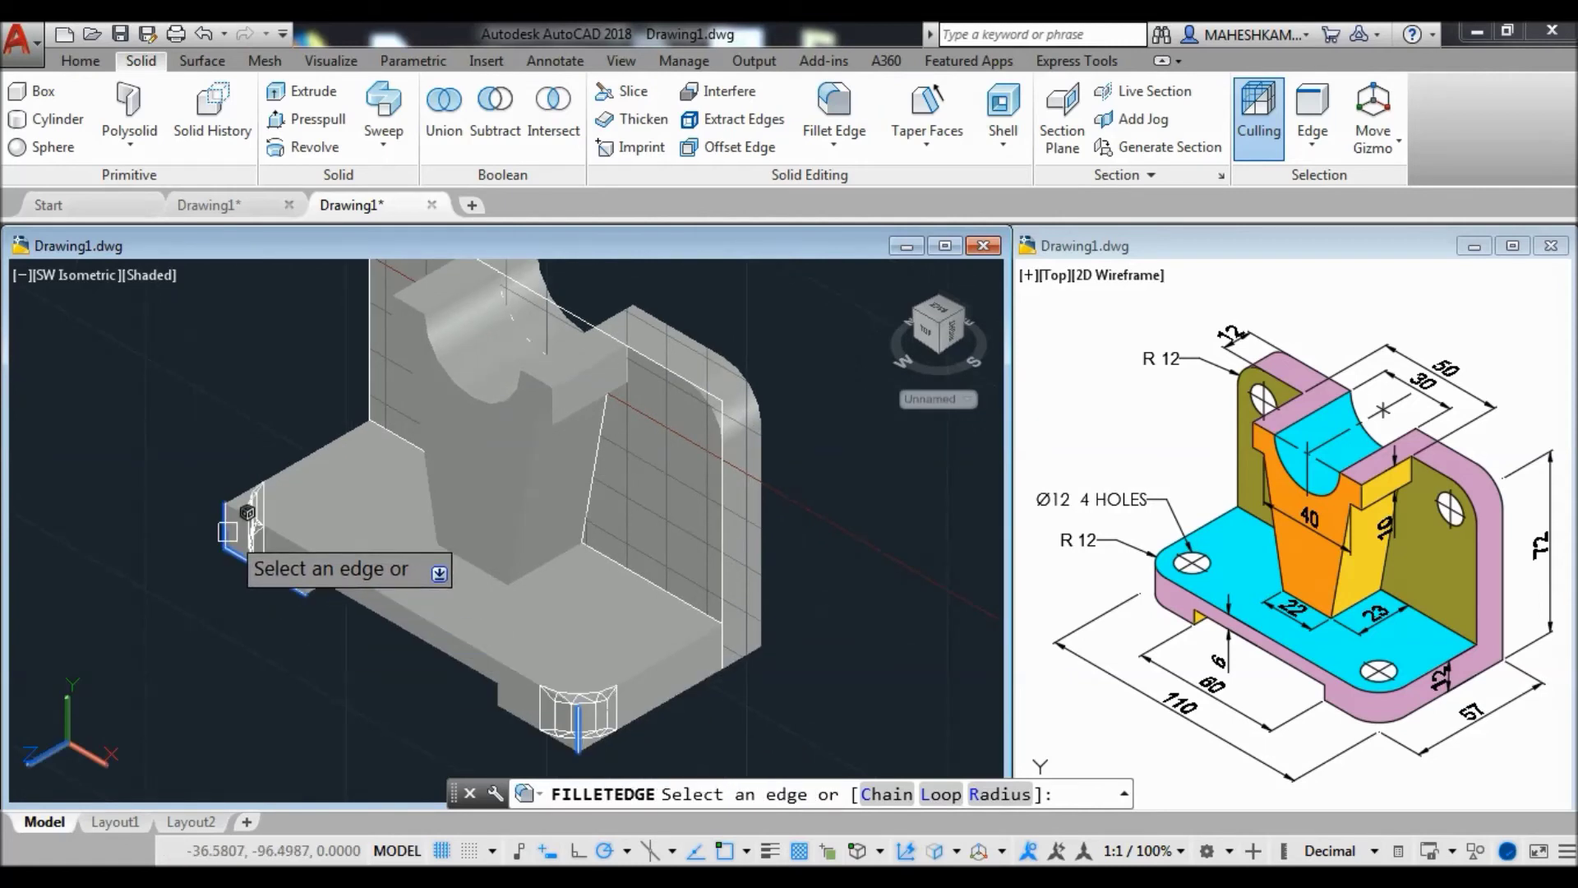
{"action": "key", "text": "Return"}
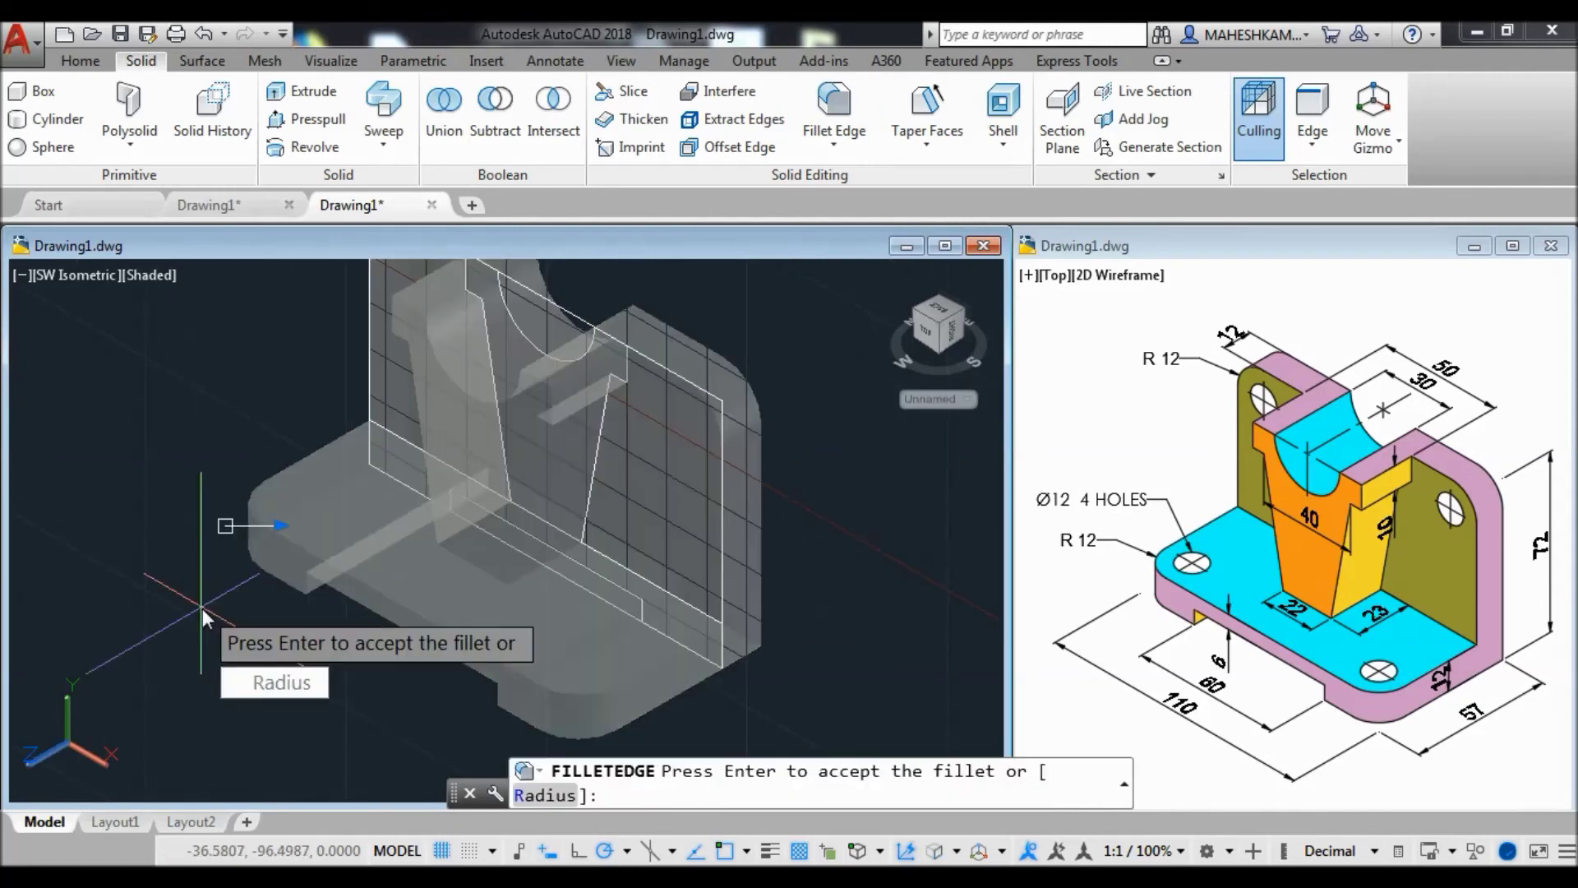
{"action": "key", "text": "Return"}
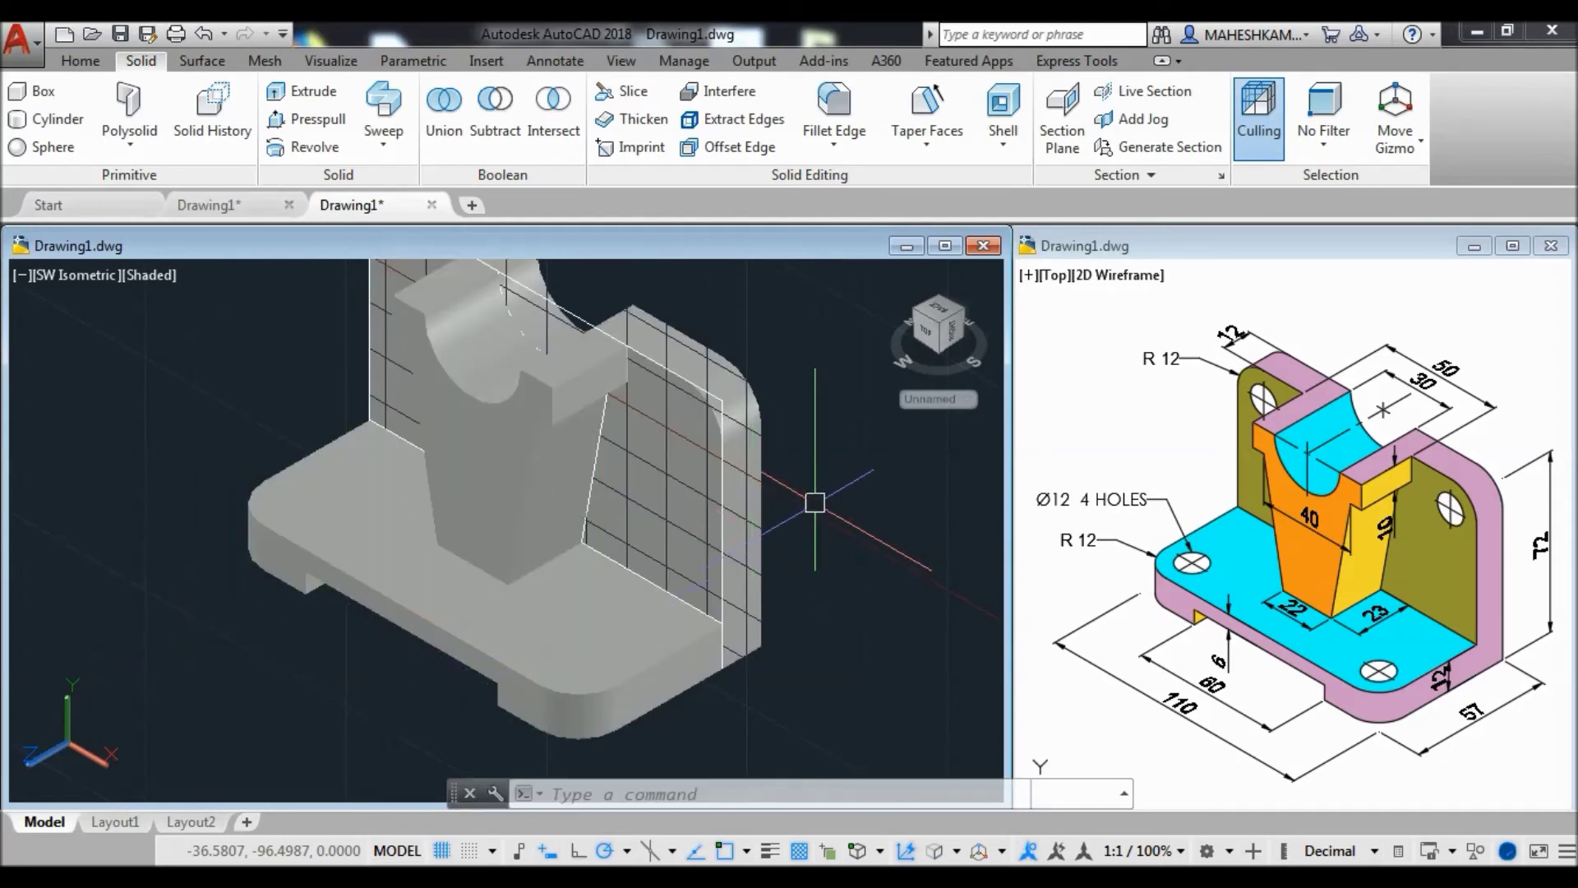
Union the back plate, base plate and tapered rib into one solid by window selection.
{"action": "scroll", "coordinate": [855, 483], "scroll_direction": "down", "scroll_amount": 1}
{"action": "middle_click_drag", "start_coordinate": [855, 485], "coordinate": [738, 558]}
{"action": "key", "text": "Escape"}
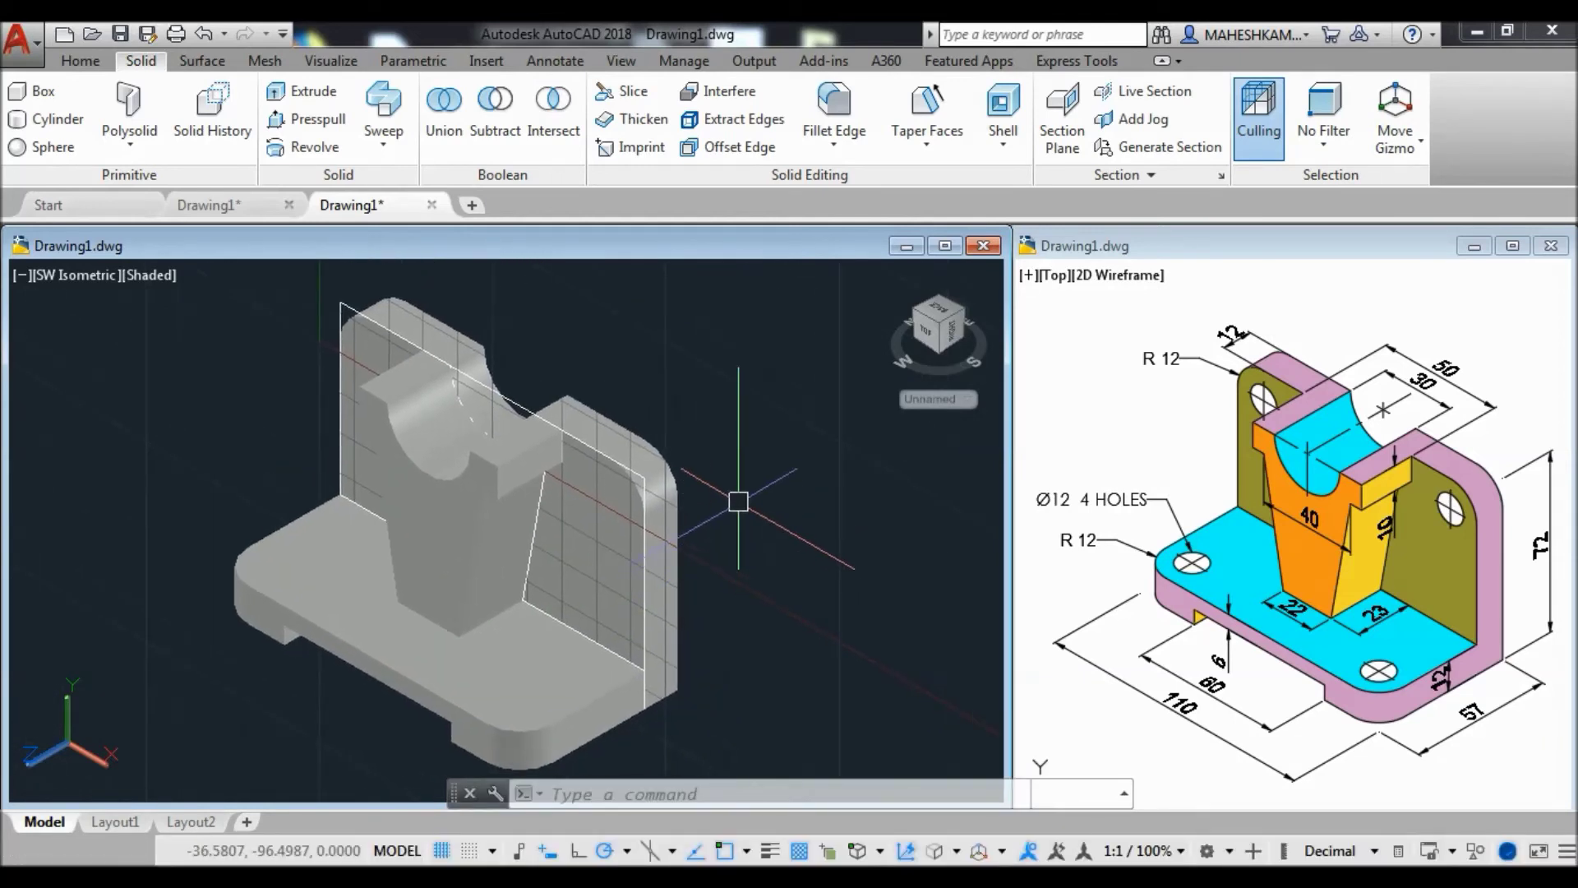
{"action": "type", "text": "UNIO"}
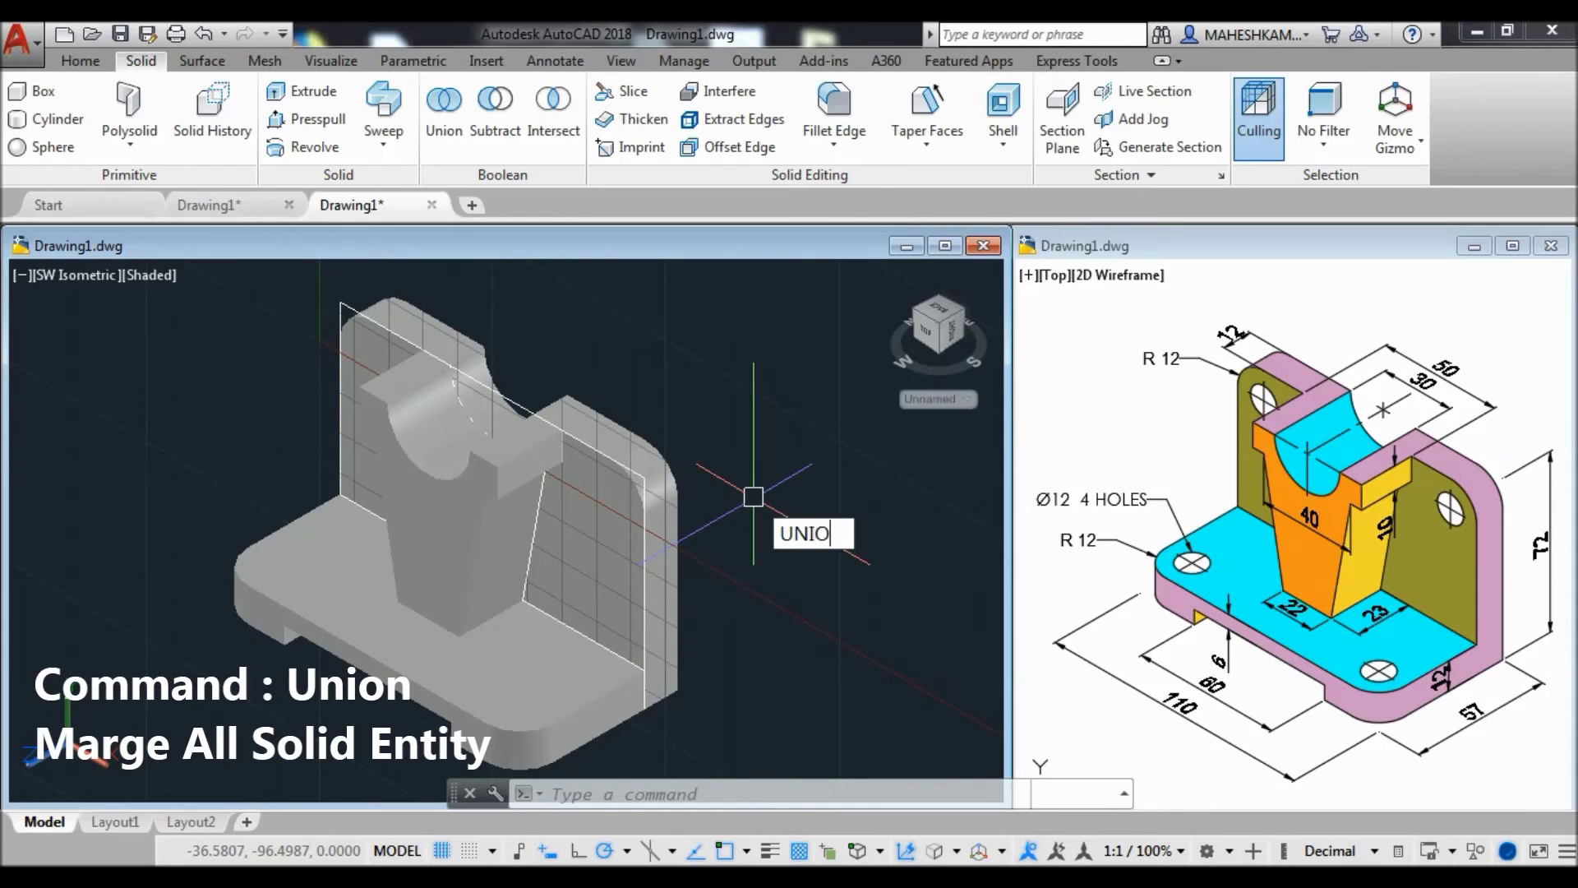
{"action": "key", "text": "Return"}
{"action": "left_click", "coordinate": [723, 494]}
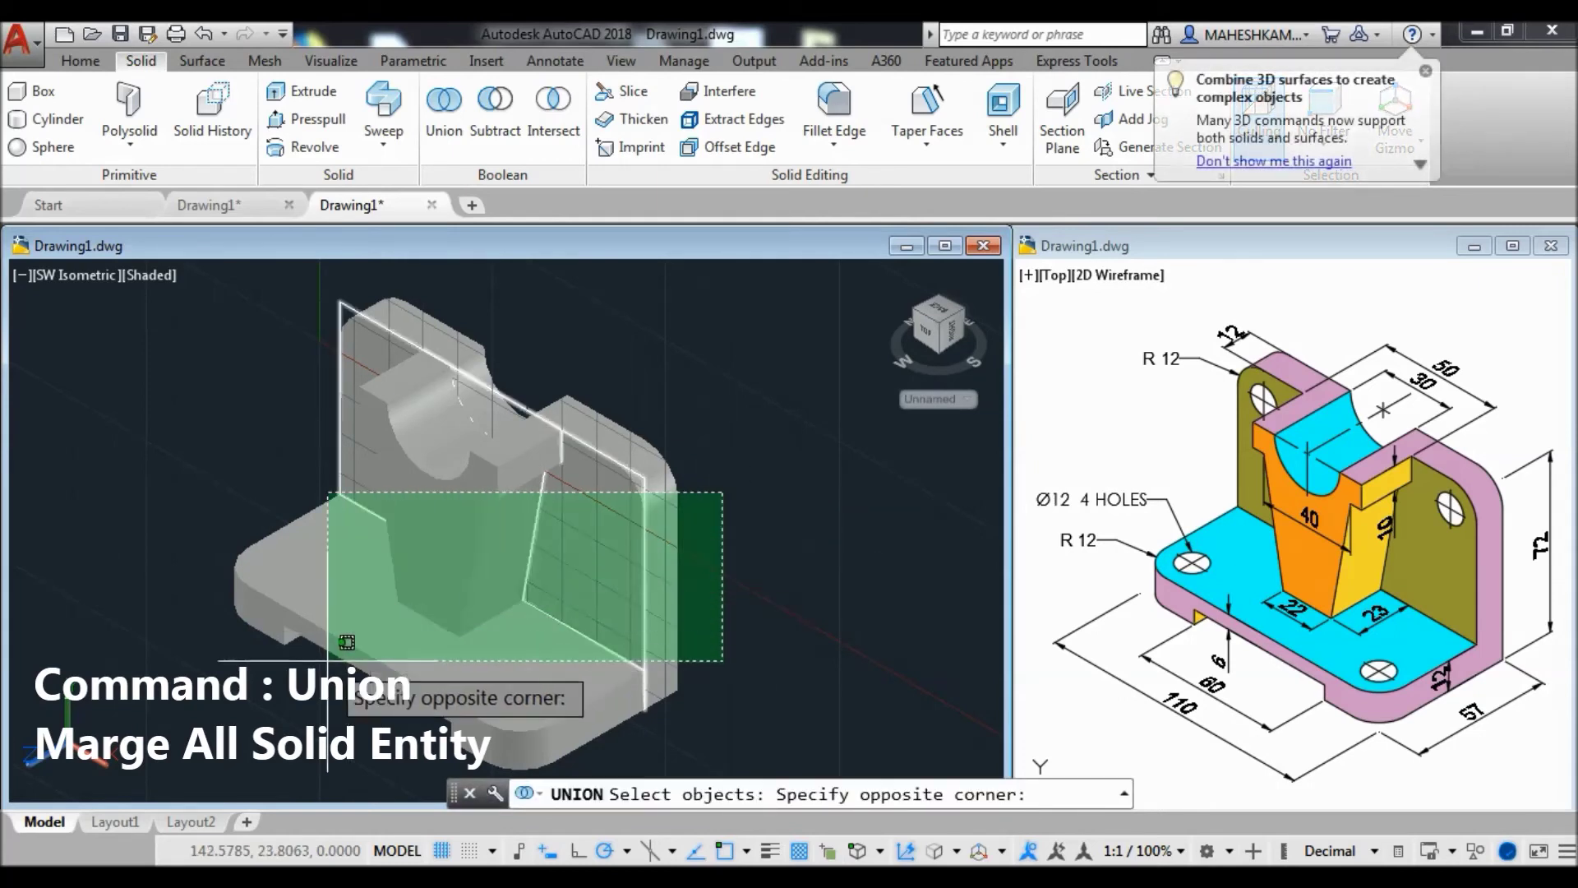
{"action": "left_click", "coordinate": [346, 642]}
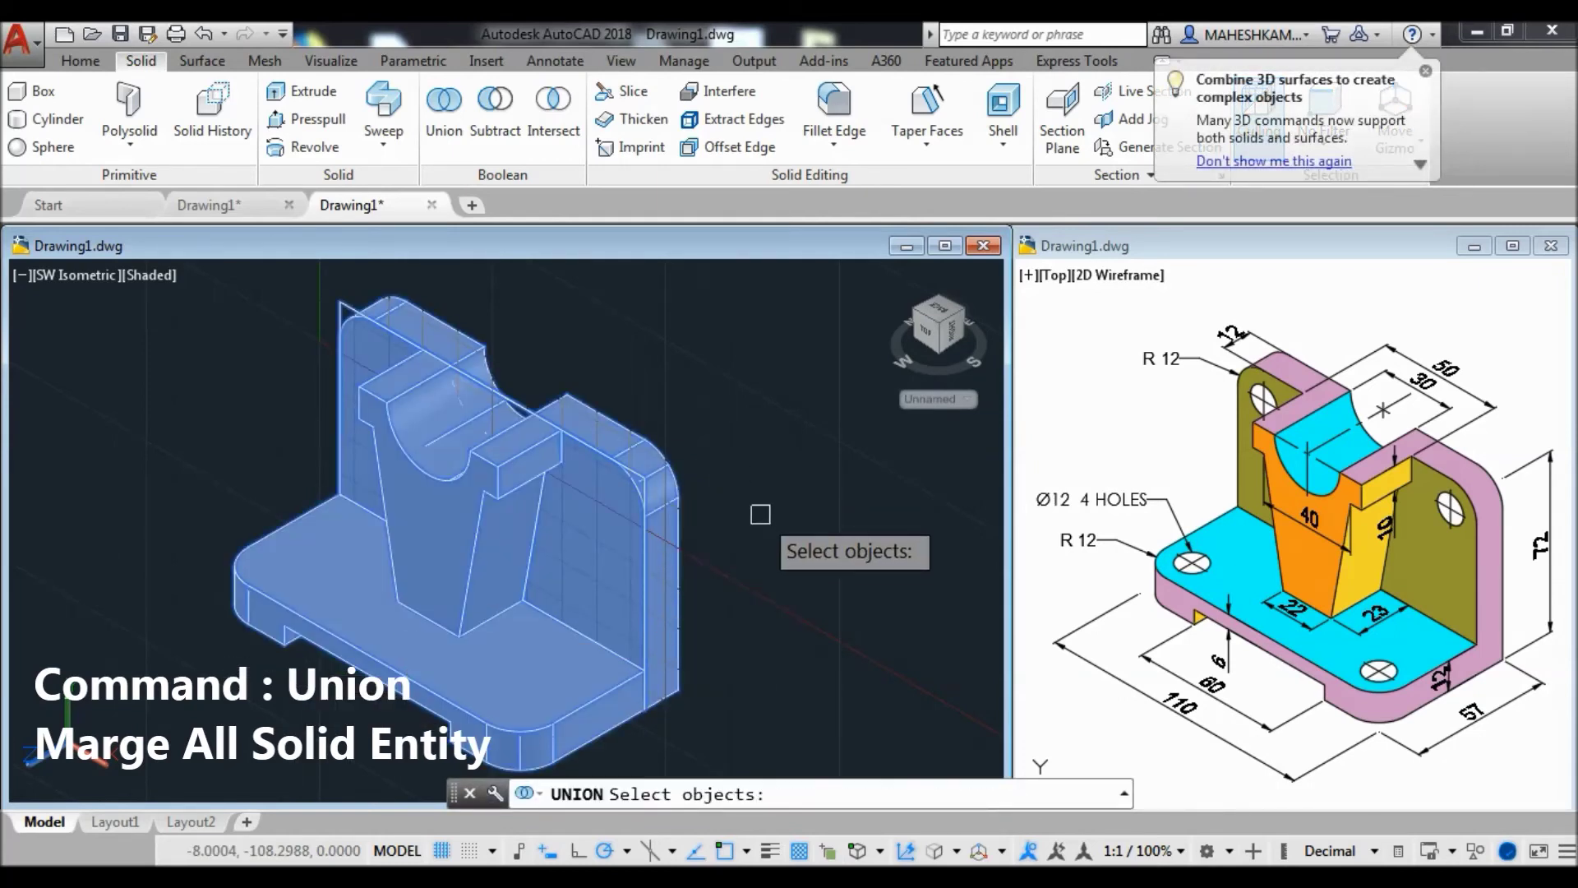
{"action": "key", "text": "Return"}
{"action": "middle_click_drag", "start_coordinate": [760, 549], "coordinate": [811, 533]}
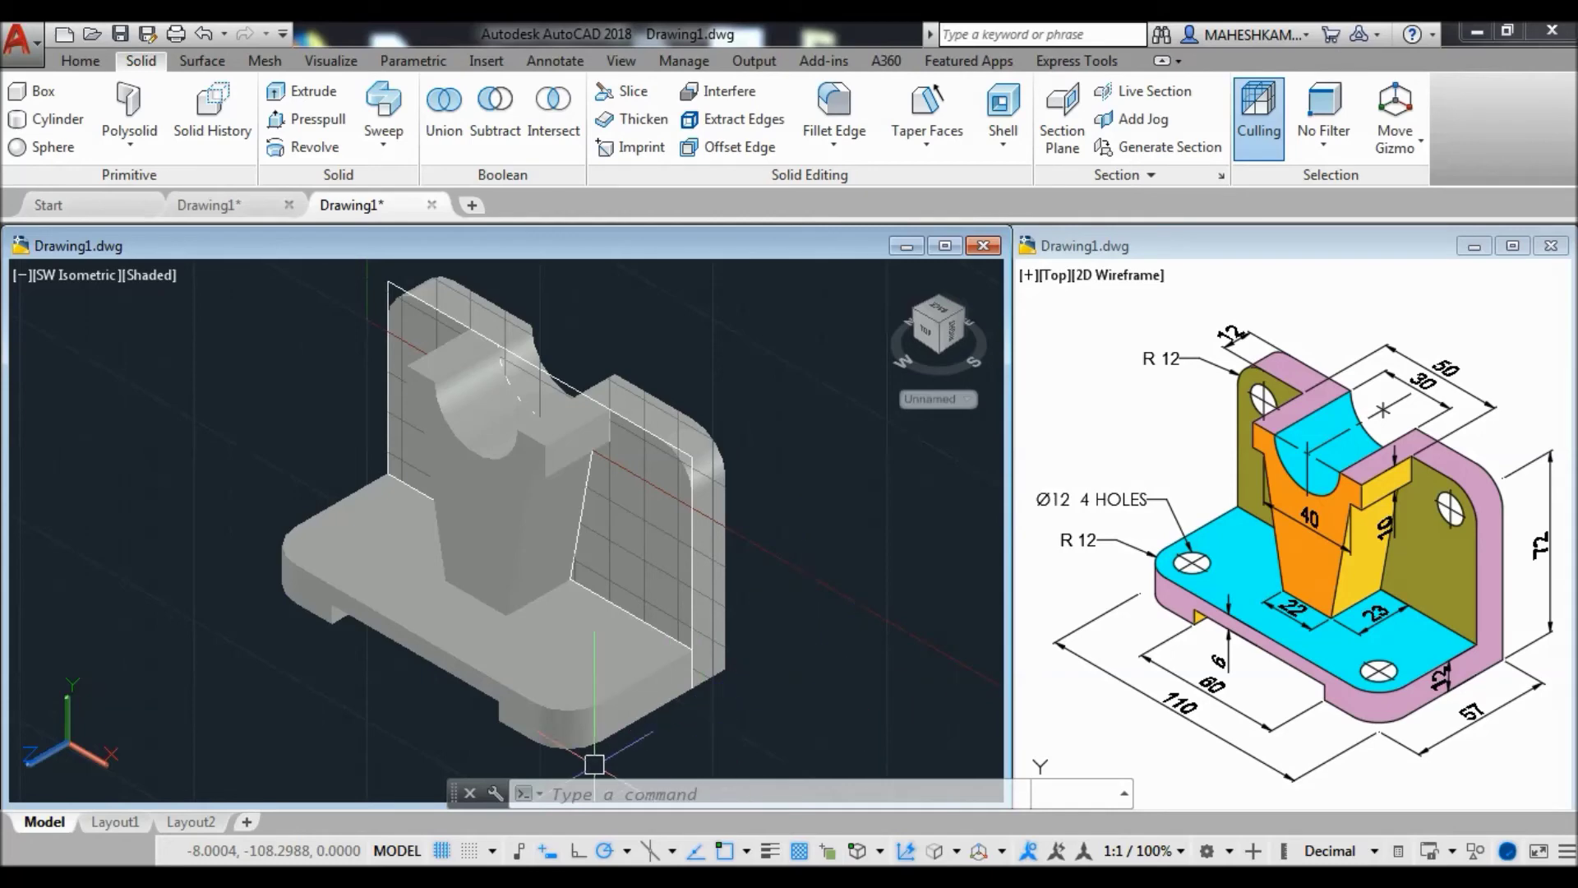
Draw diameter-12 circles at the base plate's front and left rounded corners.
{"action": "scroll", "coordinate": [594, 764], "scroll_direction": "up", "scroll_amount": 1}
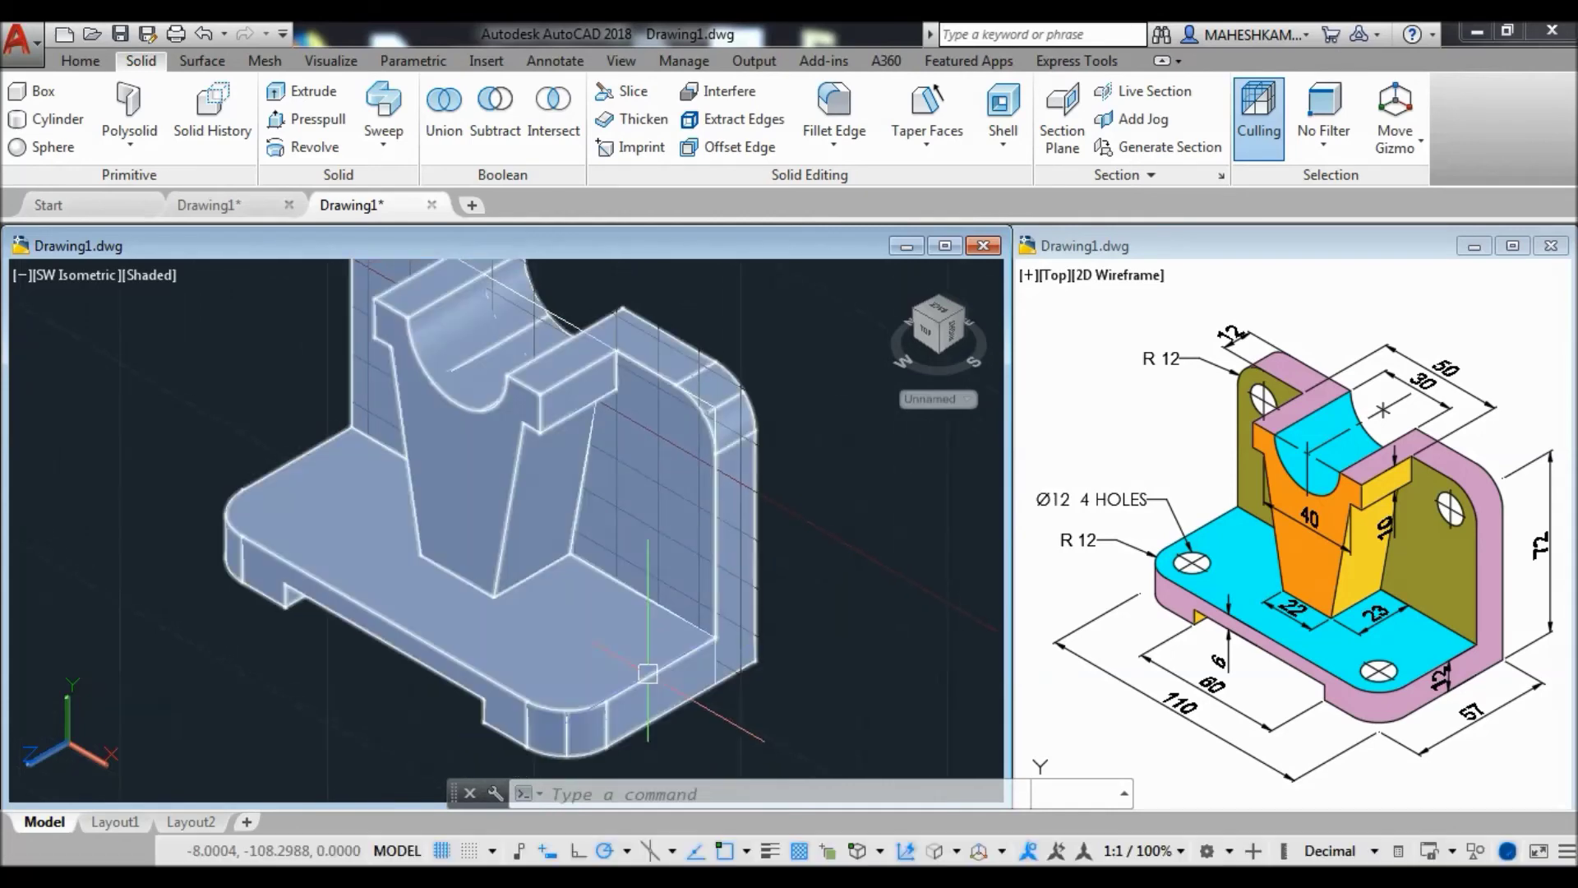
{"action": "type", "text": "c"}
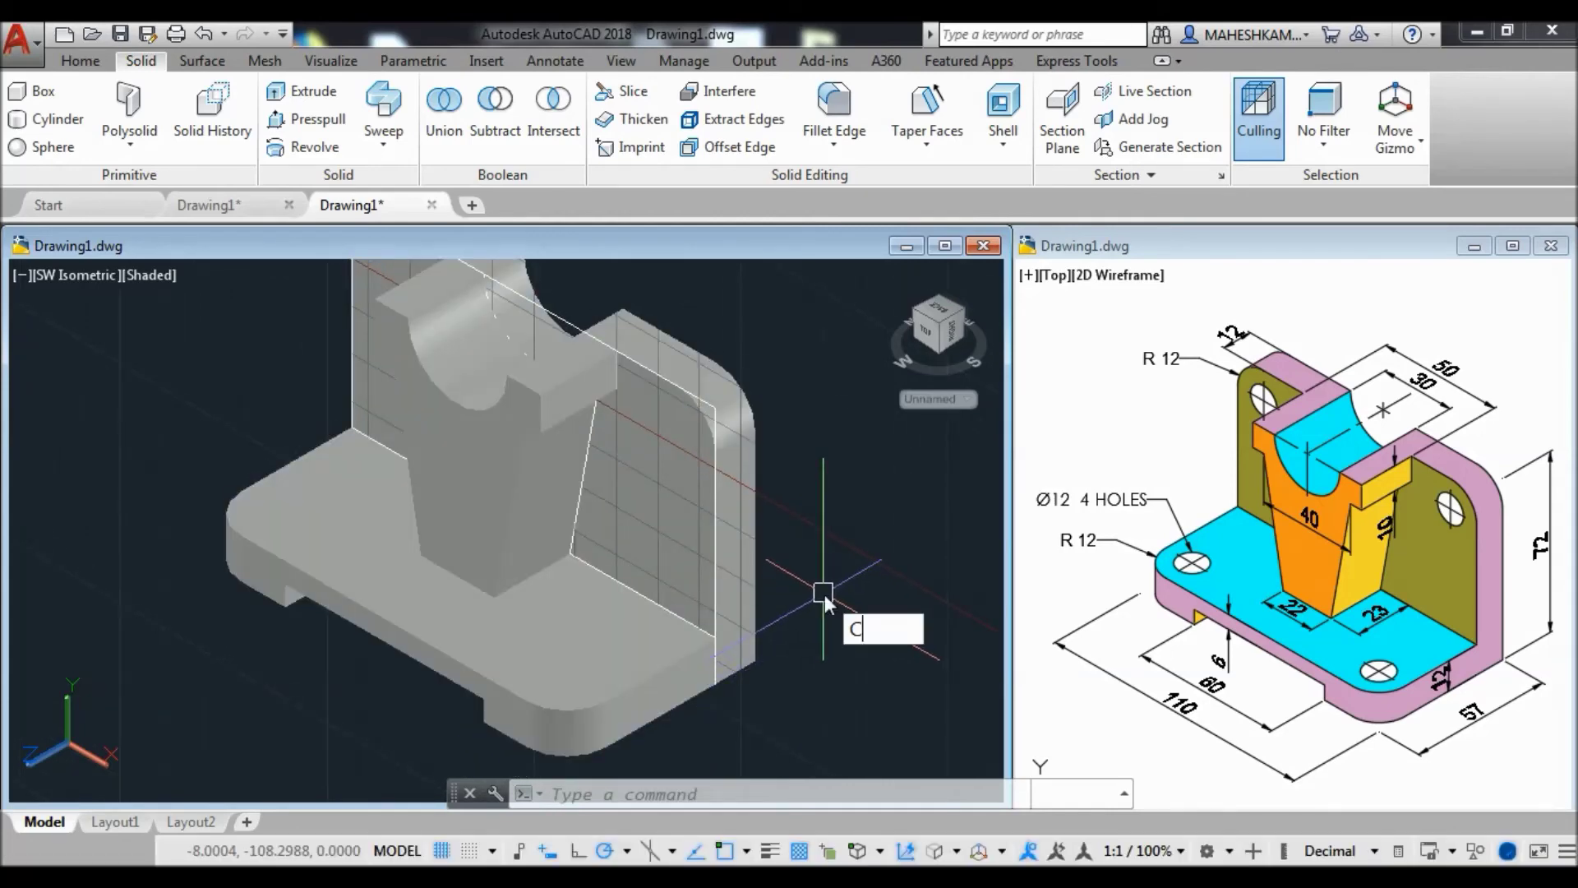
{"action": "key", "text": "Return"}
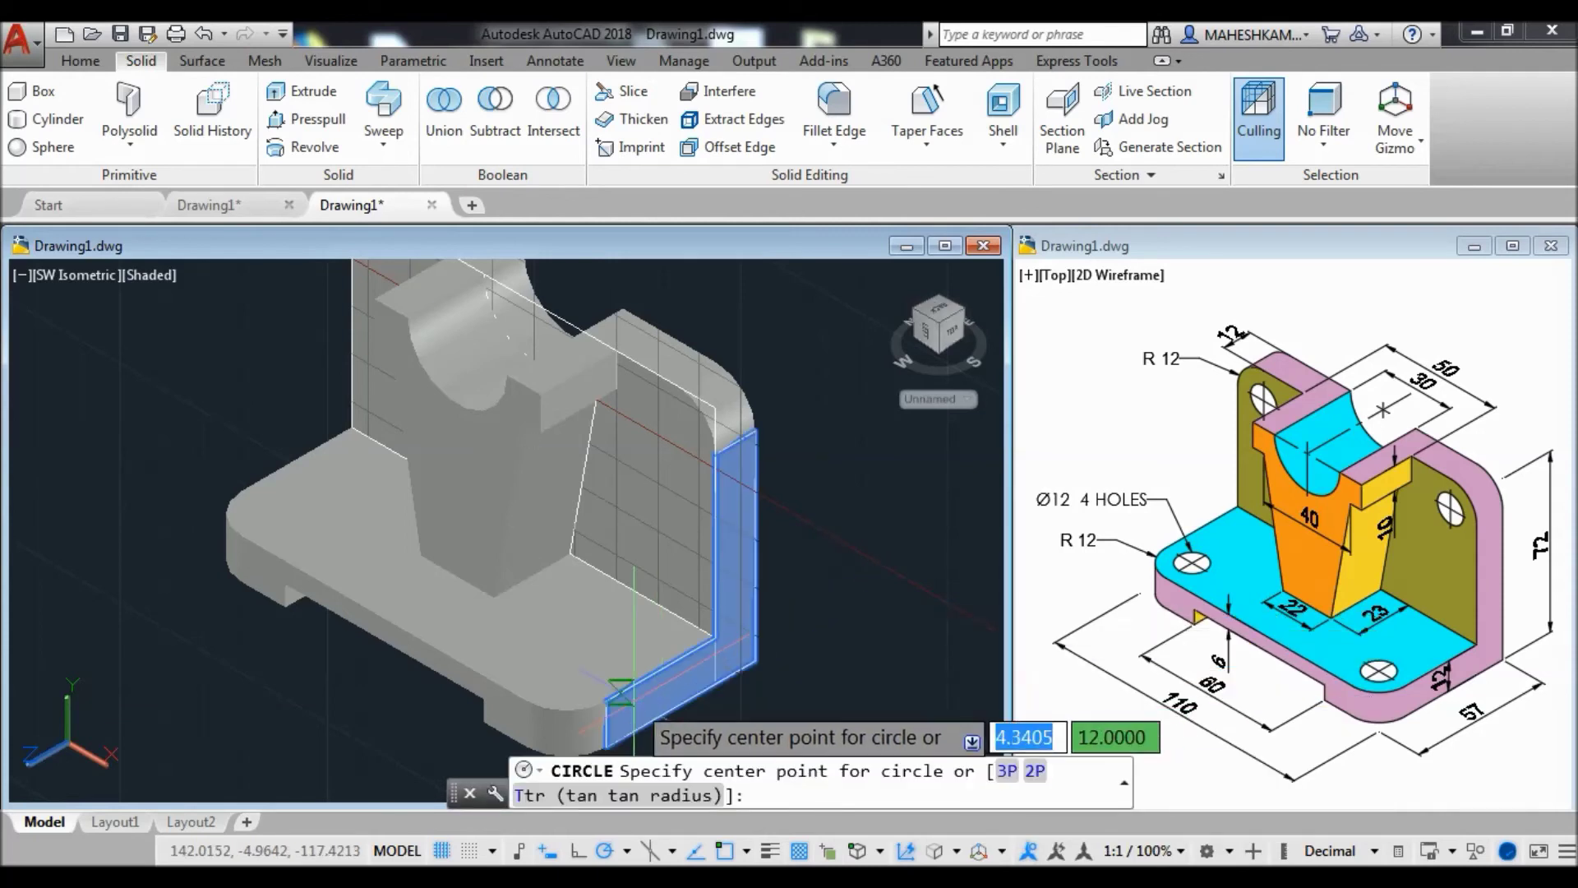
{"action": "scroll", "coordinate": [592, 699], "scroll_direction": "up", "scroll_amount": 2}
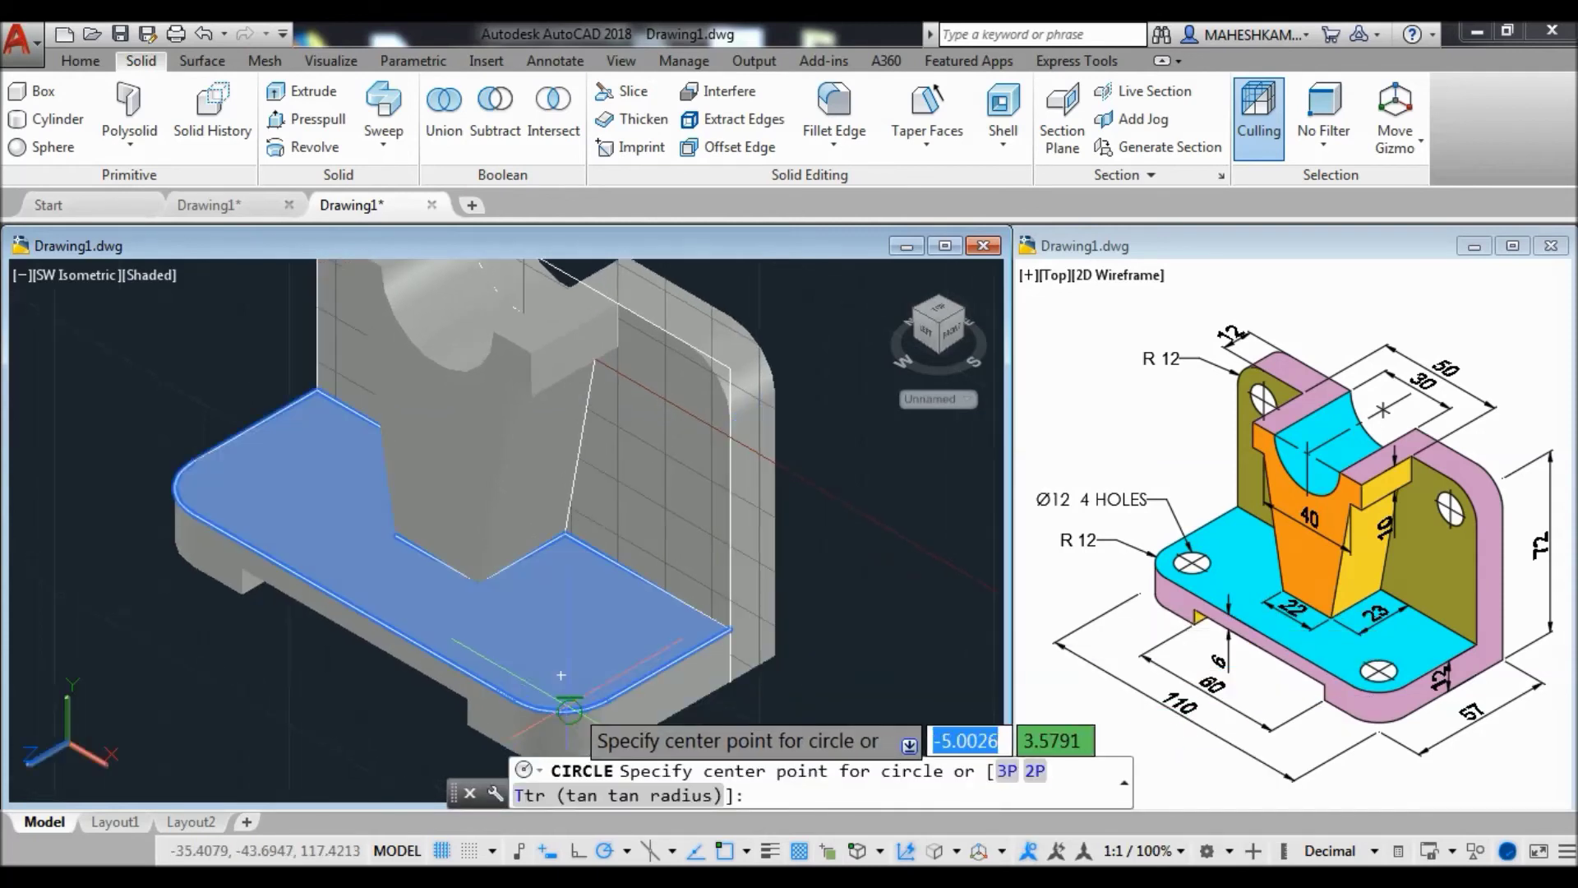
{"action": "left_click", "coordinate": [561, 671]}
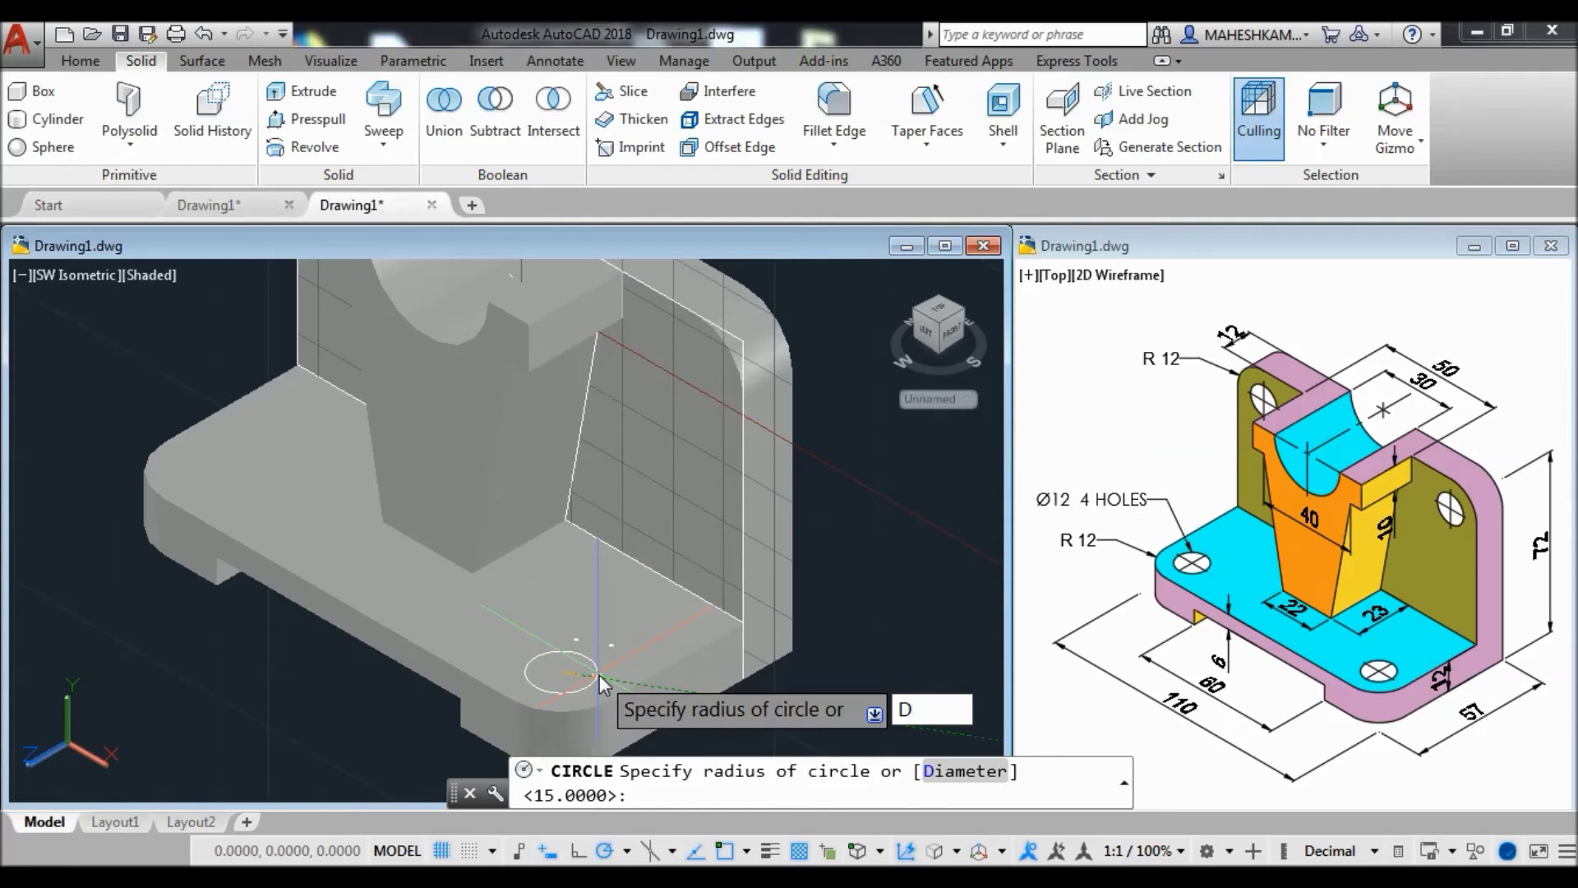
{"action": "key", "text": "Return"}
{"action": "type", "text": "12"}
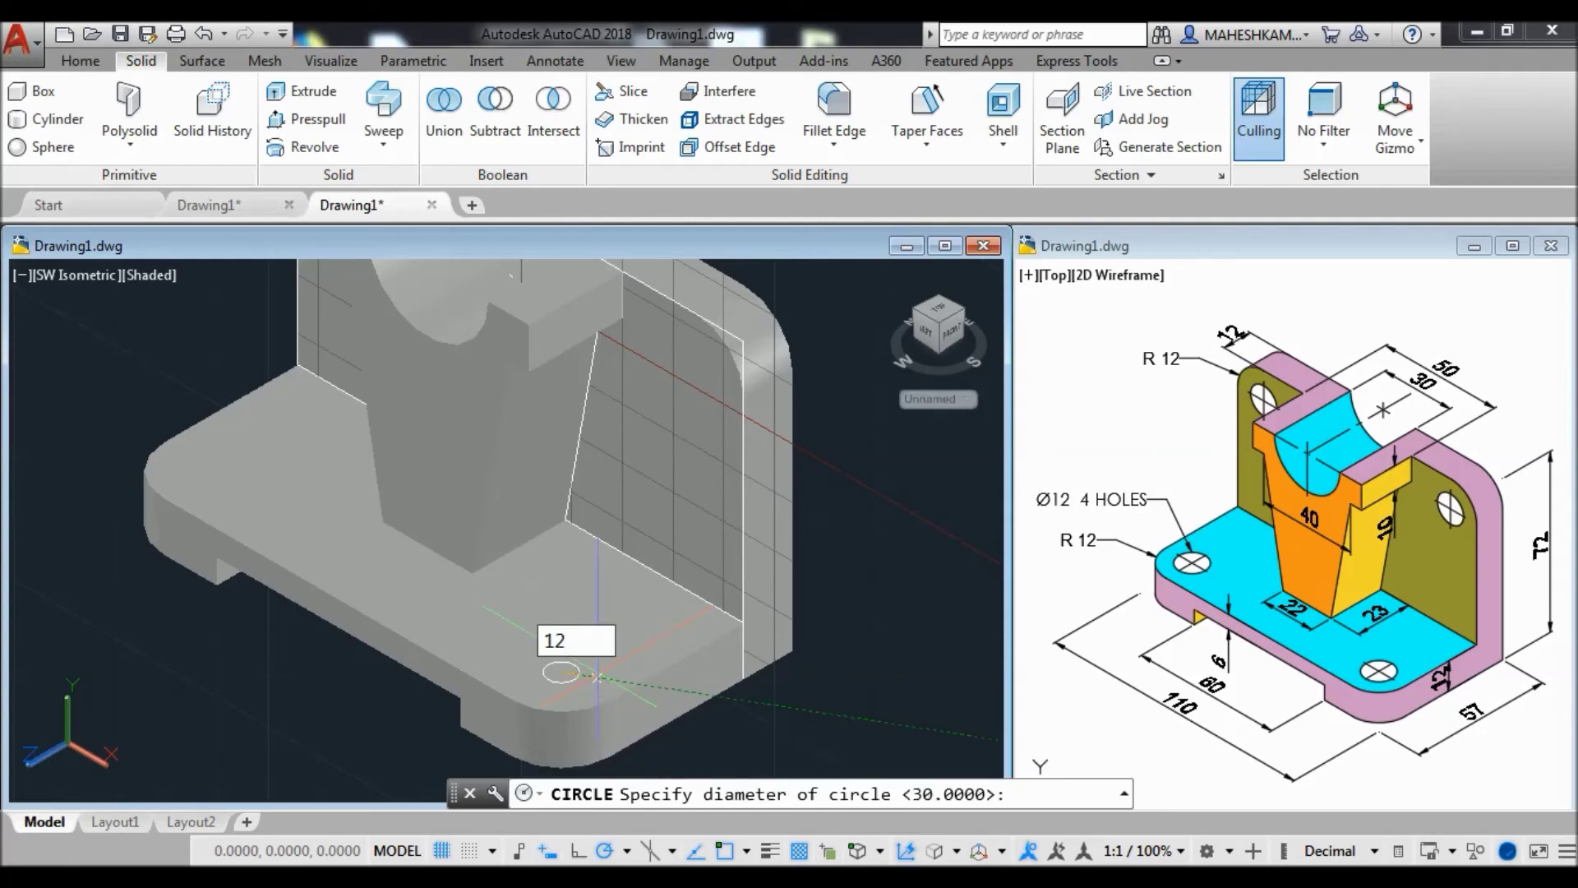
{"action": "key", "text": "Return"}
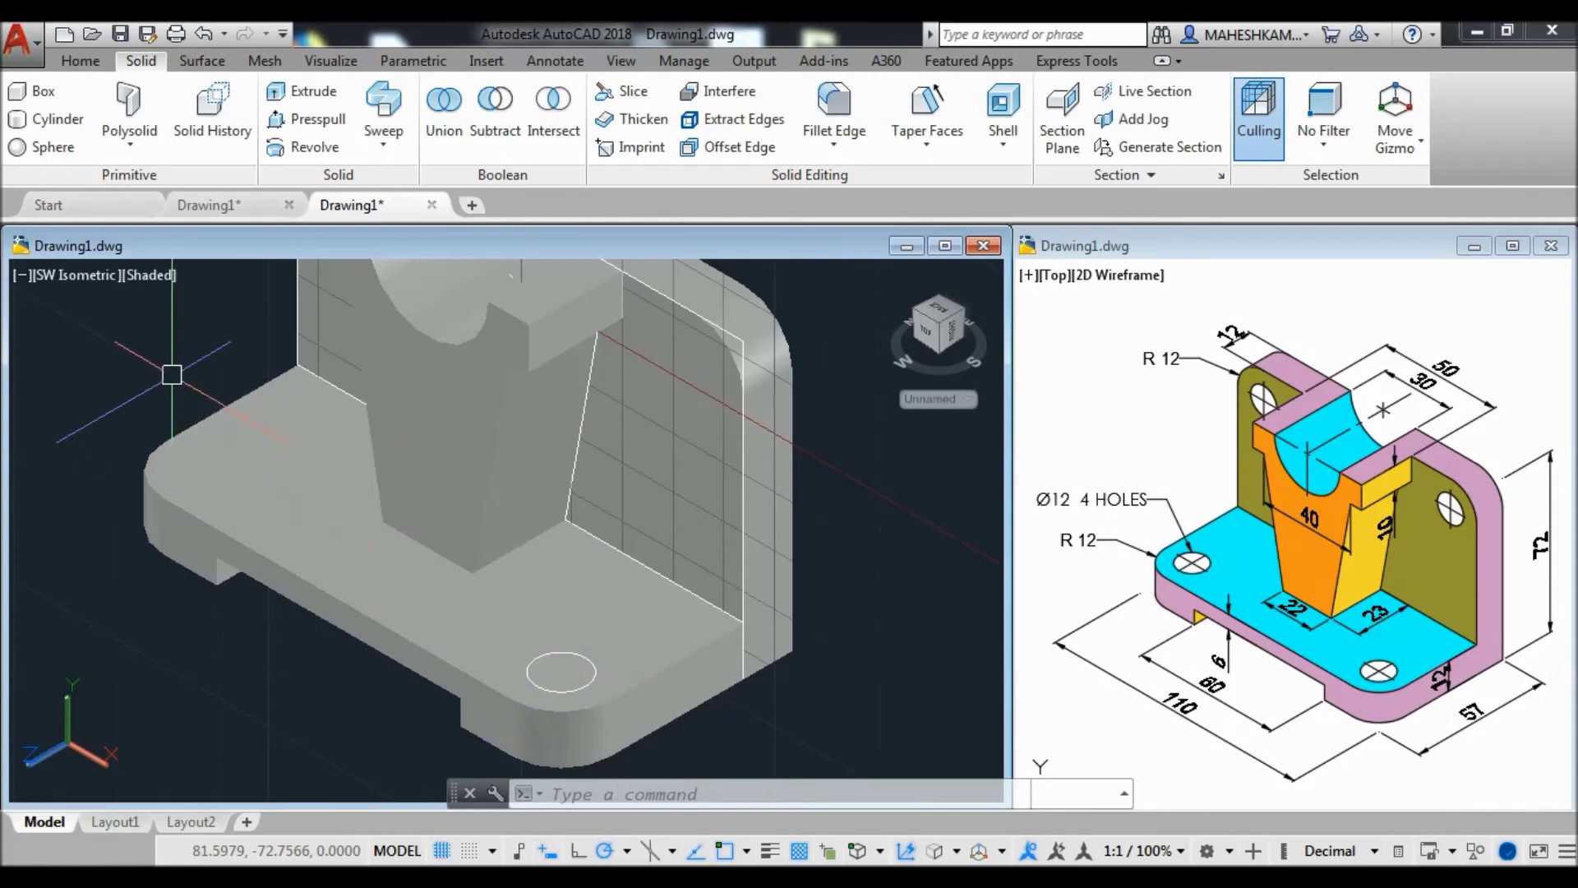
{"action": "type", "text": "C"}
{"action": "key", "text": "Return"}
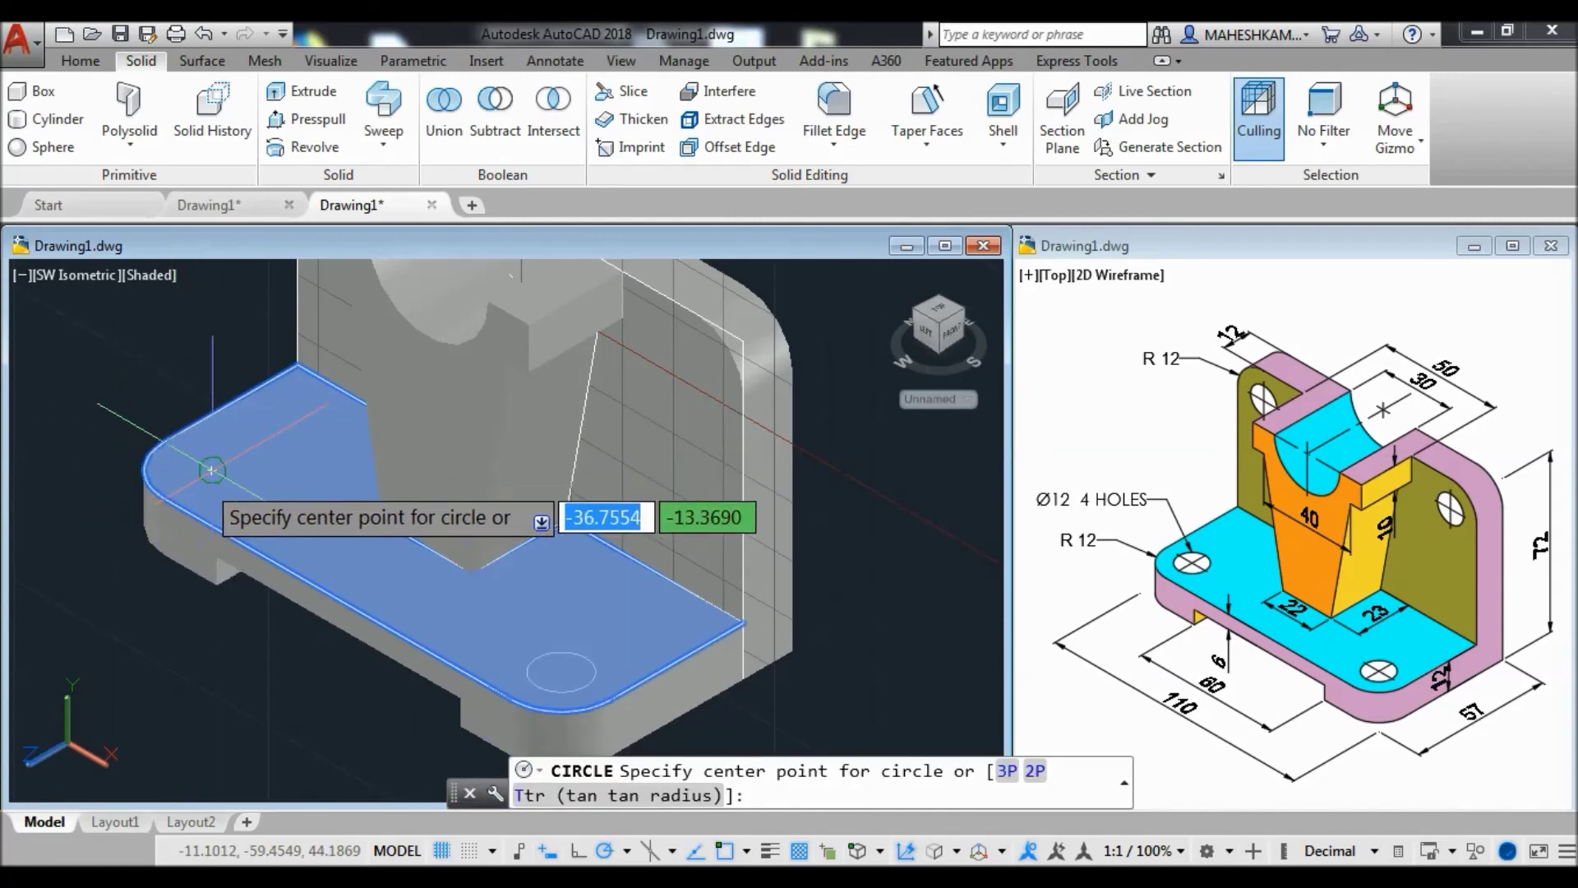
{"action": "left_click", "coordinate": [212, 470]}
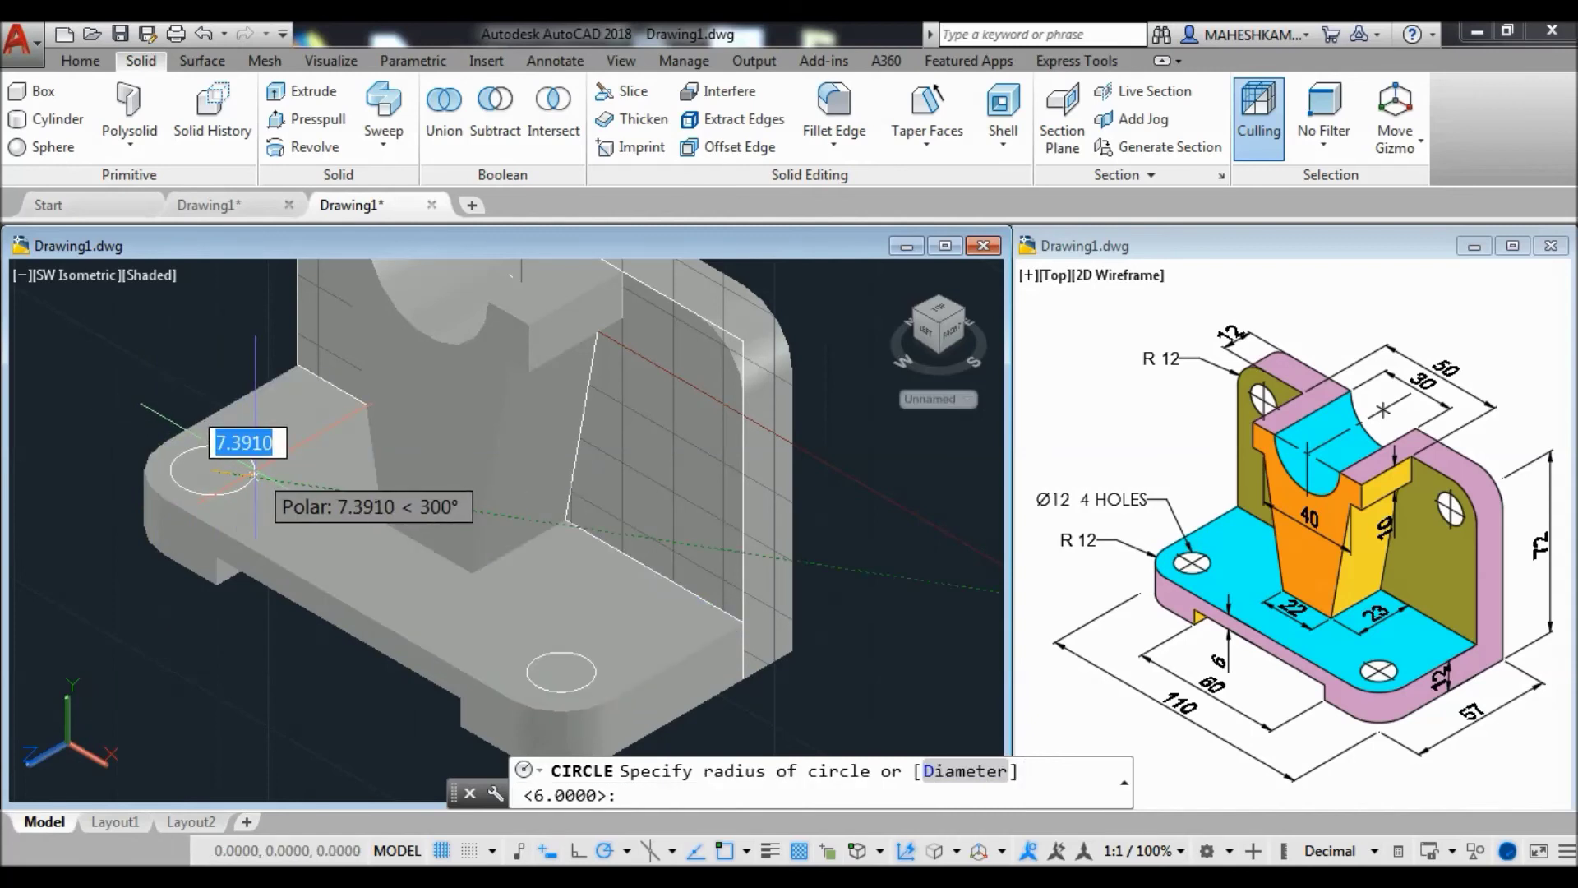
{"action": "key", "text": "Return"}
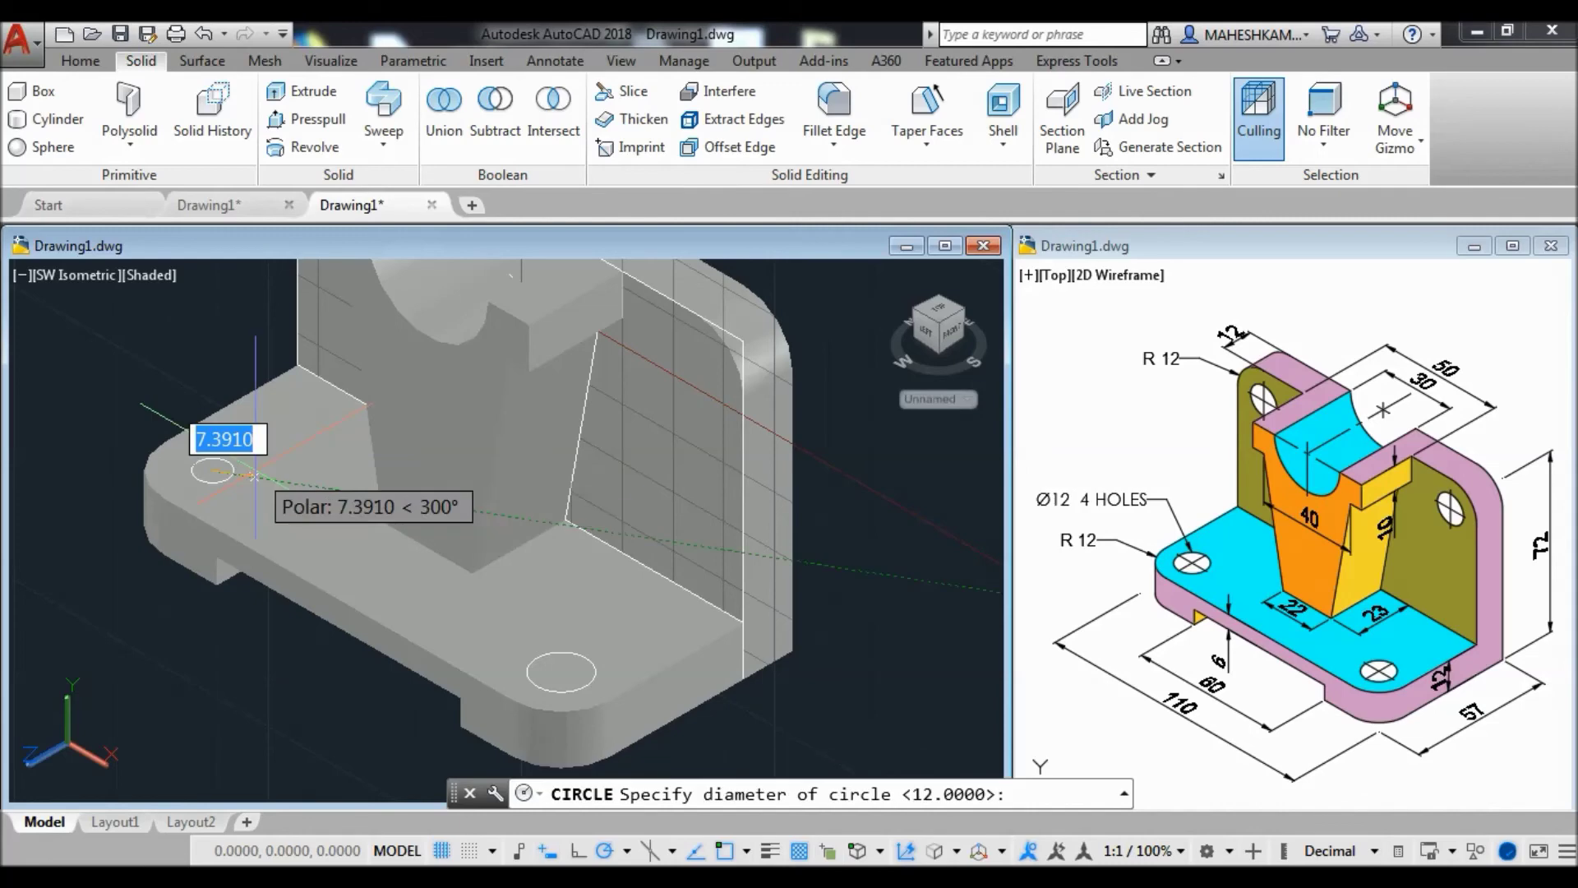
{"action": "type", "text": "12"}
{"action": "key", "text": "Return"}
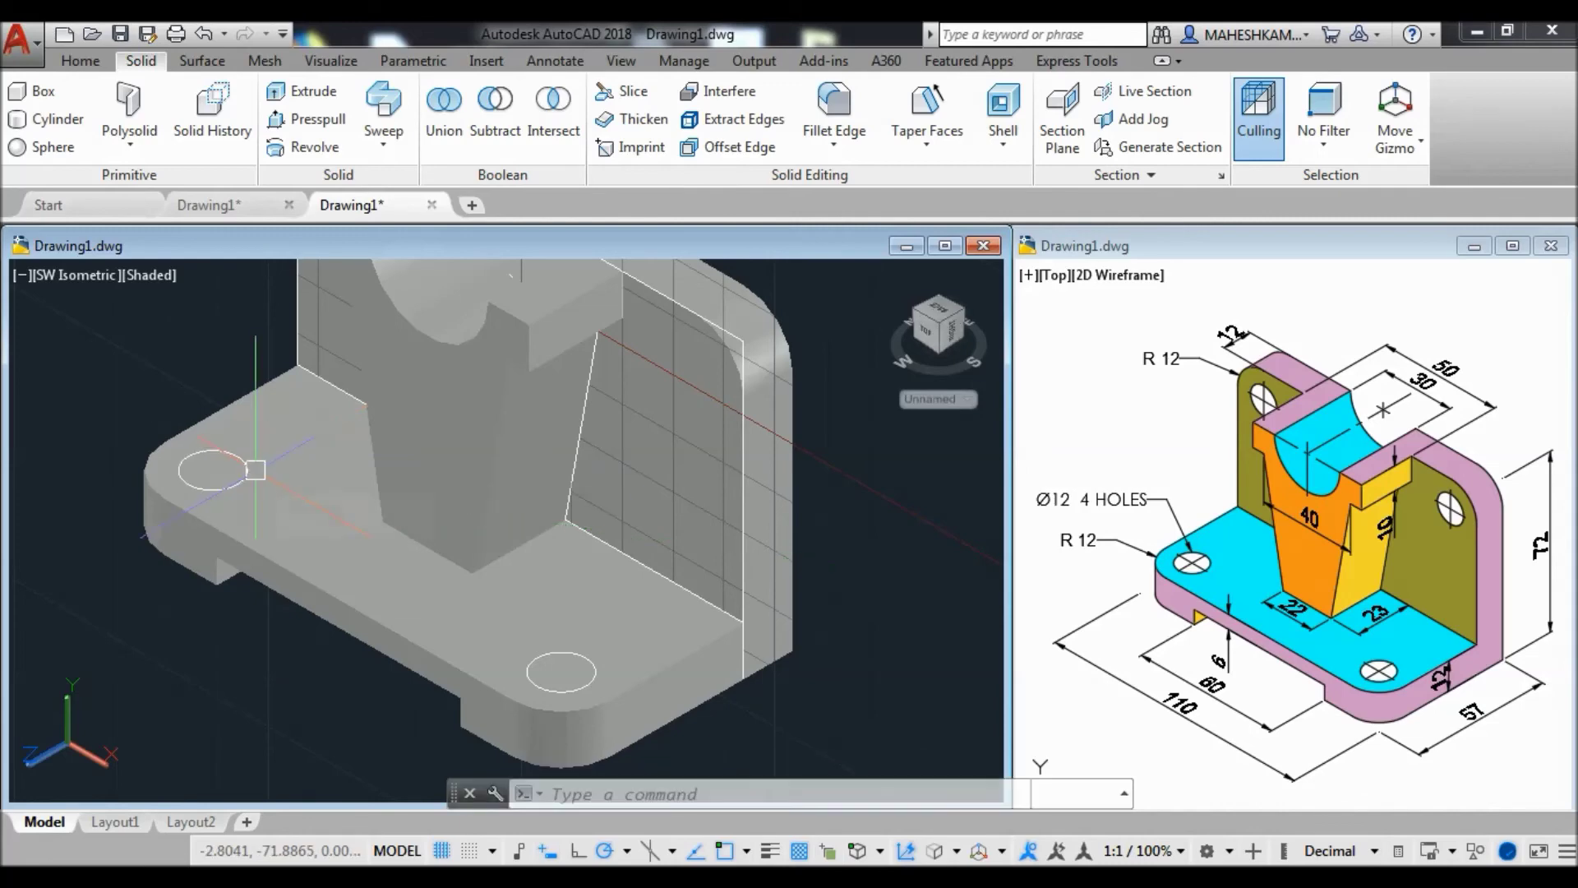
Draw a radius-6 circle centred on the upright plate's right corner arc.
{"action": "middle_click_drag", "start_coordinate": [255, 470], "coordinate": [389, 611]}
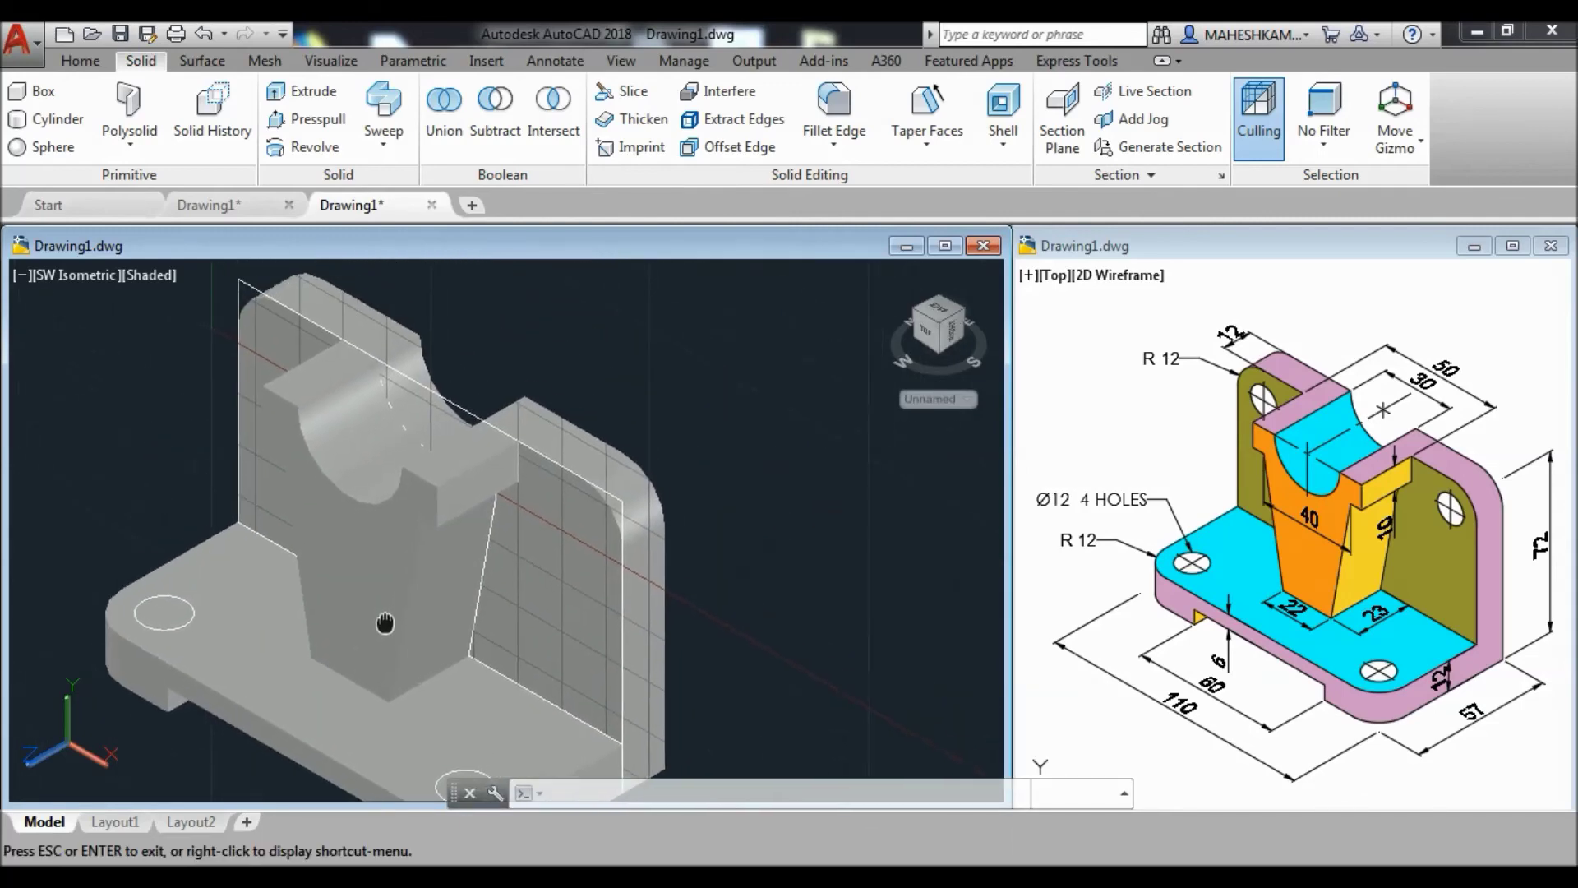
{"action": "scroll", "coordinate": [494, 576], "scroll_direction": "up", "scroll_amount": 2}
{"action": "middle_click_drag", "start_coordinate": [493, 575], "coordinate": [576, 543]}
{"action": "key", "text": "Escape"}
{"action": "type", "text": "c"}
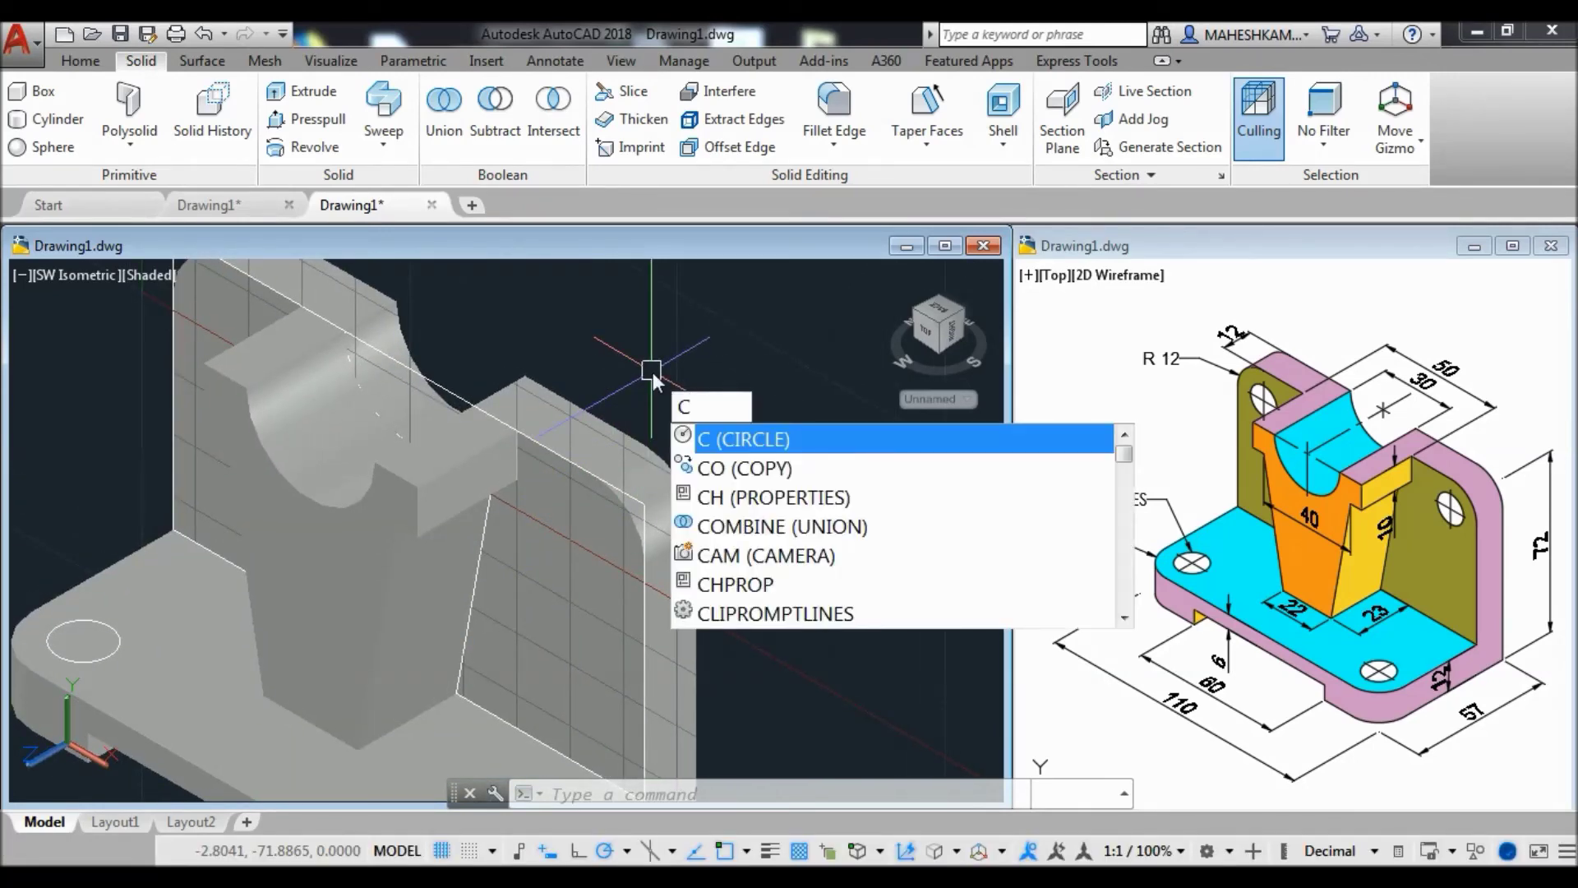
{"action": "key", "text": "Return"}
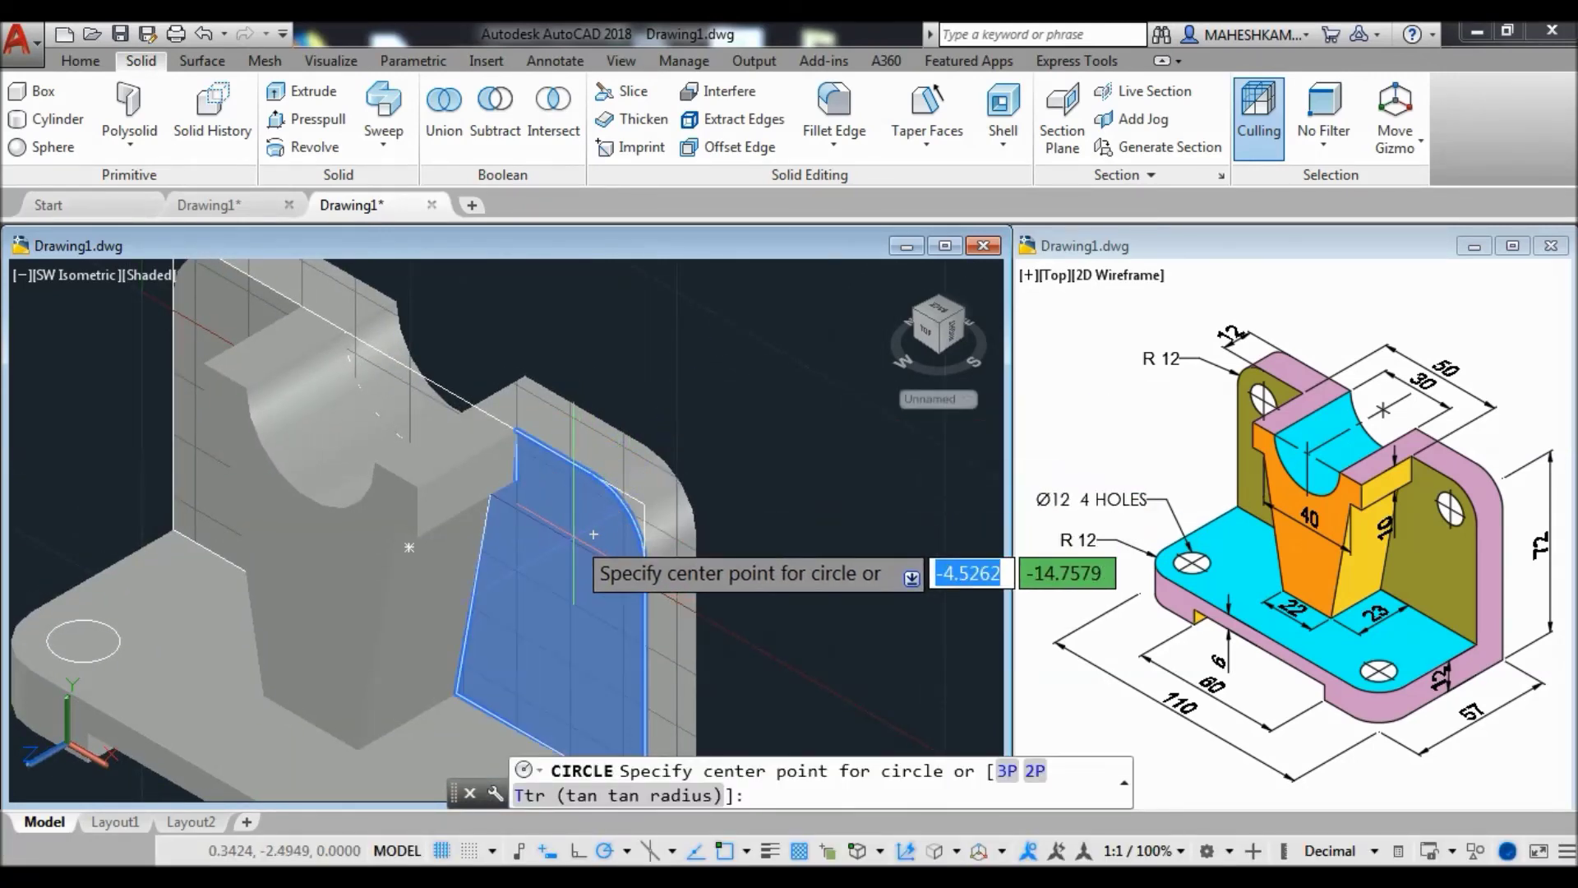
{"action": "left_click", "coordinate": [604, 534]}
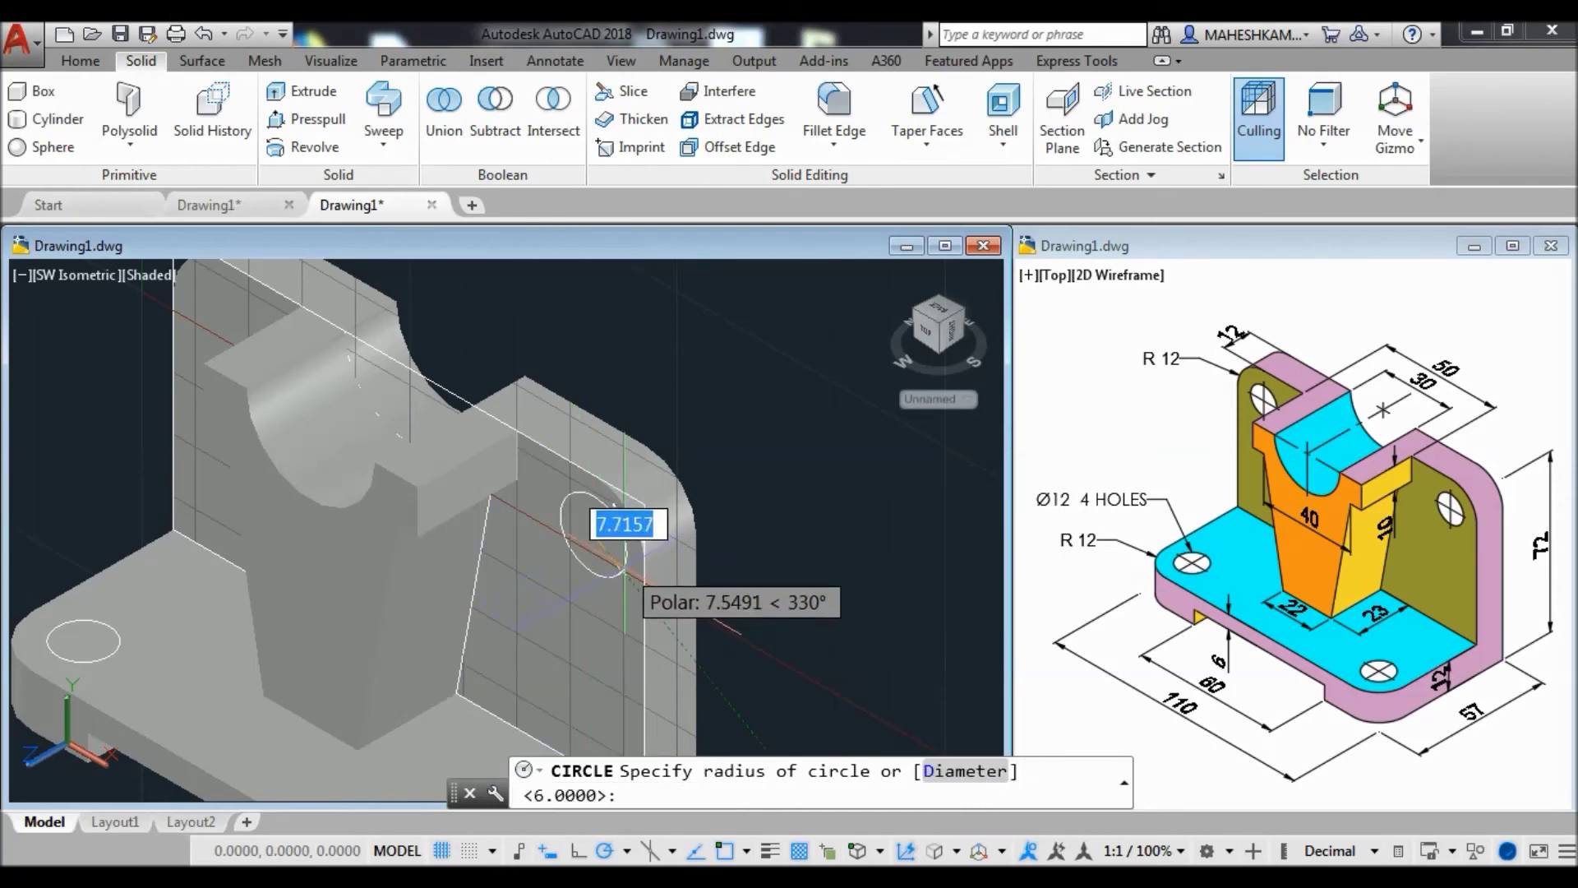
{"action": "key", "text": "Return"}
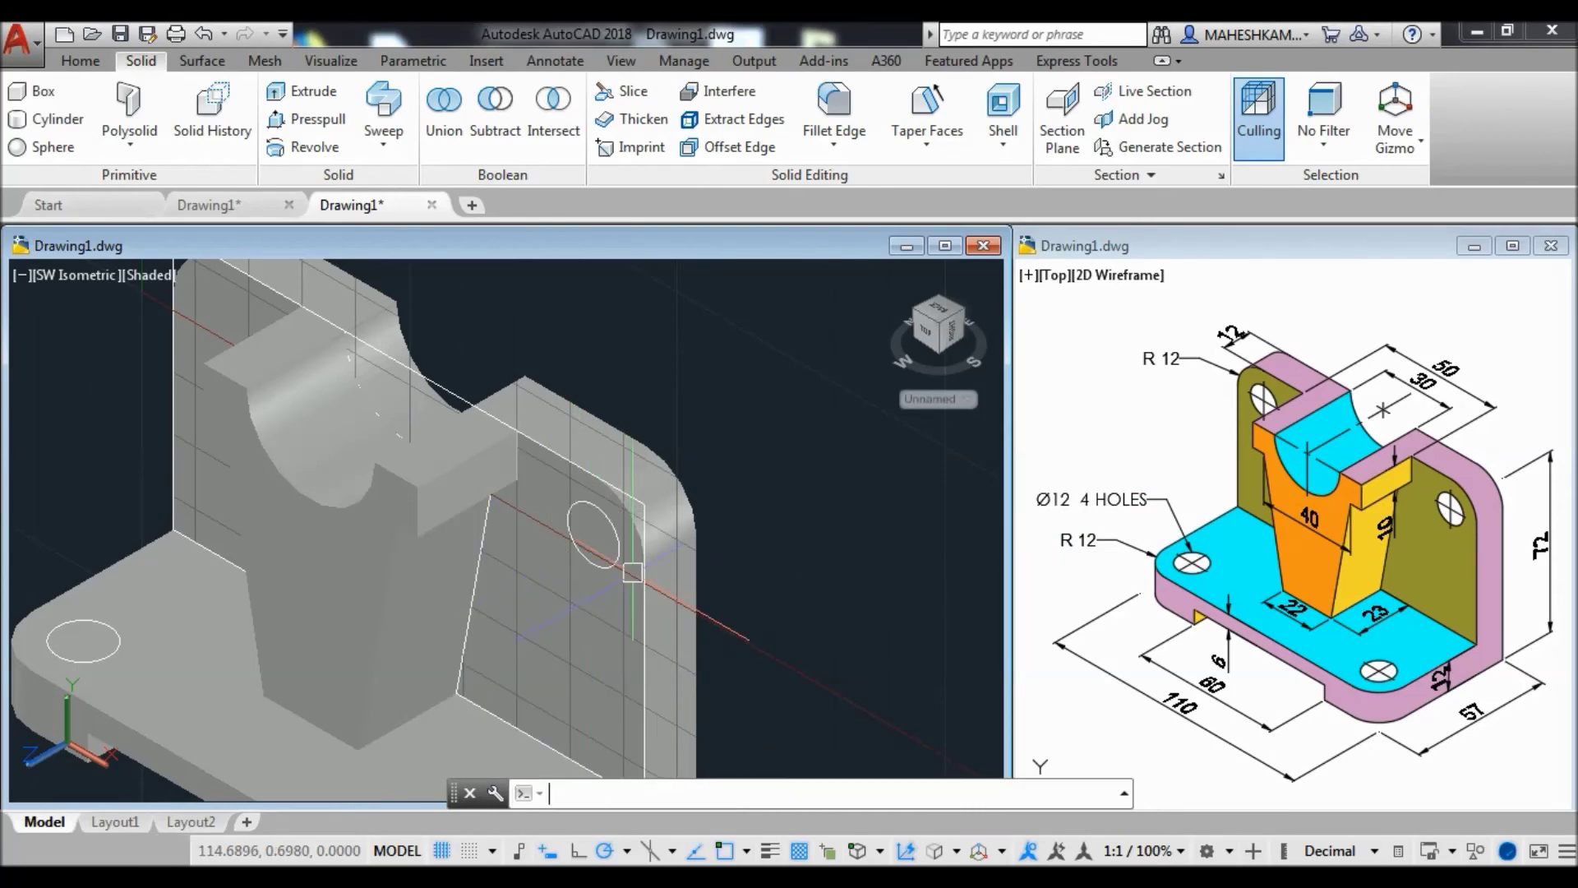
Draw a radius-6 circle centred on the upright plate's upper-left corner arc.
{"action": "left_click_drag", "start_coordinate": [464, 537], "coordinate": [548, 593]}
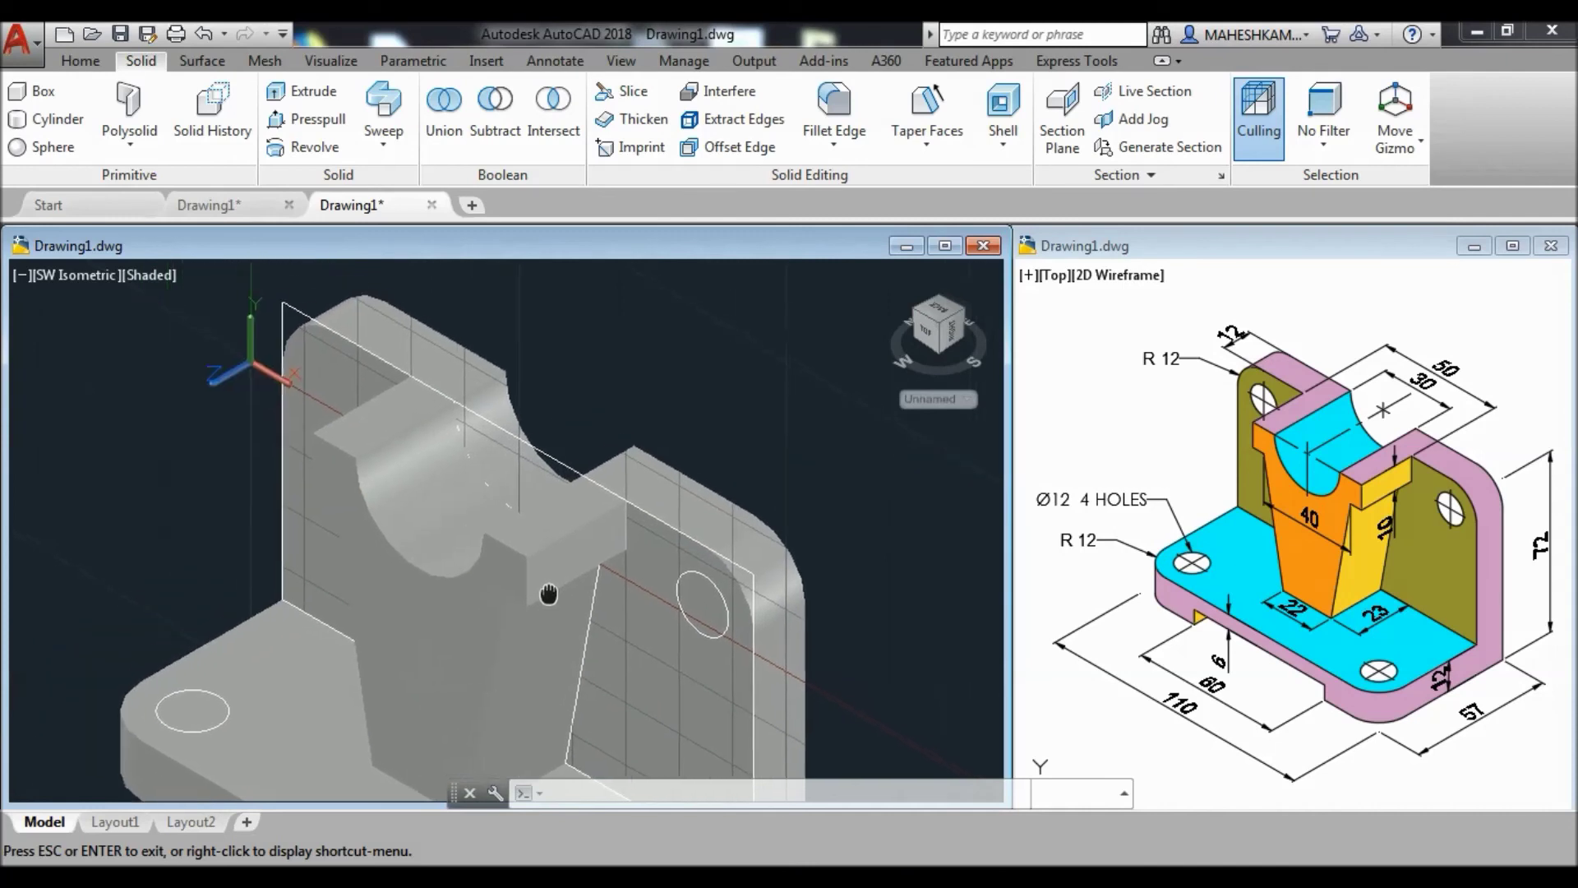
{"action": "key", "text": "Escape"}
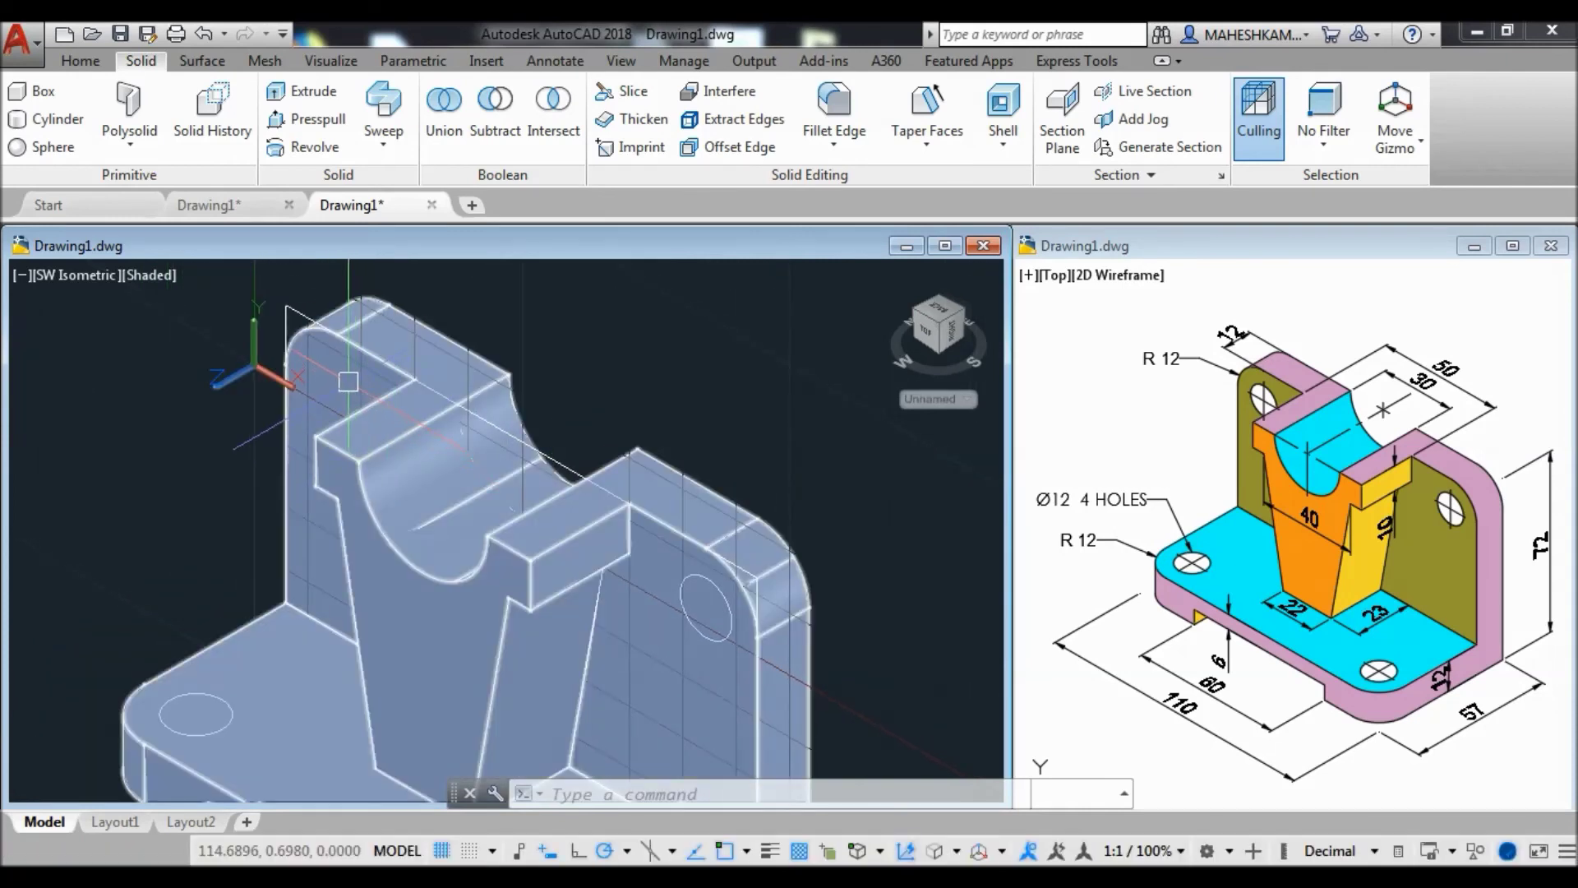
{"action": "type", "text": "c"}
{"action": "key", "text": "Return"}
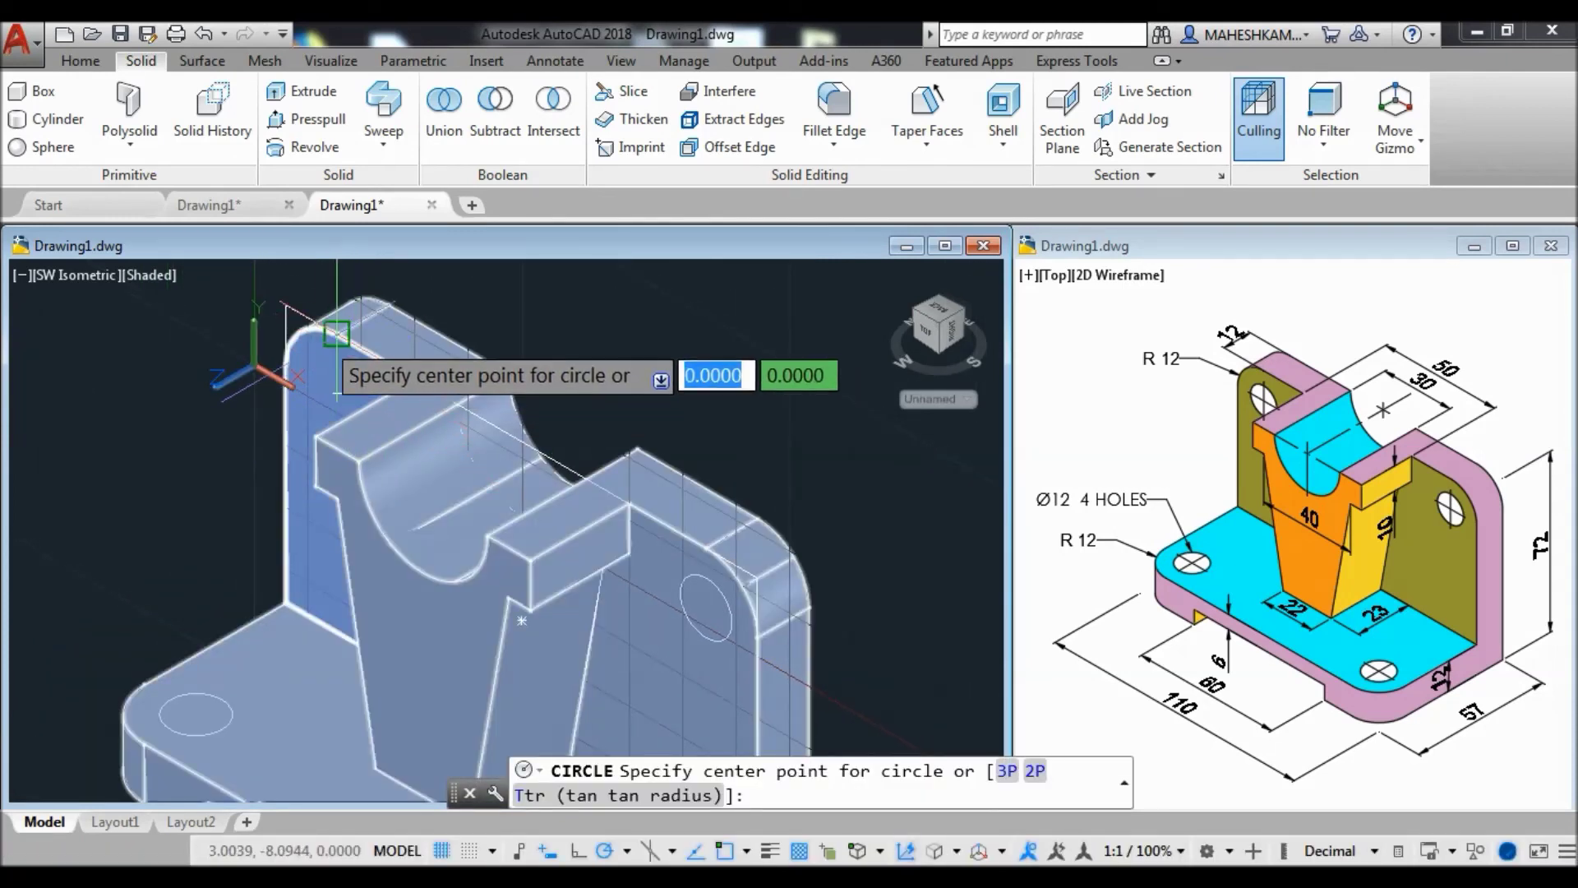
{"action": "left_click", "coordinate": [339, 394]}
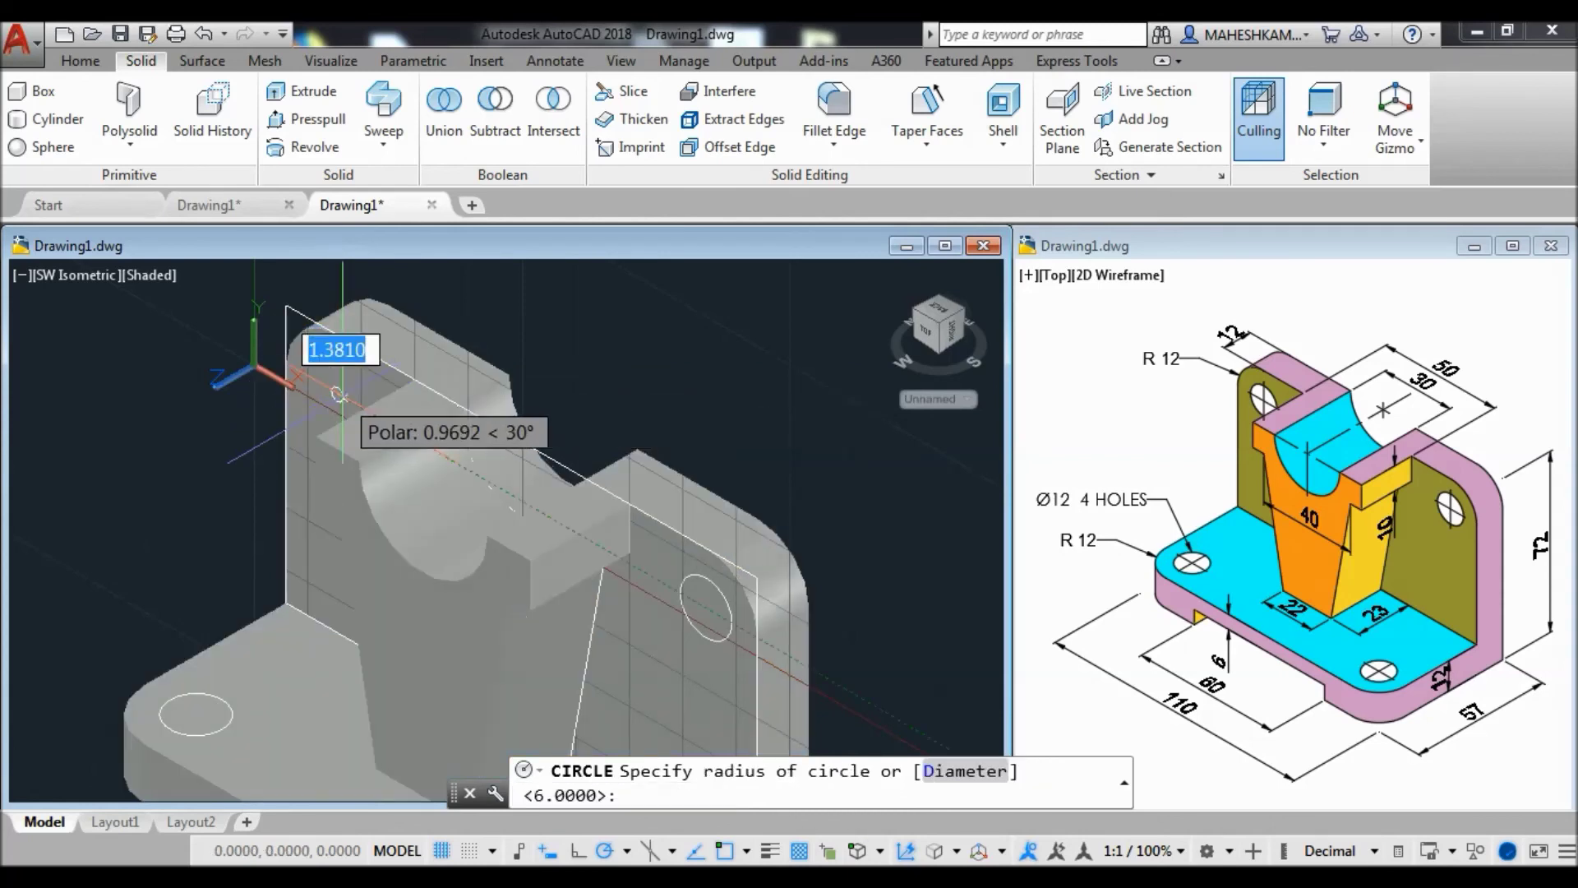
{"action": "key", "text": "Return"}
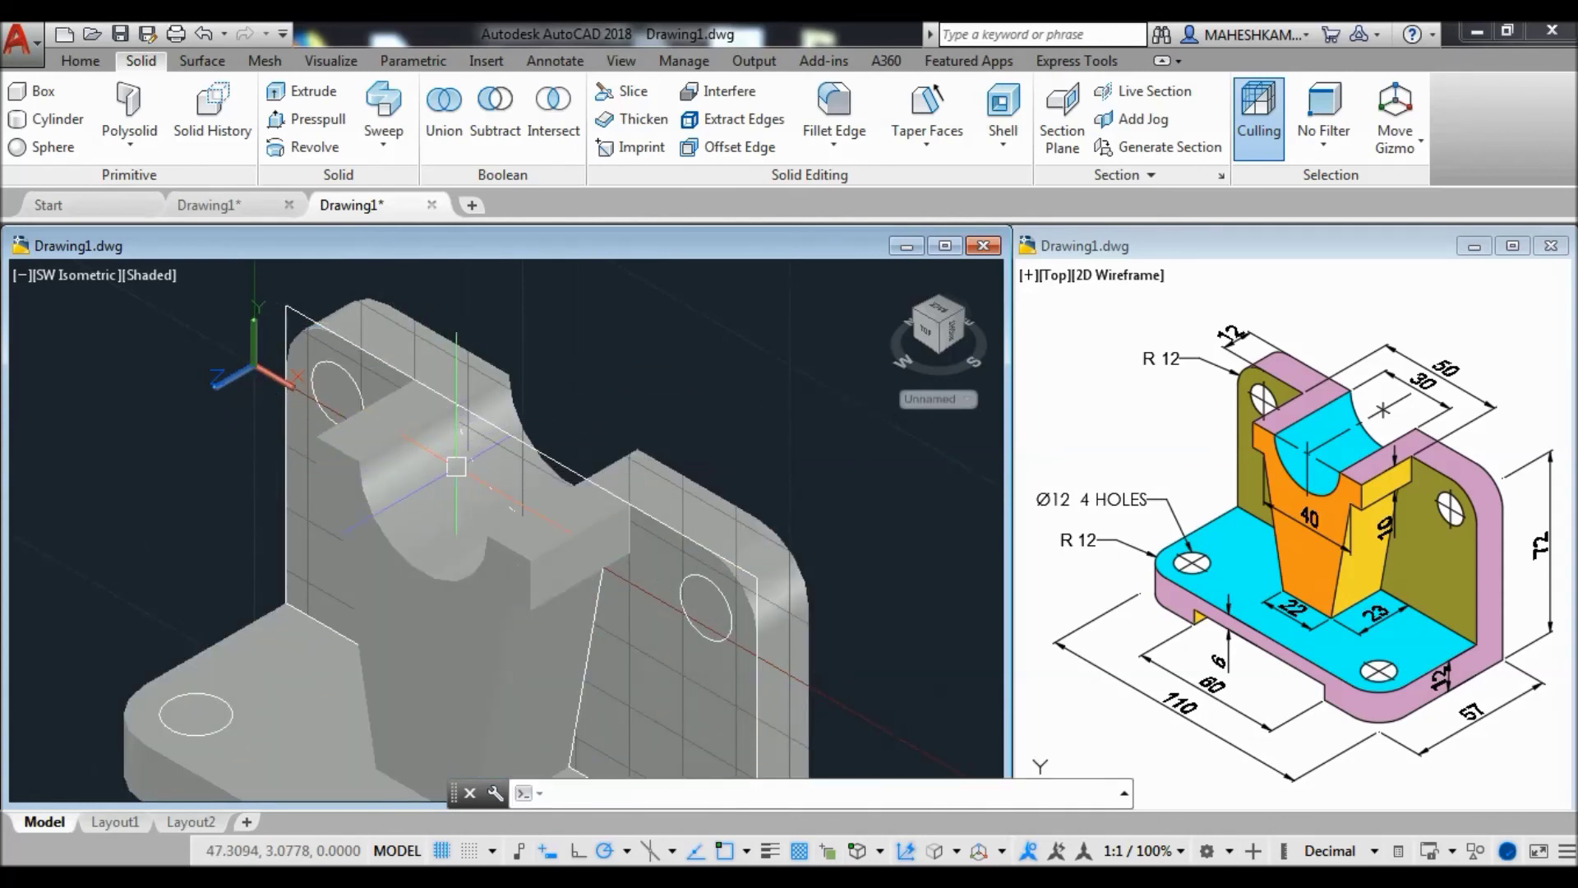
{"action": "scroll", "coordinate": [456, 466], "scroll_direction": "down", "scroll_amount": 1}
{"action": "middle_click_drag", "start_coordinate": [535, 543], "coordinate": [503, 523]}
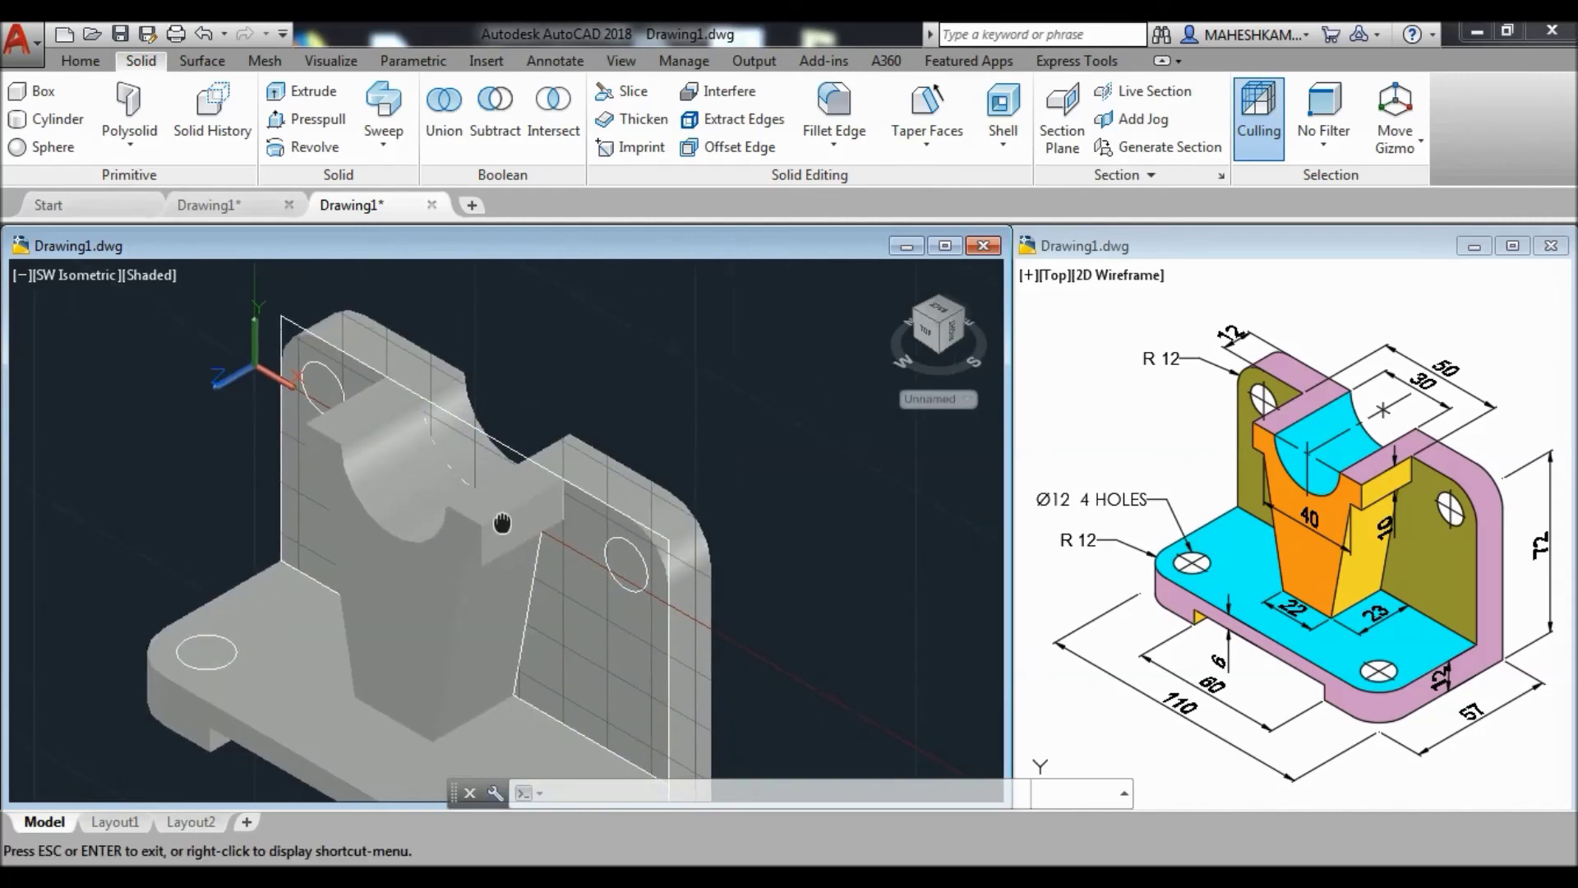
{"action": "scroll", "coordinate": [556, 534], "scroll_direction": "up", "scroll_amount": 1}
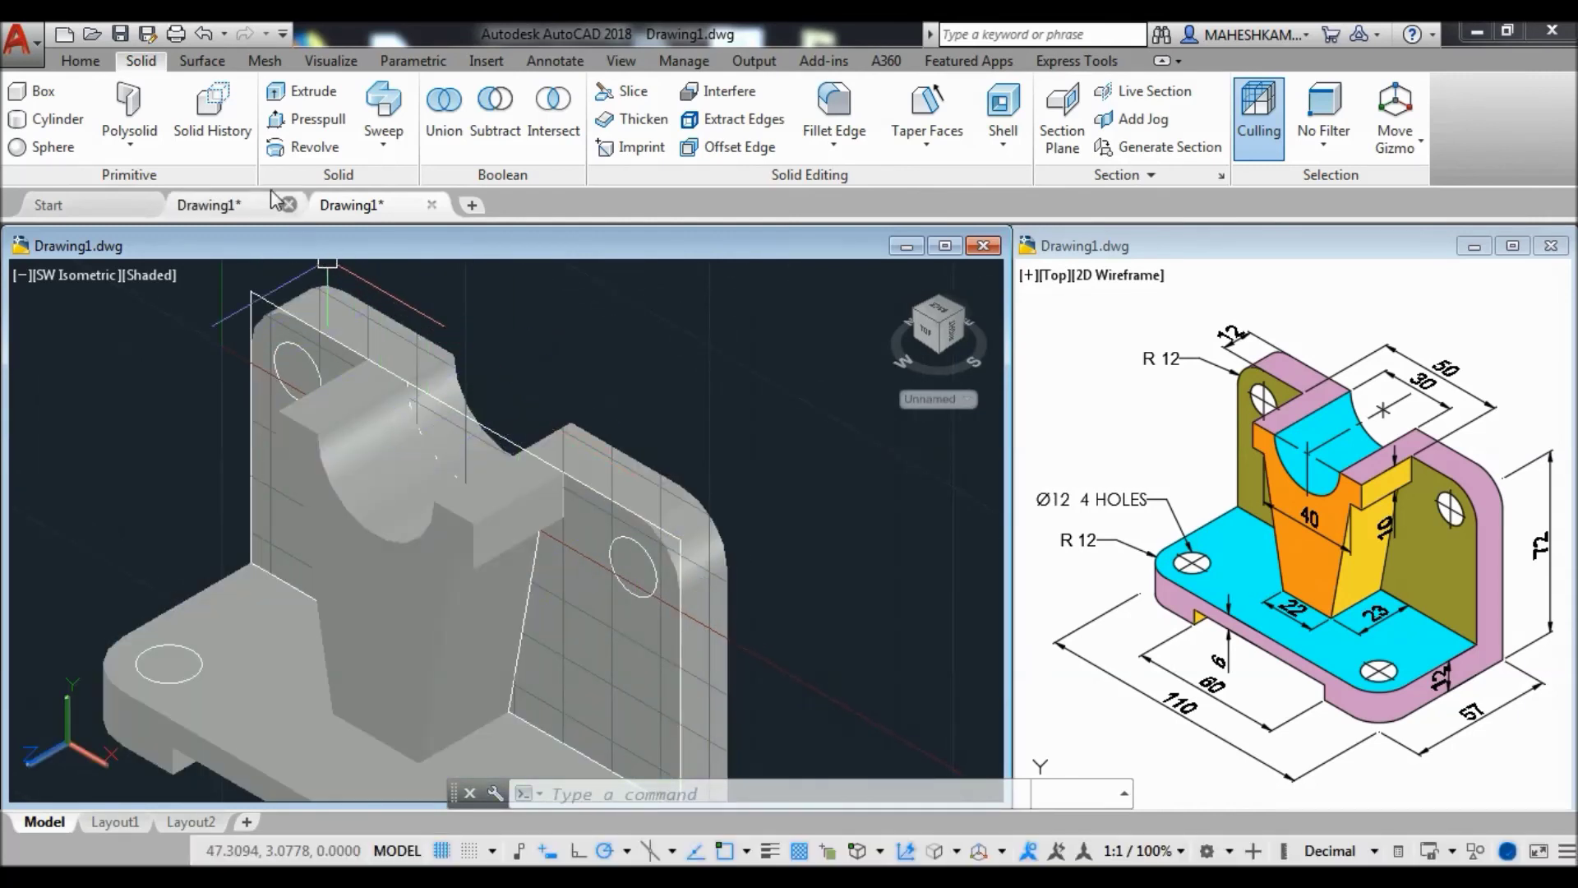
Presspull the two upright-plate circles through the plate as holes.
{"action": "left_click", "coordinate": [312, 120]}
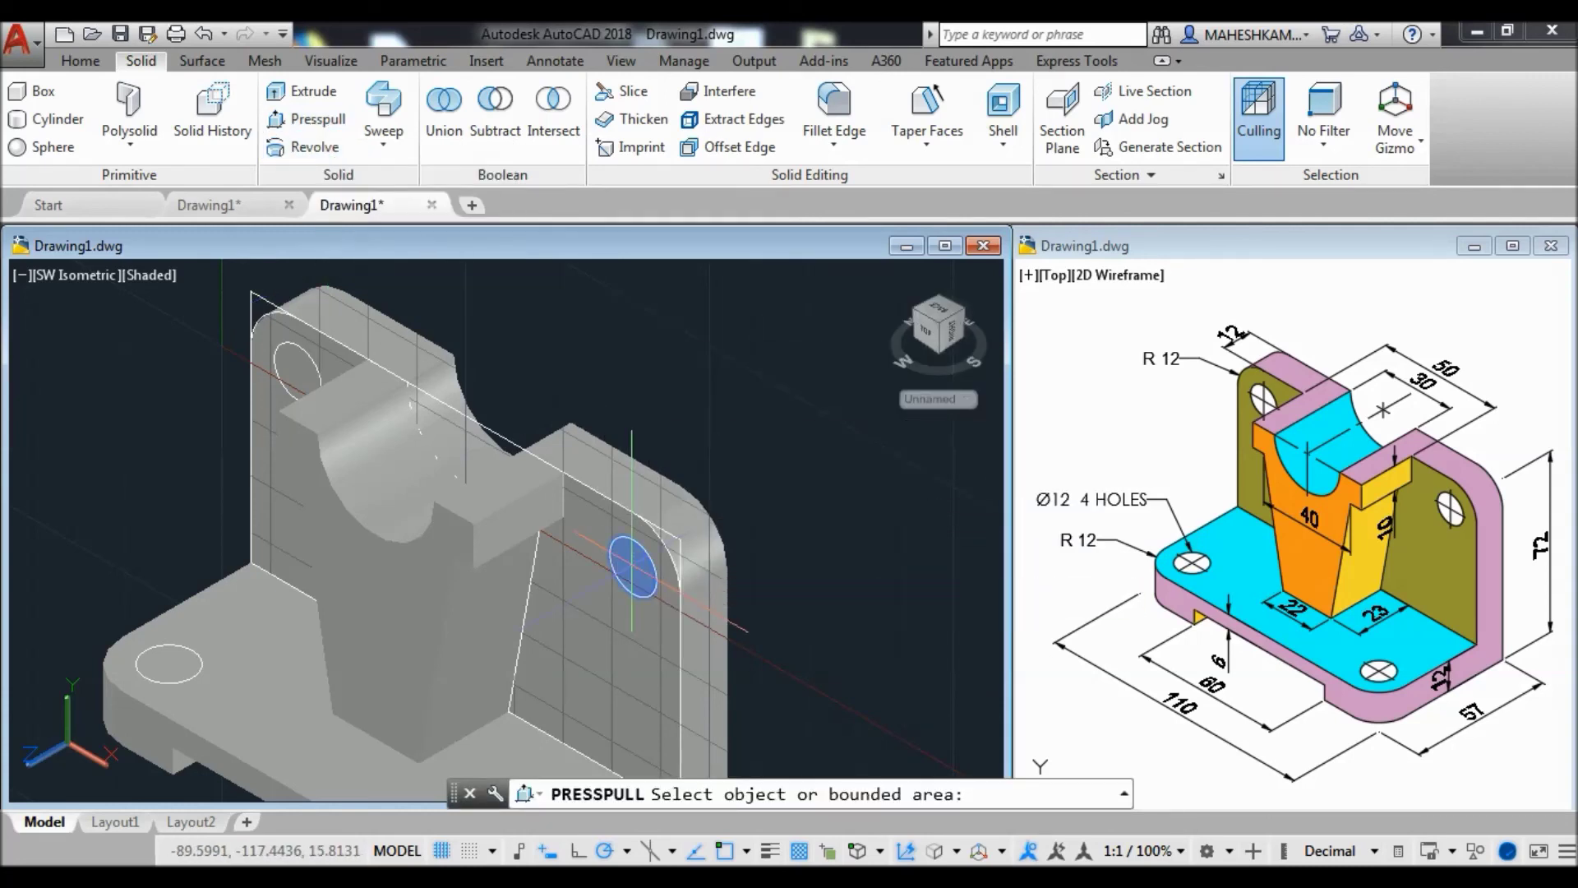
{"action": "left_click", "coordinate": [630, 563]}
{"action": "left_click", "coordinate": [789, 444]}
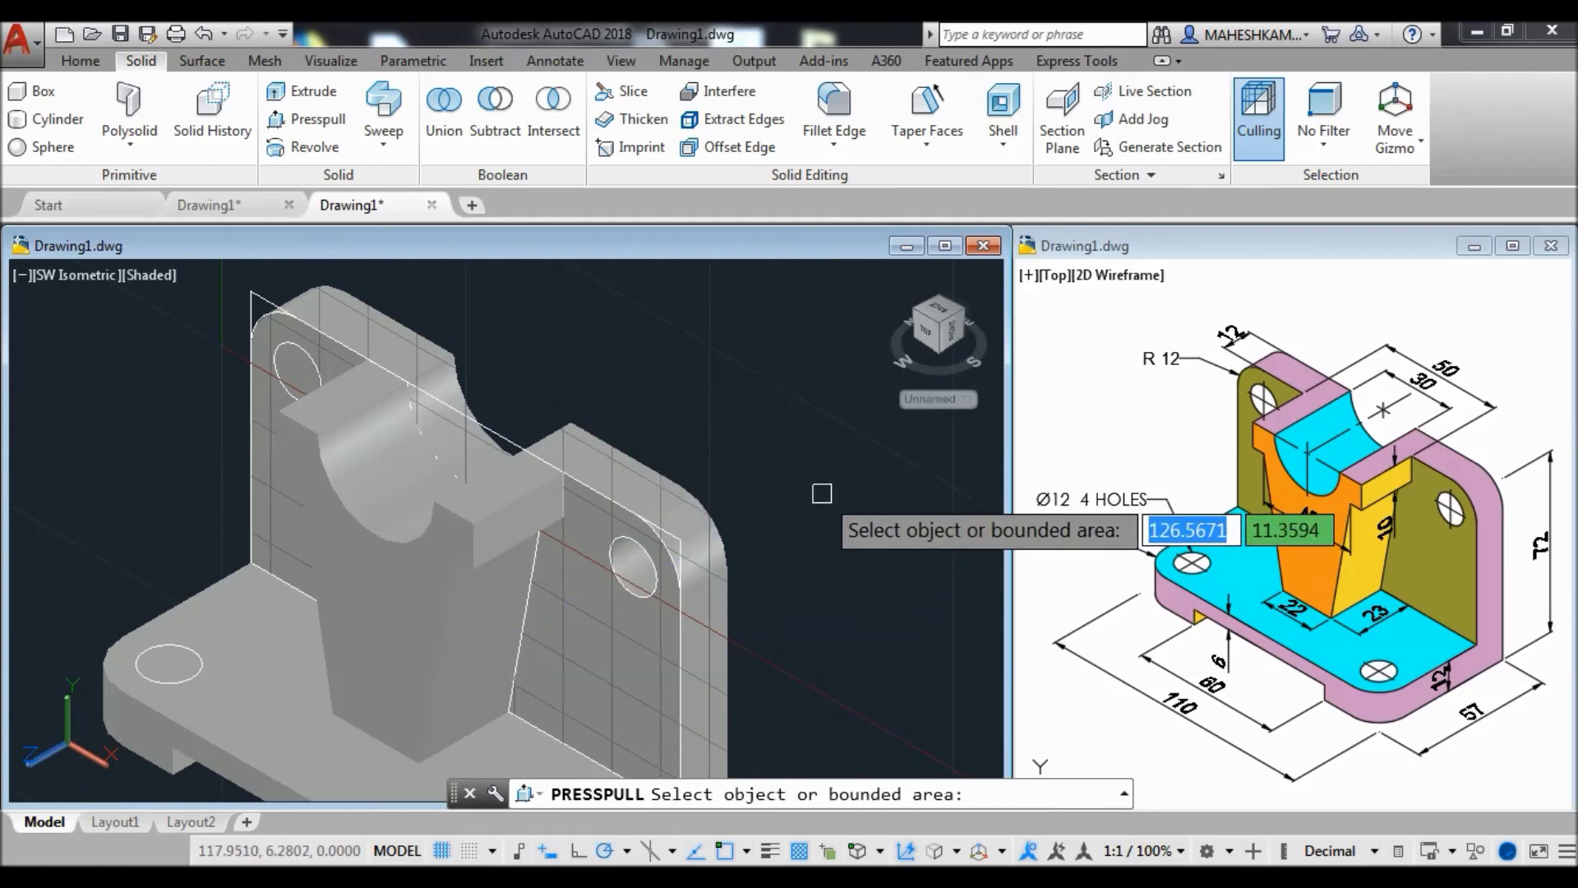
{"action": "left_click", "coordinate": [296, 367]}
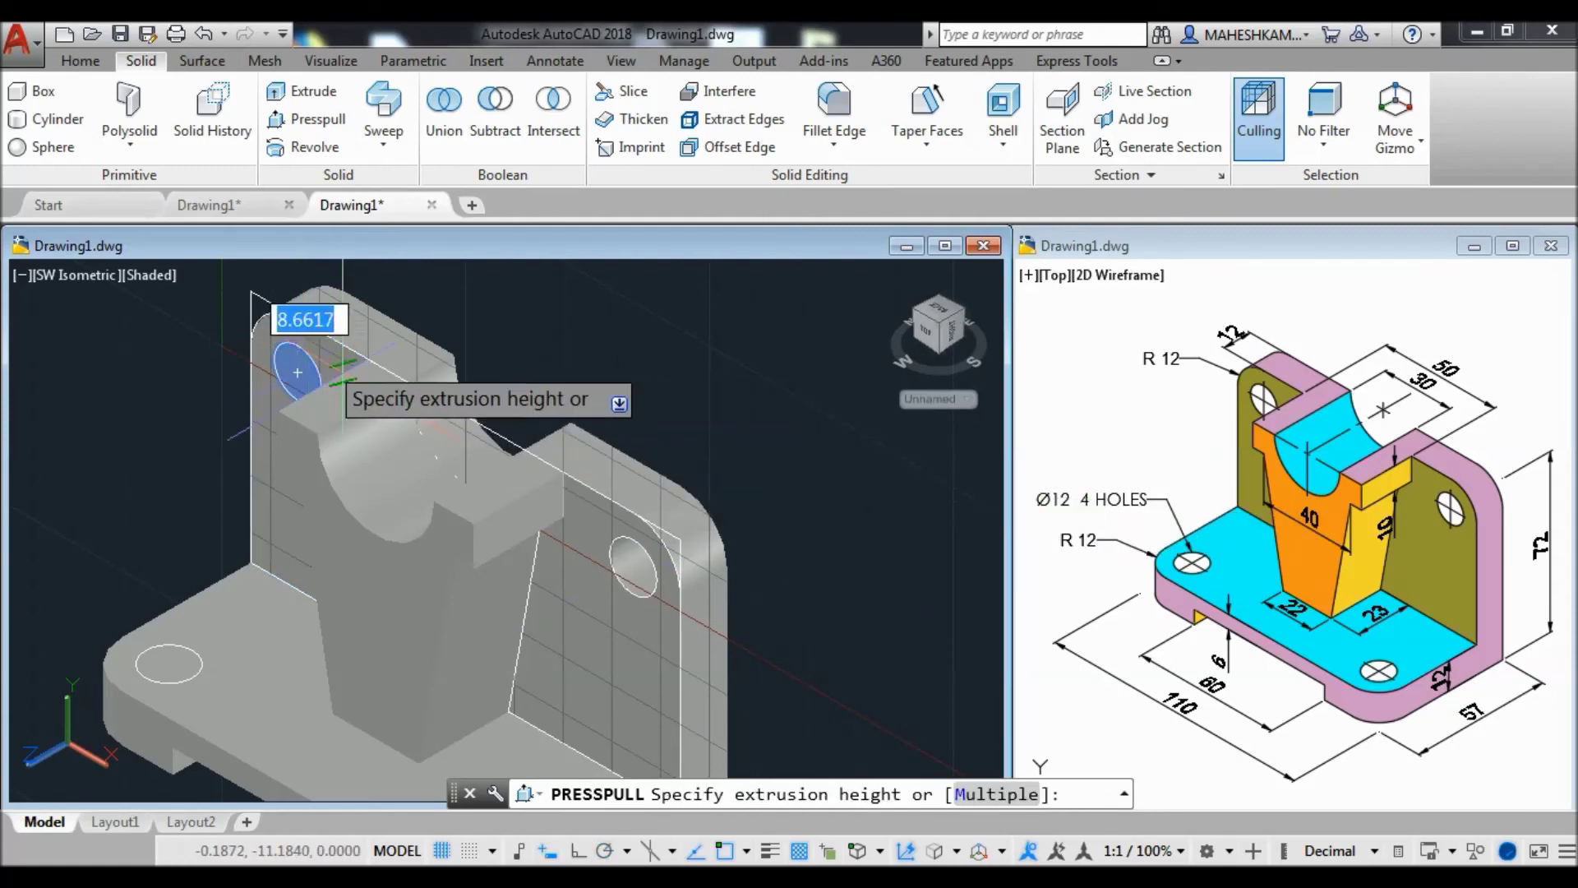
{"action": "left_click", "coordinate": [575, 324]}
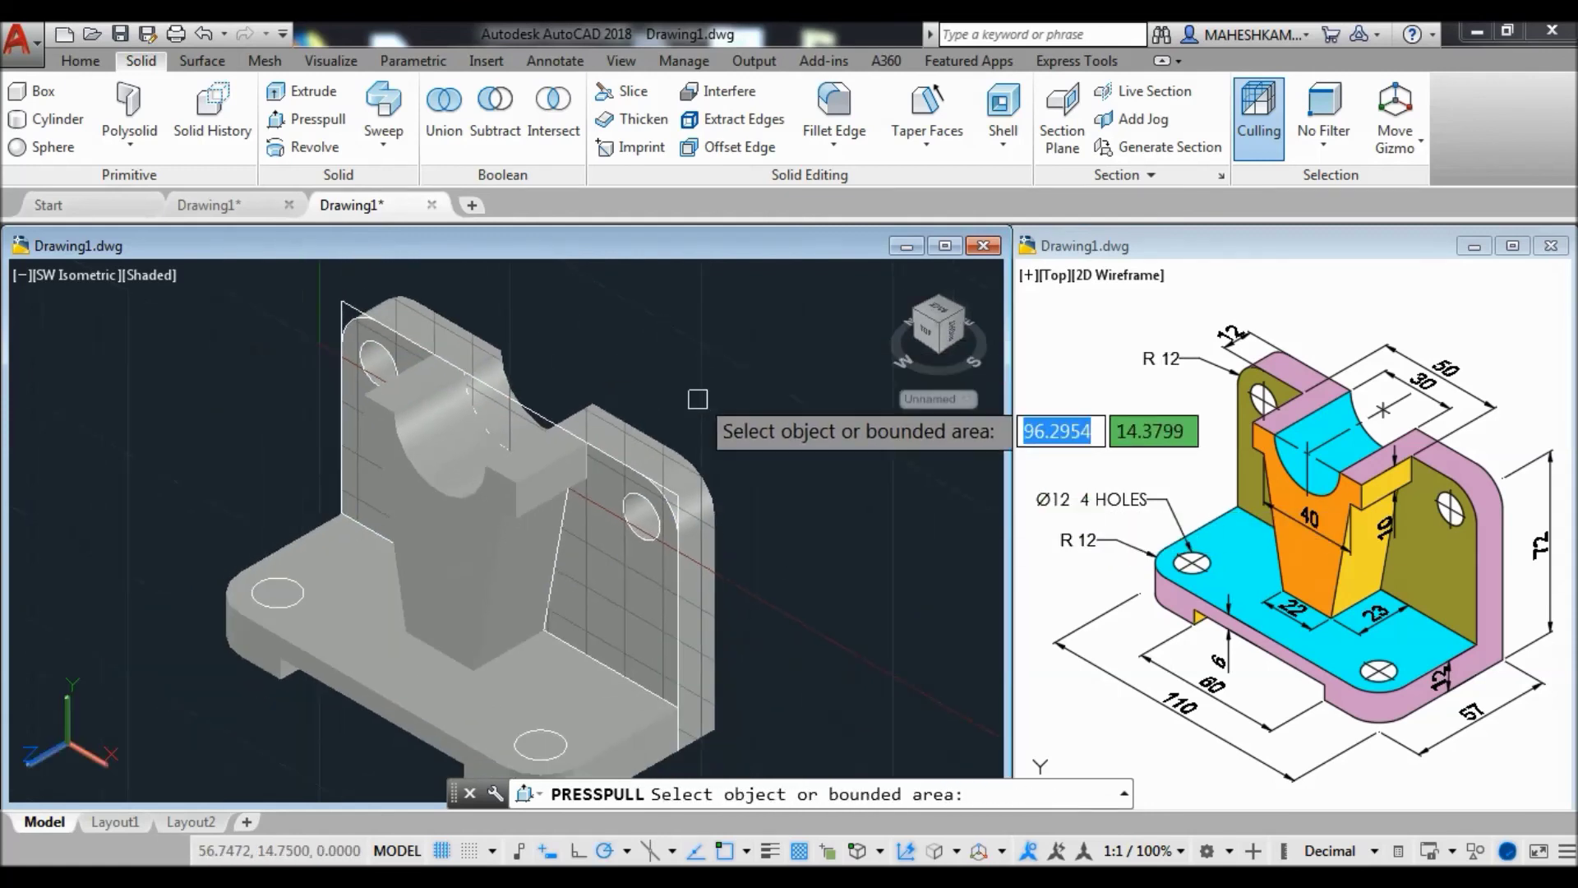
Presspull the front-right and left base circles through the base plate.
{"action": "middle_click_drag", "start_coordinate": [699, 395], "coordinate": [727, 173]}
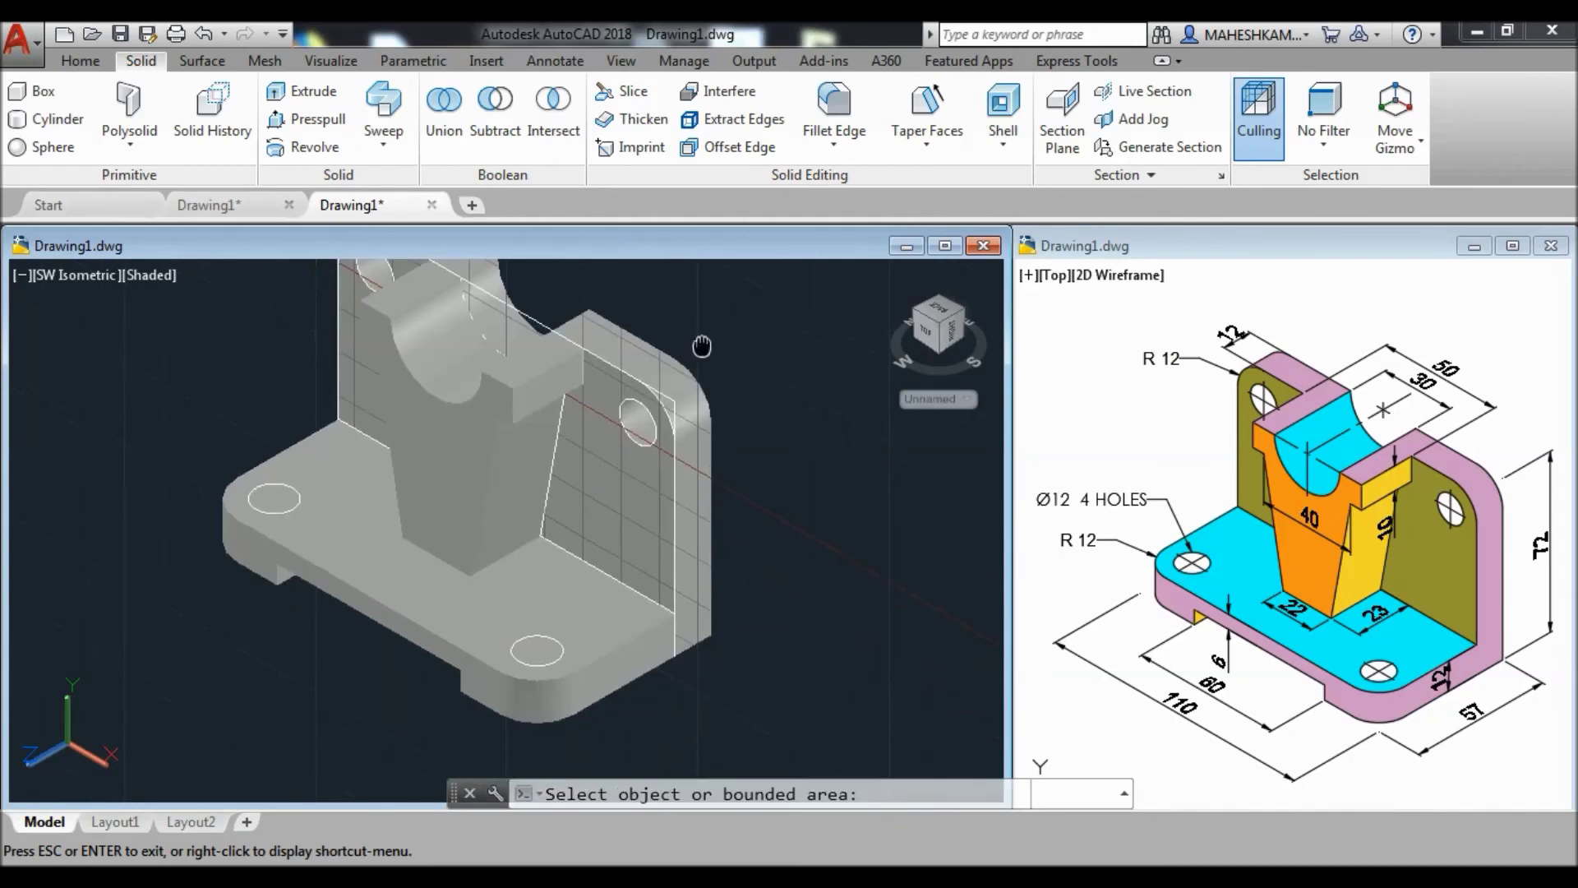
{"action": "left_click", "coordinate": [530, 633]}
{"action": "left_click", "coordinate": [592, 742]}
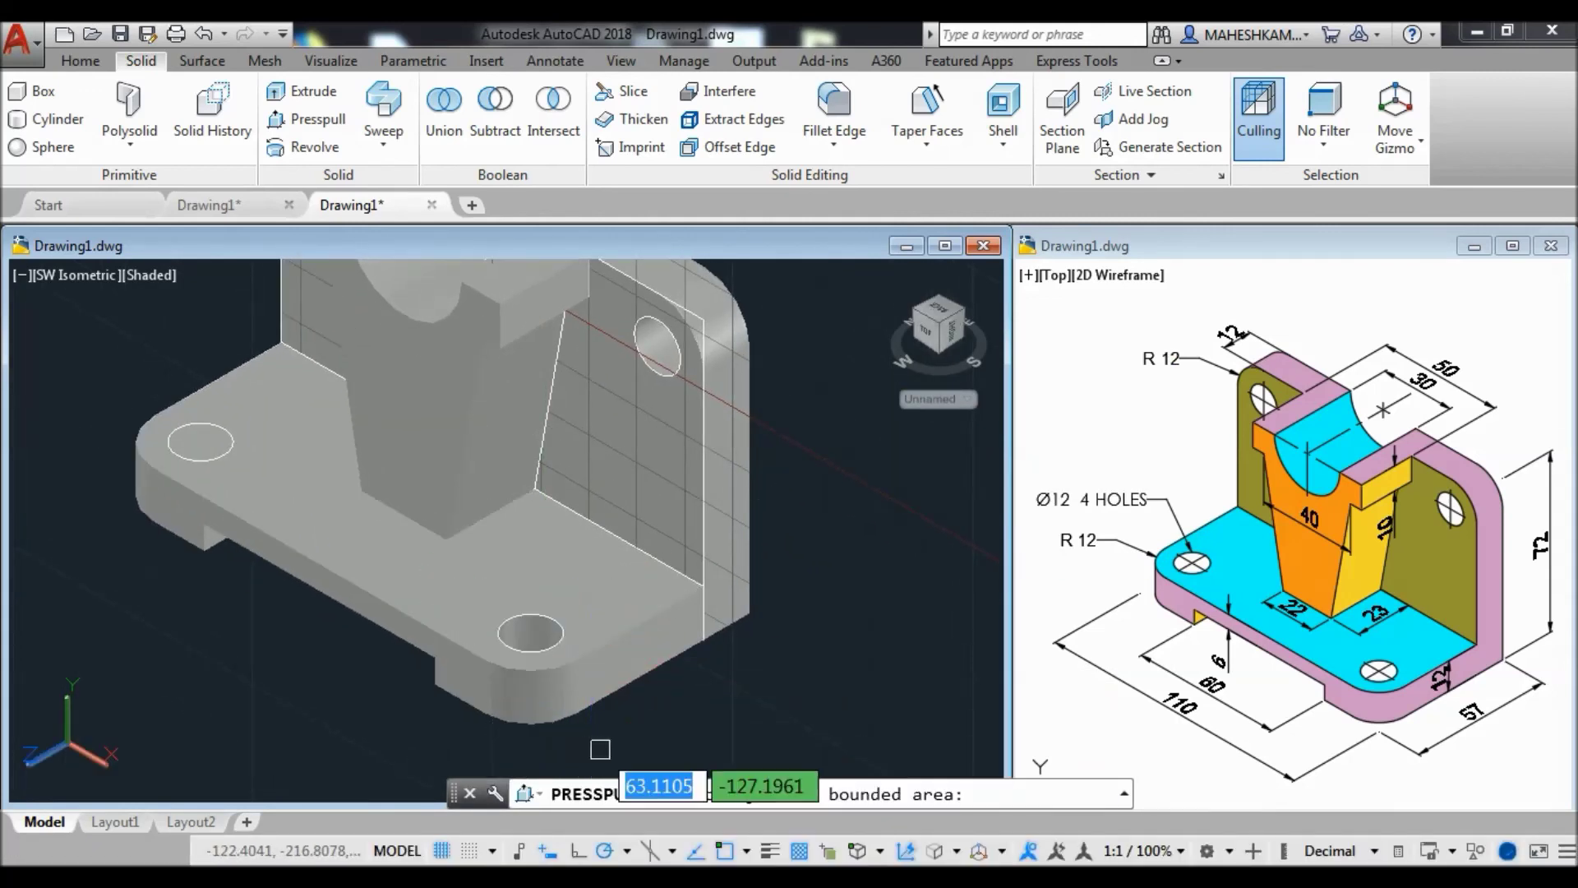
{"action": "left_click", "coordinate": [200, 442]}
{"action": "left_click", "coordinate": [247, 641]}
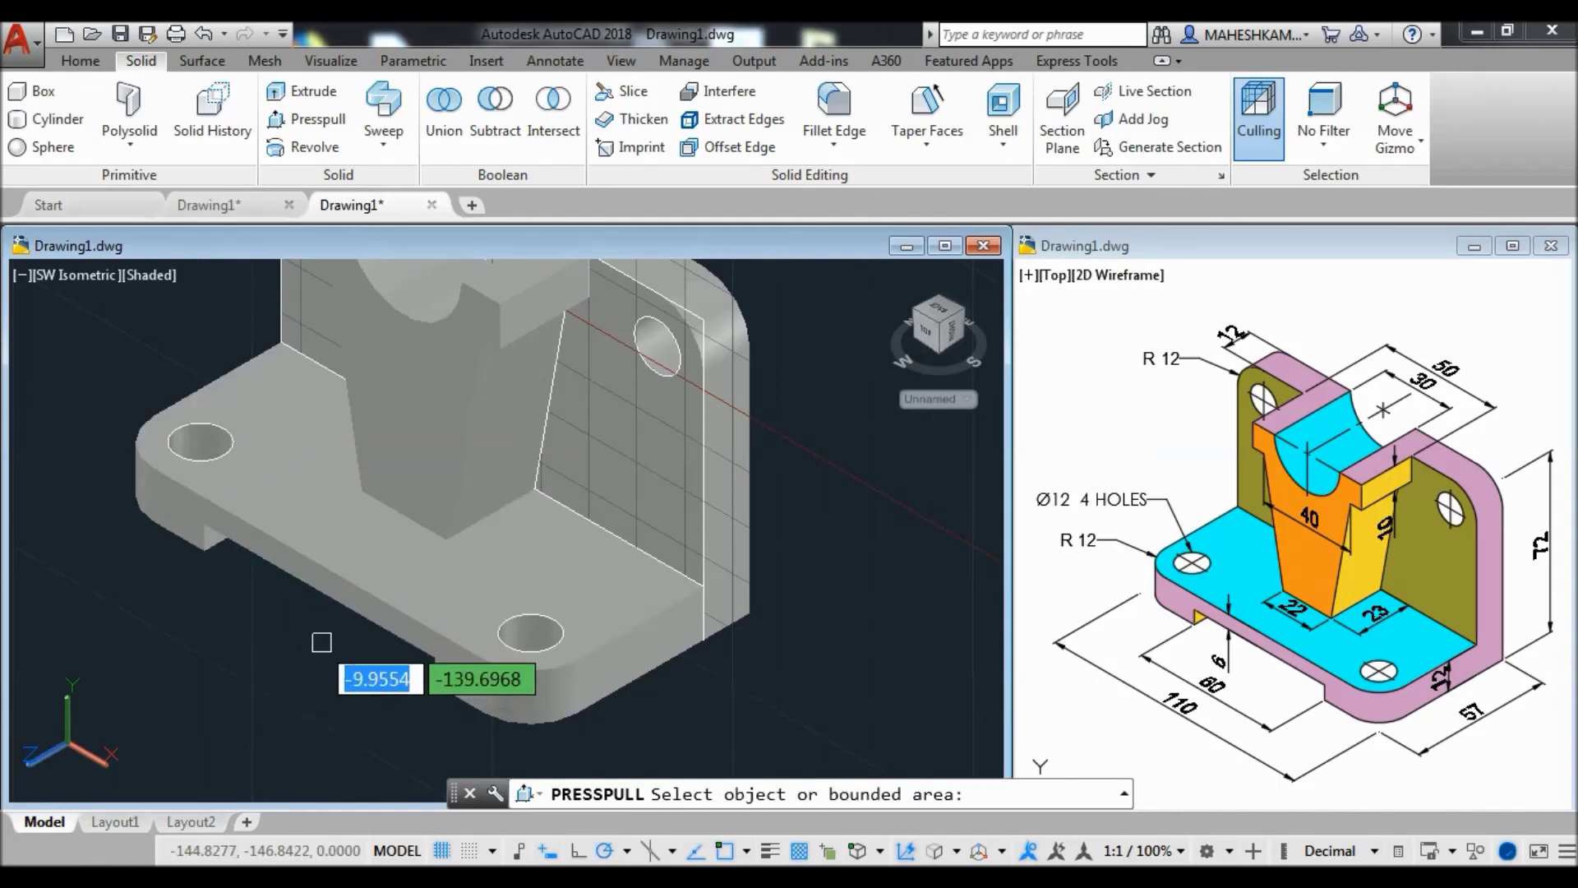
{"action": "scroll", "coordinate": [362, 575], "scroll_direction": "down", "scroll_amount": 1}
{"action": "middle_click_drag", "start_coordinate": [387, 592], "coordinate": [423, 663], "text": "shift"}
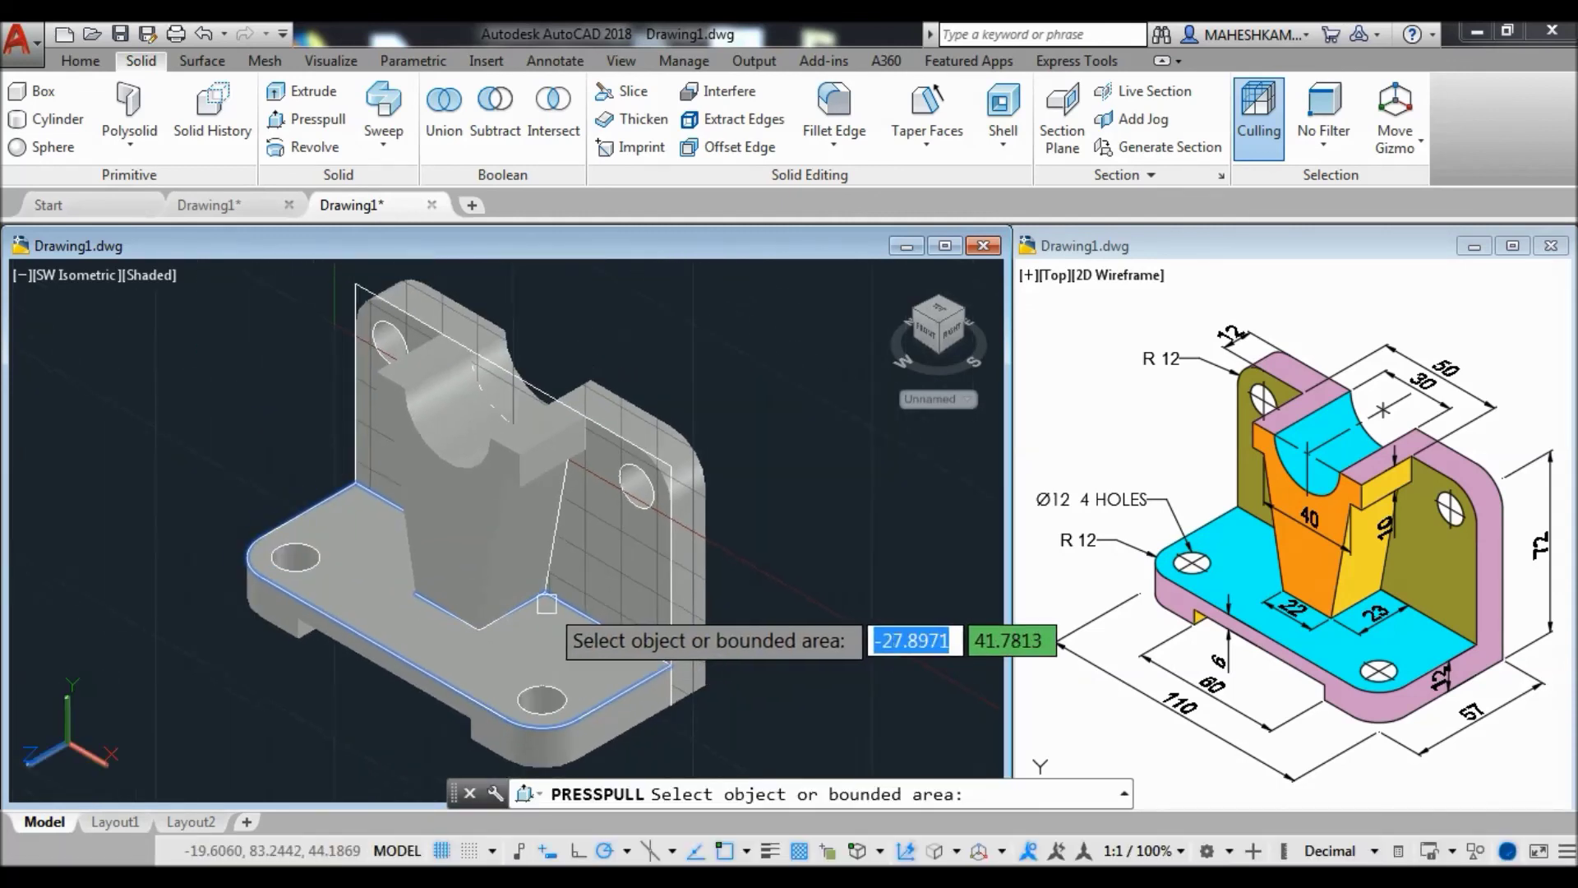
{"action": "key", "text": "Escape"}
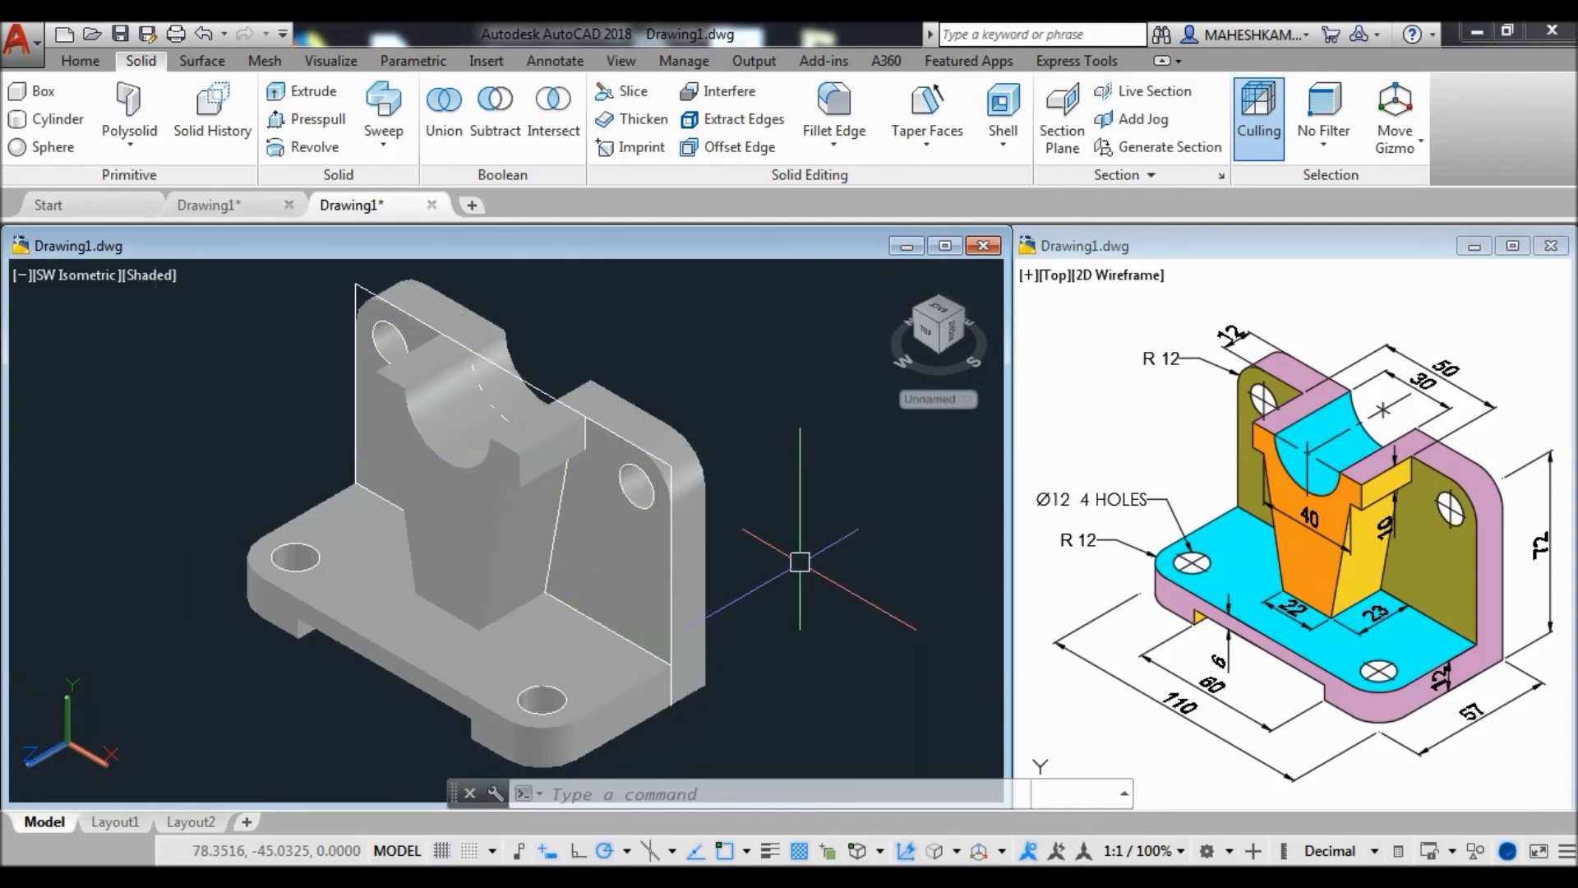
{"action": "scroll", "coordinate": [799, 562], "scroll_direction": "down", "scroll_amount": 1}
{"action": "left_click", "coordinate": [282, 285]}
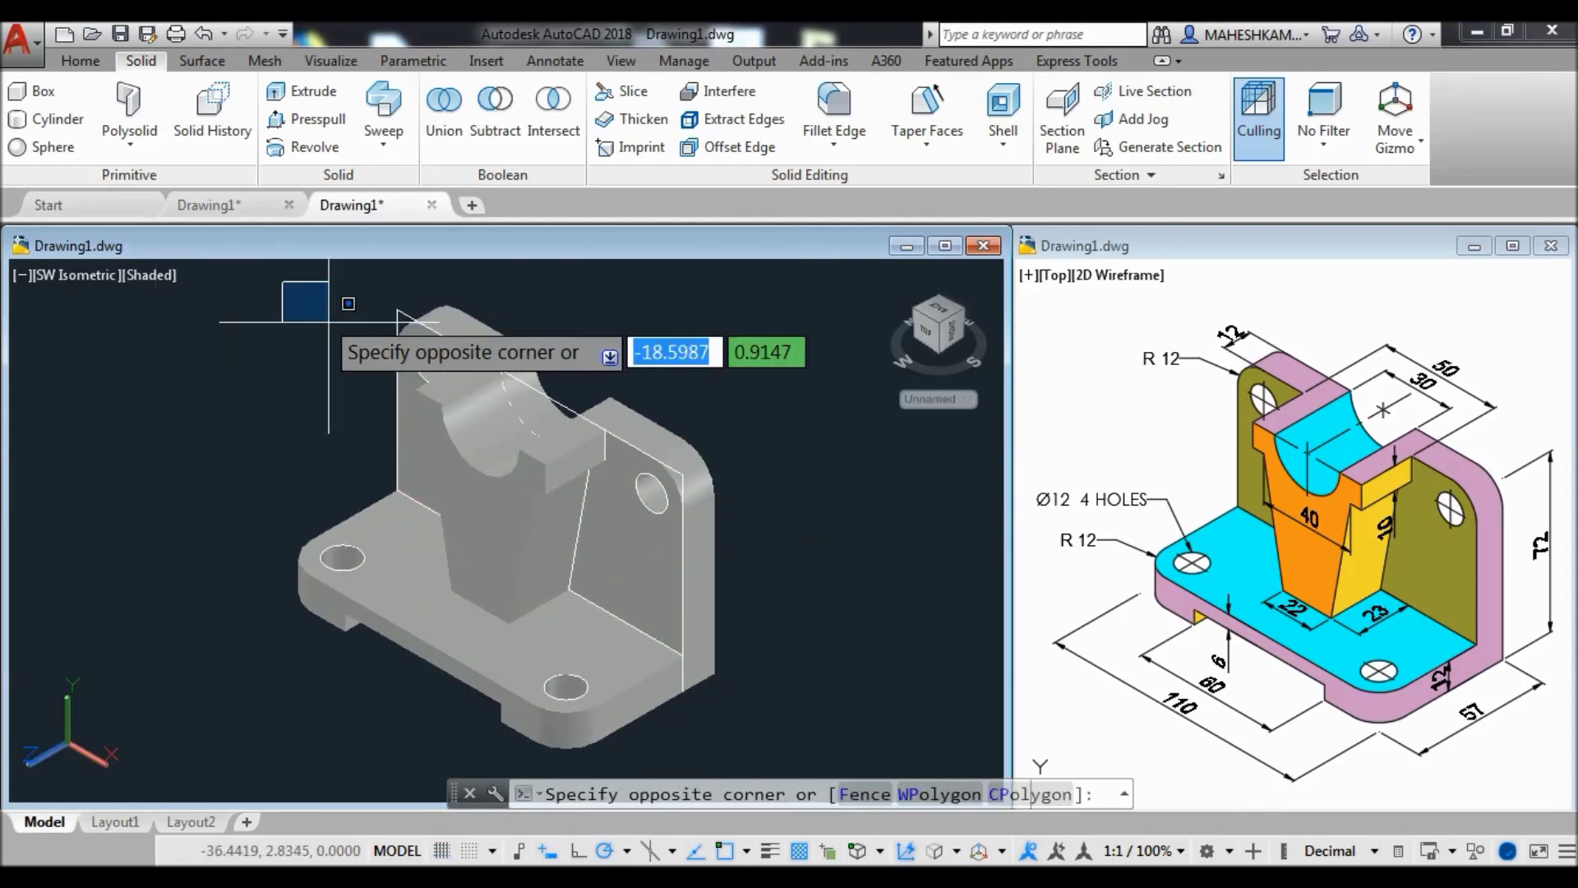
Erase the window-selected leftover construction lines and circles.
{"action": "left_click", "coordinate": [780, 722]}
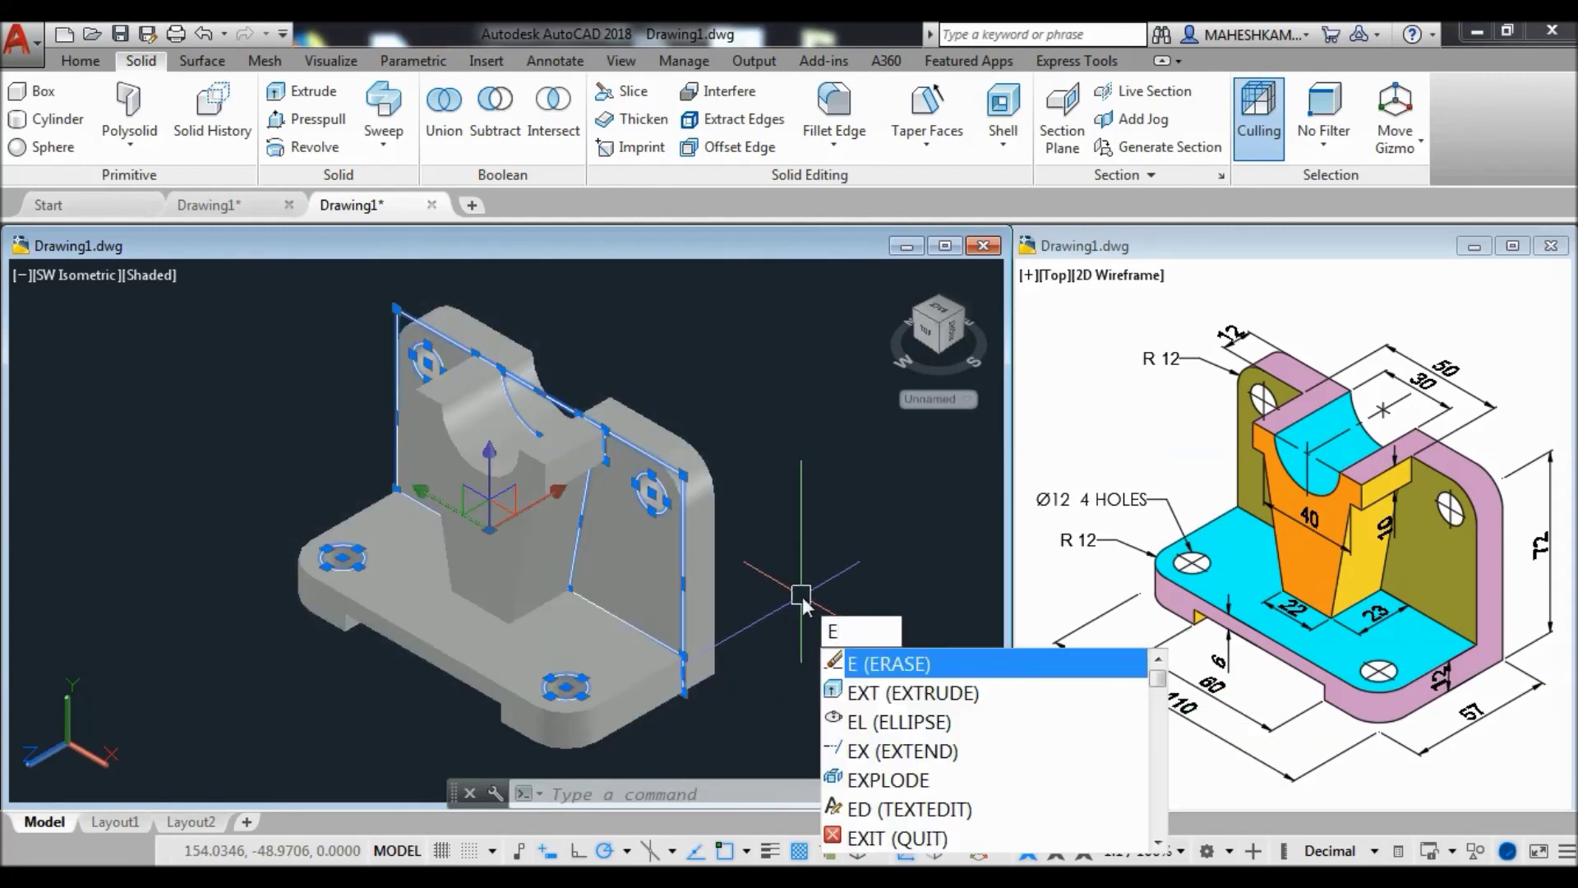
{"action": "key", "text": "Return"}
{"action": "scroll", "coordinate": [794, 608], "scroll_direction": "up", "scroll_amount": 1}
{"action": "scroll", "coordinate": [793, 608], "scroll_direction": "up", "scroll_amount": 1}
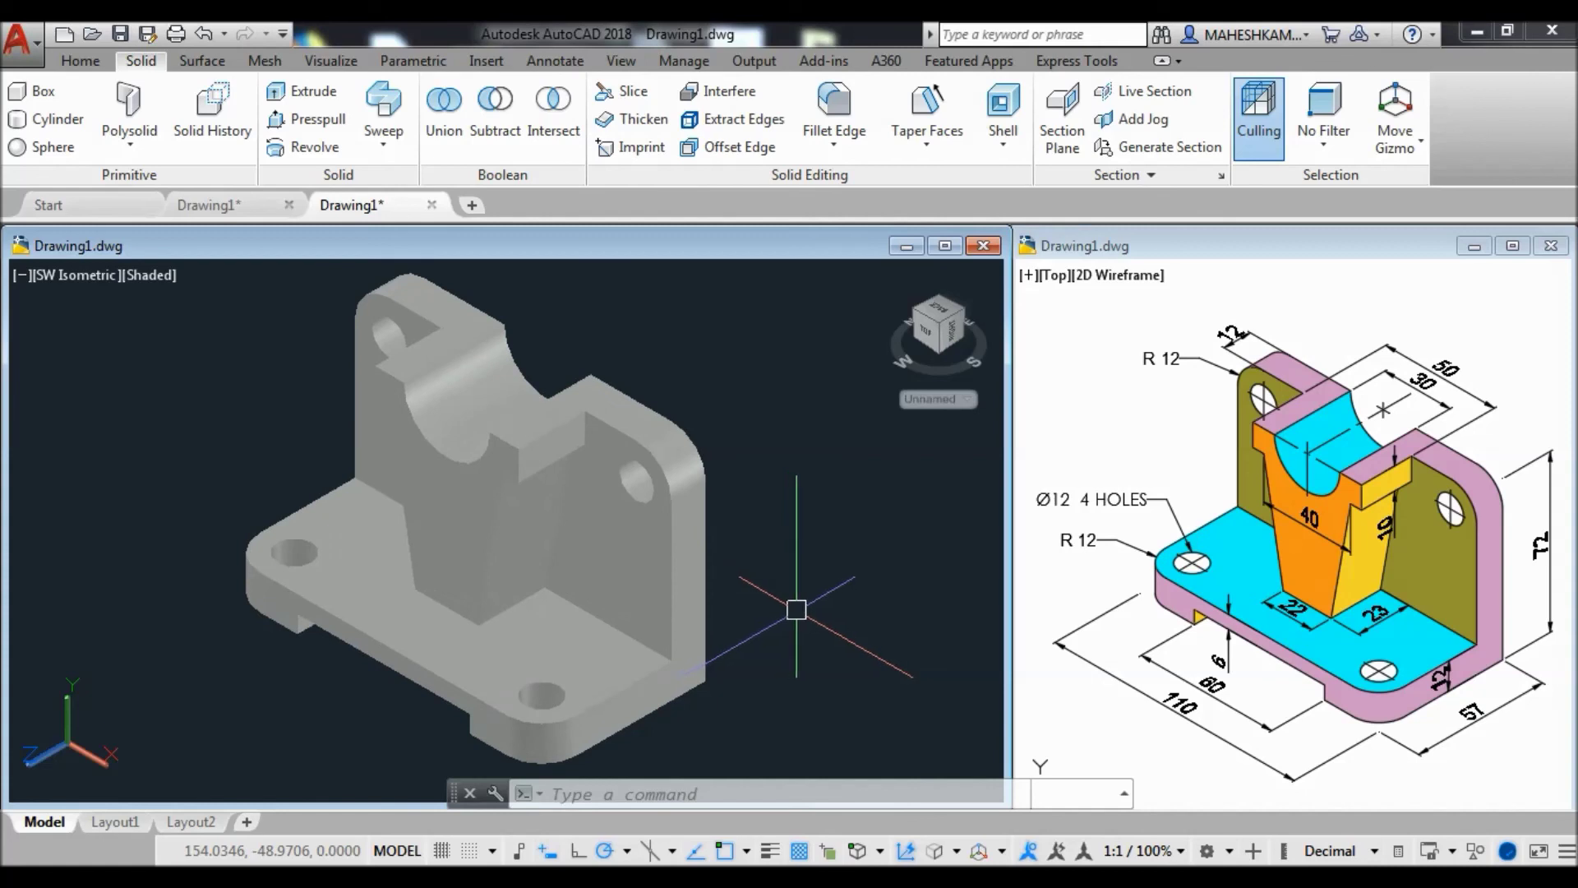
Orbit the finished bracket to a new viewing angle with 3DORBIT.
{"action": "type", "text": "3DO"}
{"action": "key", "text": "Return"}
{"action": "mouse_move", "coordinate": [608, 603]}
{"action": "left_mouse_down"}
{"action": "mouse_move", "coordinate": [684, 567]}
{"action": "mouse_move", "coordinate": [822, 616]}
{"action": "mouse_move", "coordinate": [690, 698]}
{"action": "mouse_move", "coordinate": [576, 521]}
{"action": "mouse_move", "coordinate": [630, 486]}
{"action": "mouse_move", "coordinate": [627, 599]}
{"action": "mouse_move", "coordinate": [637, 581]}
{"action": "mouse_move", "coordinate": [629, 607]}
{"action": "mouse_move", "coordinate": [612, 596]}
{"action": "left_mouse_up"}
{"action": "key", "text": "Escape"}
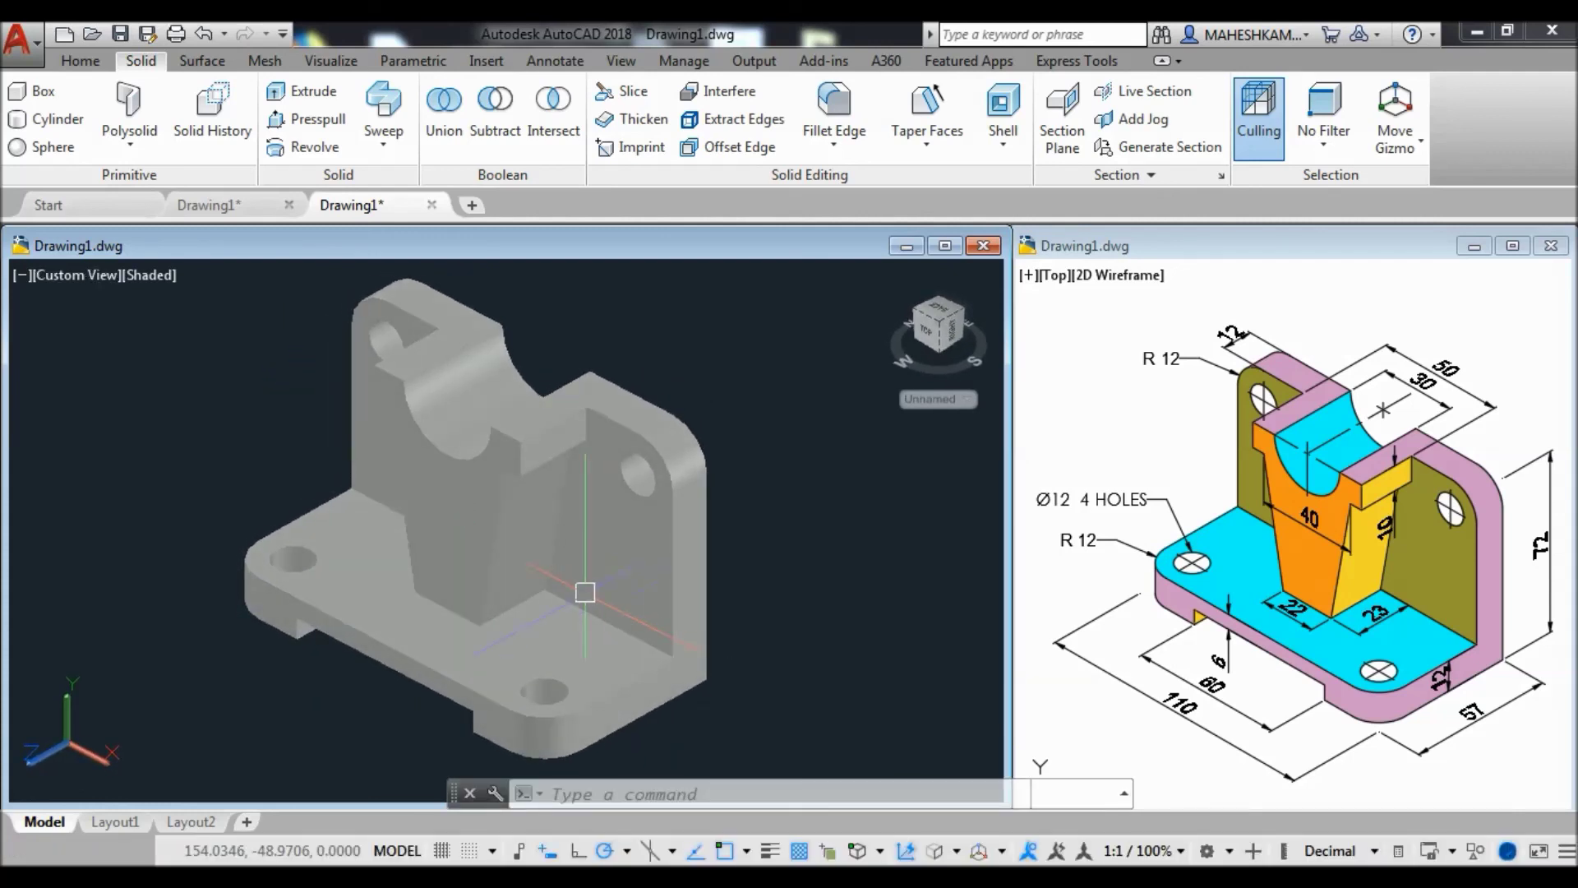
Switch the viewport visual style from Shaded to Shades of Gray.
{"action": "left_click", "coordinate": [163, 277]}
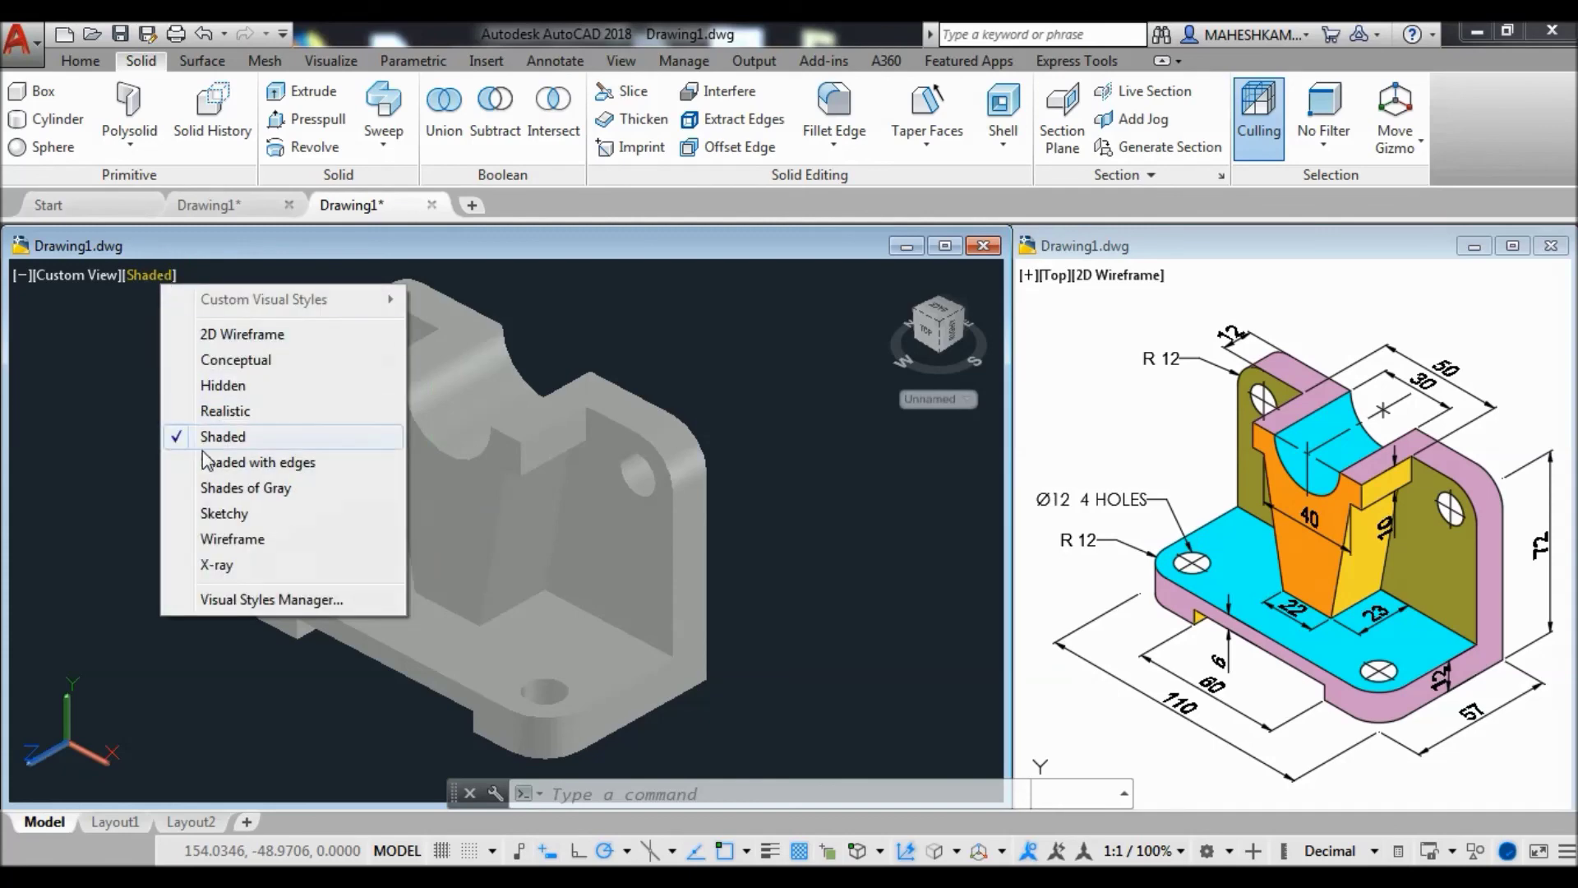
{"action": "left_click", "coordinate": [223, 492]}
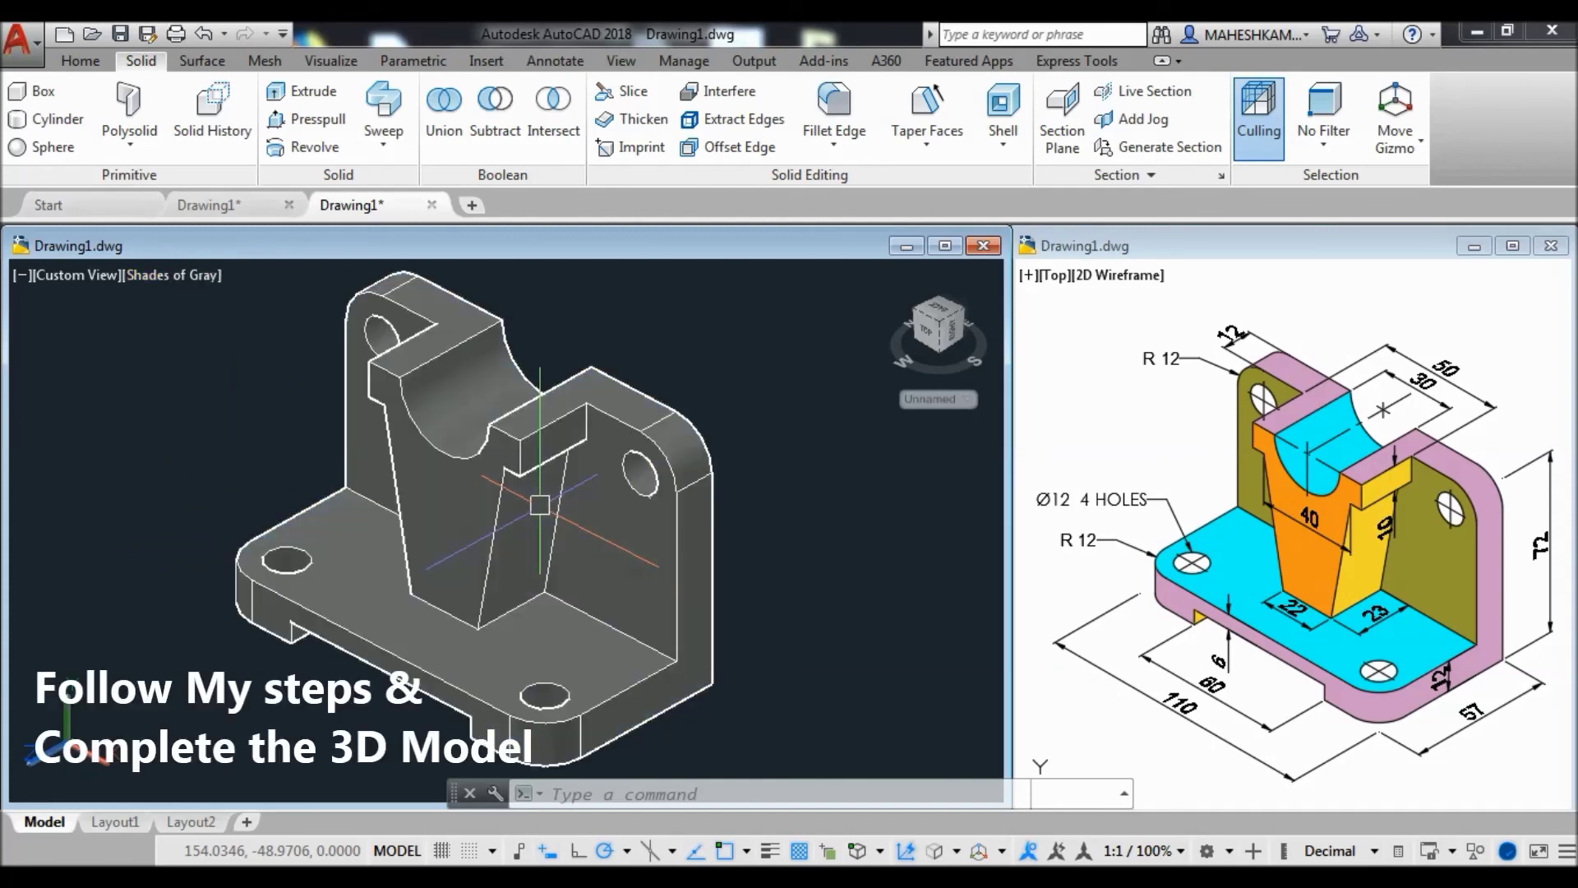
{"action": "left_click_drag", "start_coordinate": [537, 520], "coordinate": [505, 521]}
{"action": "key", "text": "Escape"}
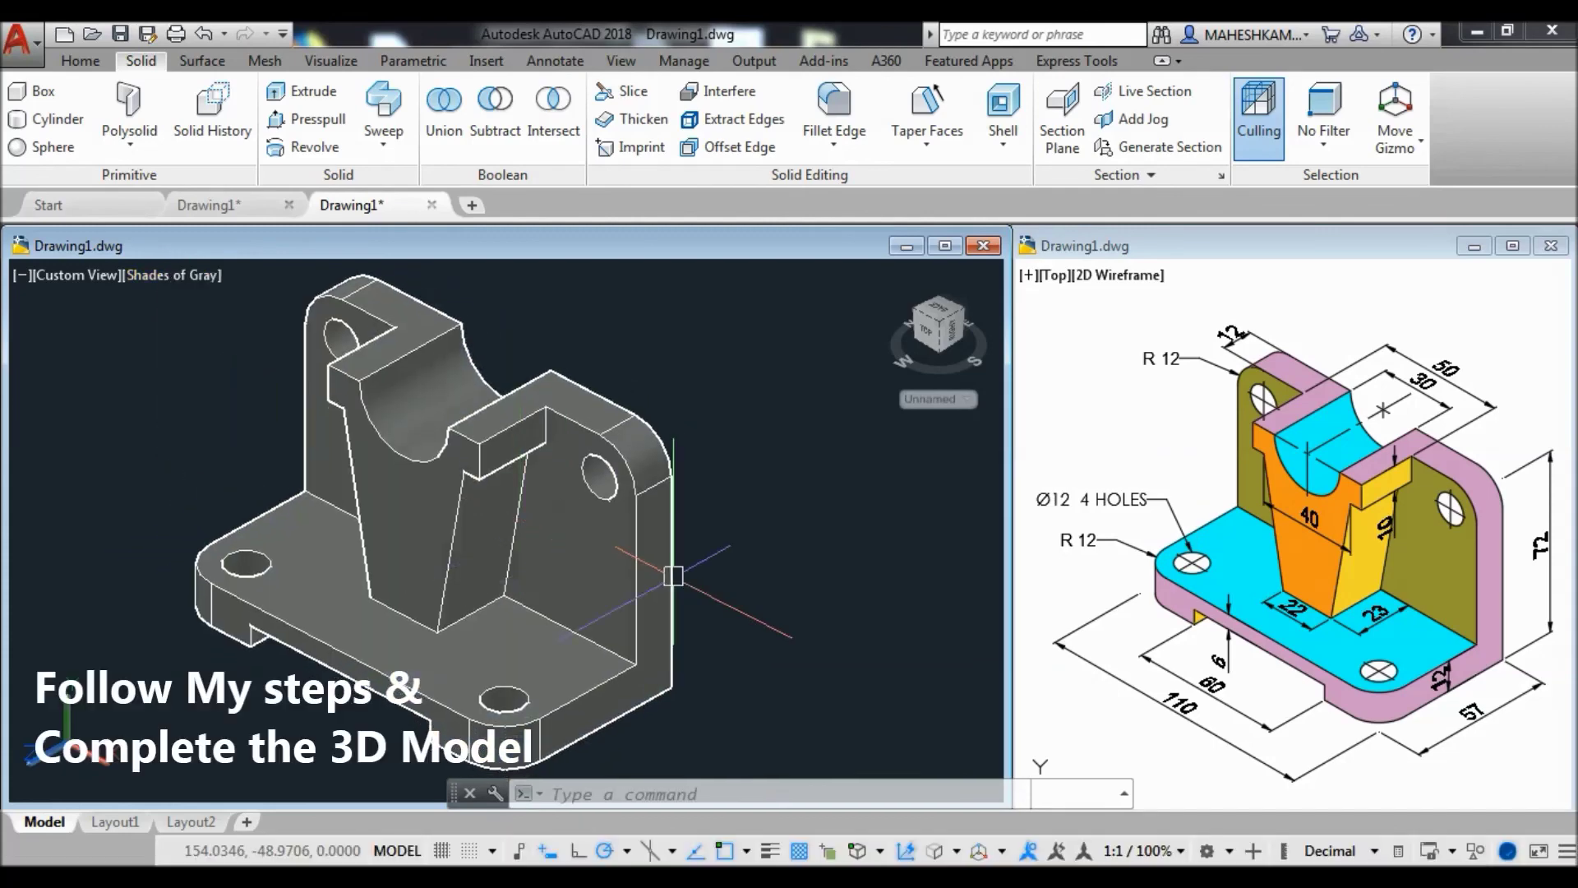